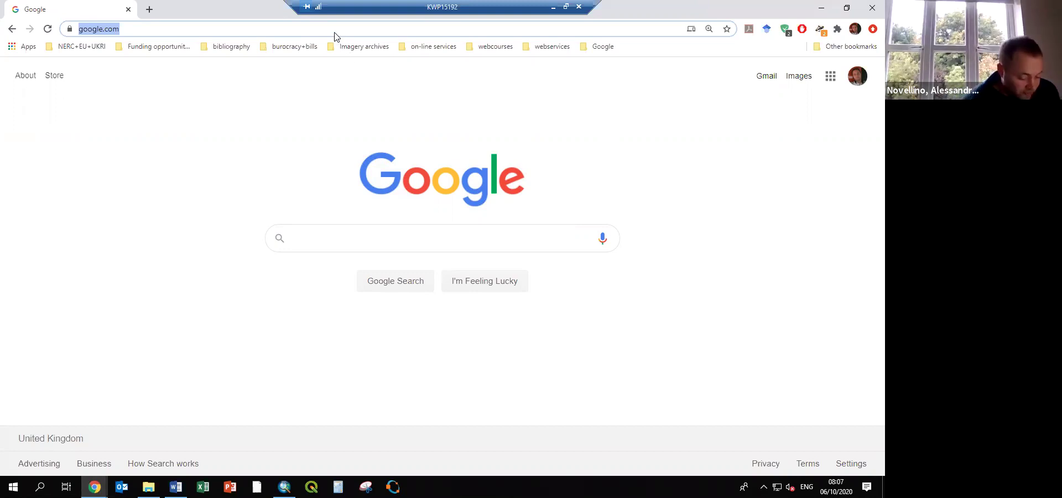
Open earthexplorer.usgs.gov and sign in with the saved USGS account.
left_click(342, 27)
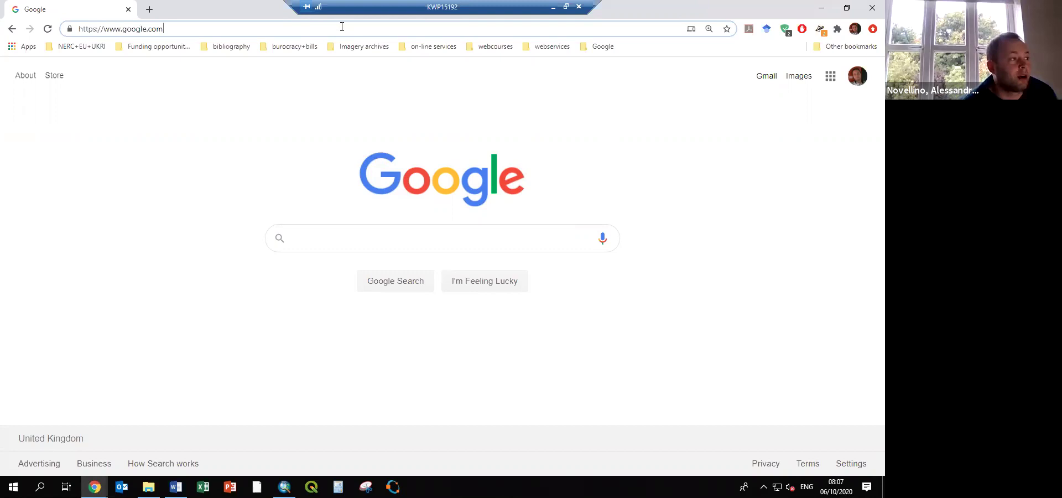
type("ea")
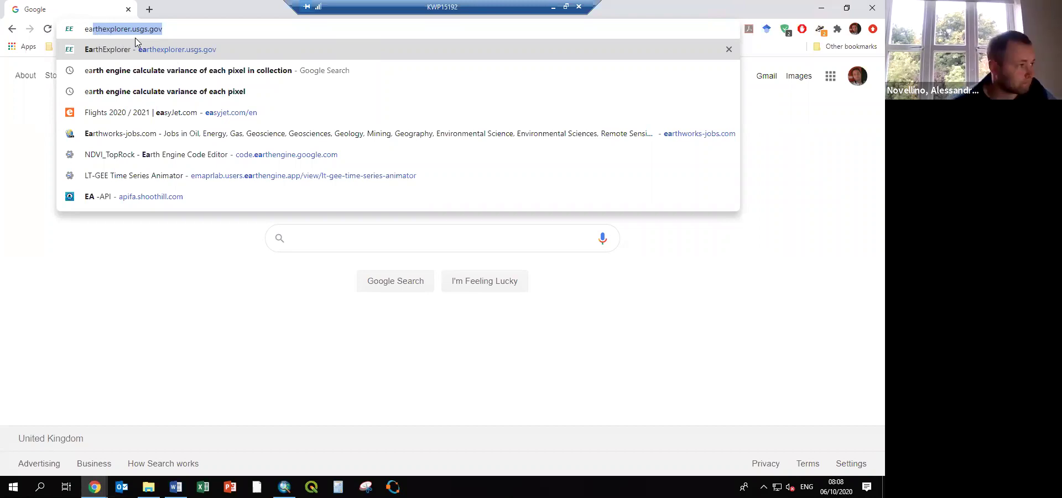
left_click(157, 48)
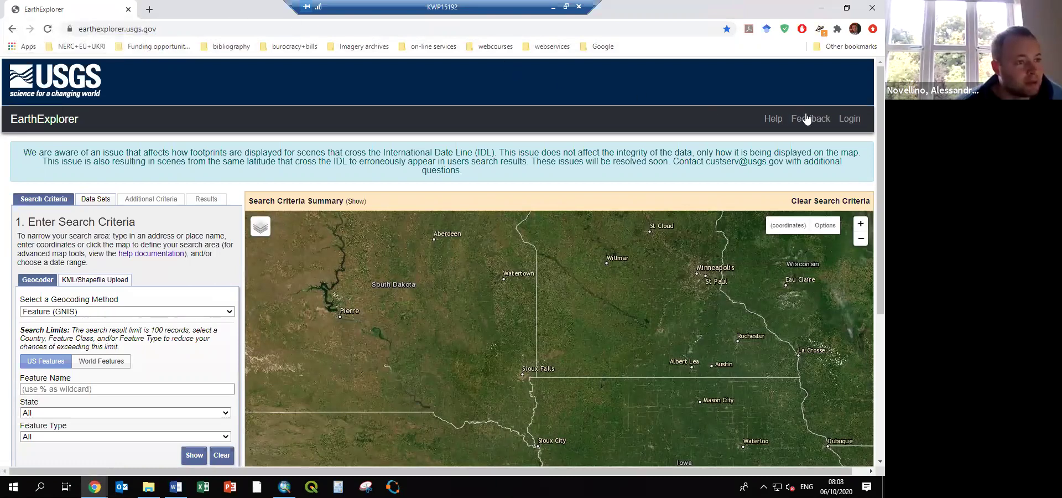
left_click(849, 119)
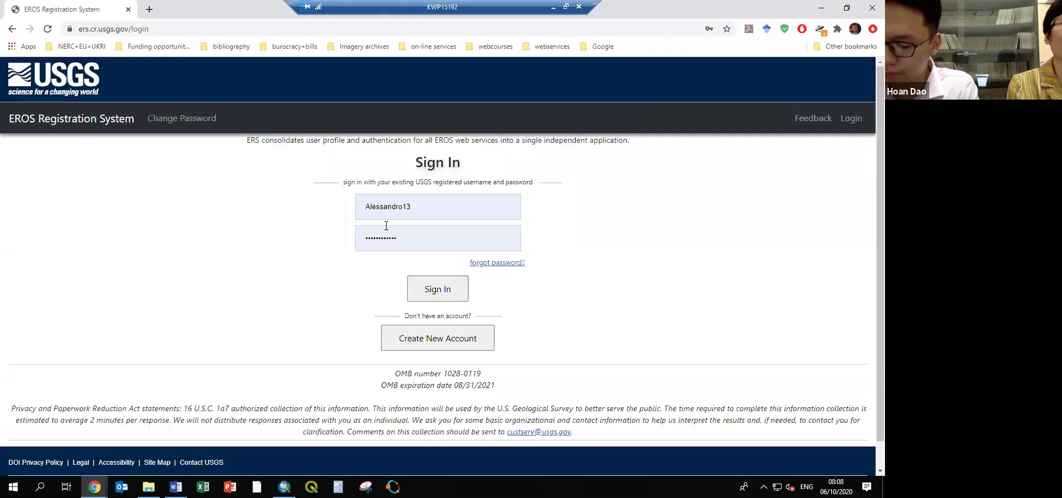
left_click(430, 293)
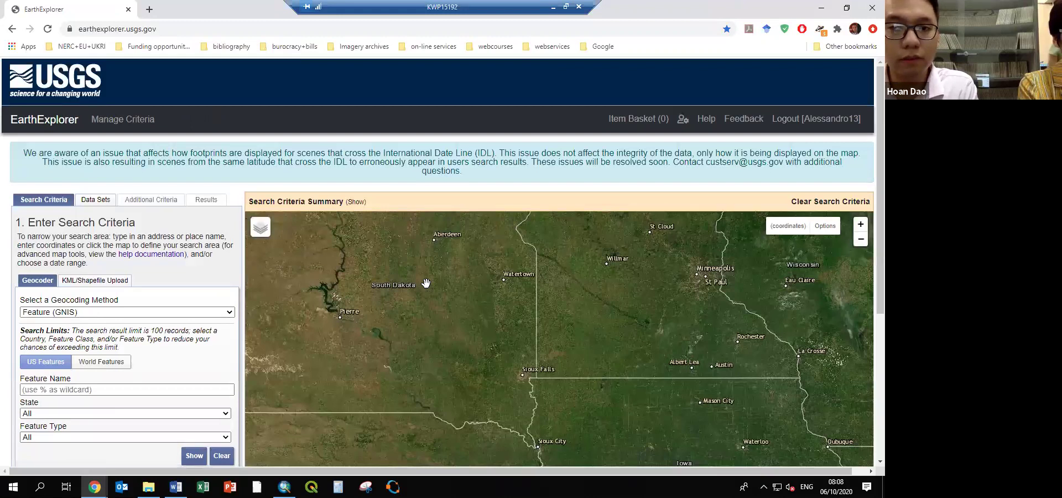
Outline the Hanoi area in northern Vietnam on the map as a polygon for the scene search.
scroll(426, 283, "down", 1)
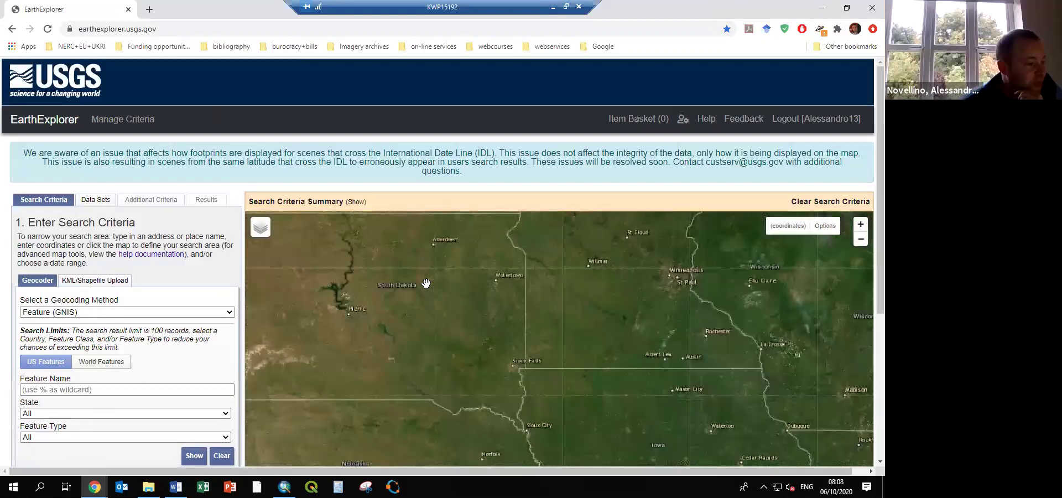
scroll(426, 283, "down", 1)
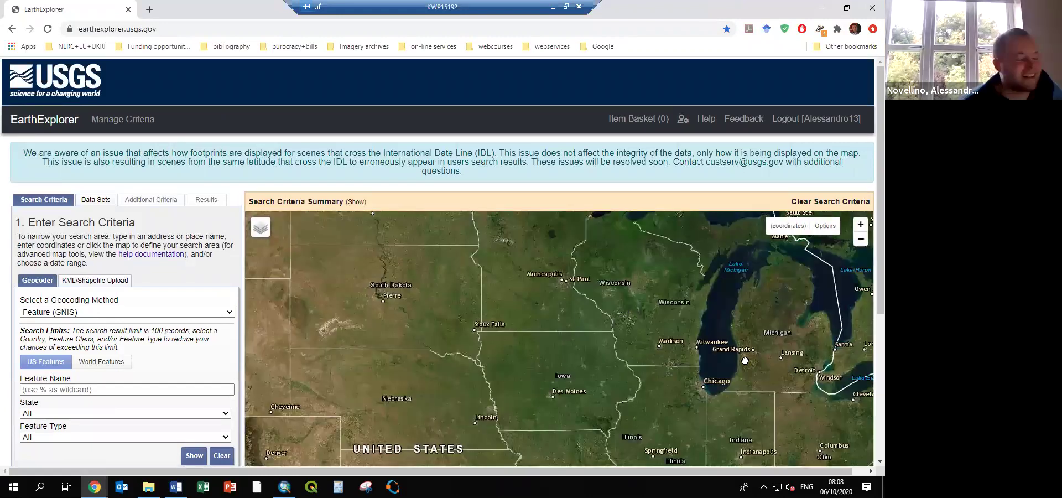
scroll(654, 326, "down", 1)
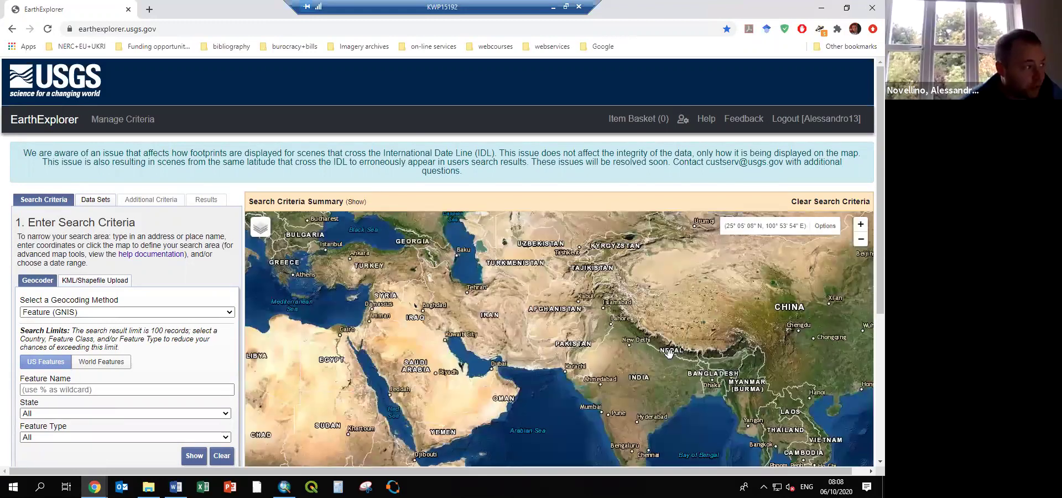
scroll(668, 353, "up", 2)
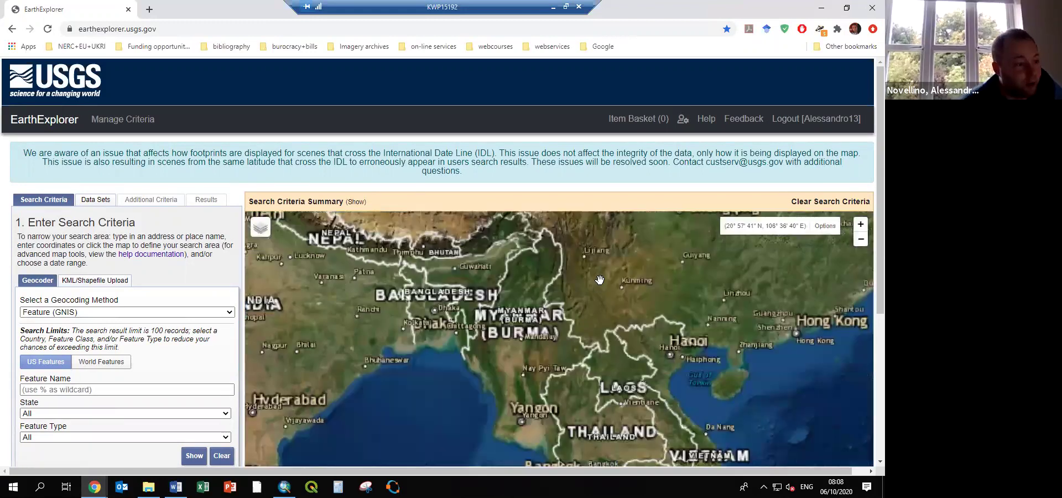
scroll(601, 279, "up", 3)
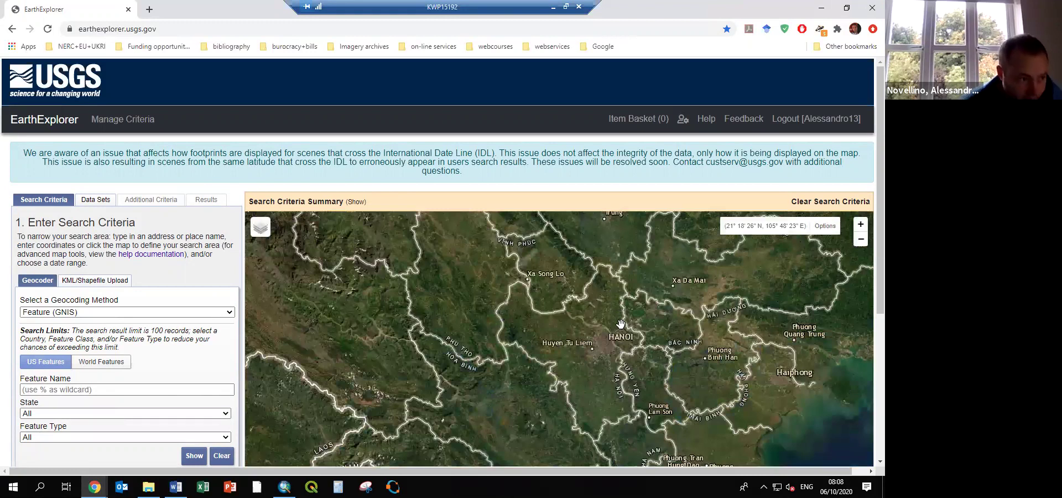
left_click(614, 401)
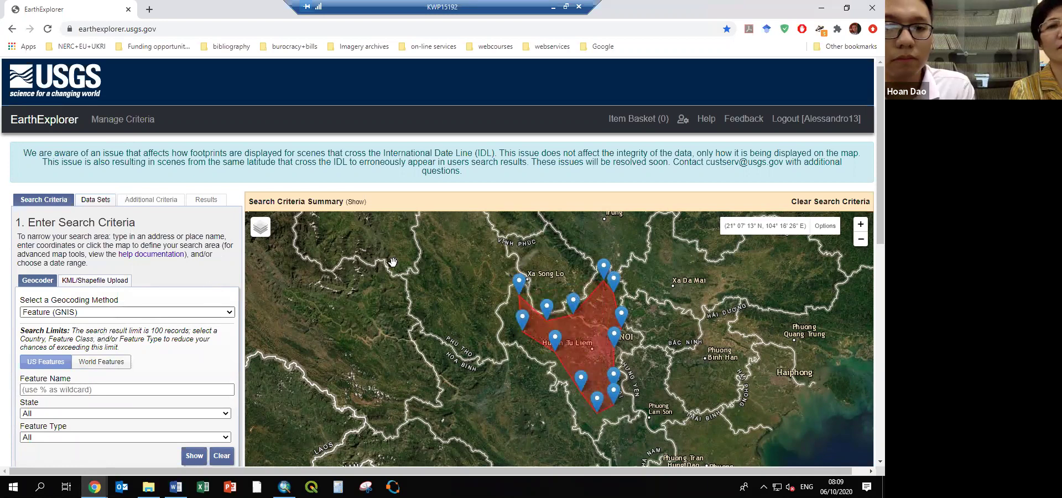
Show the KML/Shapefile upload option for the search area and review the polygon's coordinate list.
scroll(547, 188, "down", 1)
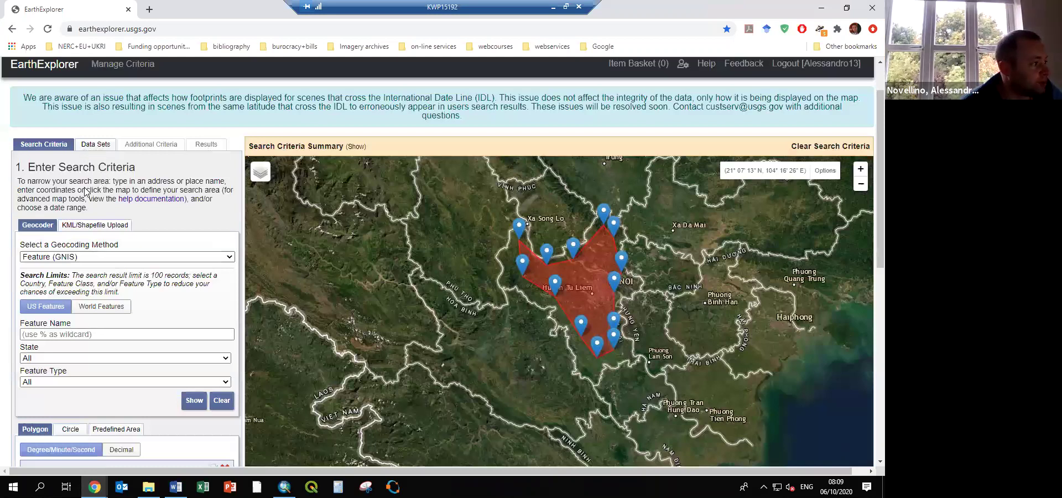
left_click(77, 224)
scroll(78, 221, "down", 2)
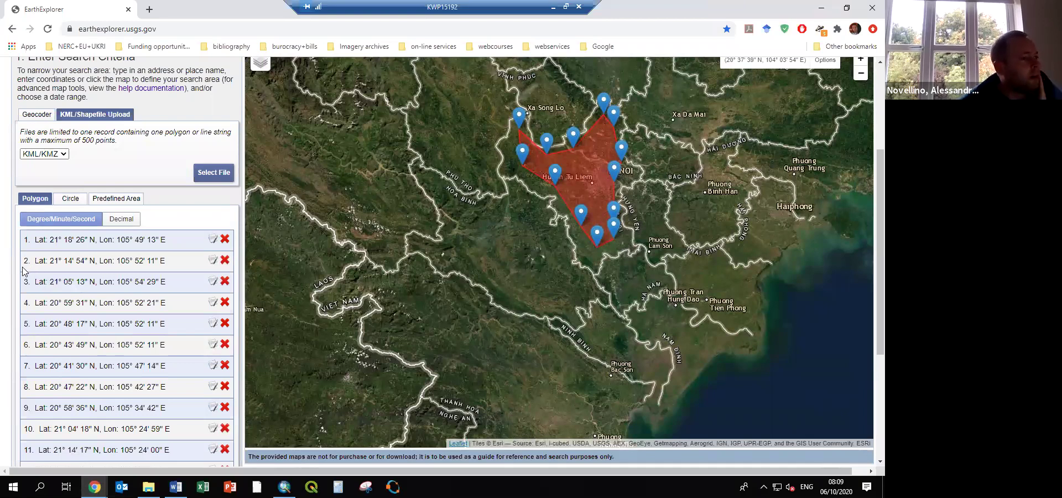
Set the start of the search date range to 01/01/2015.
scroll(22, 270, "down", 3)
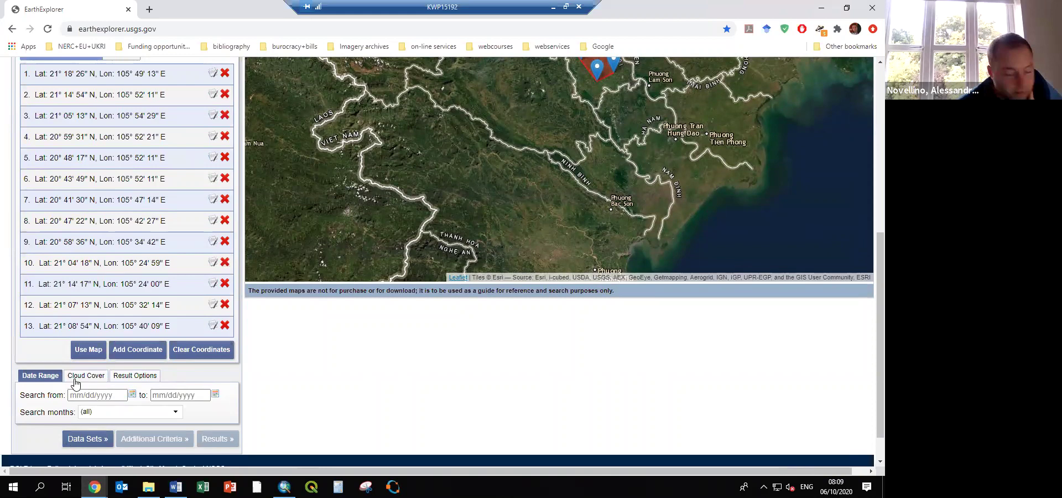
left_click(133, 394)
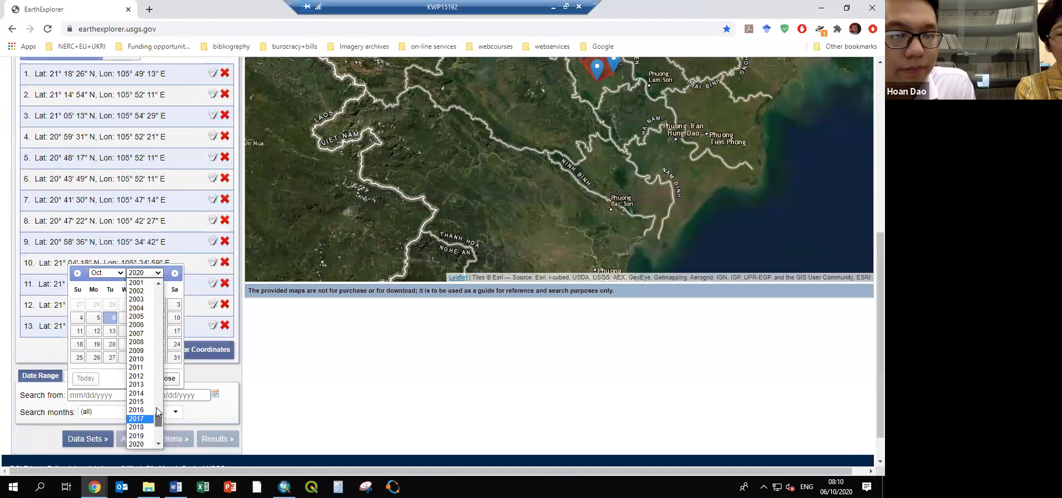
left_click_drag(157, 423, 158, 410)
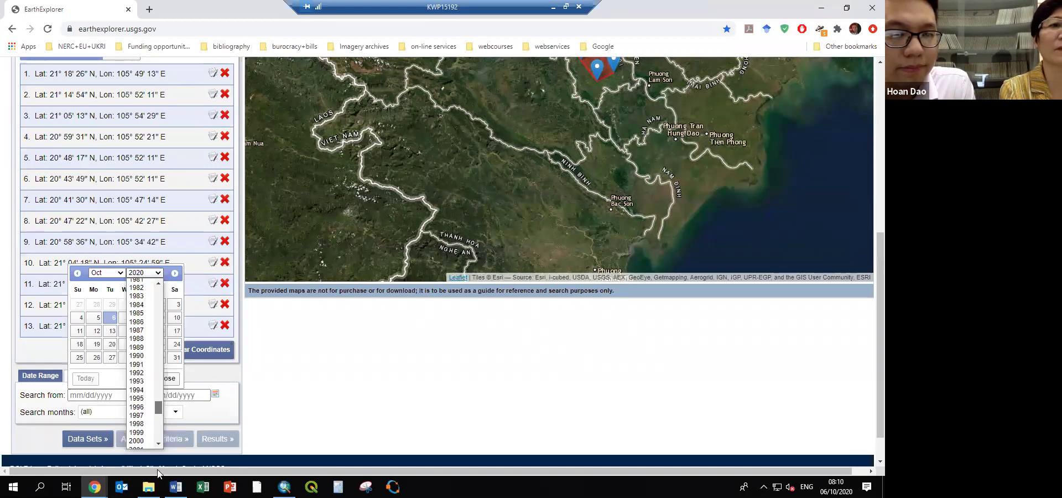
scroll(145, 343, "up", 20)
scroll(156, 299, "up", 9)
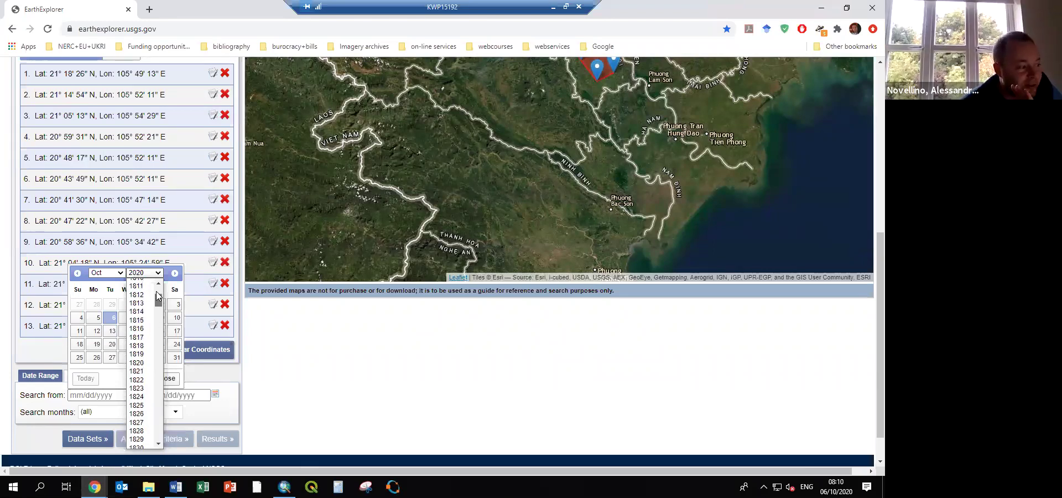
scroll(157, 332, "down", 20)
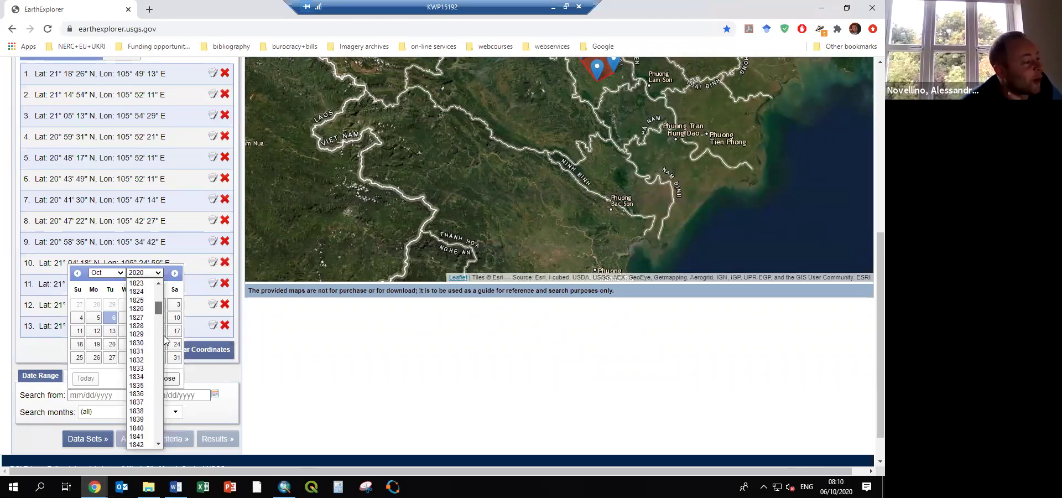
scroll(158, 416, "down", 9)
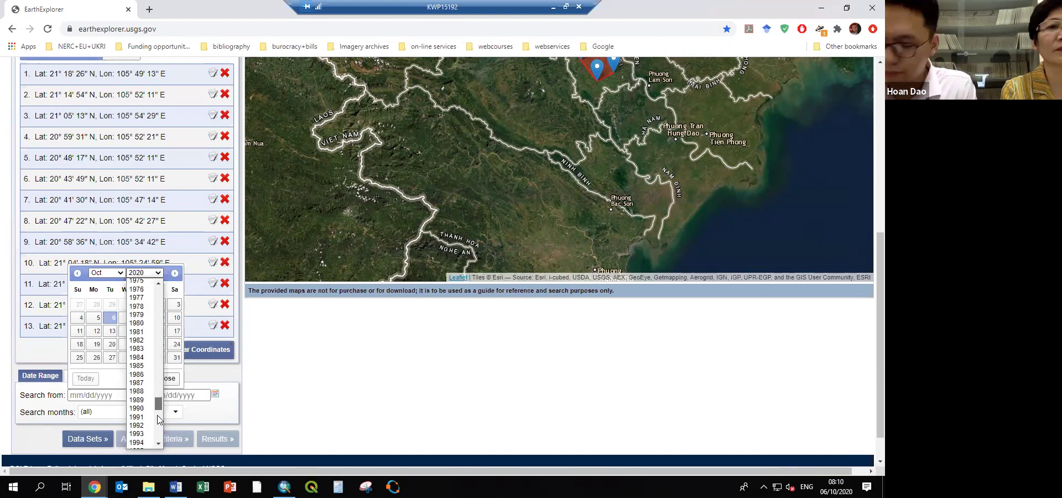
left_click(136, 365)
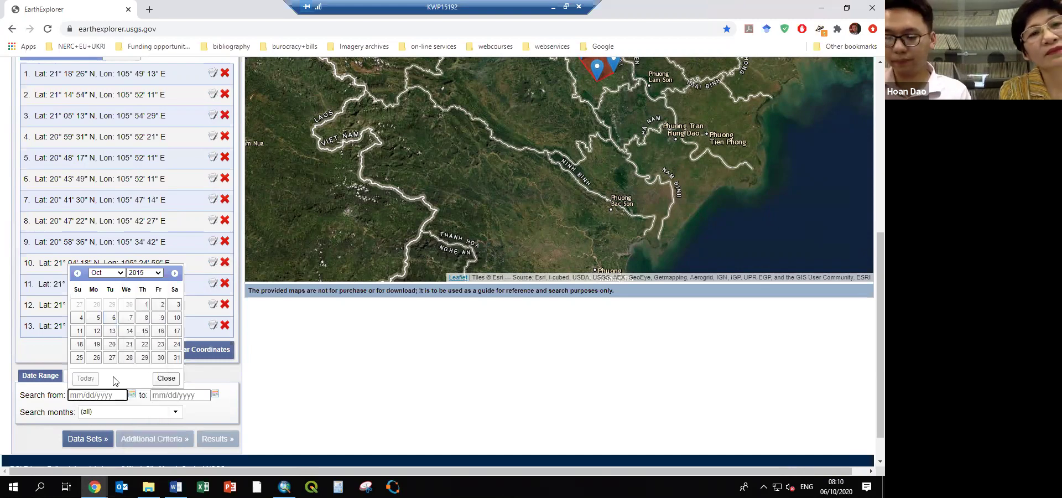
left_click(111, 272)
left_click(99, 282)
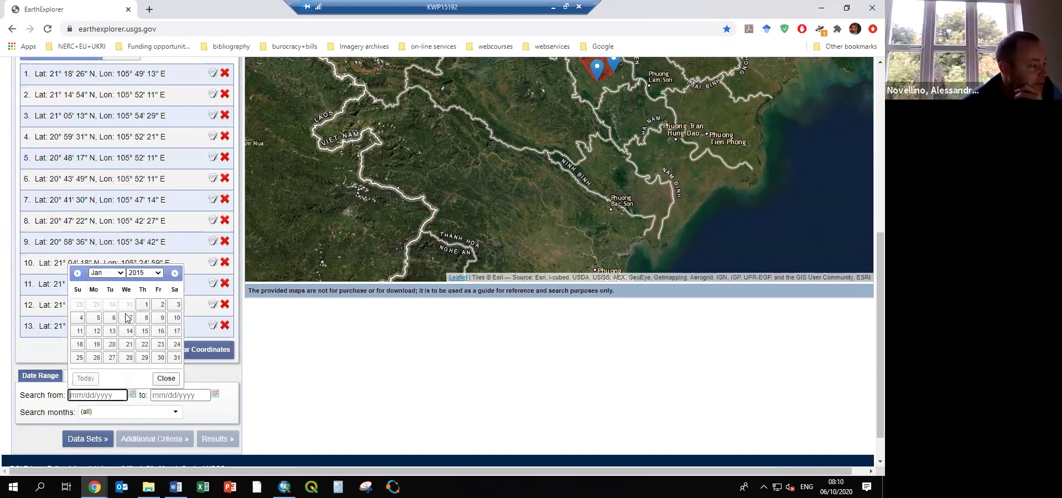
left_click(146, 304)
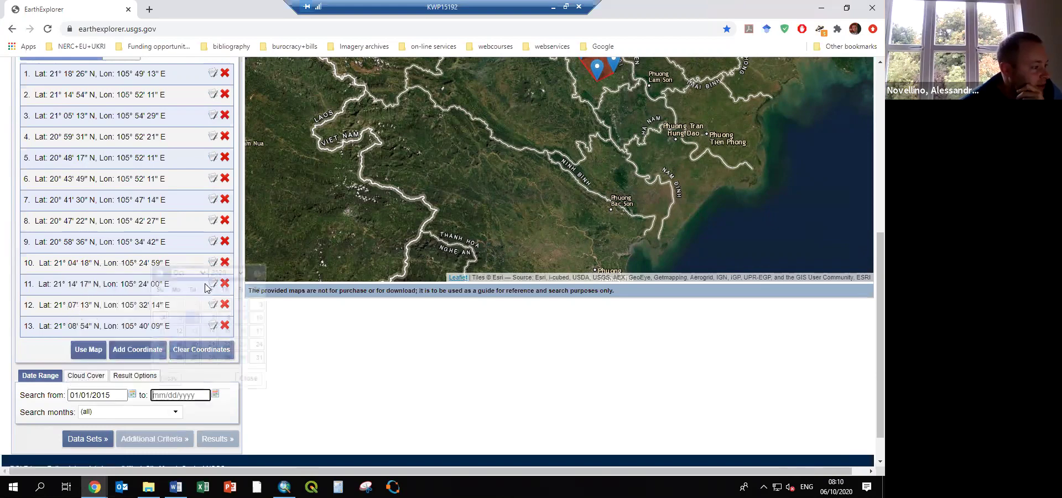
Set the end of the search date range to 12/31/2015.
left_click(215, 394)
left_click(202, 273)
left_click(202, 273)
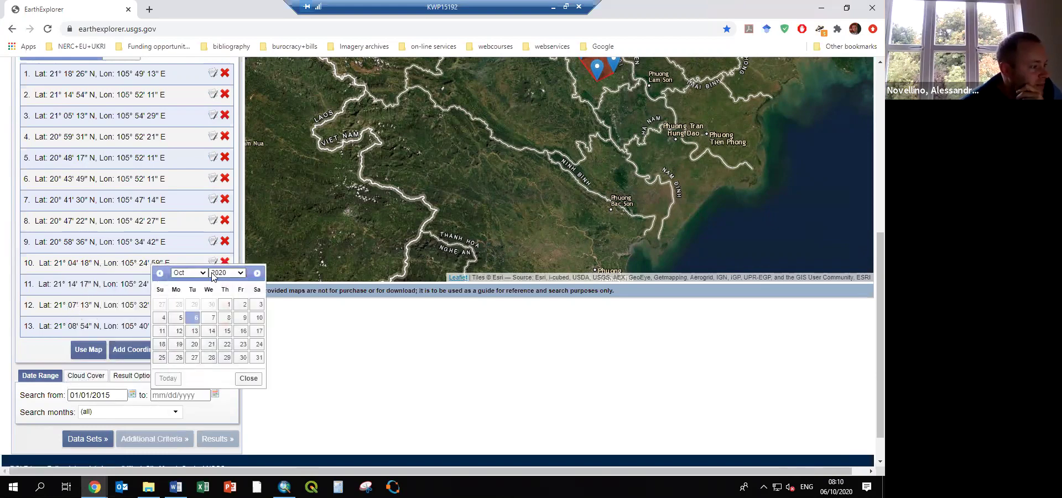
left_click(227, 273)
left_click(224, 365)
left_click(195, 274)
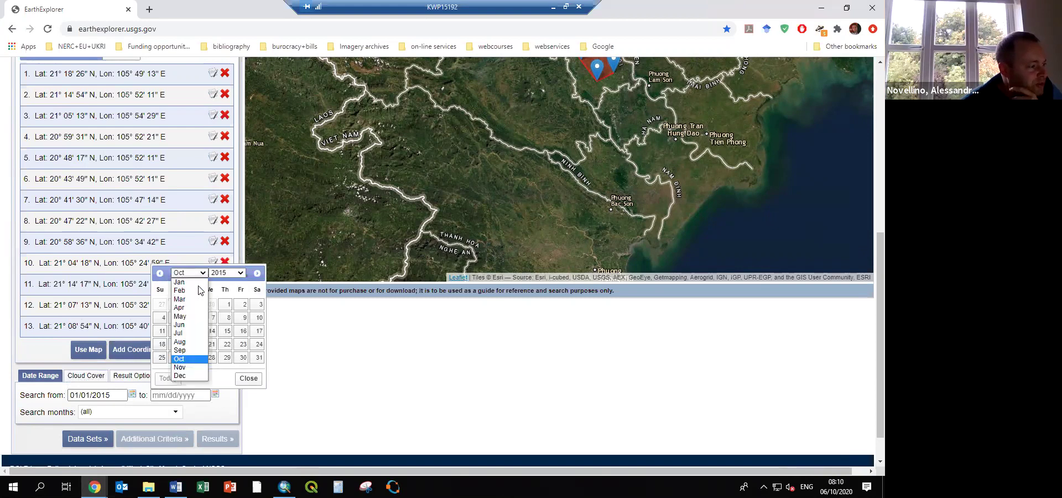
left_click(197, 377)
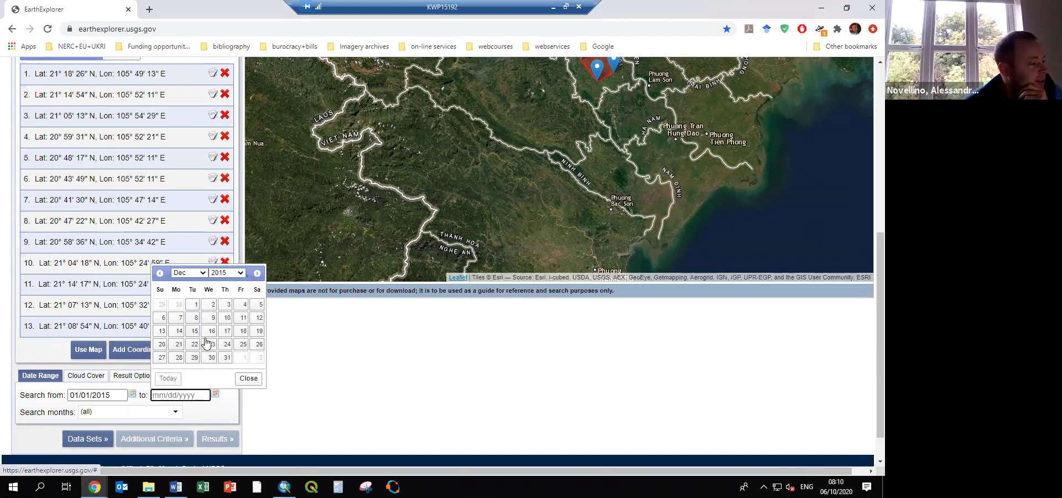
left_click(227, 357)
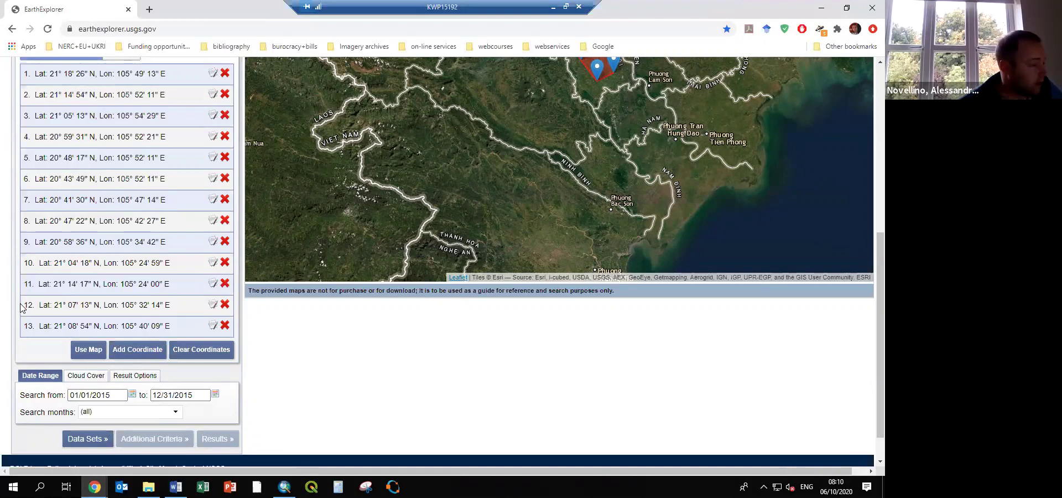
Select Sentinel-2 as the data set to search and accept its data set message.
scroll(17, 365, "up", 5)
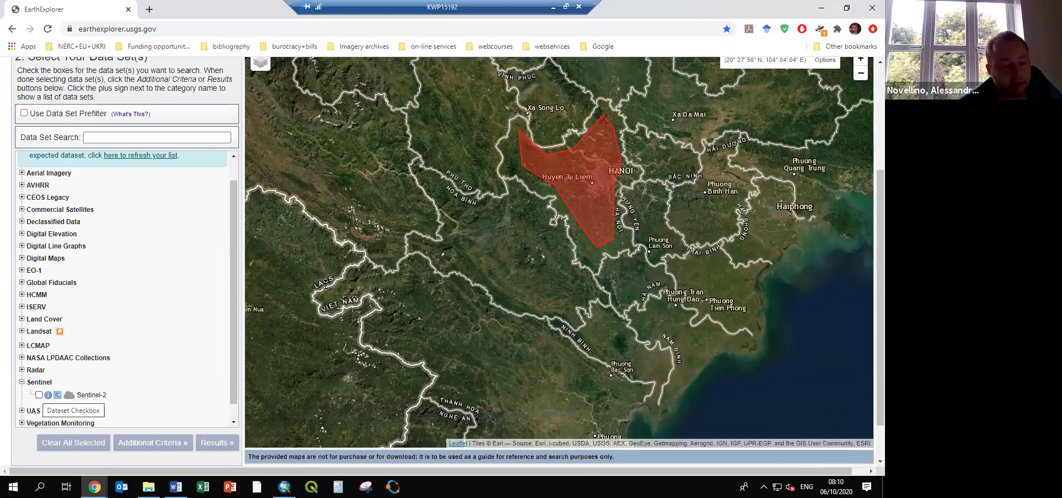
left_click(39, 394)
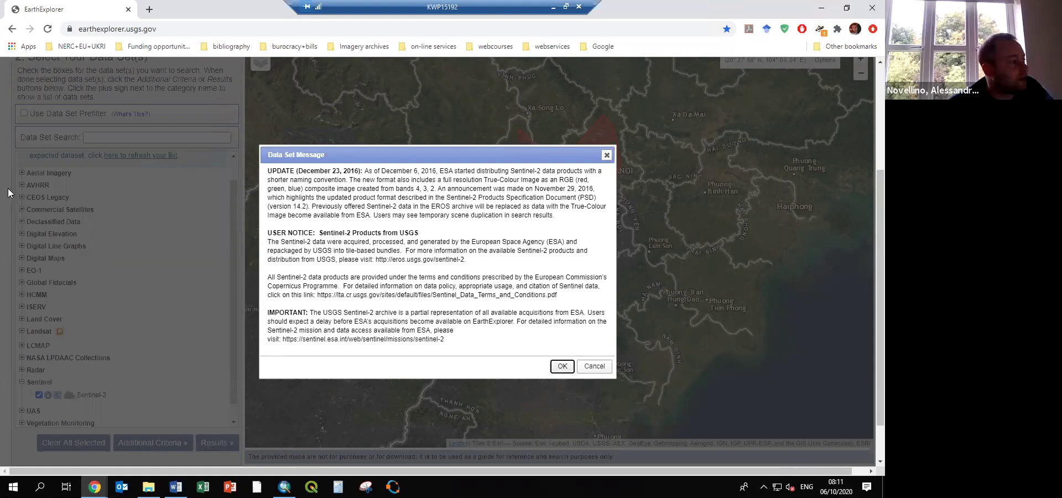
key("Return")
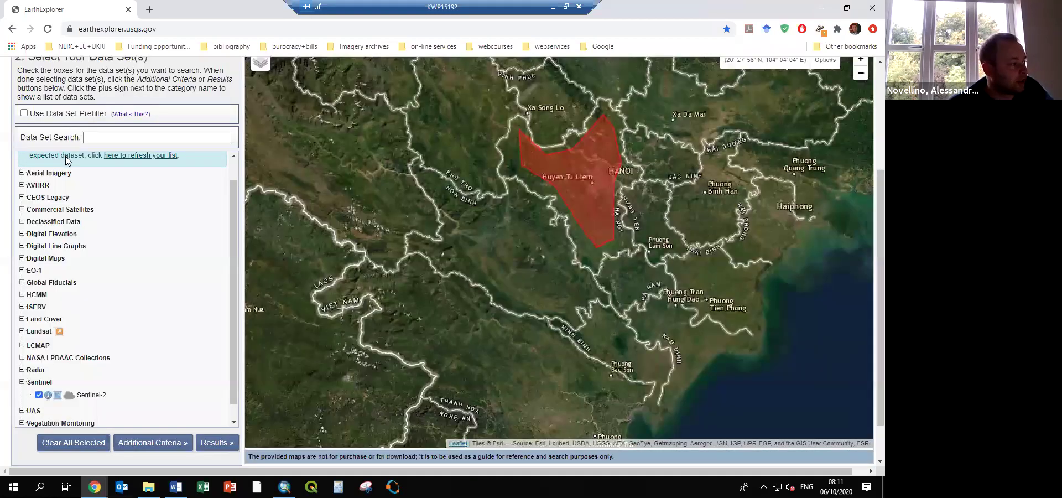
Open the cloud cover criterion for Sentinel-2 and list the scenes found for the search area.
scroll(221, 218, "up", 2)
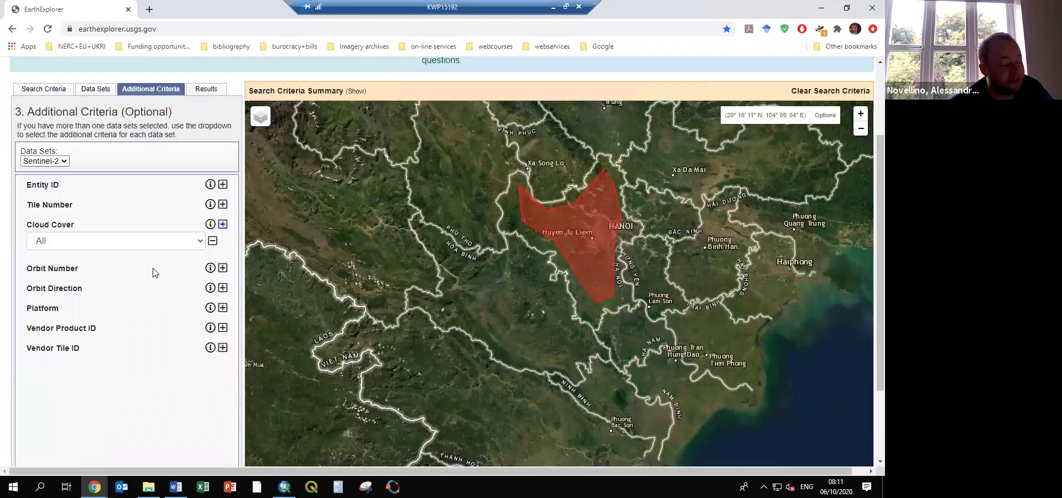
key("alt+Down")
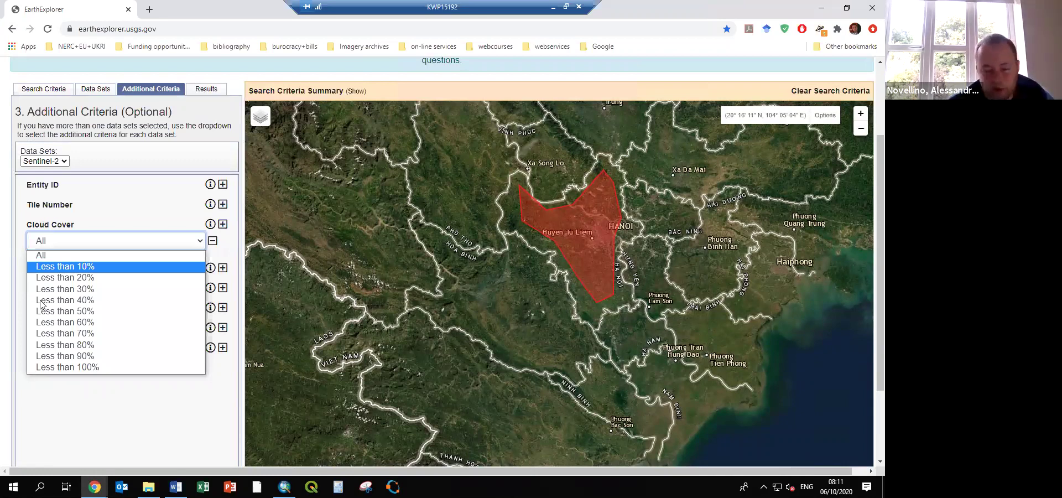
left_click(39, 241)
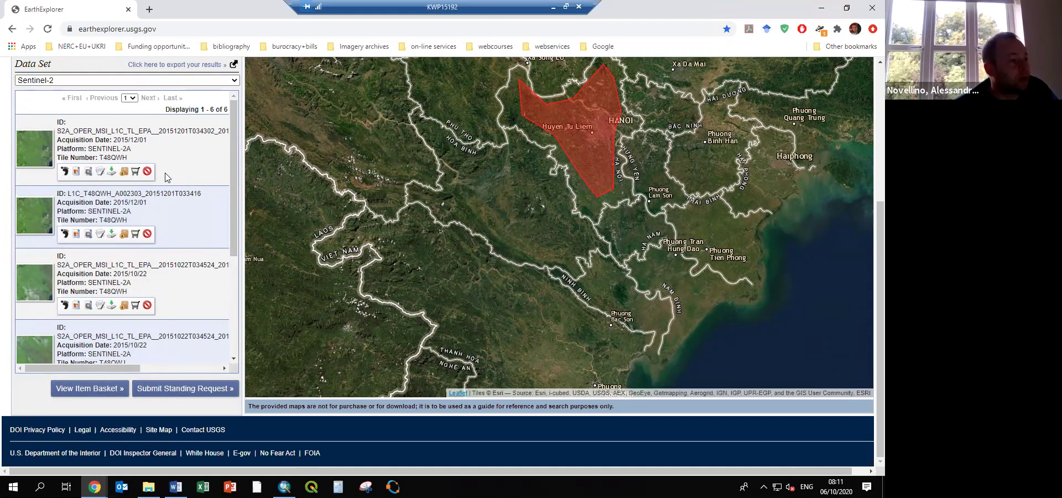
Display the map footprints of the two Sentinel-2 scenes acquired on 2015/12/01 for tile T48QWH and compare them with the search polygon.
left_click_drag(545, 222, 536, 230)
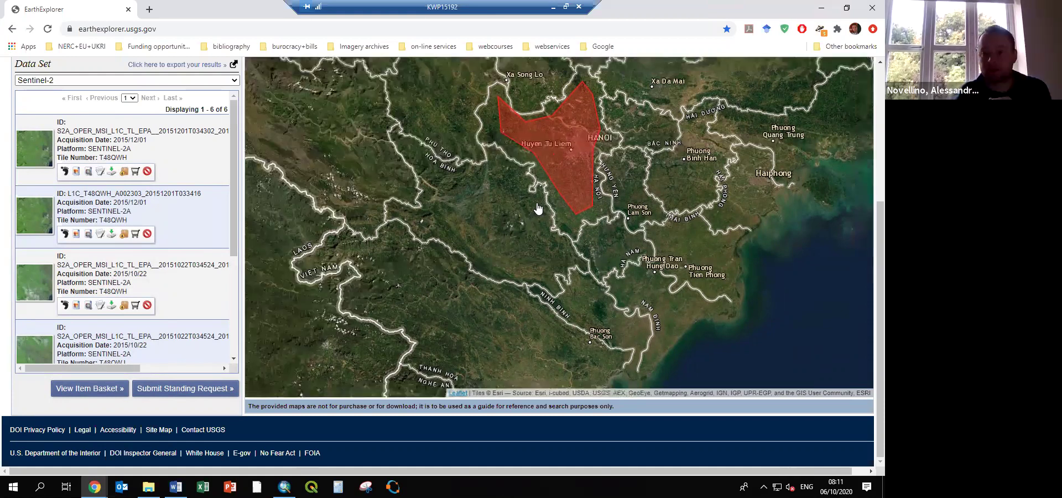
left_click_drag(537, 208, 529, 272)
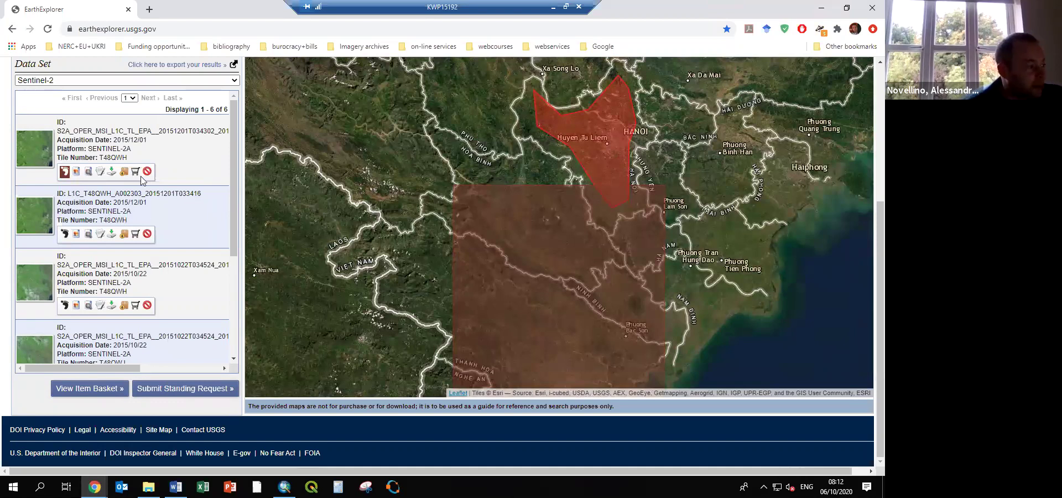
left_click(134, 205)
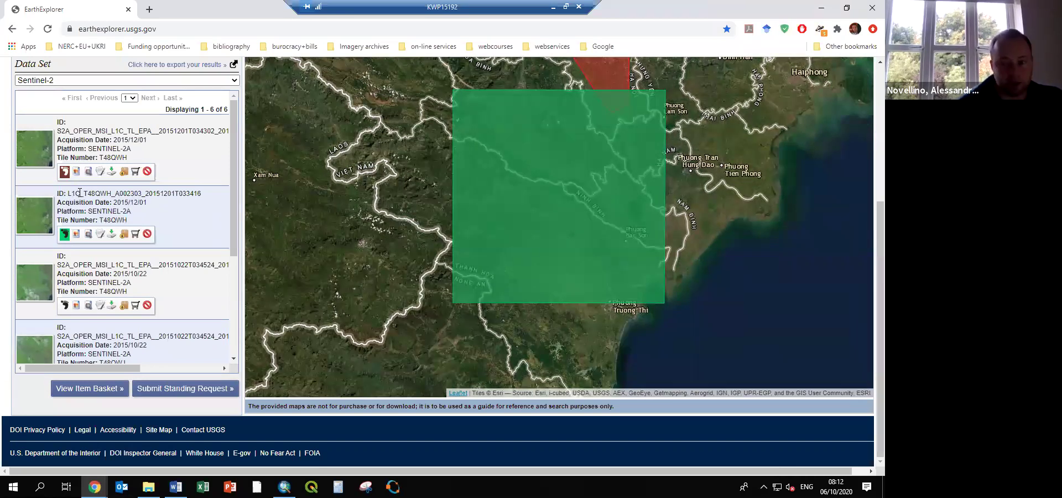
Compare the IDs of the two 2015/12/01 scenes and hide the map footprint of the S2A_OPER_MSI_L1C one.
left_click_drag(67, 193, 80, 193)
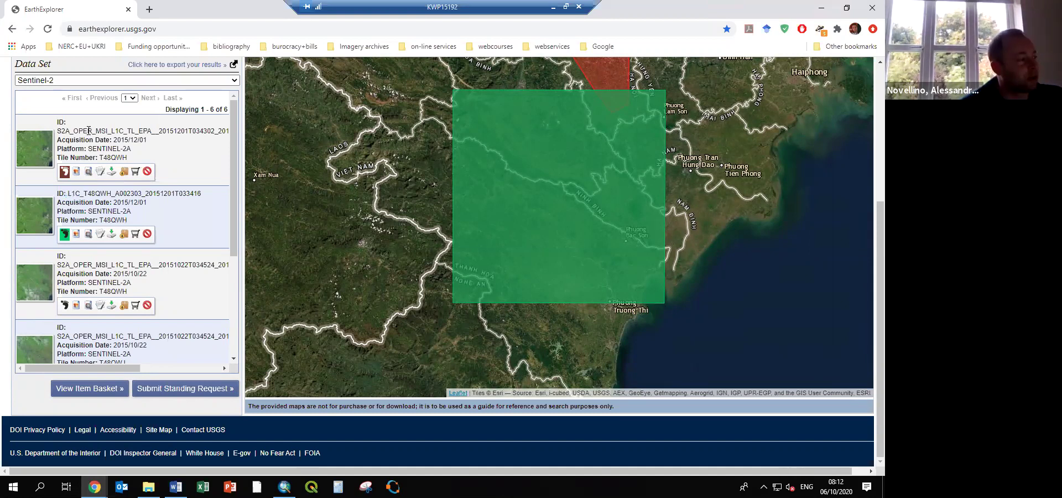
triple_click(88, 130)
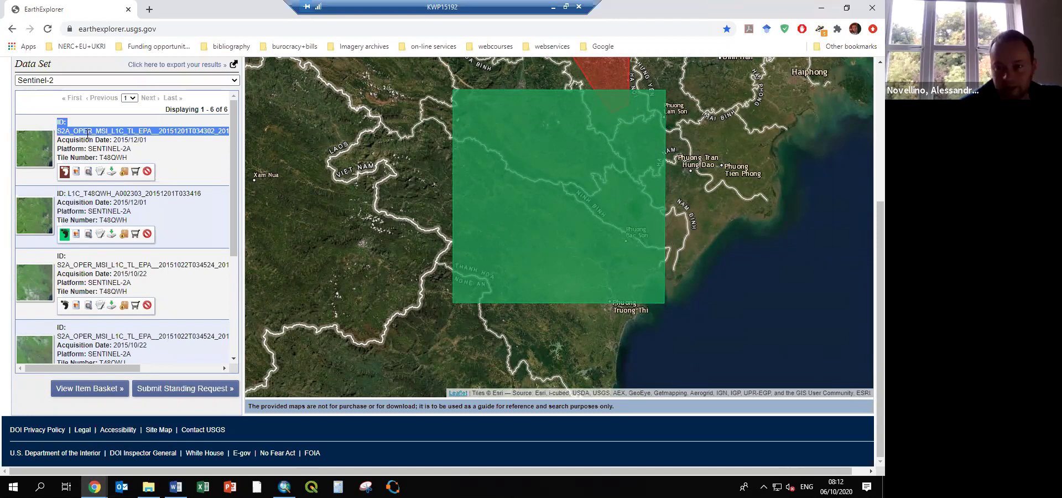
left_click(64, 172)
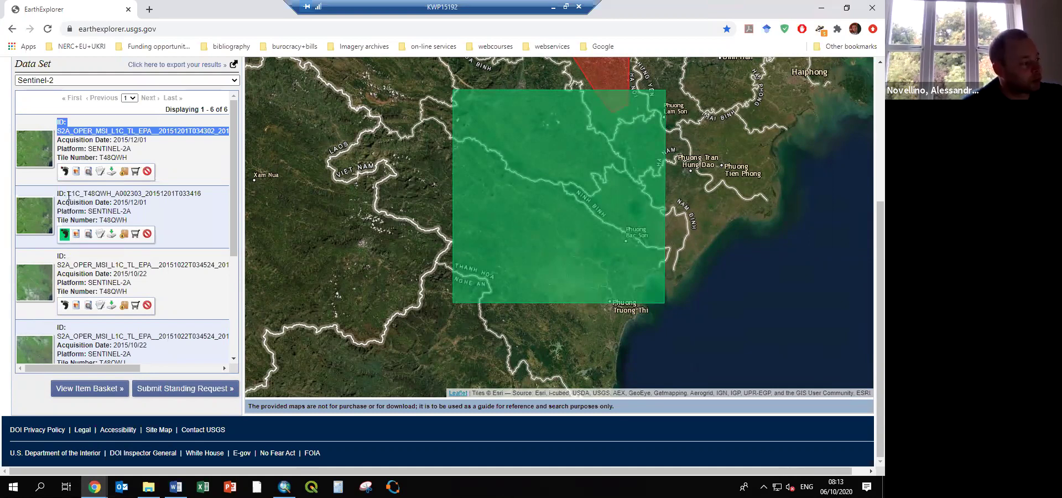
left_click_drag(68, 193, 74, 194)
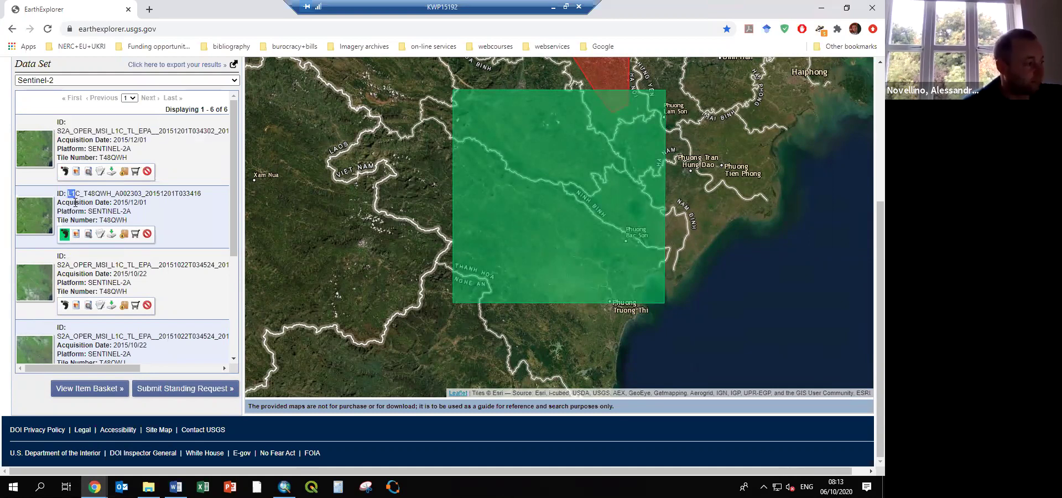
left_click(65, 234)
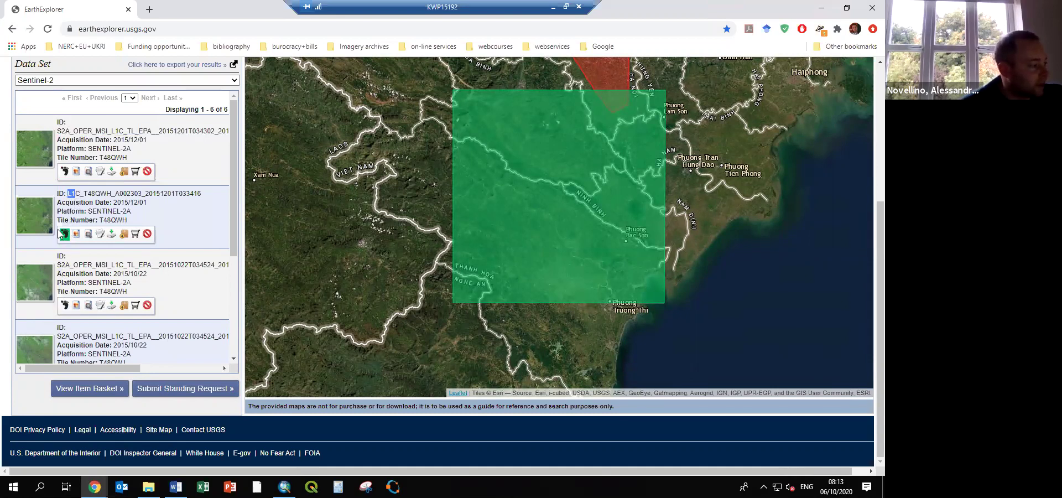
Show the footprints of the 2015/10/22 S2A_OPER scenes for tiles T48QWH and T48QWJ and hide the remaining 2015/12/01 footprint.
scroll(62, 221, "down", 1)
left_click(64, 249)
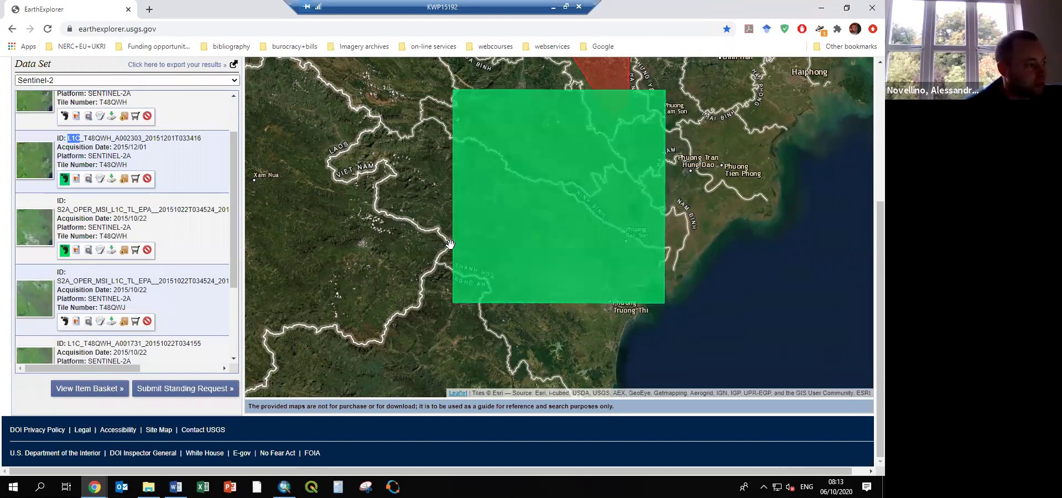
left_click(65, 178)
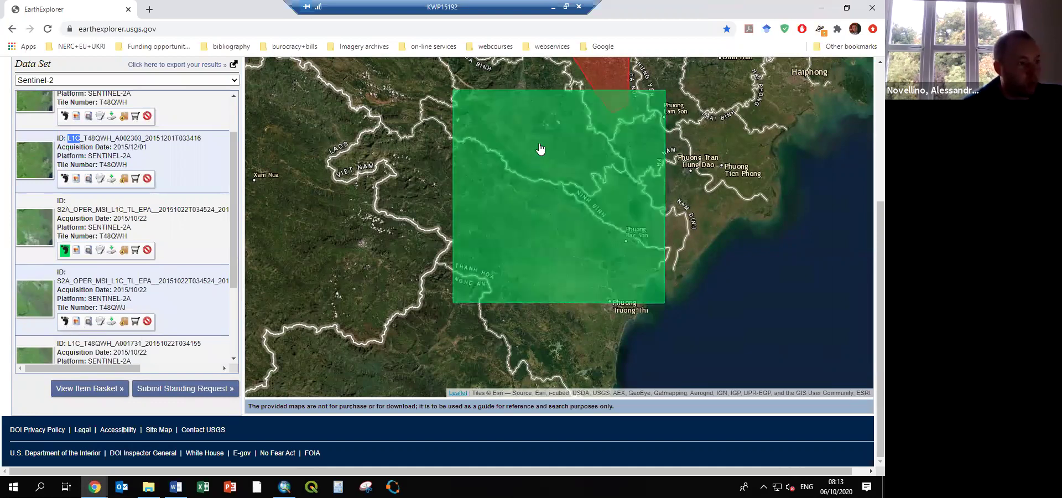
scroll(539, 149, "down", 2)
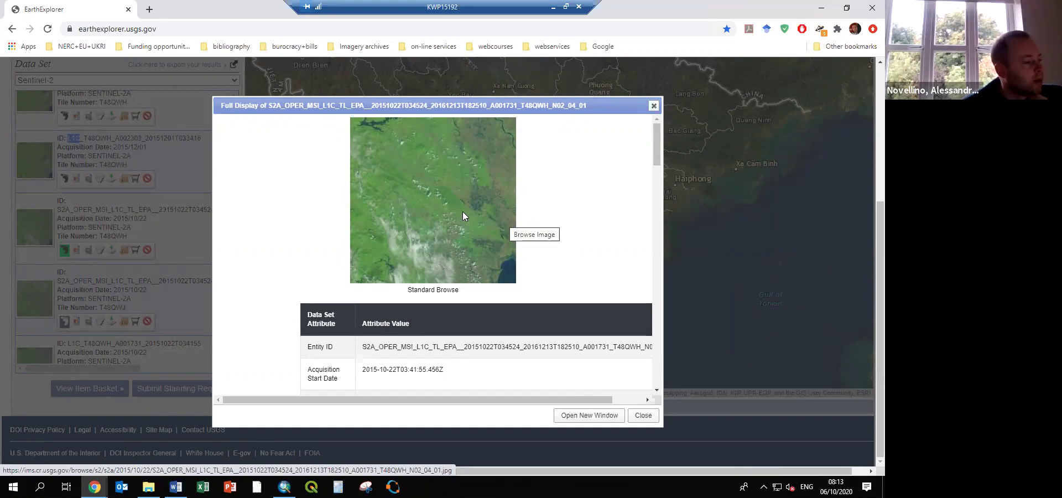
Check the cloud cover value in the metadata of the 2015/10/22 T48QWH scene, then close its full display.
scroll(462, 212, "down", 2)
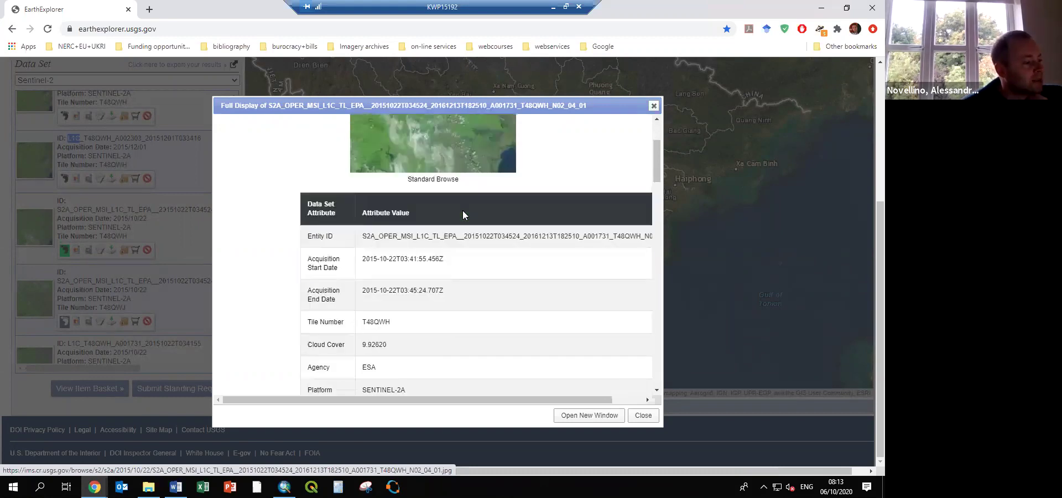
double_click(375, 344)
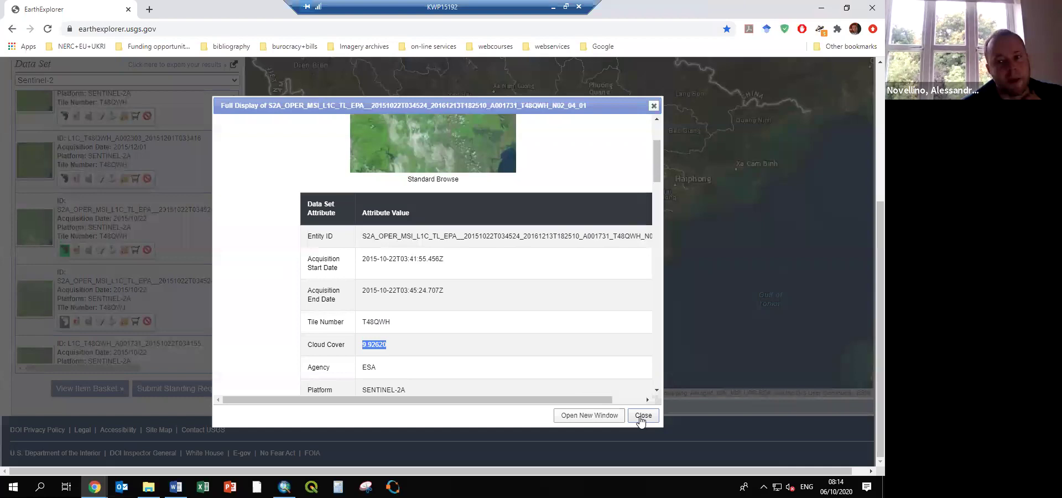
left_click(639, 420)
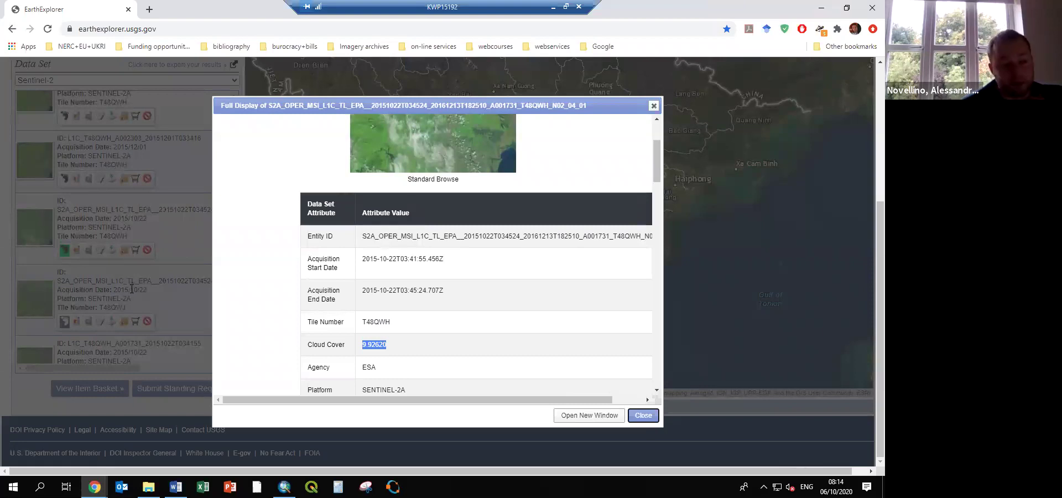
key("Escape")
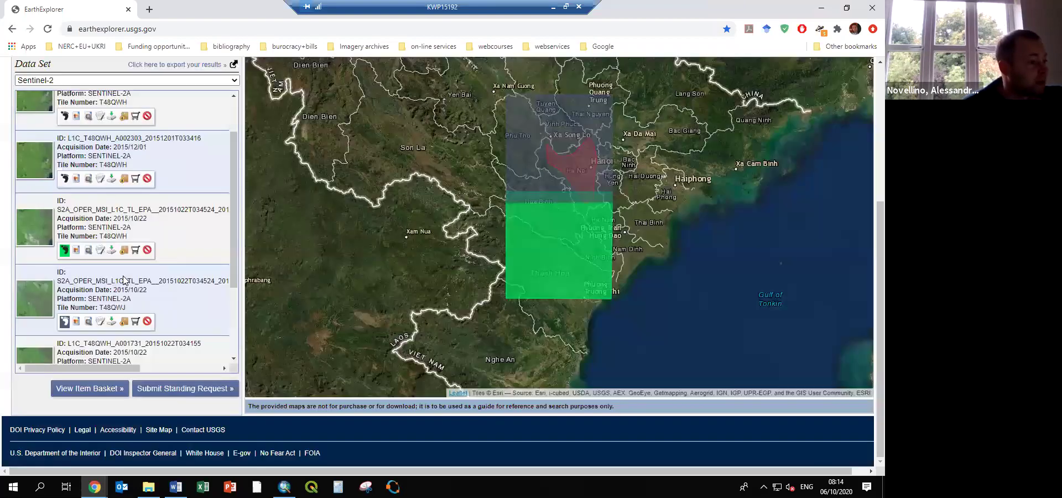
left_click(549, 193)
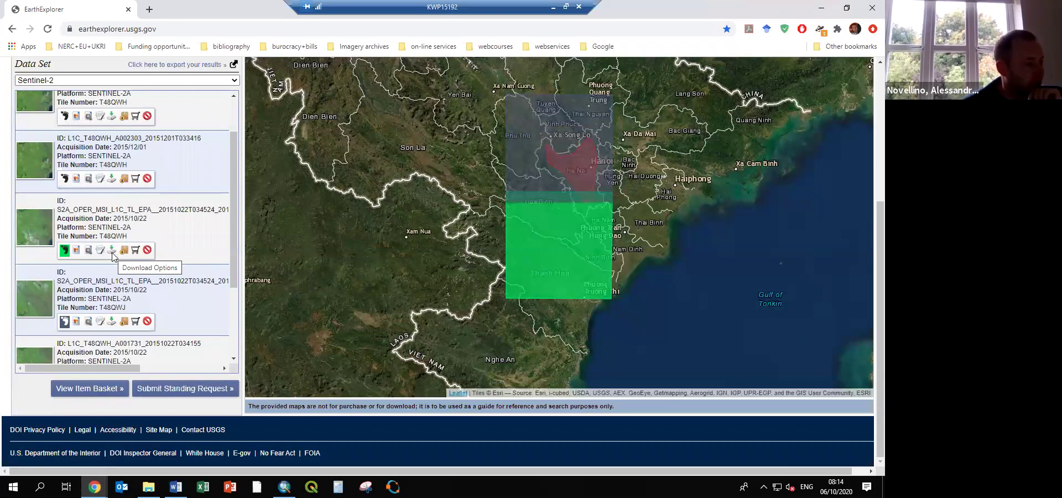
Review the download options of the 2015/10/22 T48QWH scene and download its L1C tile in JPEG2000 format.
left_click(112, 252)
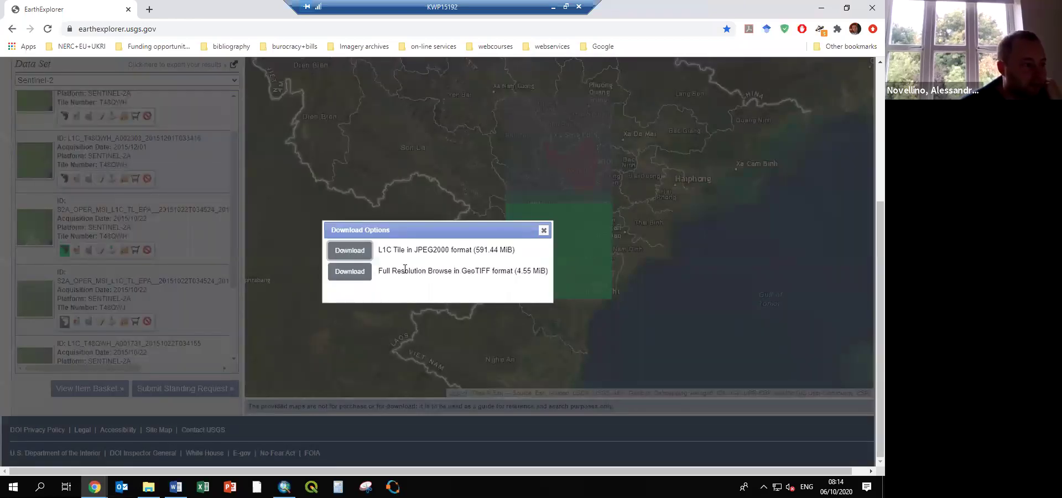
left_click_drag(387, 270, 516, 273)
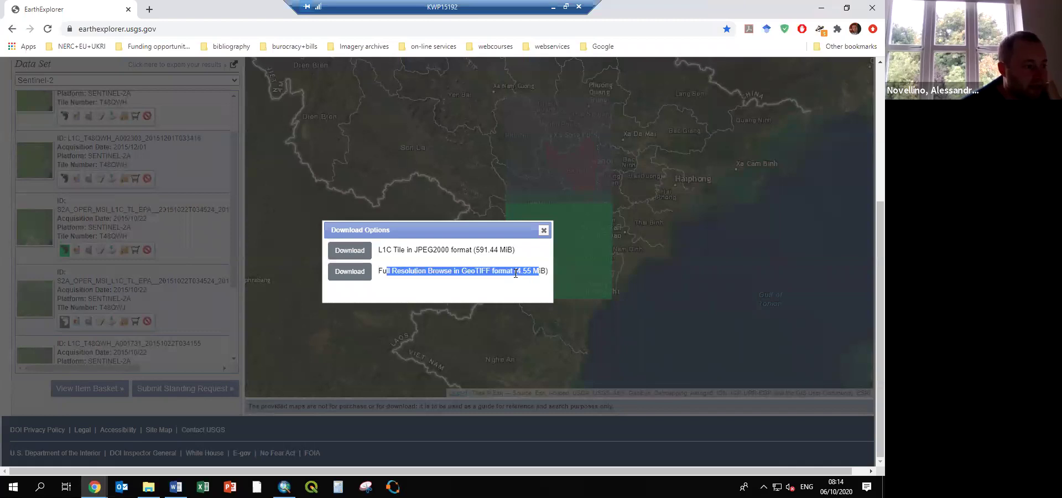
triple_click(492, 247)
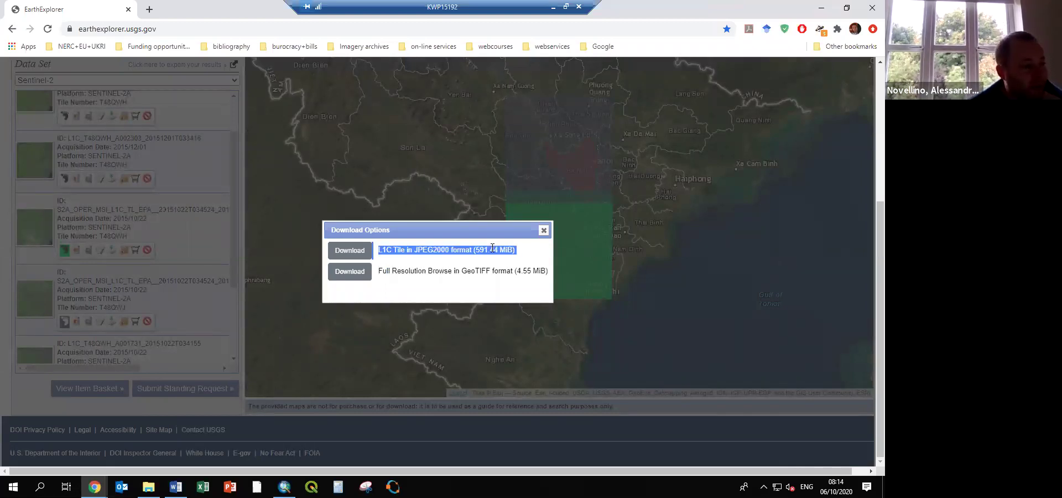
left_click(350, 251)
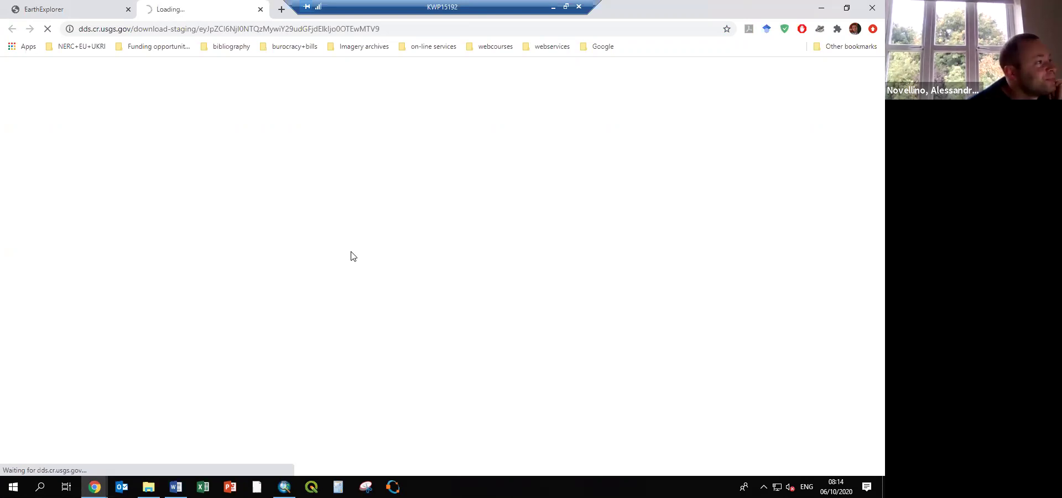
left_click(66, 5)
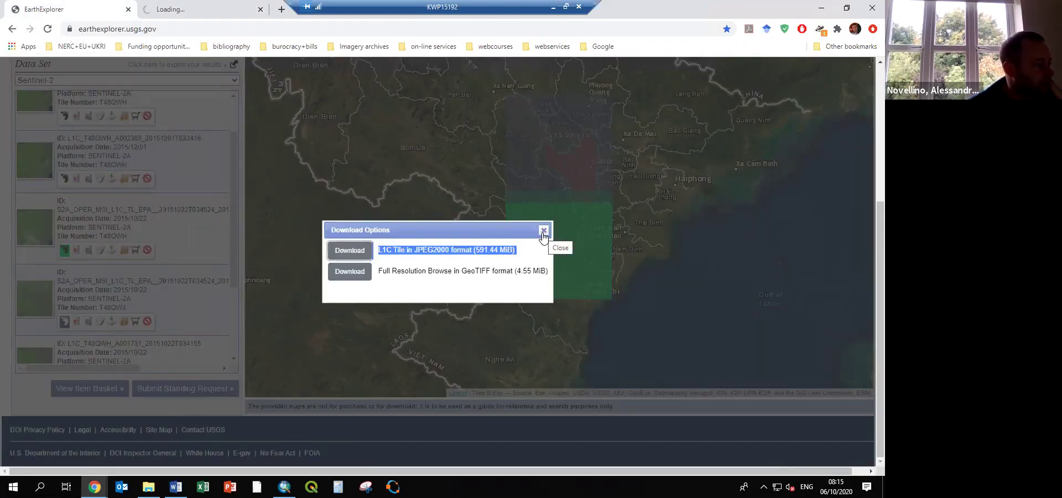
Download the L1C tile in JPEG2000 format for the 2015/10/22 T48QWJ scene.
left_click_drag(543, 230, 118, 289)
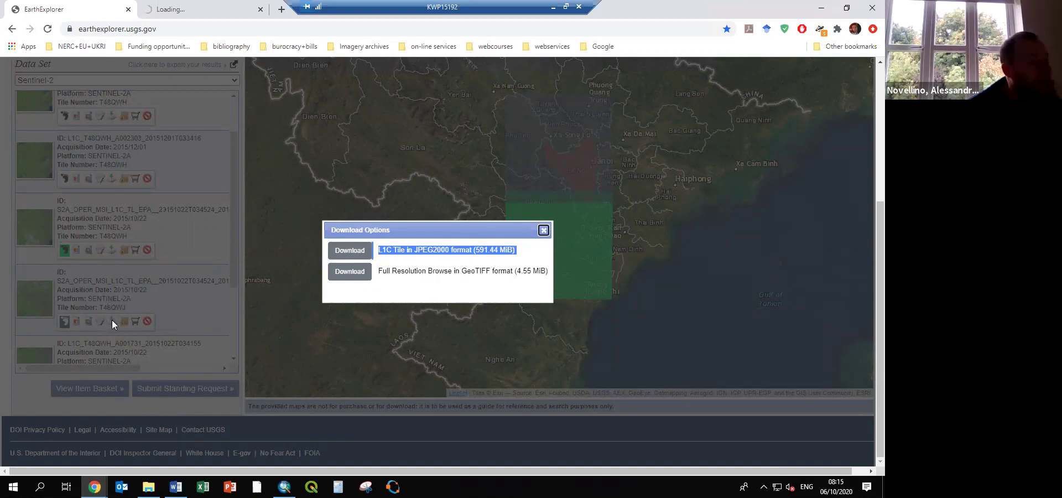
key("Escape")
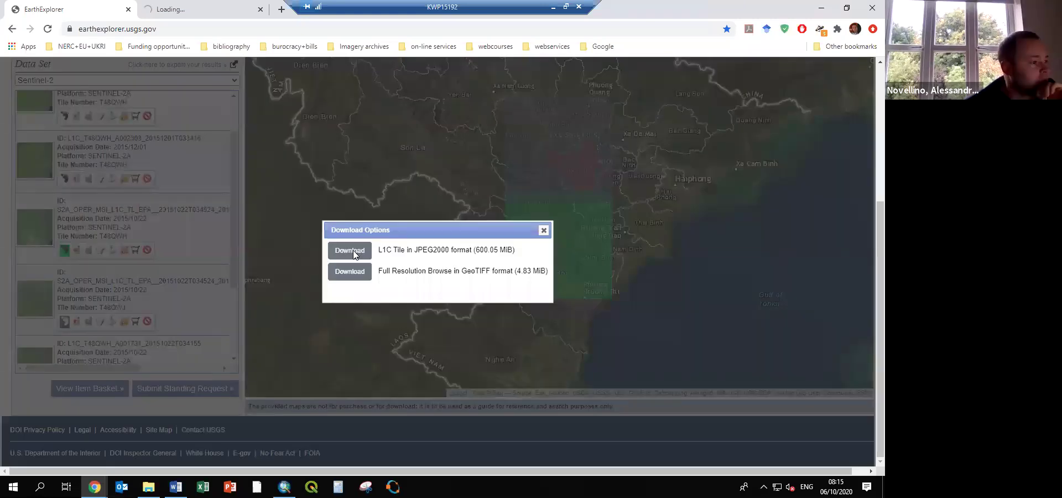
left_click_drag(354, 253, 479, 249)
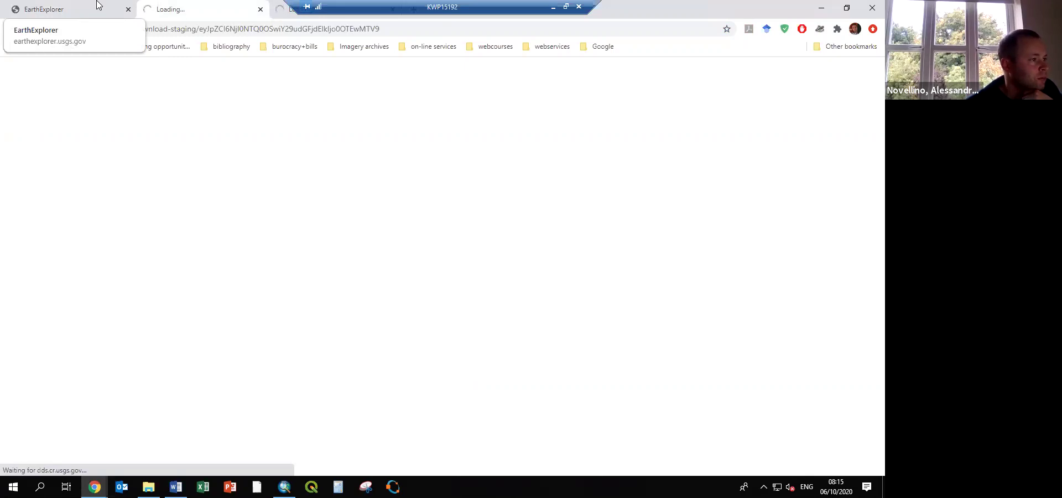
Open a new browser tab ready for entering a web address.
left_click(415, 17)
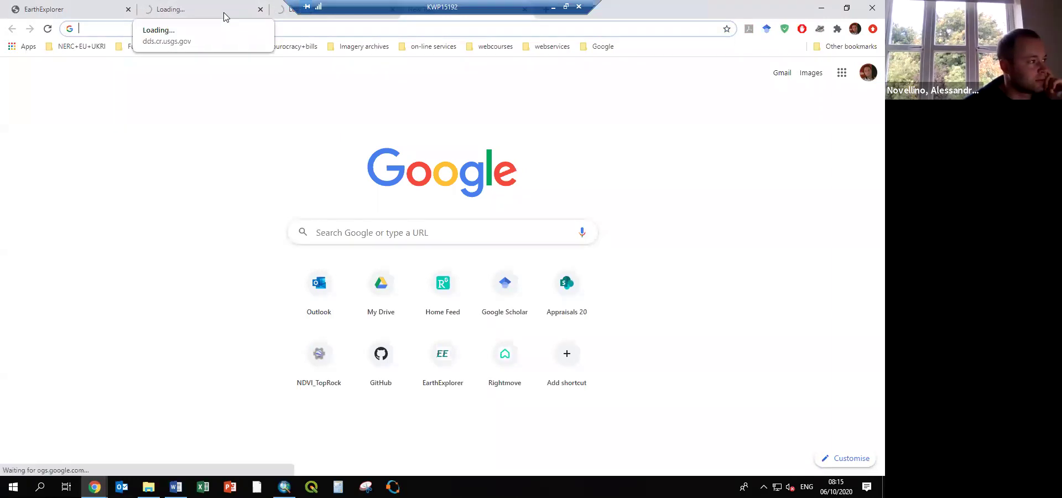
left_click(285, 28)
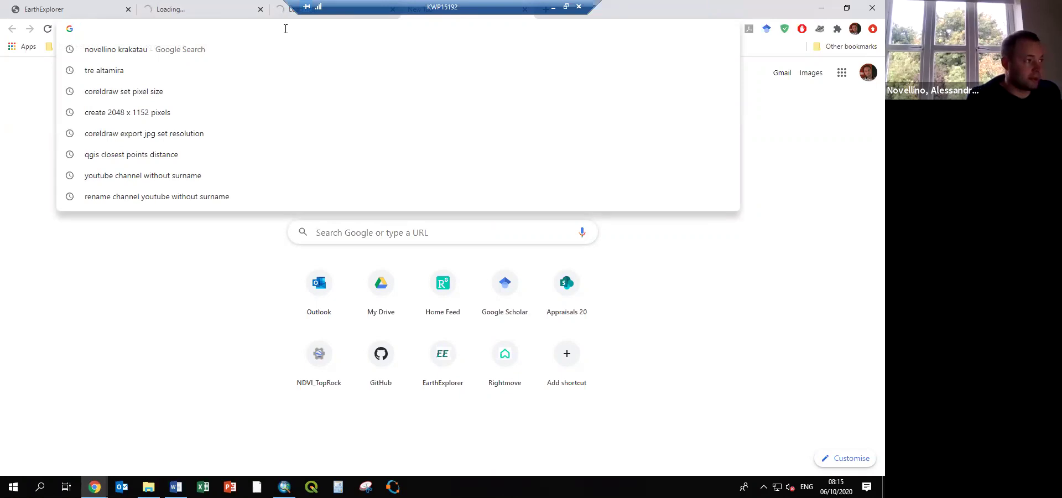
type("sci")
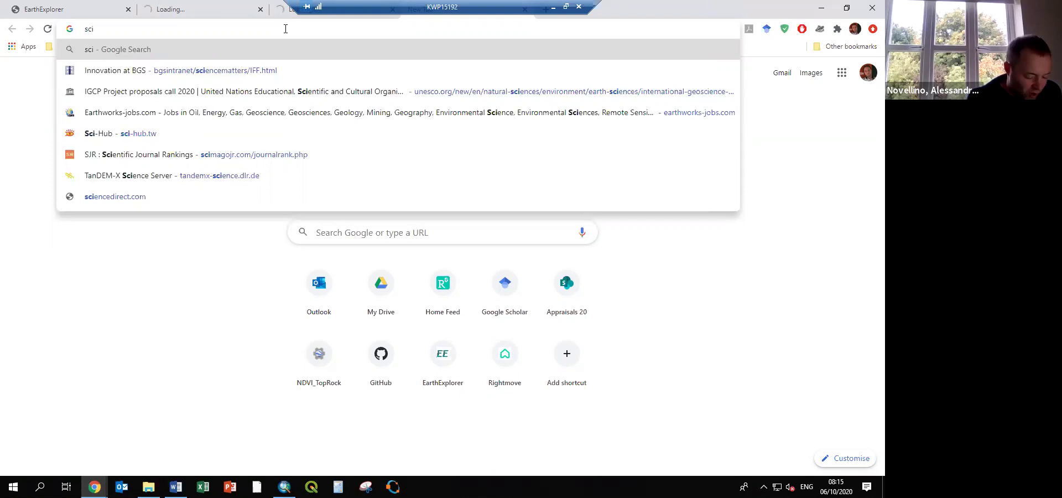
key("BackSpace")
key("BackSpace")
key("BackSpace")
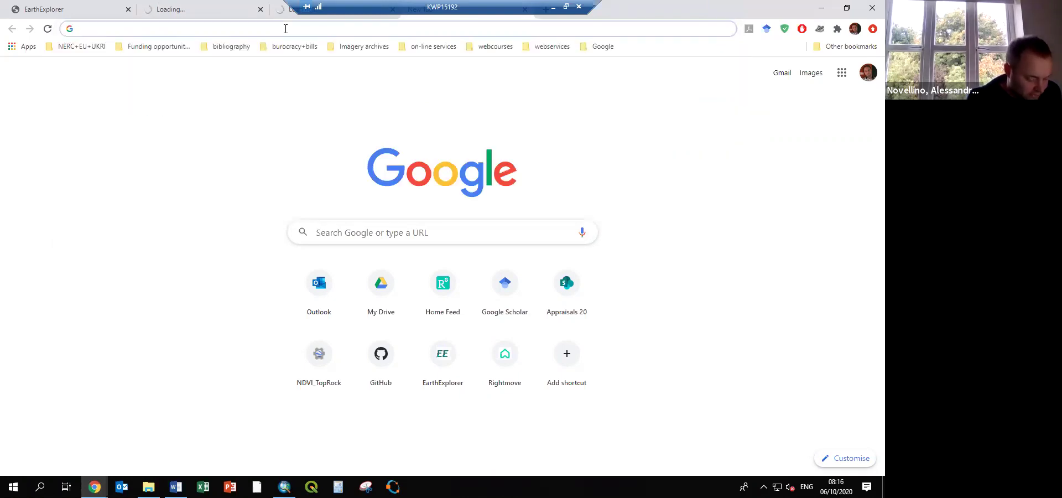
Look up "sentinel data" and open the Sentinel Data Hub site at scihub.copernicus.eu/dhus.
type("s")
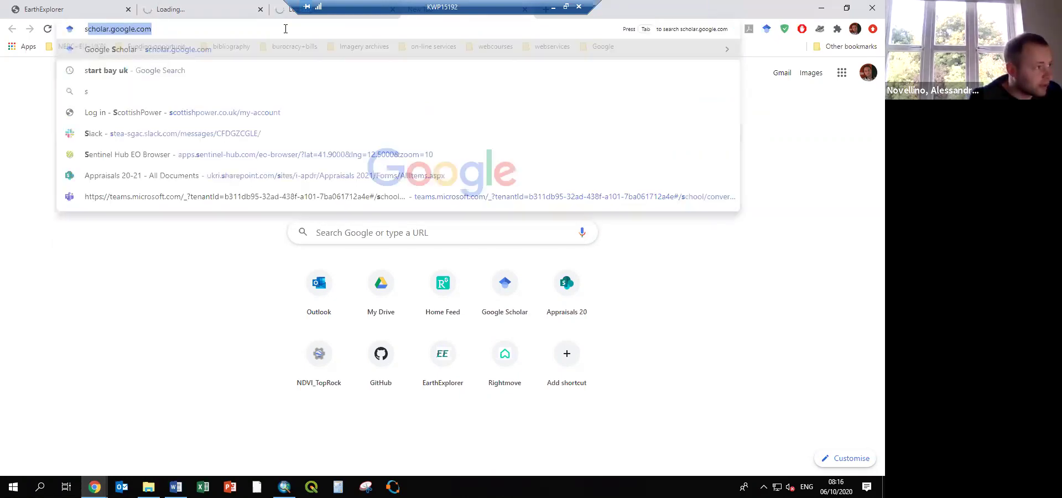
type("entinel d")
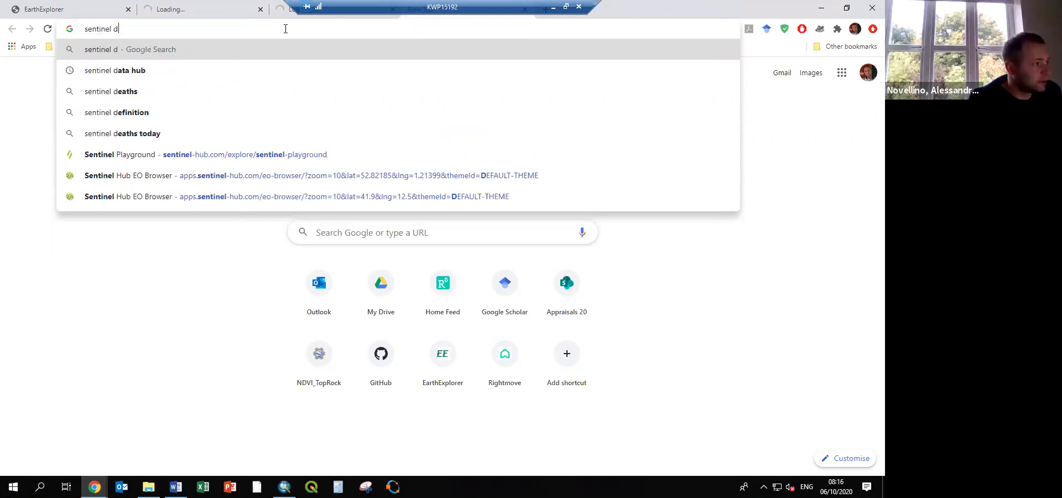
type("at")
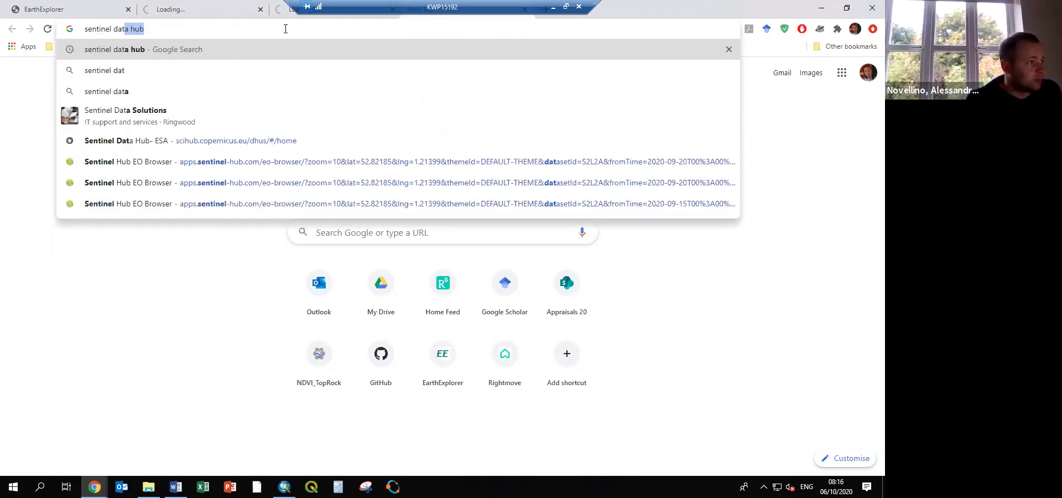
type("a")
key("Down")
key("Down")
key("Down")
key("Down")
key("Return")
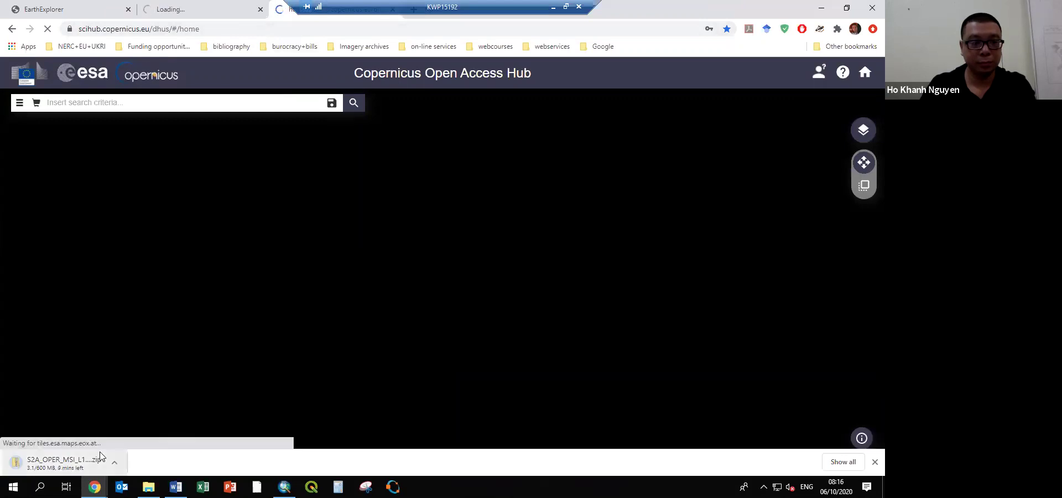
Check the pending tile download, return to EarthExplorer and close the scene's download options.
left_click(212, 16)
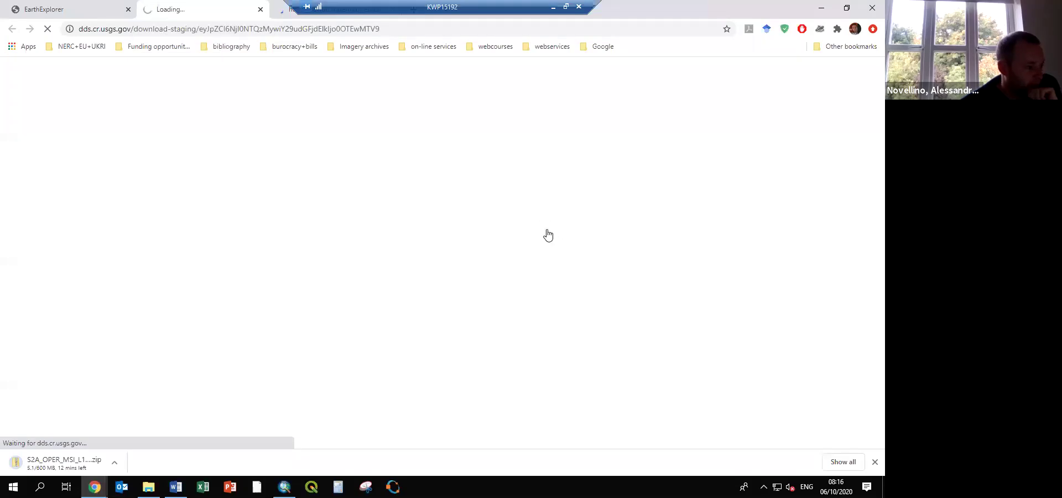
key("ctrl+shift+Tab")
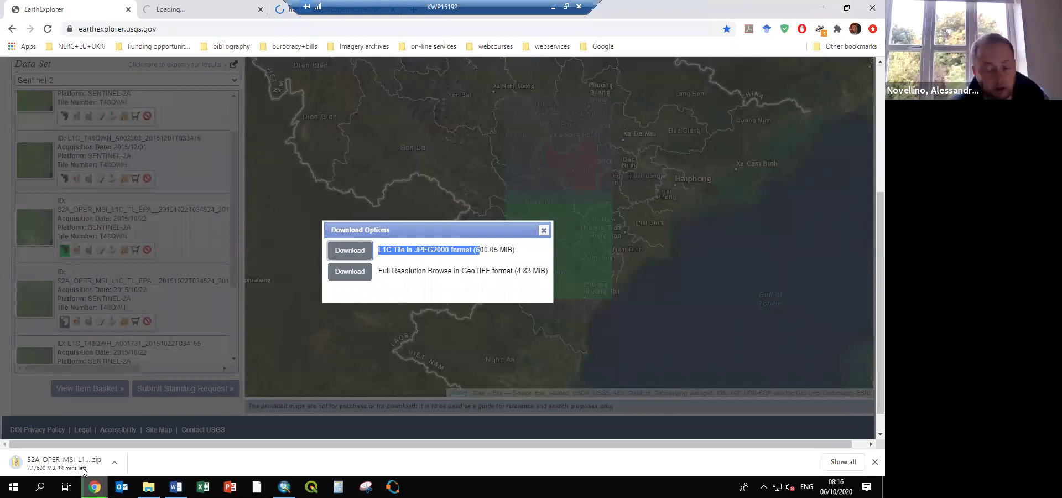
key("Escape")
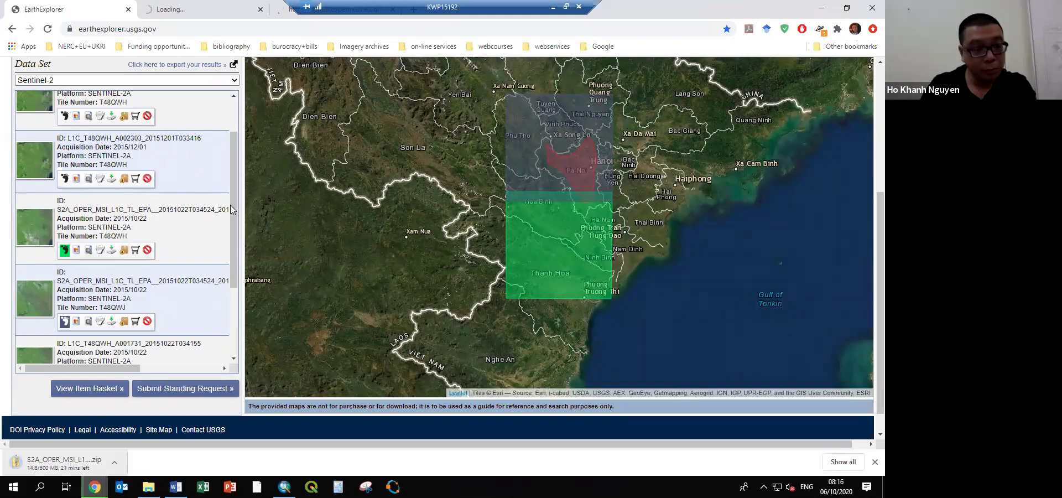
Switch to File Explorer and open the Hanoi_land_cover_classification project folder in a new window.
mouse_move(148, 477)
left_click(148, 442)
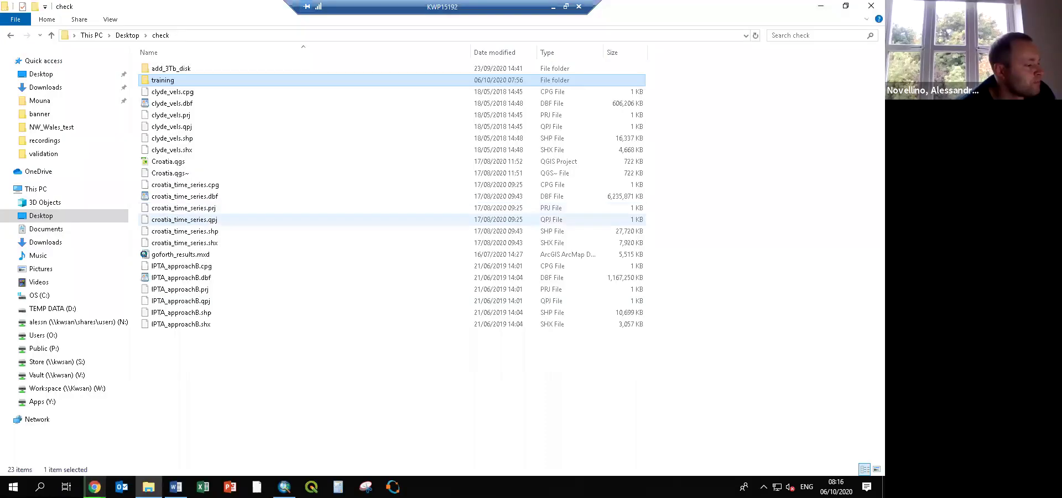
right_click(149, 487)
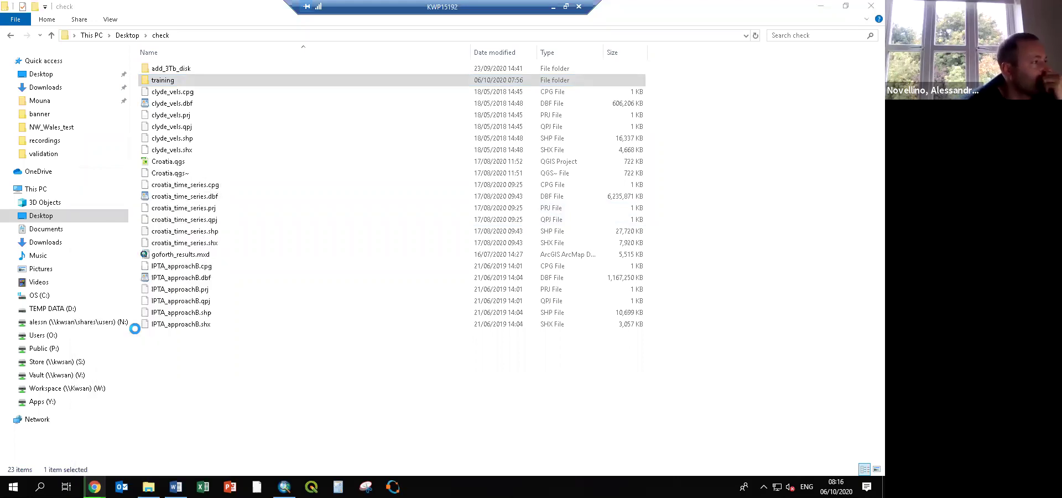
left_click(135, 331)
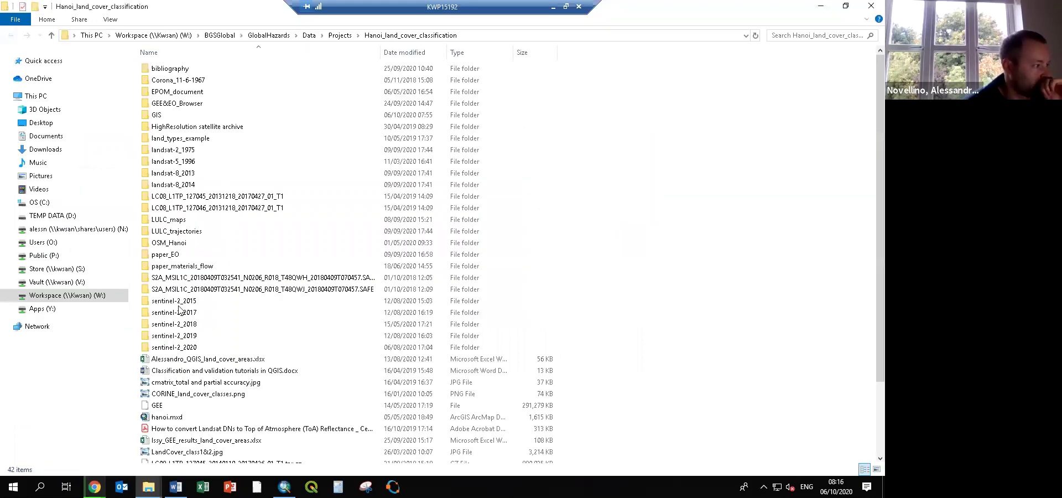
Look through the T48QWH scene folder down to GRANULE's IMG_DATA band files and return to the Hanoi_land_cover_classification folder.
double_click(216, 278)
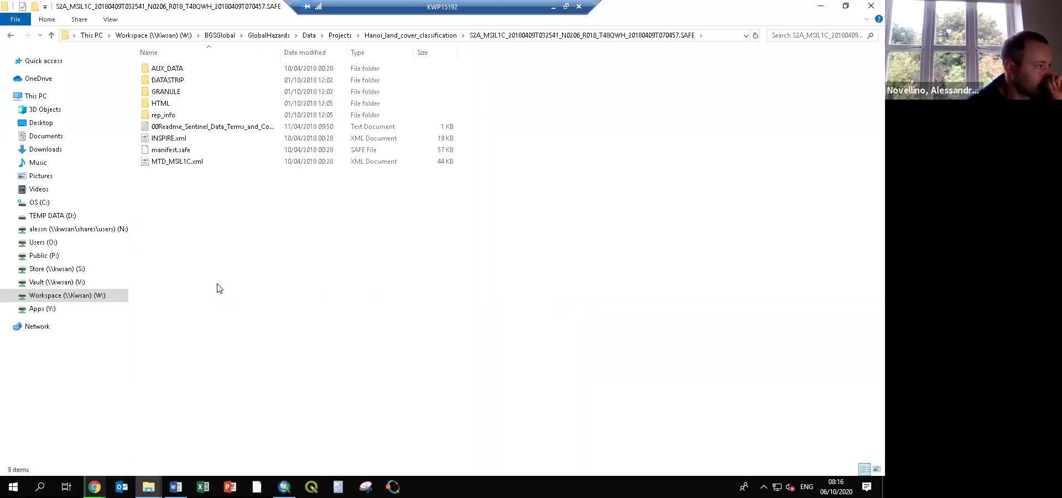
double_click(189, 92)
double_click(188, 69)
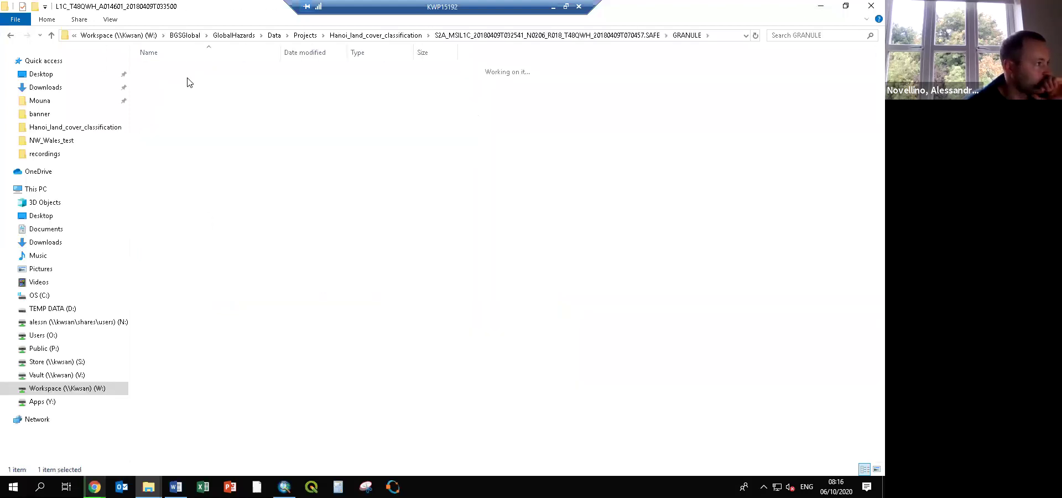
double_click(188, 80)
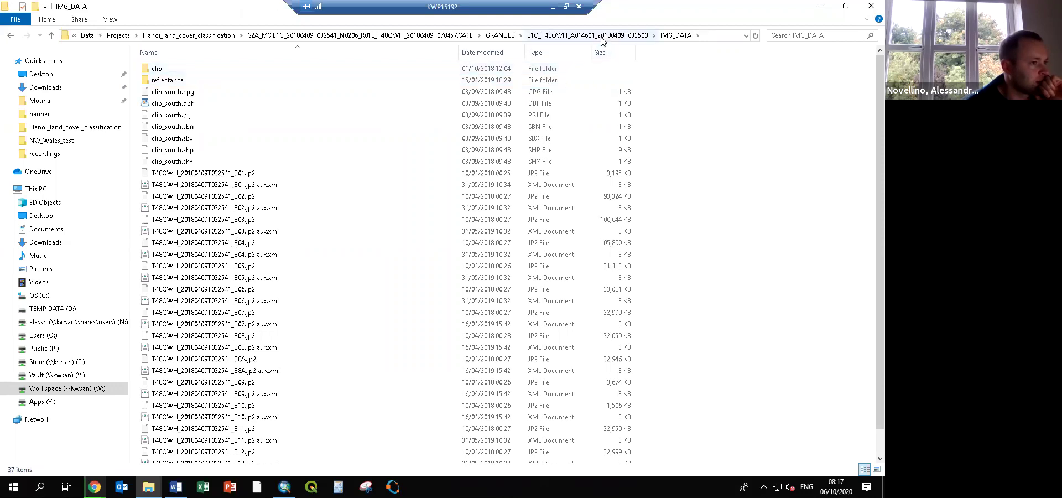
left_click(559, 36)
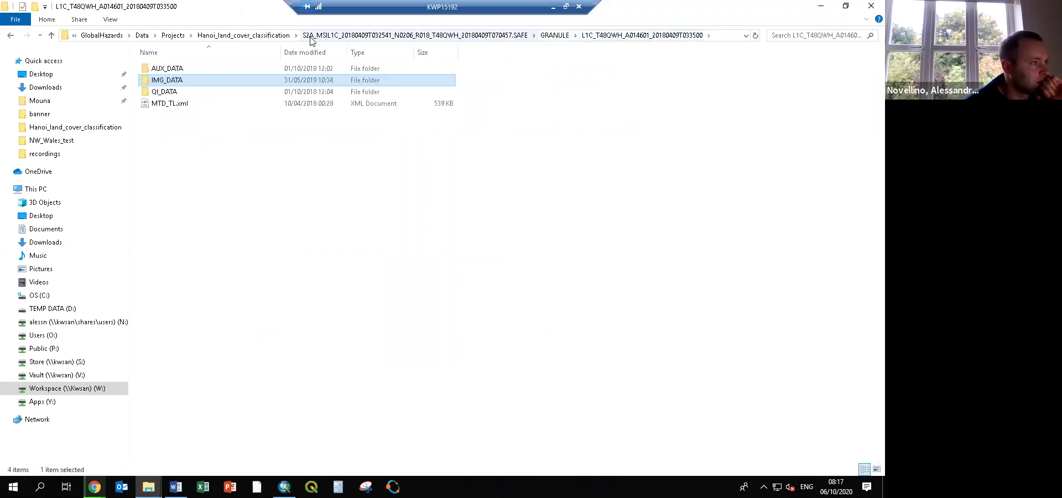
left_click(277, 37)
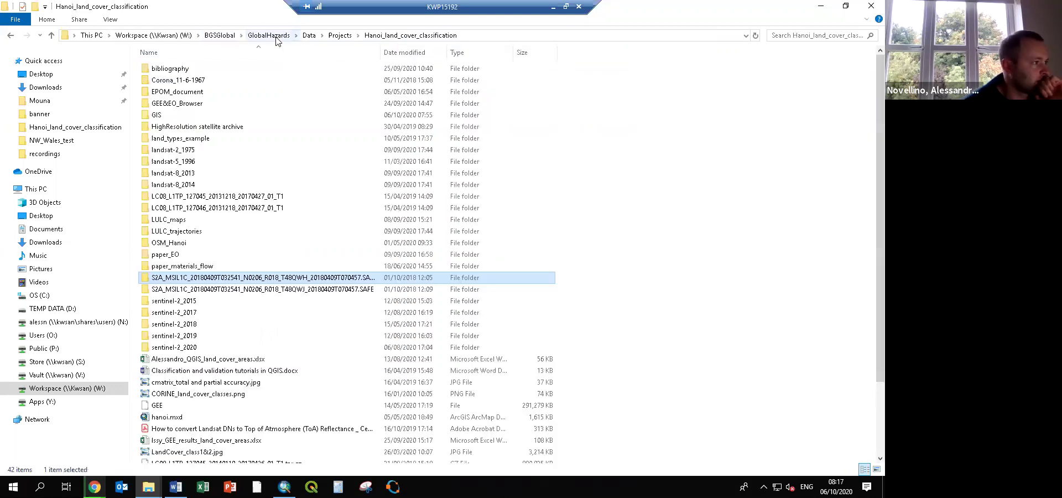
Look into the T48QWJ scene folder's GRANULE and IMG_DATA subfolders and return to the Hanoi_land_cover_classification folder.
double_click(277, 289)
double_click(184, 94)
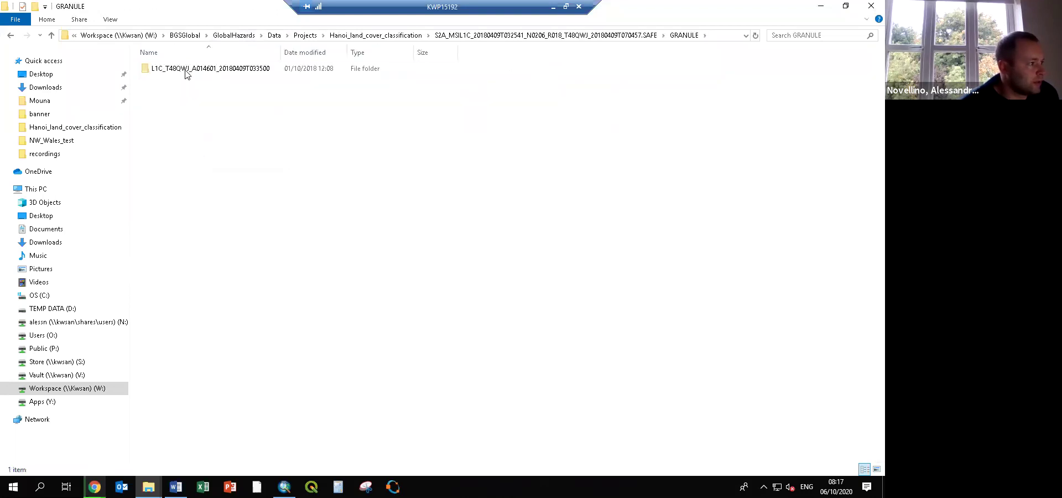
double_click(185, 71)
double_click(166, 81)
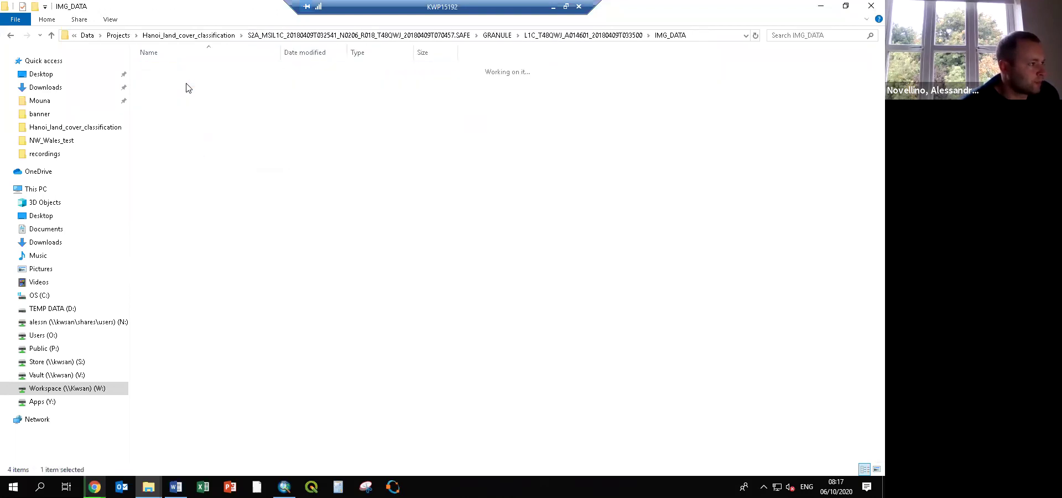
left_click(394, 36)
left_click(393, 35)
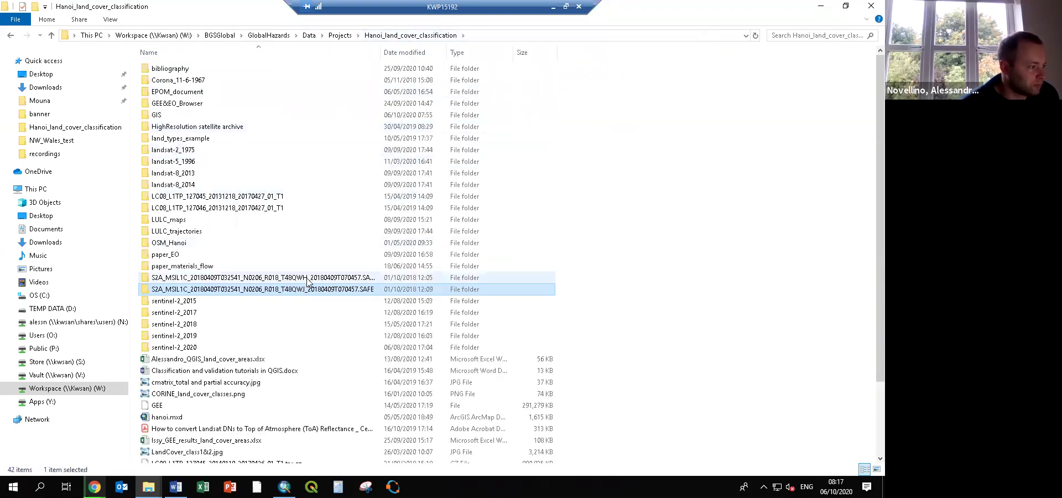
Copy both S2A_MSIL1C_20180409 SAFE folders, T48QWH and T48QWJ, into the training folder inside the Desktop's check folder.
left_click(307, 277, "ctrl")
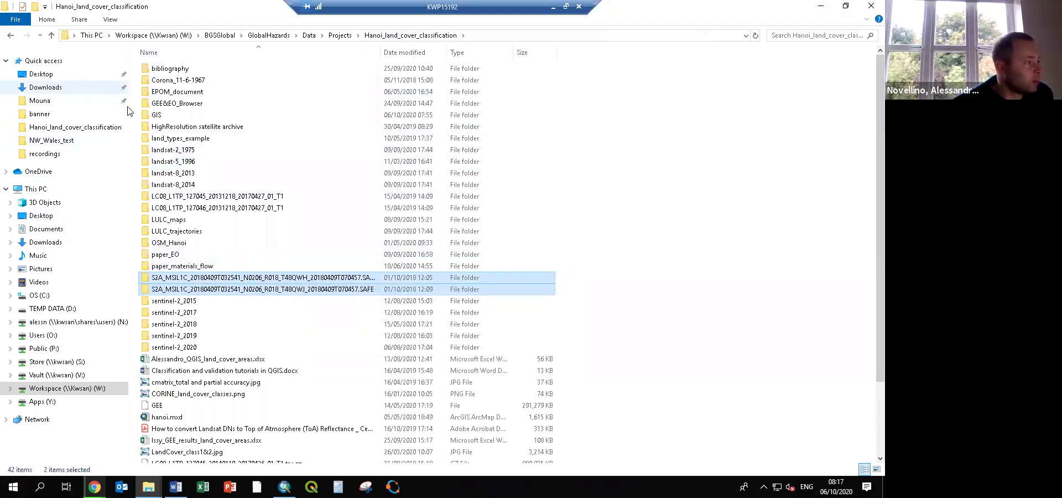
key("alt+Left")
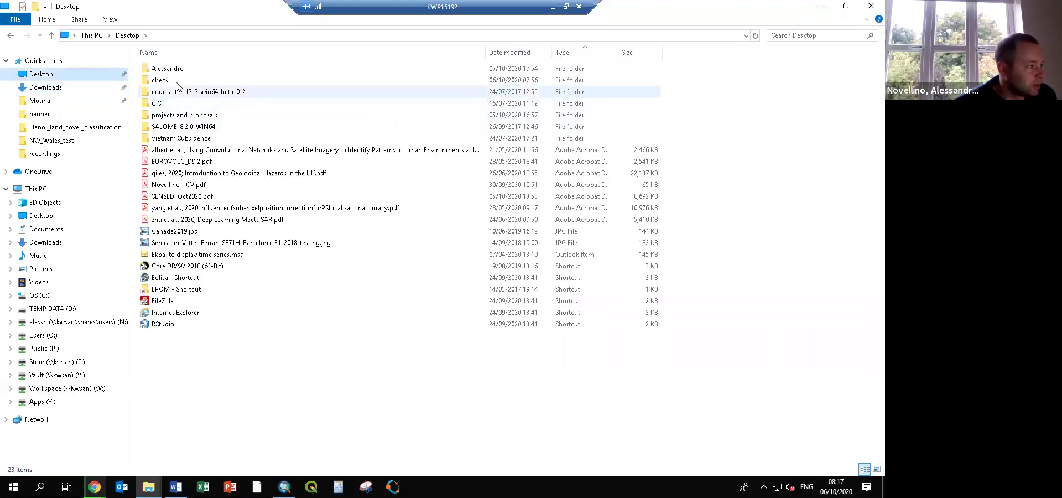
double_click(178, 84)
double_click(177, 84)
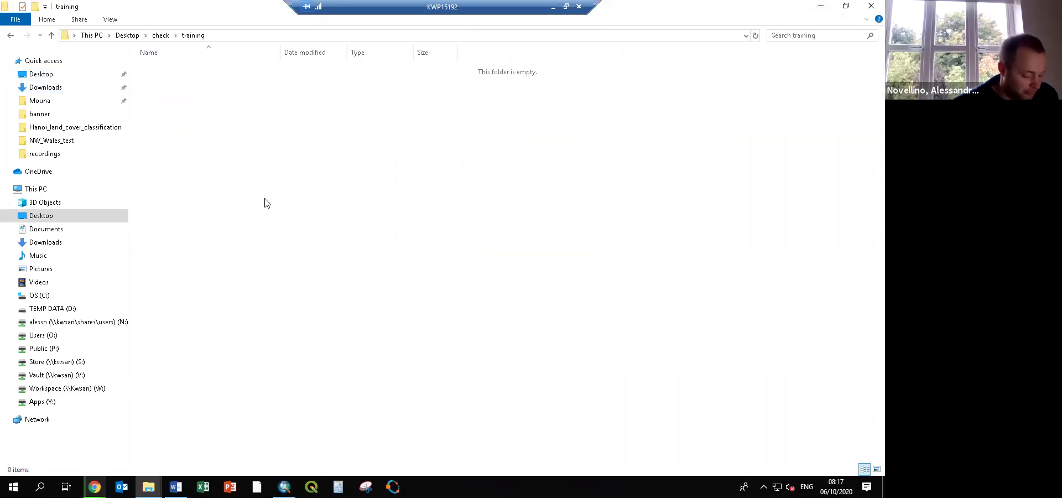
key("ctrl+v")
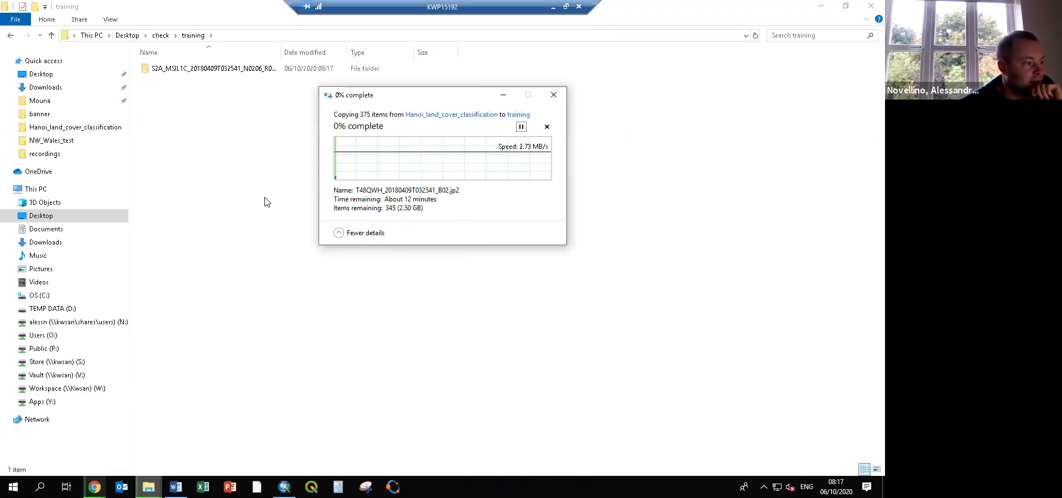
View the EarthExplorer browser window and return to the training folder while the scenes copy.
mouse_move(95, 486)
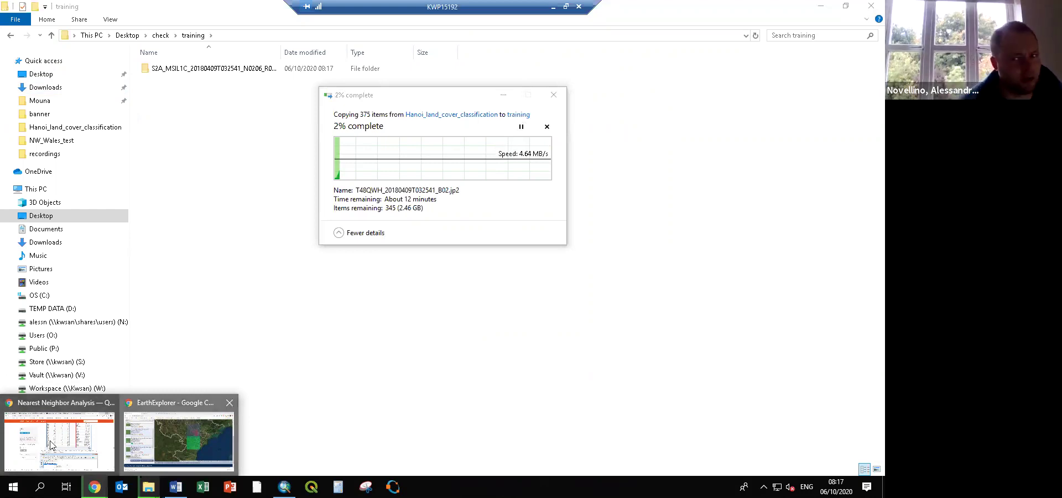
left_click(178, 440)
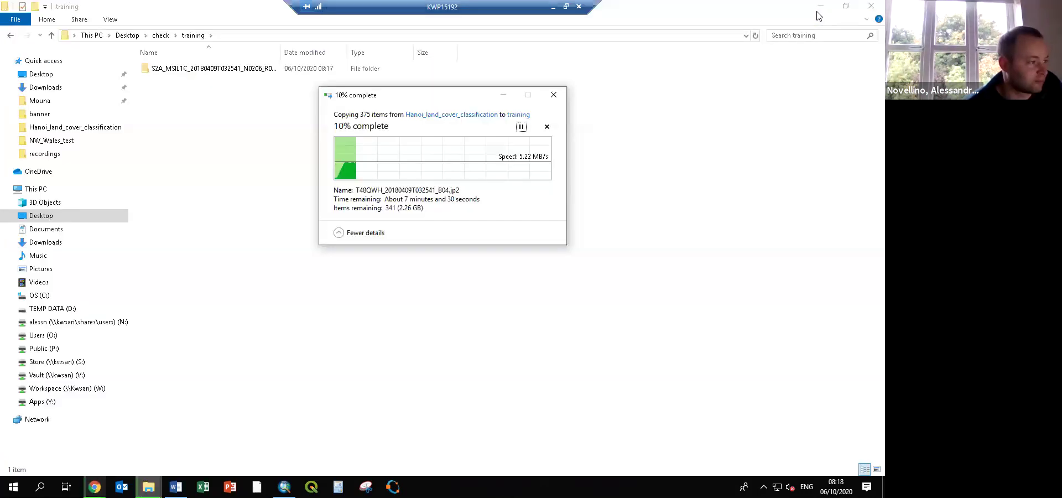
left_click(822, 14)
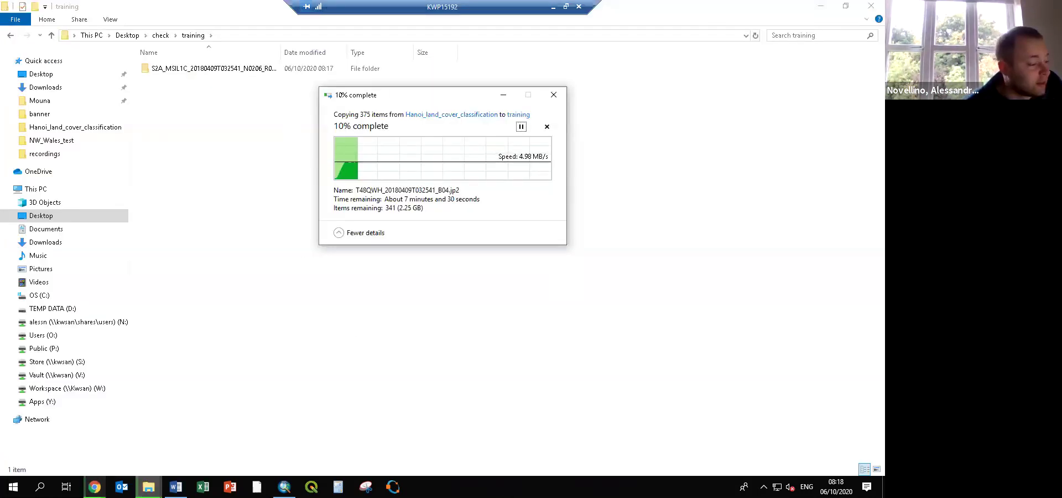
Move the copy progress window aside and widen the training folder's Name column to fit the full scene name.
left_click_drag(384, 97, 205, 141)
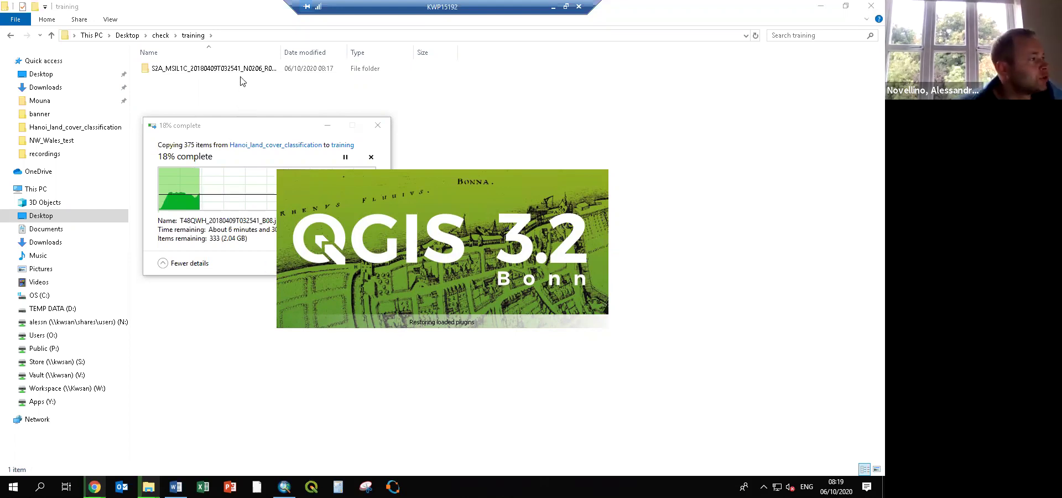
left_click_drag(283, 50, 434, 50)
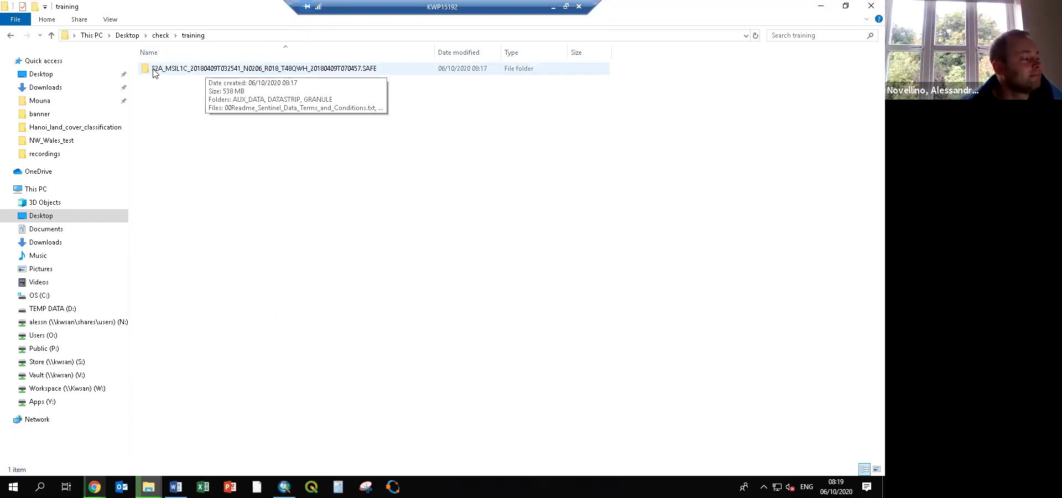
Check the open browser windows and return to the training folder in File Explorer.
mouse_move(95, 485)
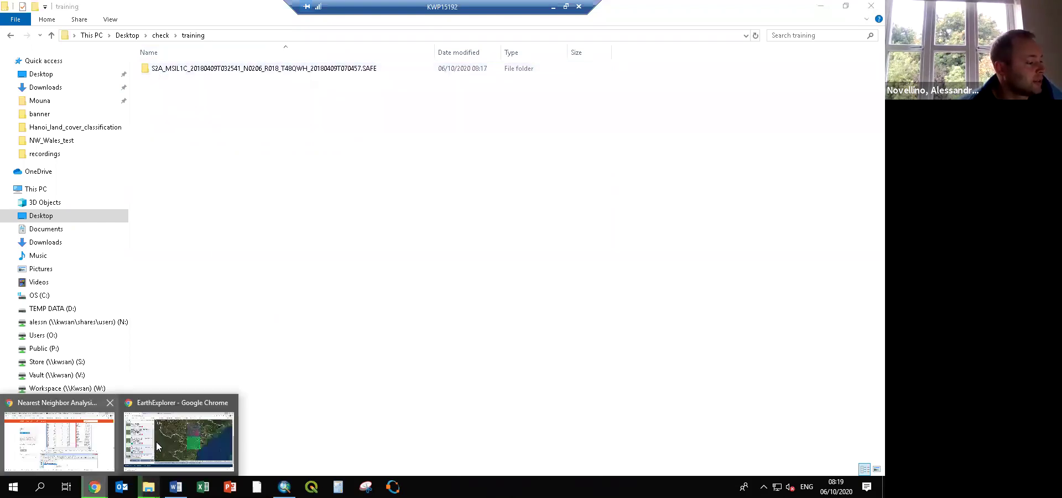
left_click(119, 464)
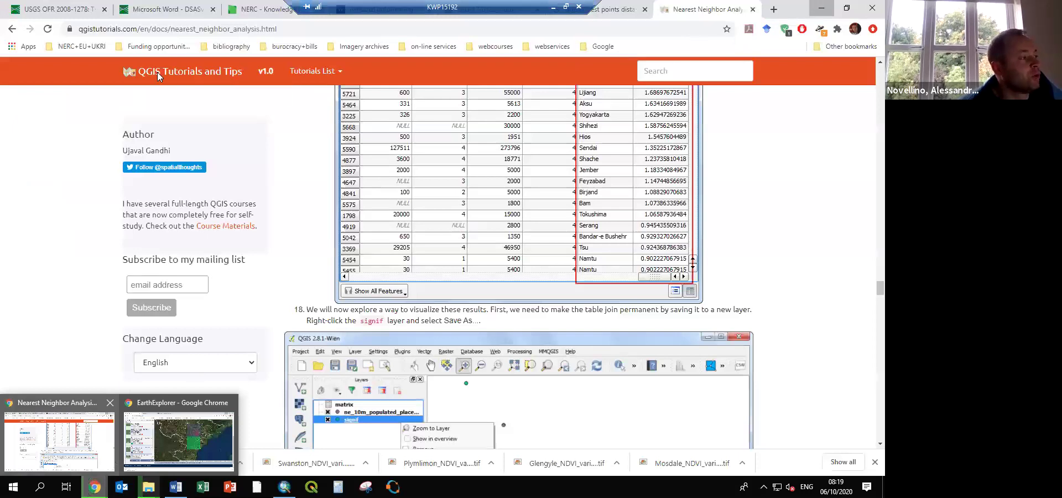
key("alt+Tab")
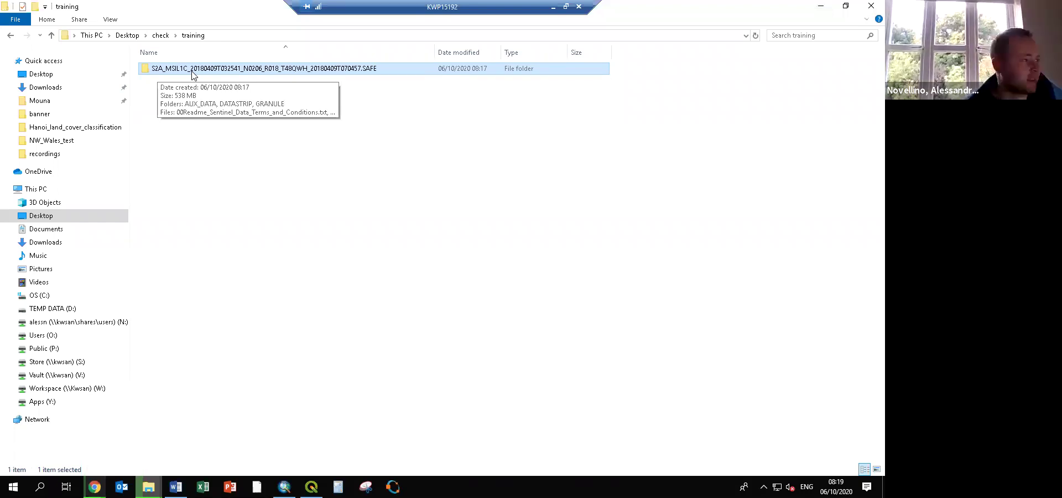
Point out the acquisition date 20180409 and the time T032541 by highlighting each in the copied scene folder's name, without renaming it.
left_click(195, 71)
left_click_drag(190, 68, 217, 69)
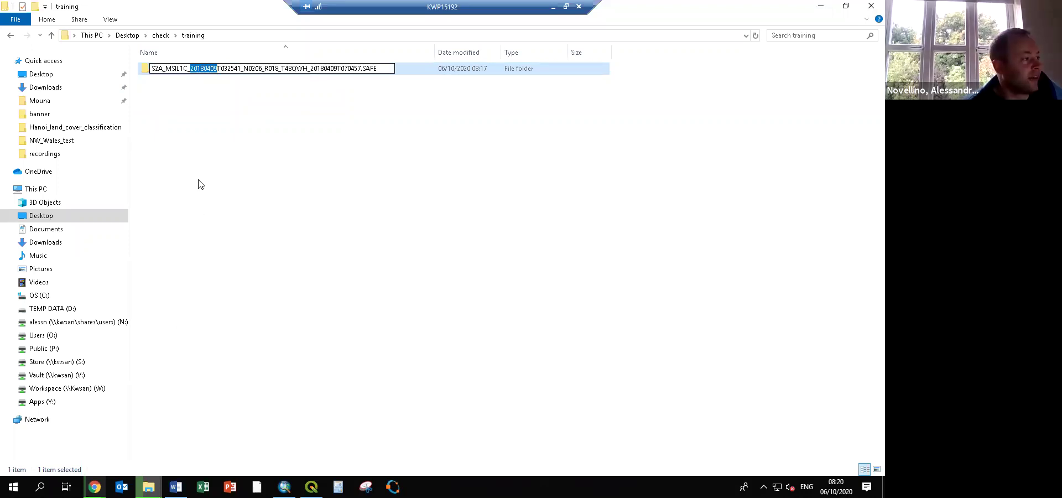
left_click(225, 77)
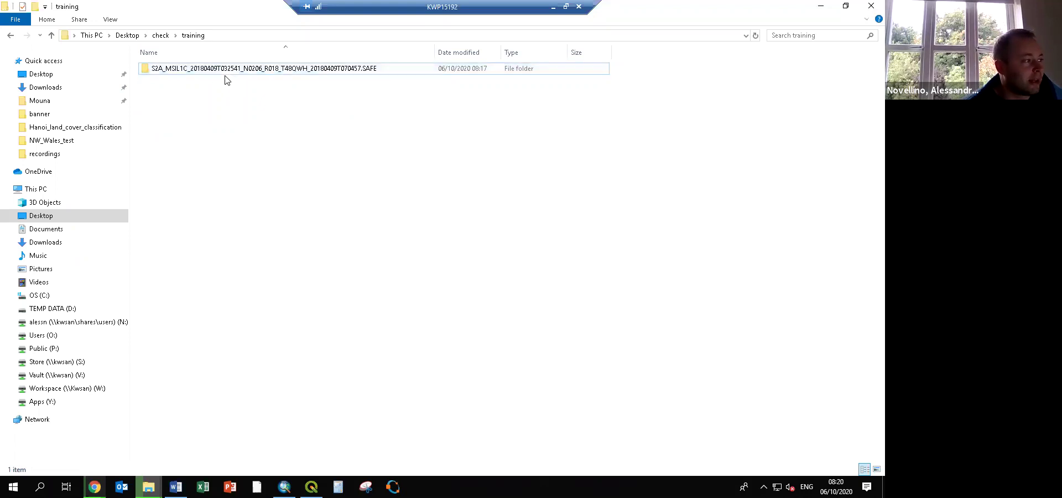
left_click(222, 73)
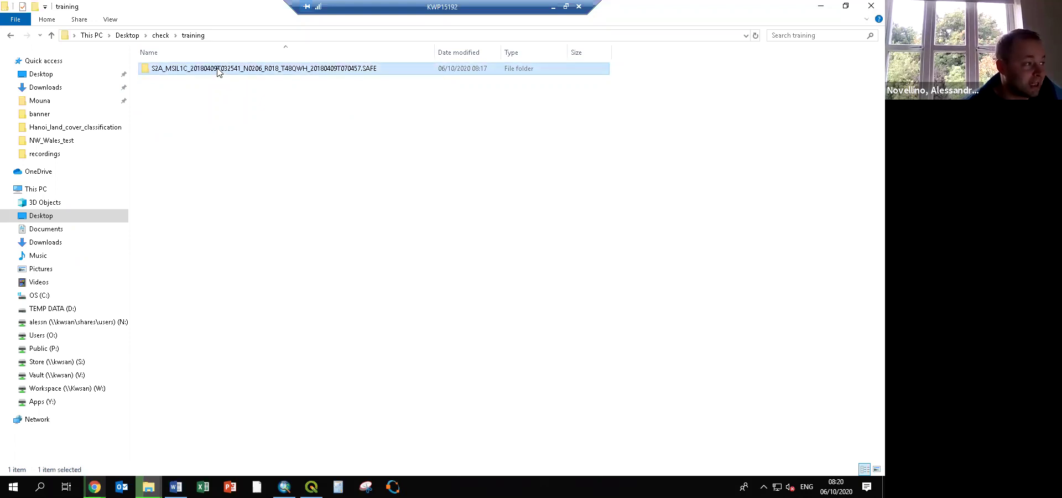
left_click(218, 71)
left_click_drag(217, 69, 241, 69)
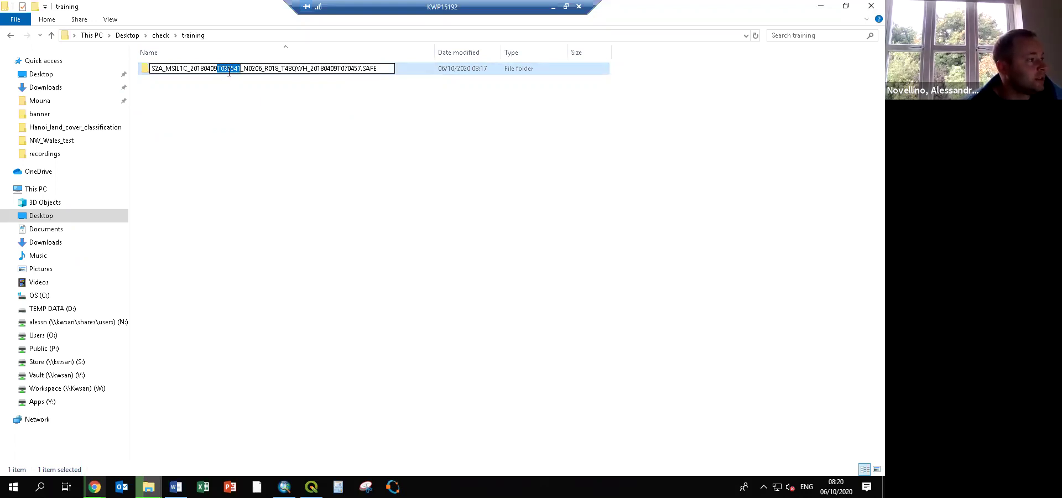
left_click(263, 124)
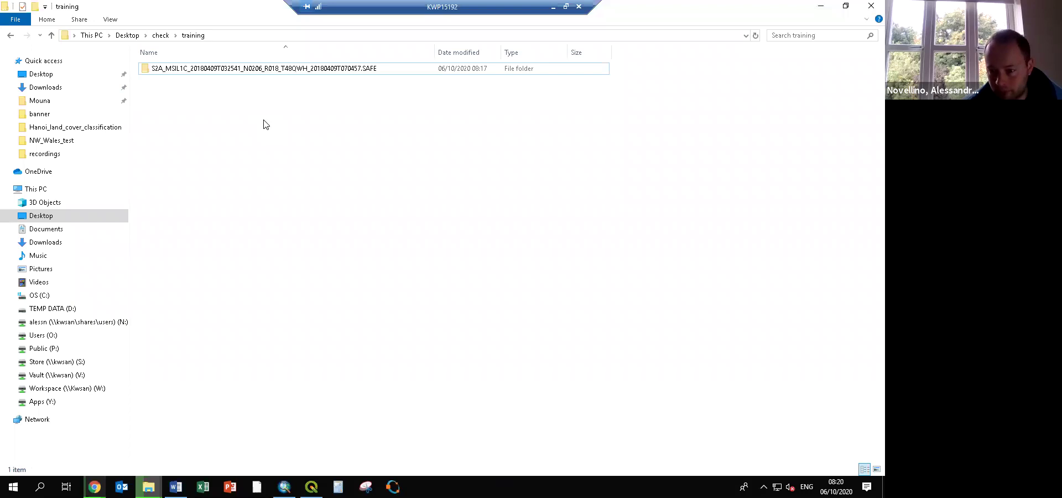
Highlight the N0206_R018_T48QWH section of the scene folder's name and then only the tile code T48QWH, without renaming it.
left_click(256, 70)
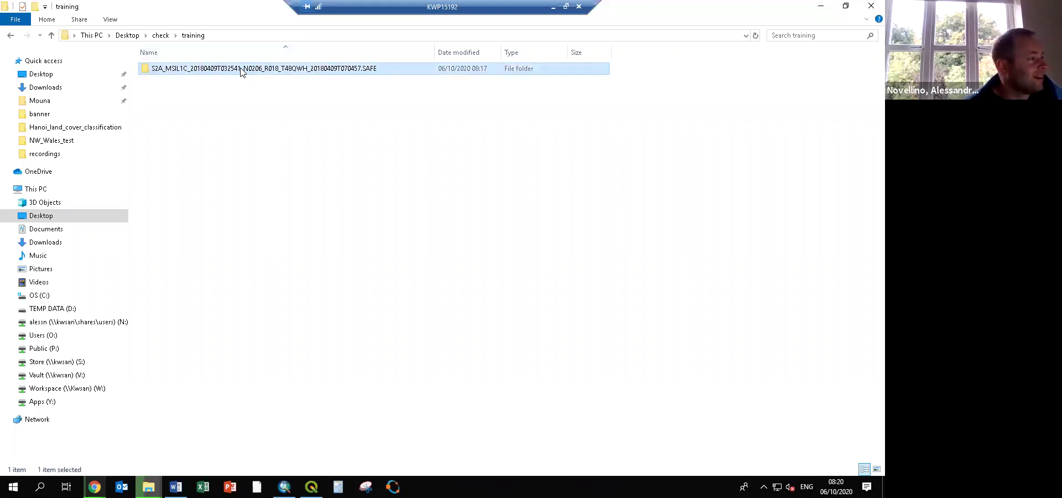
left_click(242, 67)
left_click_drag(242, 67, 308, 68)
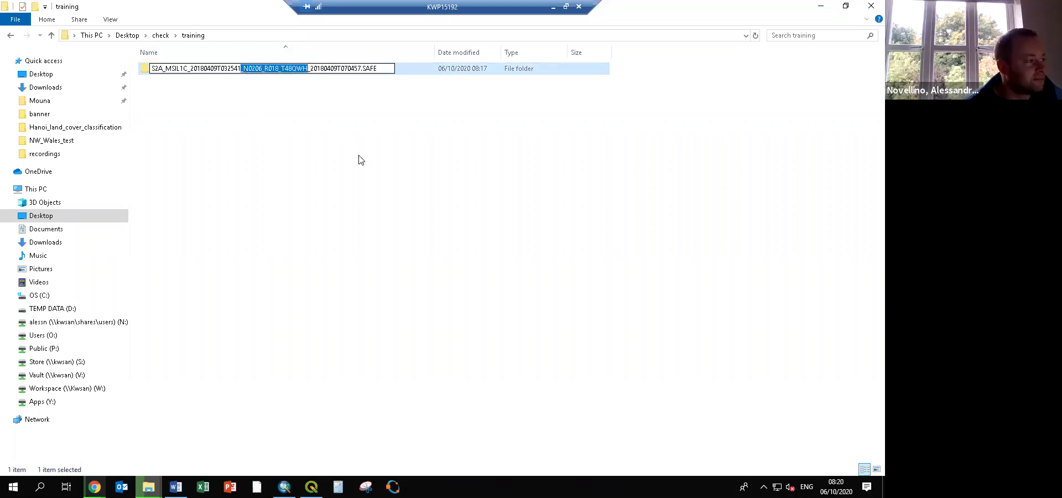
left_click(282, 68)
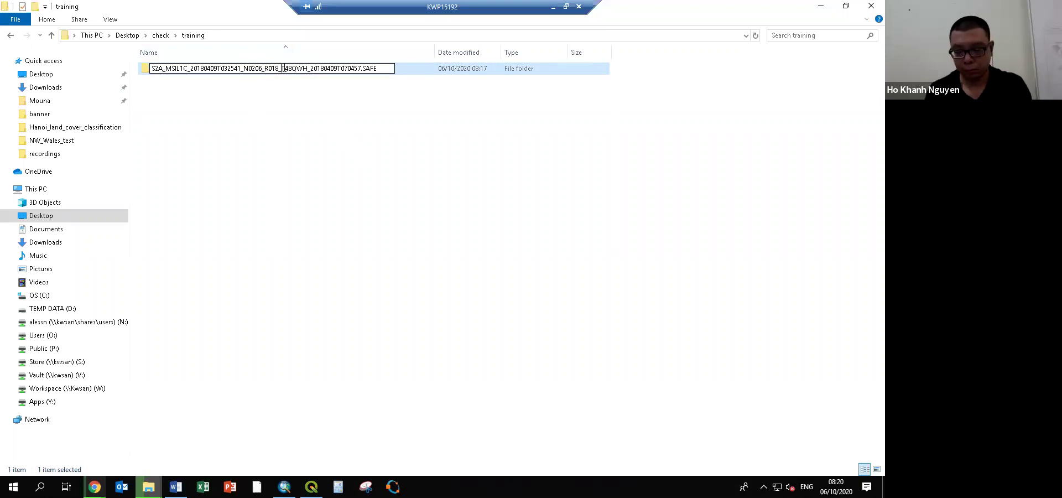
left_click_drag(282, 68, 306, 68)
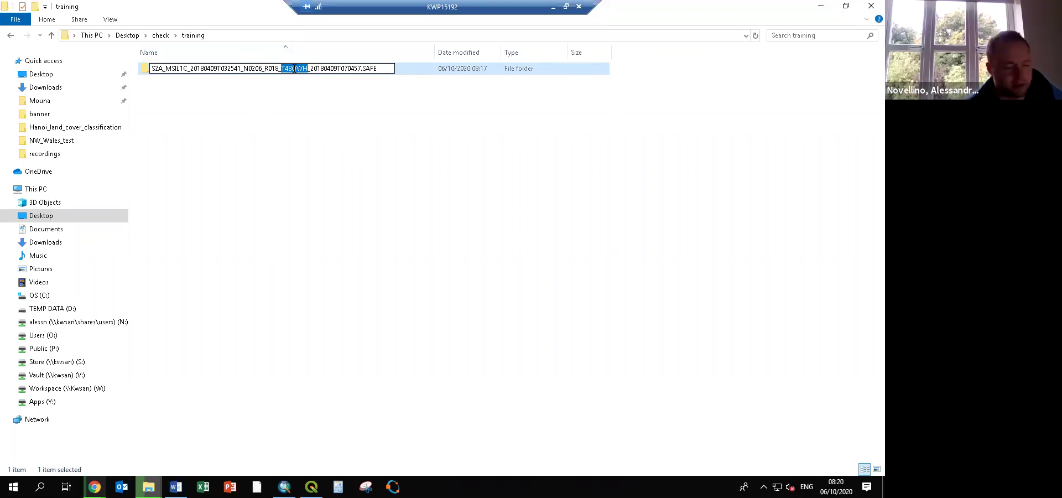
left_click(267, 87)
Open the copied T48QWH scene's IMG_DATA folder inside GRANULE and look through its JP2 band files.
double_click(256, 68)
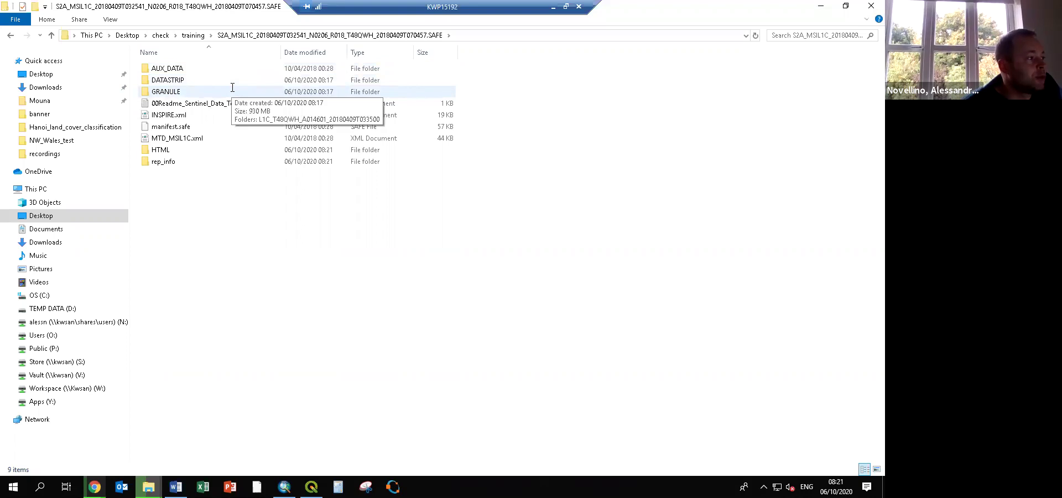
double_click(232, 89)
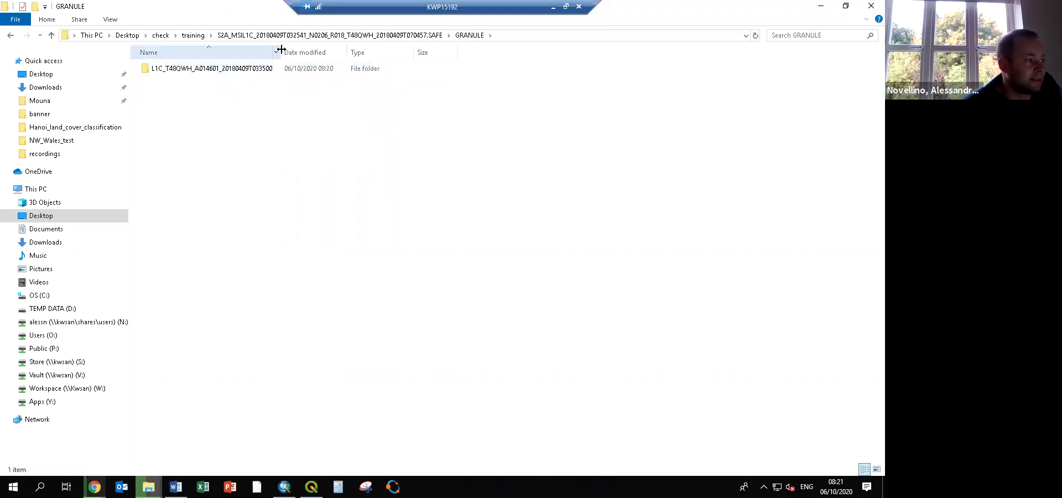
left_click_drag(280, 52, 426, 55)
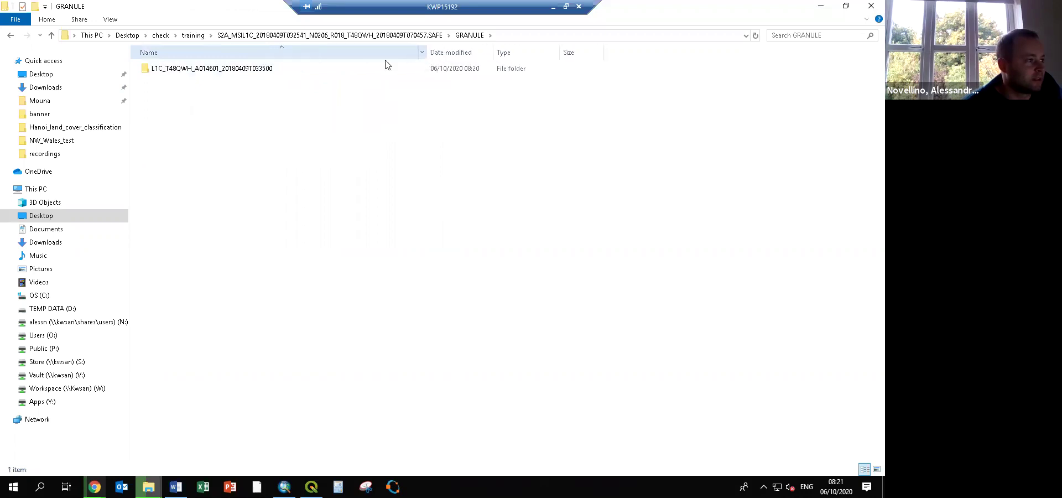
double_click(262, 71)
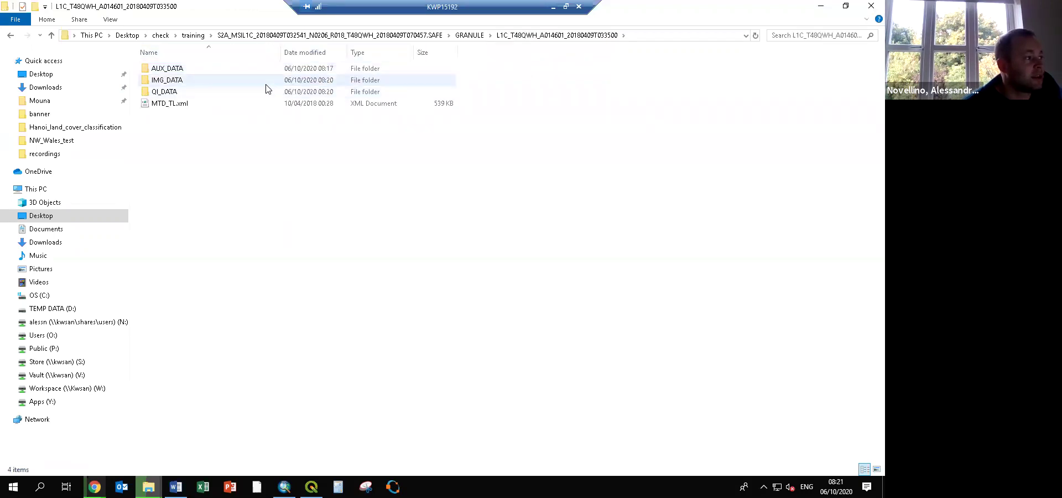
double_click(266, 83)
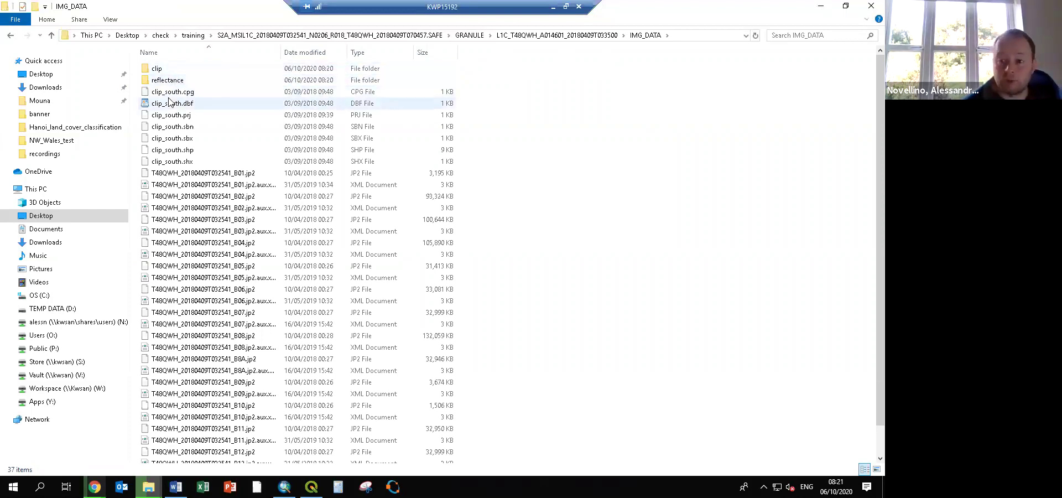
scroll(184, 176, "down", 1)
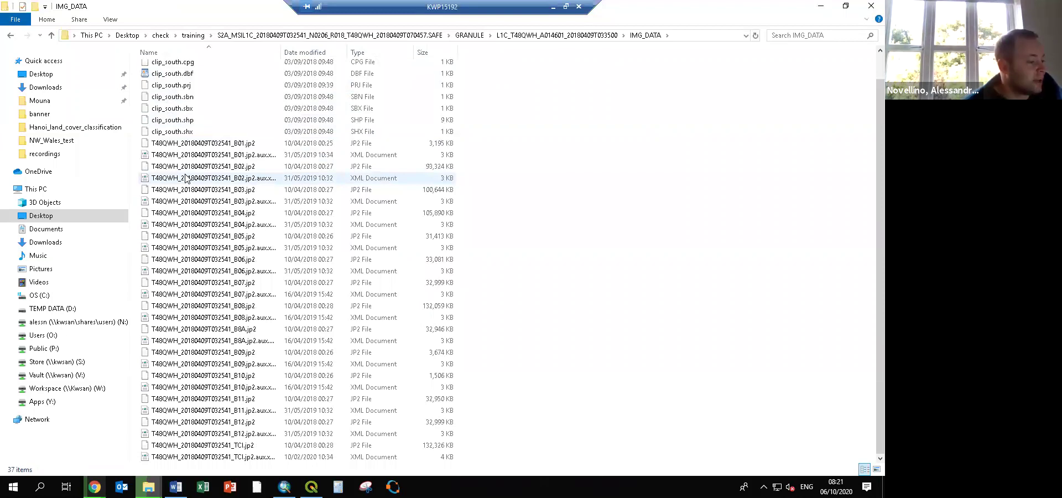
Highlight all T48QWH band files from B01 through B12 together and then only the B8A JP2 file.
left_click(239, 145)
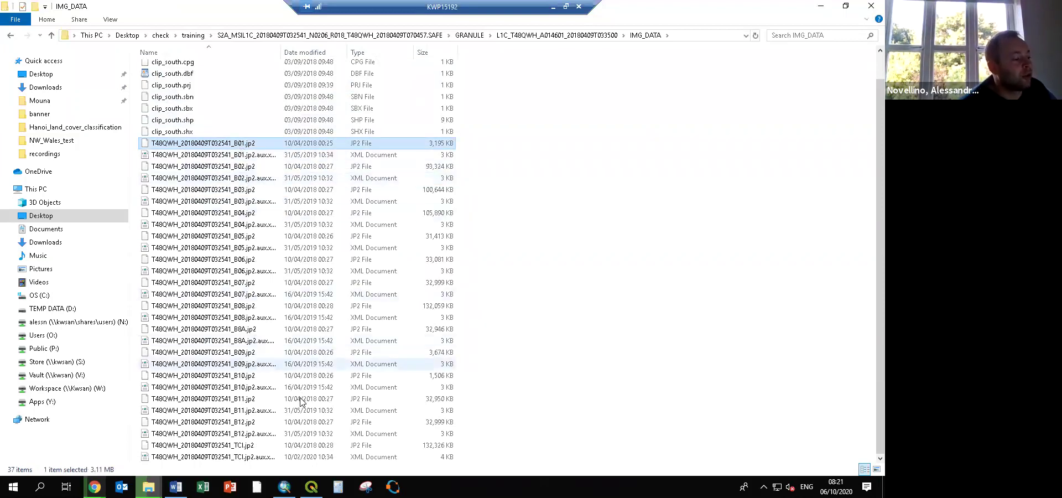
left_click(280, 430, "shift")
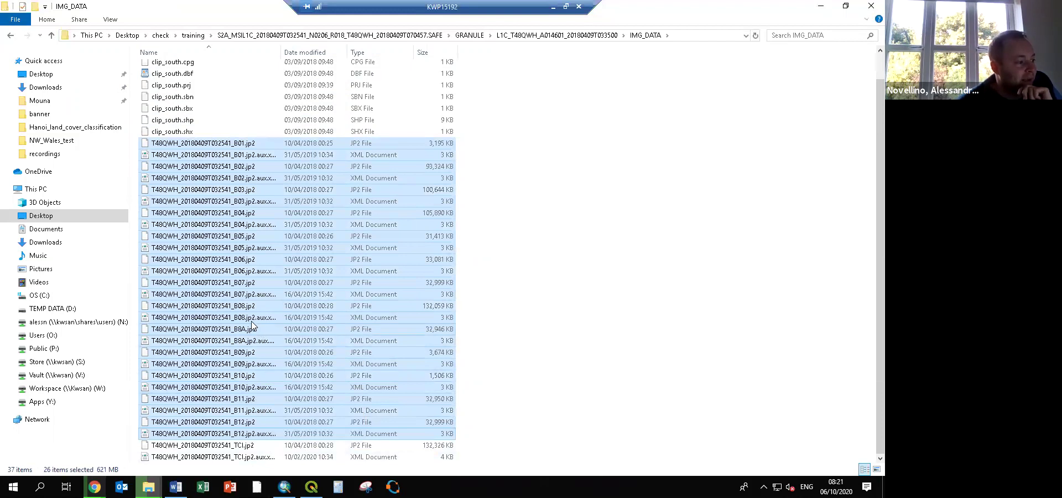
left_click(249, 329)
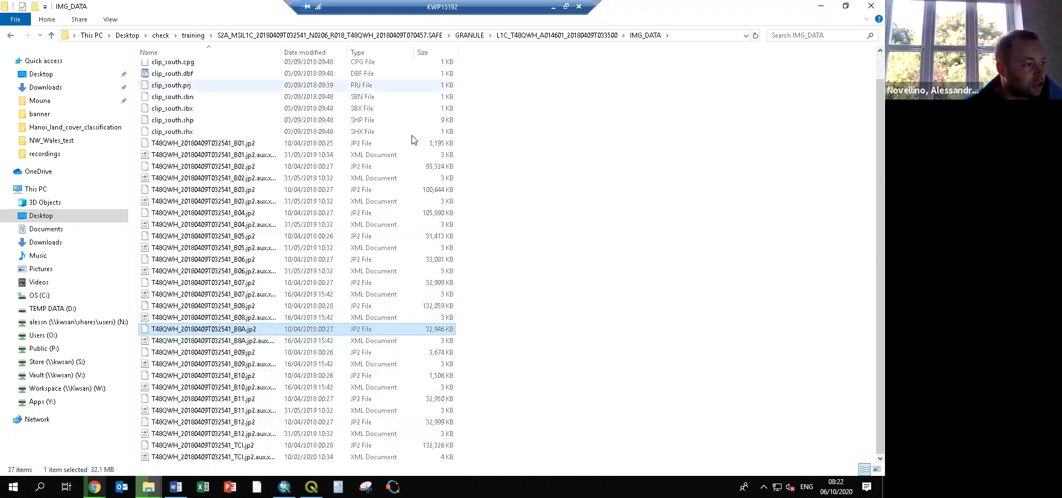
Point out the larger B02, B03, B04 and B08 JP2 band files by selecting each one in turn.
left_click(436, 168)
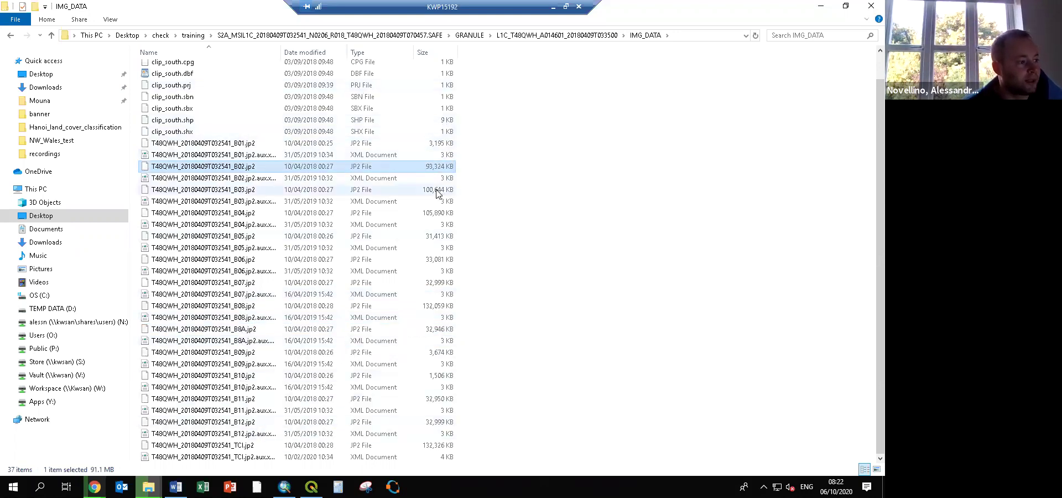
left_click(438, 192)
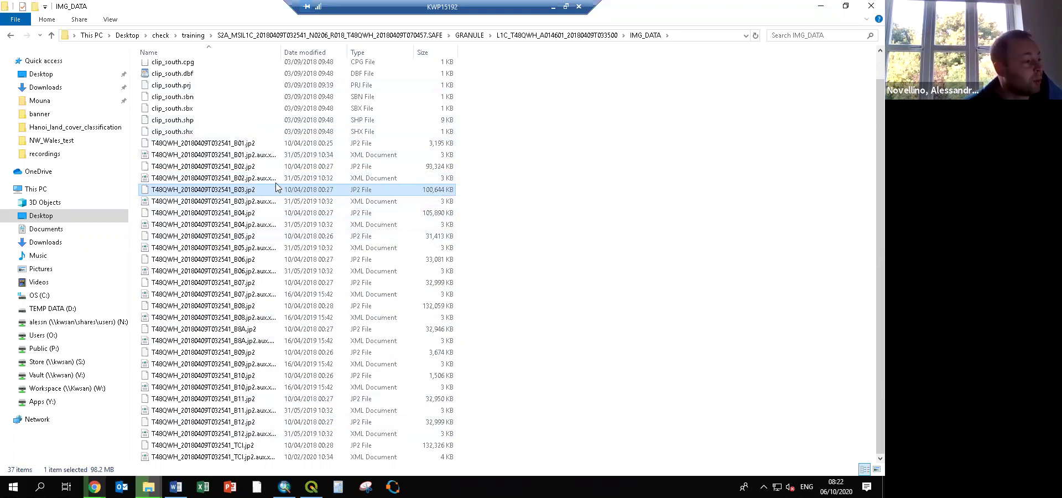
left_click(271, 216)
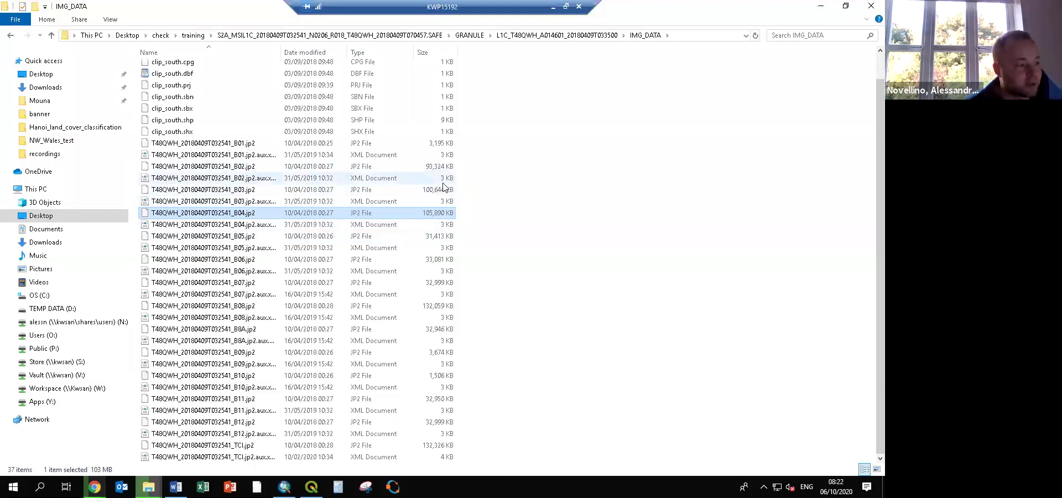
left_click(451, 309)
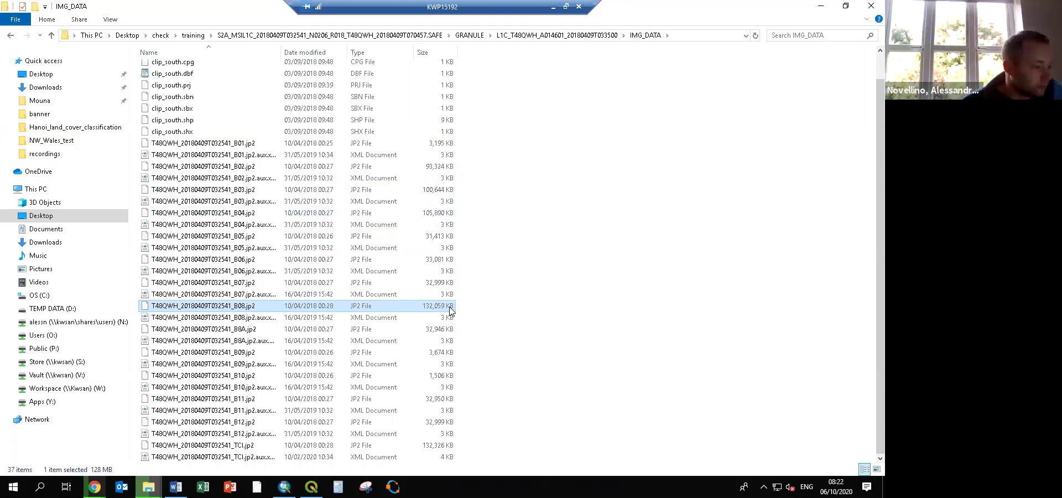
Load the band file T48QWH_20180409T032541_B02.jp2 from the IMG_DATA folder as a layer in QGIS.
left_click(425, 168)
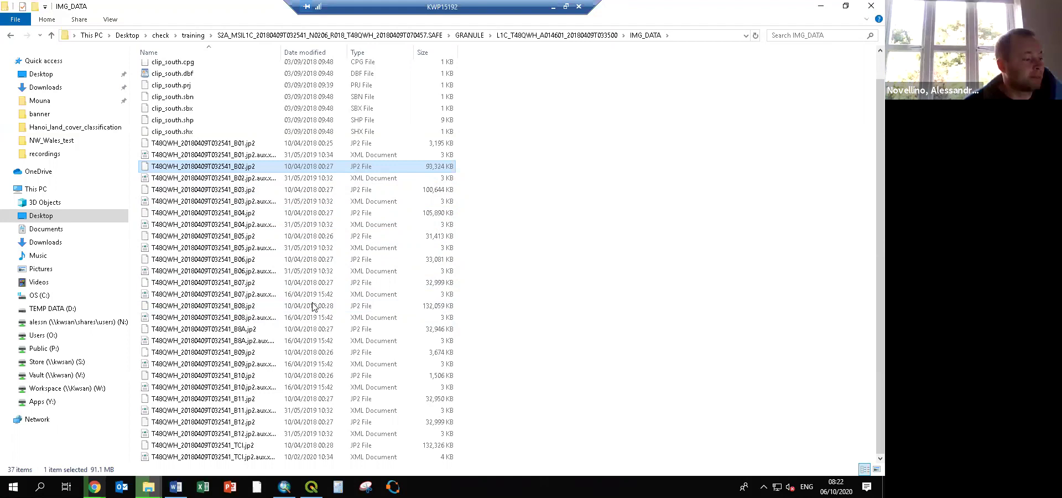
left_click_drag(318, 413, 313, 483)
left_click_drag(2, 149, 49, 153)
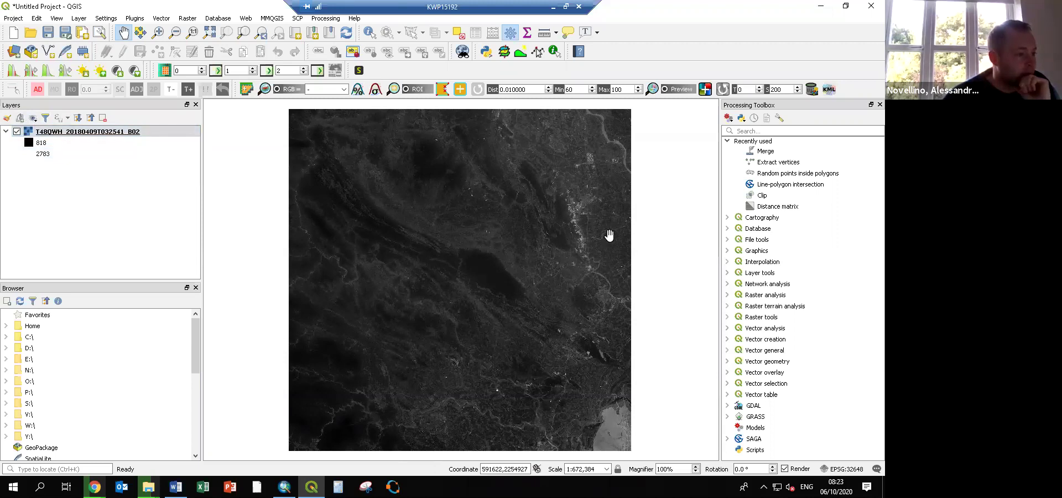
Measure the width of a single pixel in the B02 image and close the measurement.
scroll(426, 105, "up", 9)
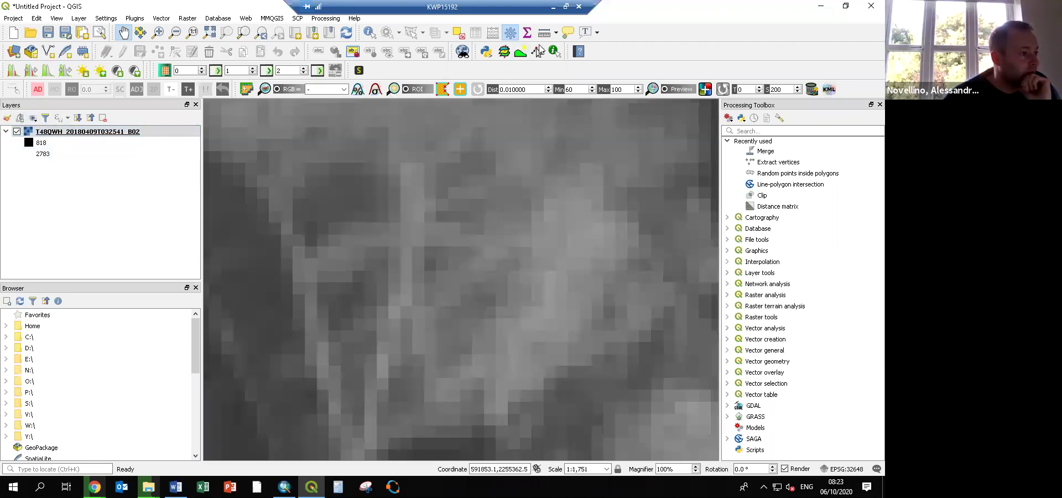
left_click(545, 32)
left_click(544, 199)
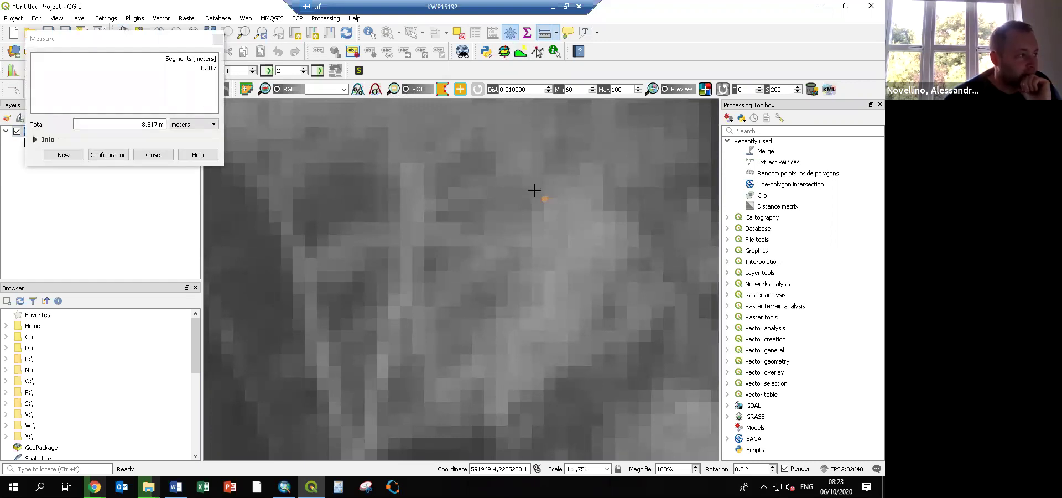
left_click(55, 136)
key("Escape")
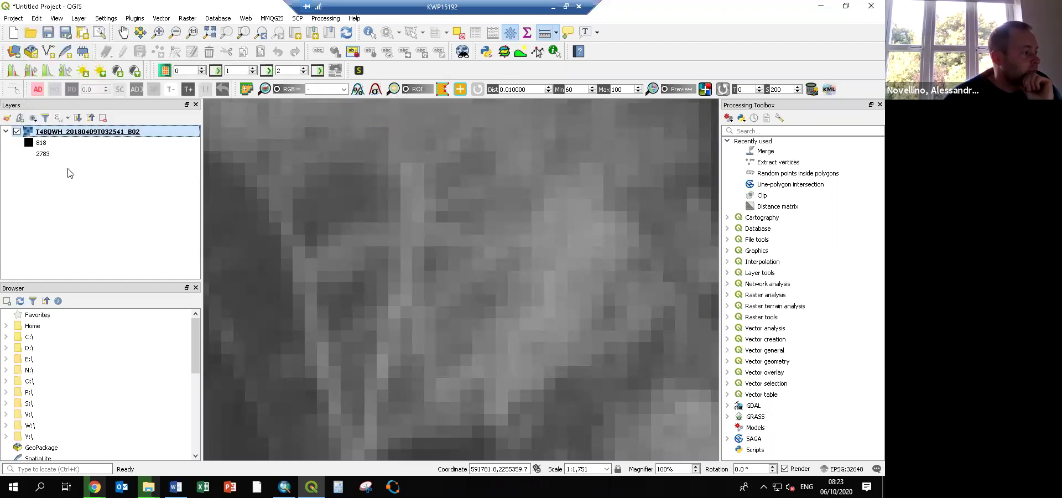
Remove the T48QWH_20180409T032541_B02 layer from the QGIS project.
right_click(55, 131)
left_click(116, 232)
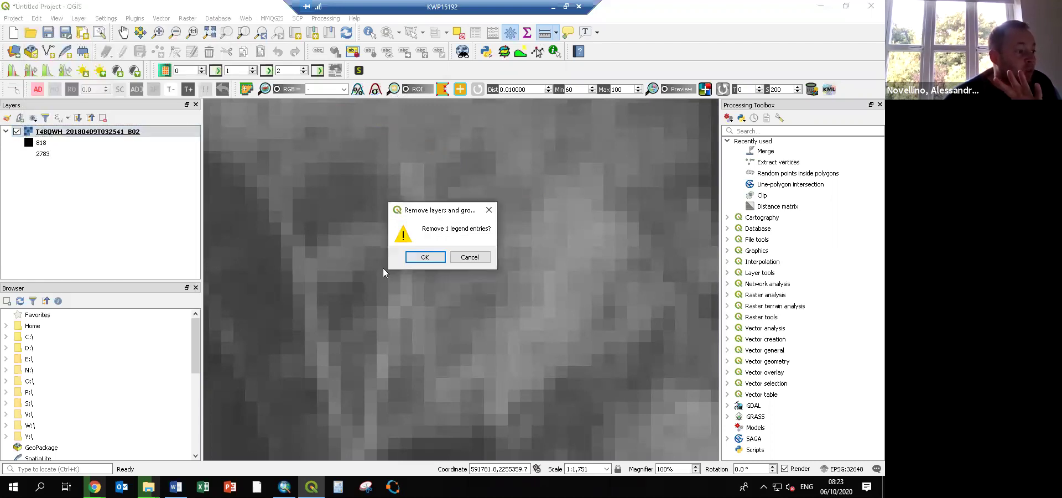
left_click(409, 257)
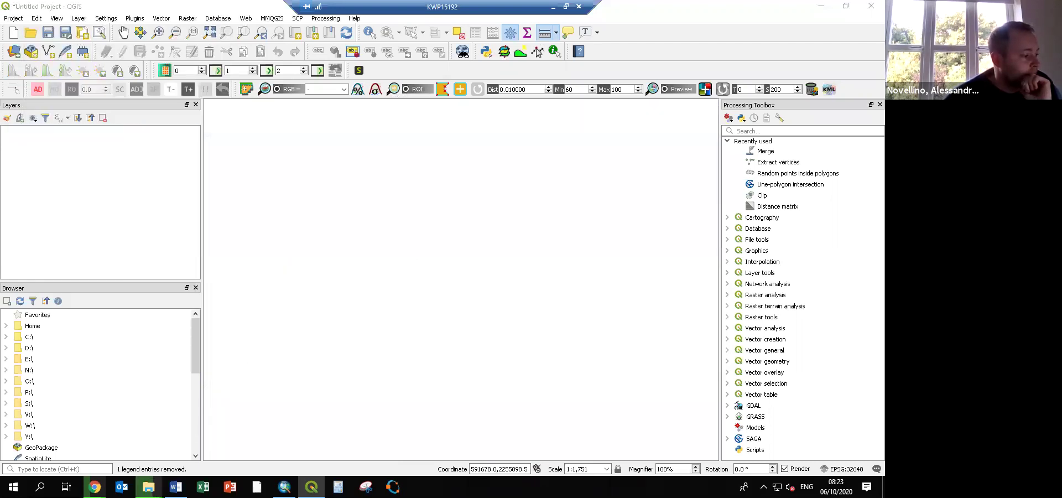
Load the true-colour image T48QWH_20180409T032541_TCI from the IMG_DATA folder into the QGIS project.
mouse_move(148, 485)
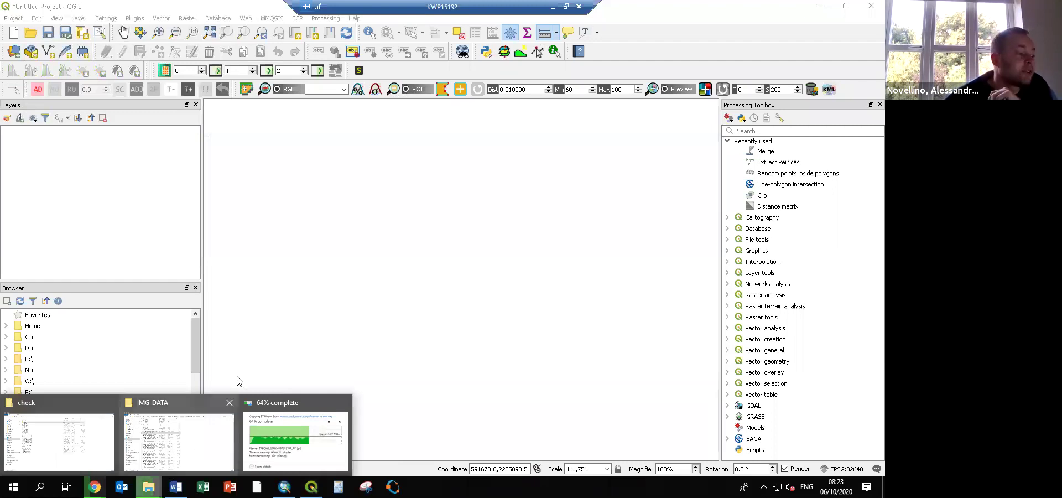
left_click(227, 442)
left_click_drag(248, 446, 312, 486)
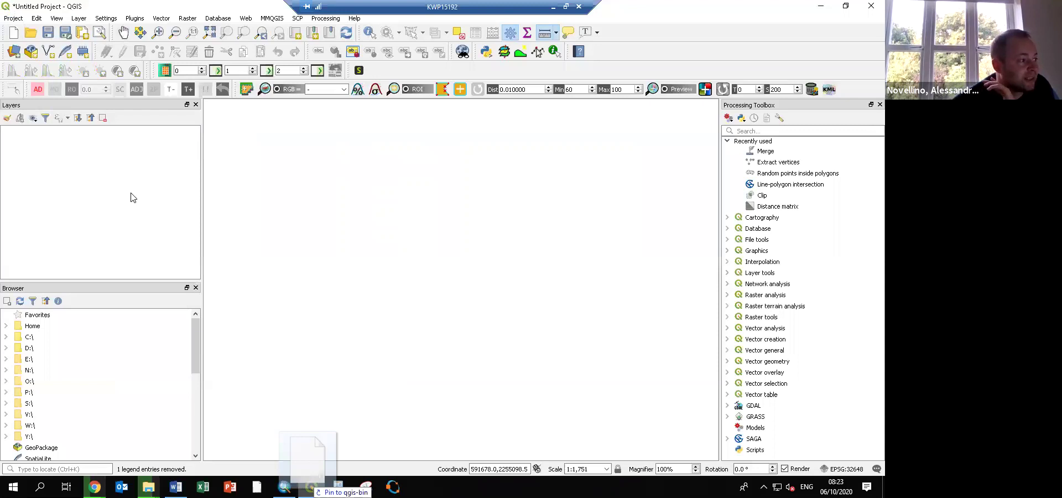
left_click_drag(133, 197, 227, 202)
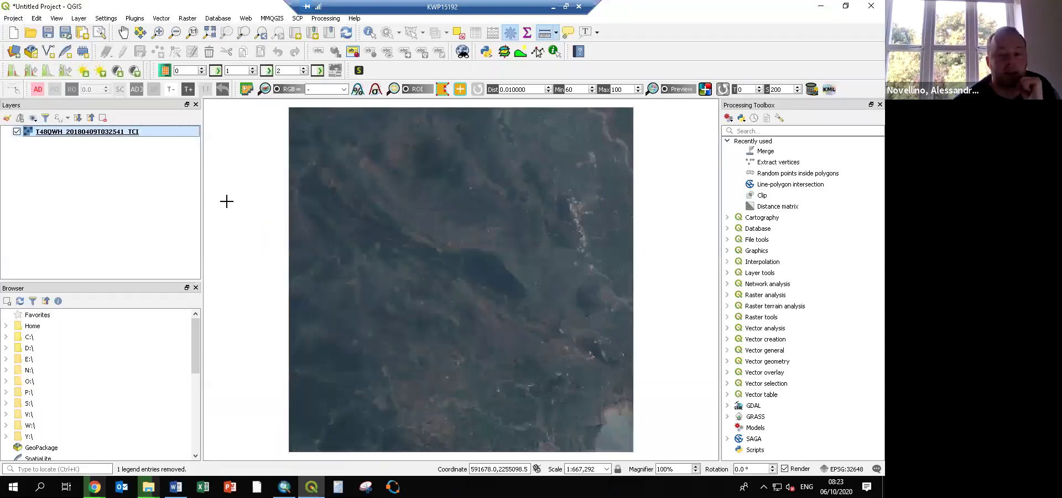
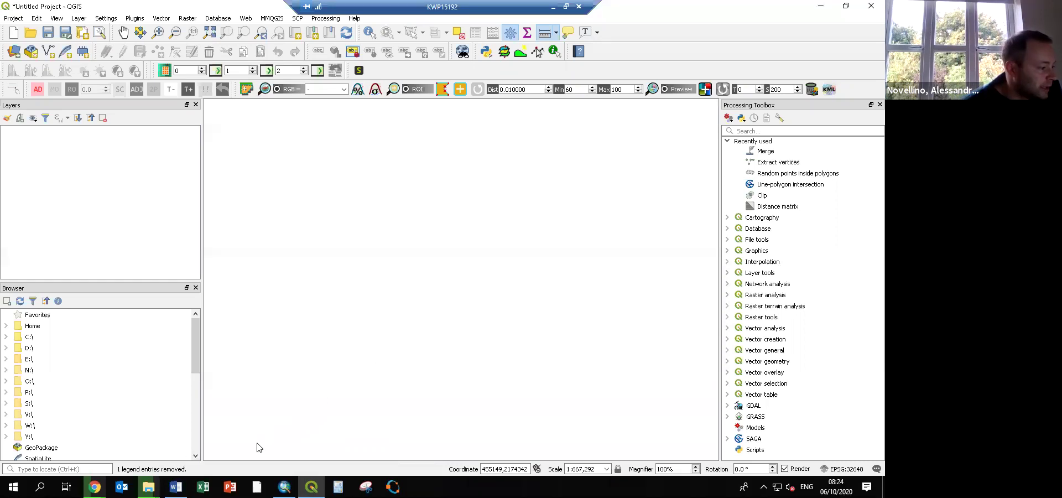
Add the T48QWH scene's TCI image from File Explorer to the empty QGIS project again.
key("alt+Tab")
left_click_drag(238, 437, 346, 339)
Open the T48QWJ scene's IMG_DATA folder inside GRANULE and add its T48QWJ_20180409T032541_TCI.jp2 to the QGIS project.
mouse_move(148, 487)
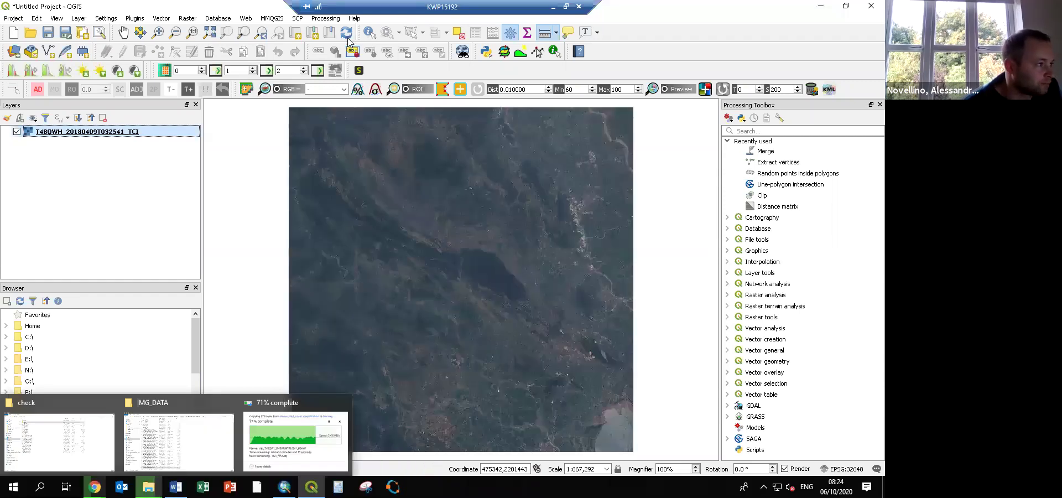
key("alt+Tab")
left_click(192, 35)
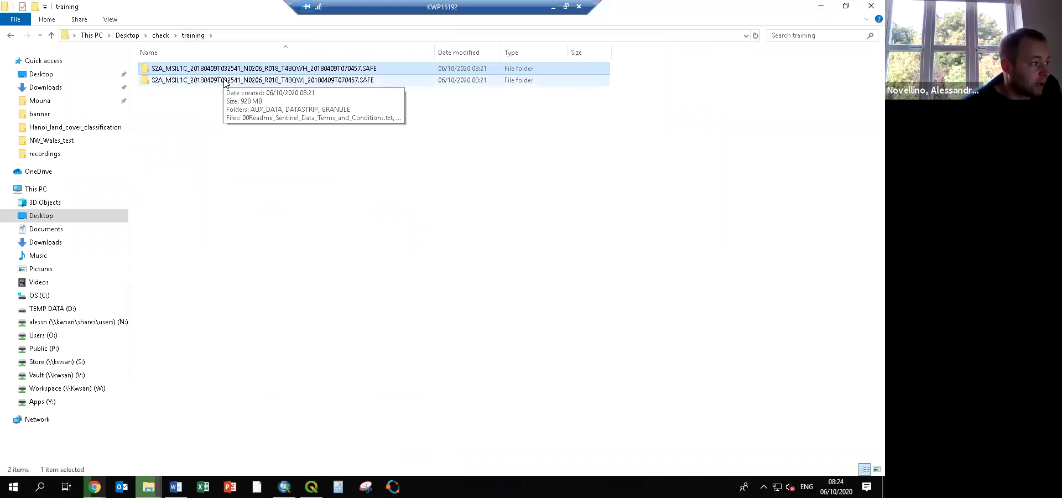
double_click(225, 80)
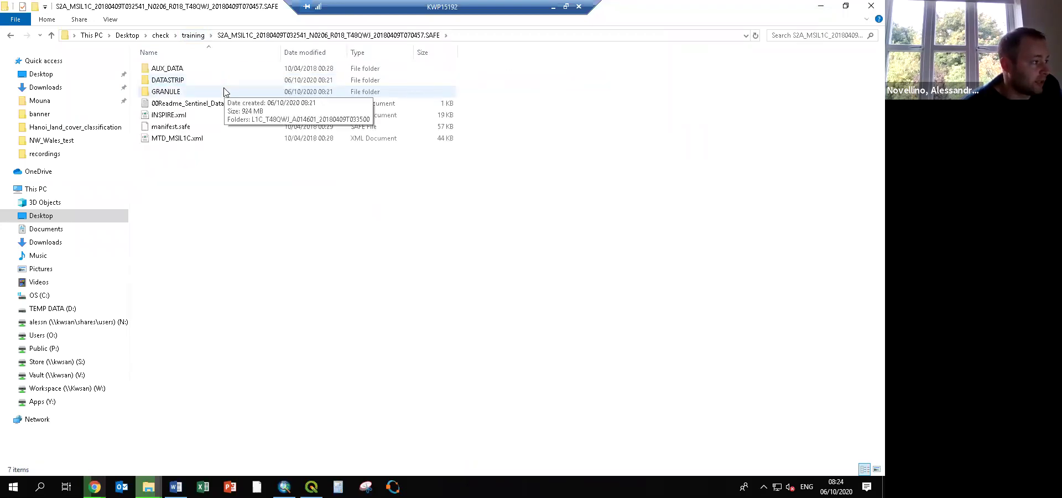
double_click(224, 91)
double_click(221, 70)
double_click(219, 81)
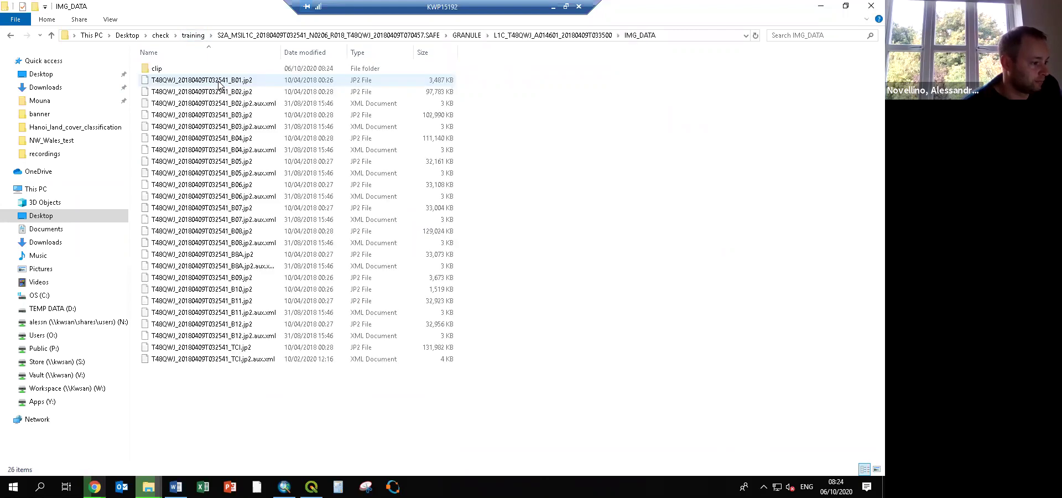
left_click_drag(332, 347, 379, 221)
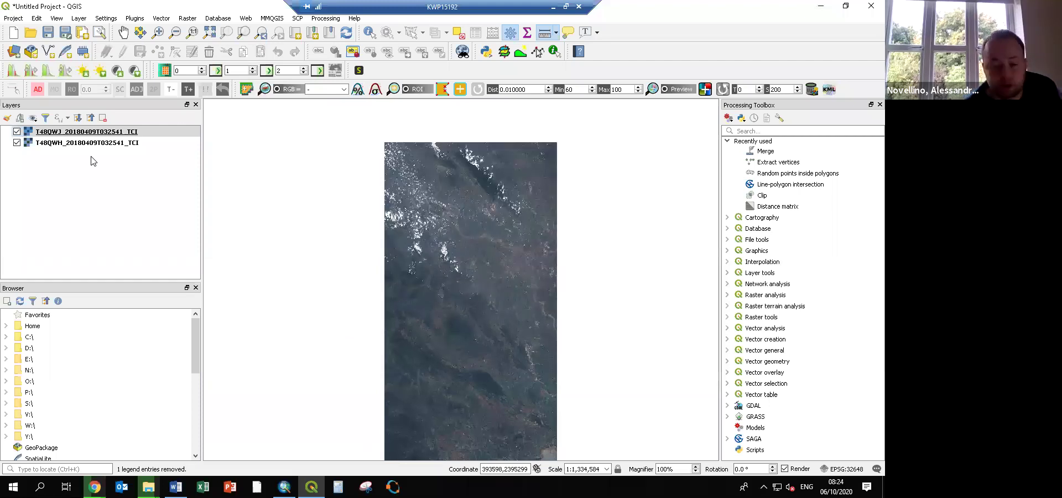
Add the Google Road XYZ basemap and move it below the two TCI image layers.
left_click(48, 134)
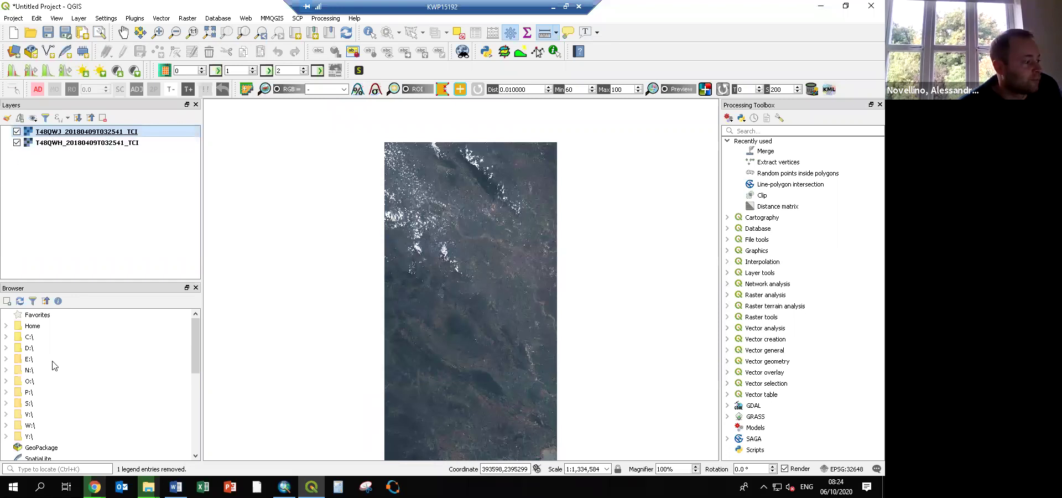
scroll(55, 361, "down", 2)
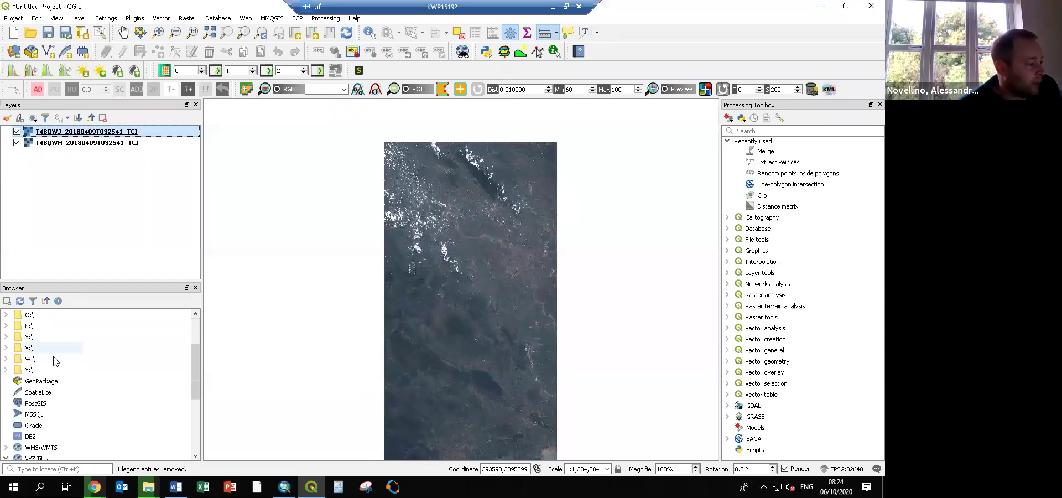
scroll(55, 361, "down", 2)
double_click(53, 424)
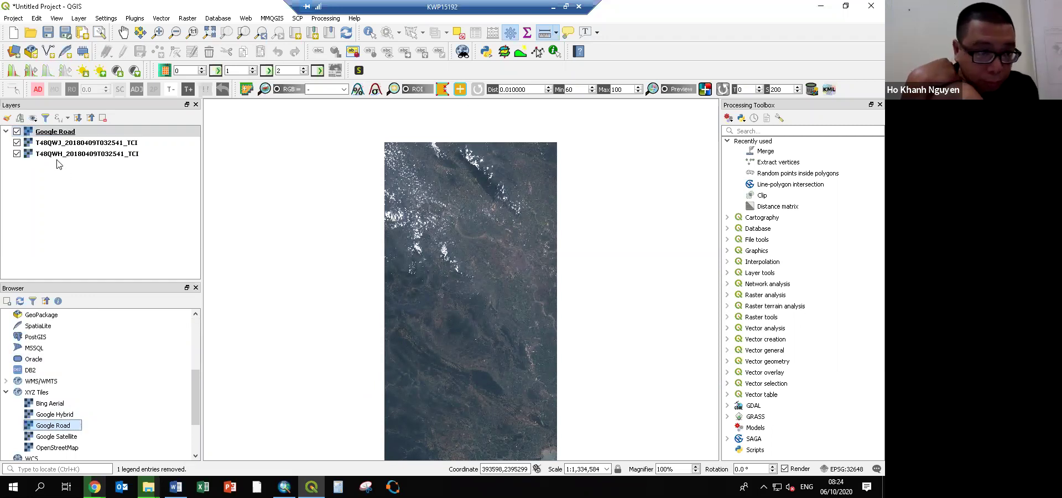
left_click_drag(18, 135, 33, 160)
Hide and show the T48QWJ image to compare it with the basemap, and examine the river area around Hanoi.
left_click(17, 131)
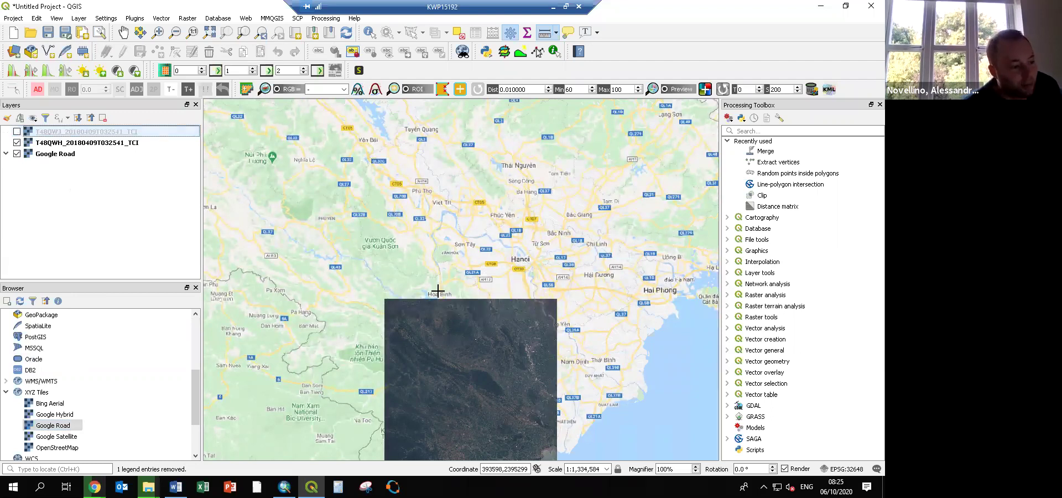
key("space")
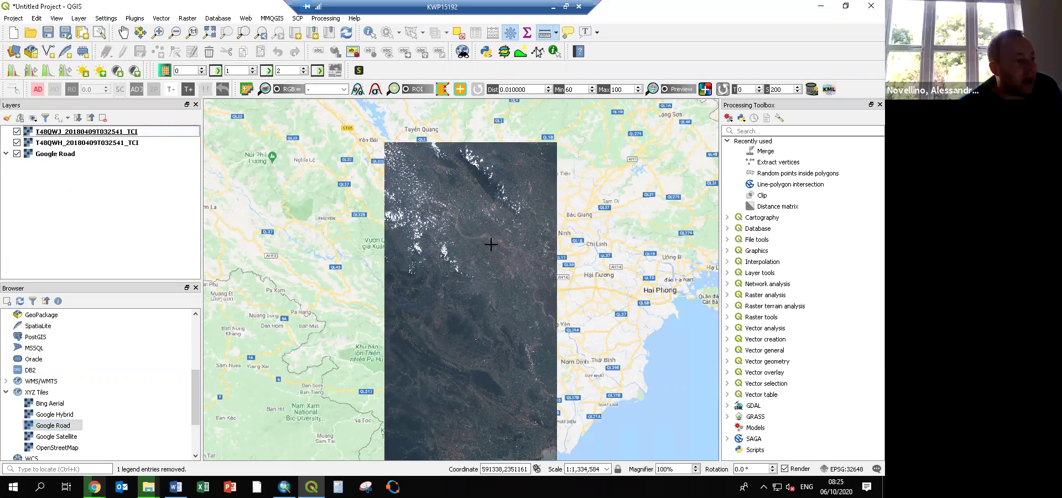
scroll(491, 244, "up", 3)
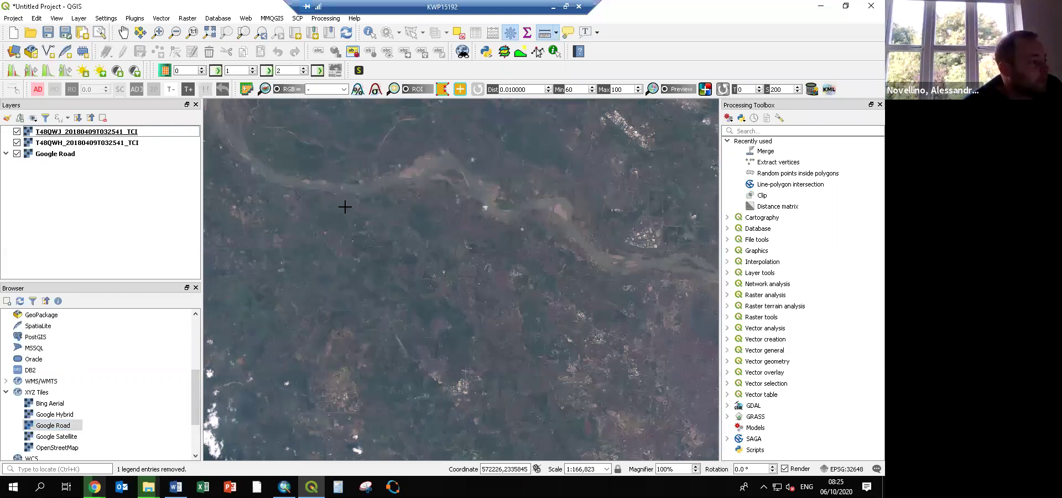
scroll(344, 206, "up", 2)
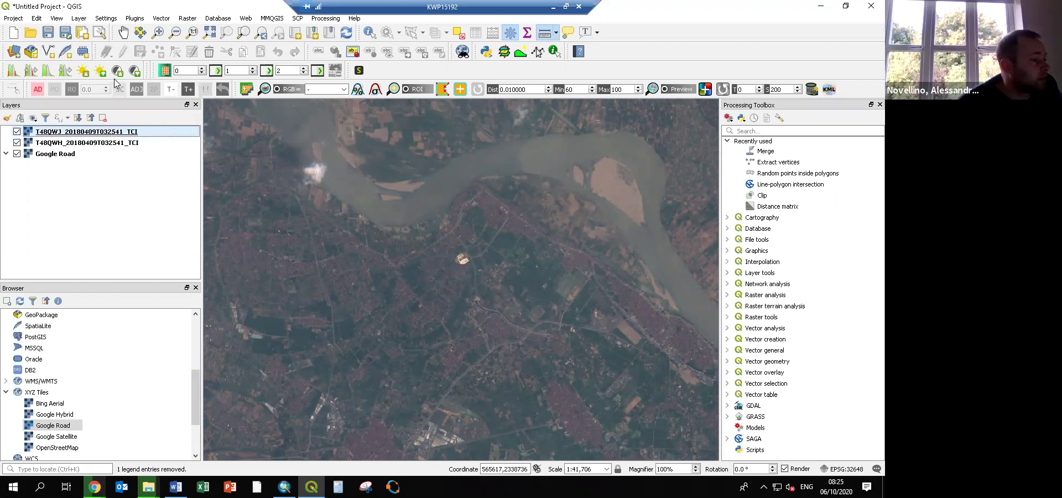
Start a new shapefile layer and set its geometry type to Polygon.
left_click(49, 52)
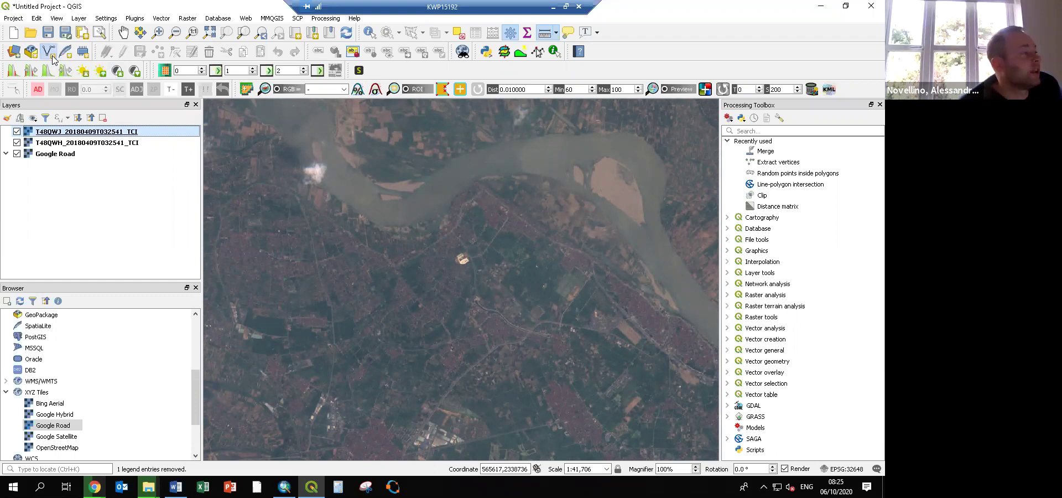
left_click(264, 62)
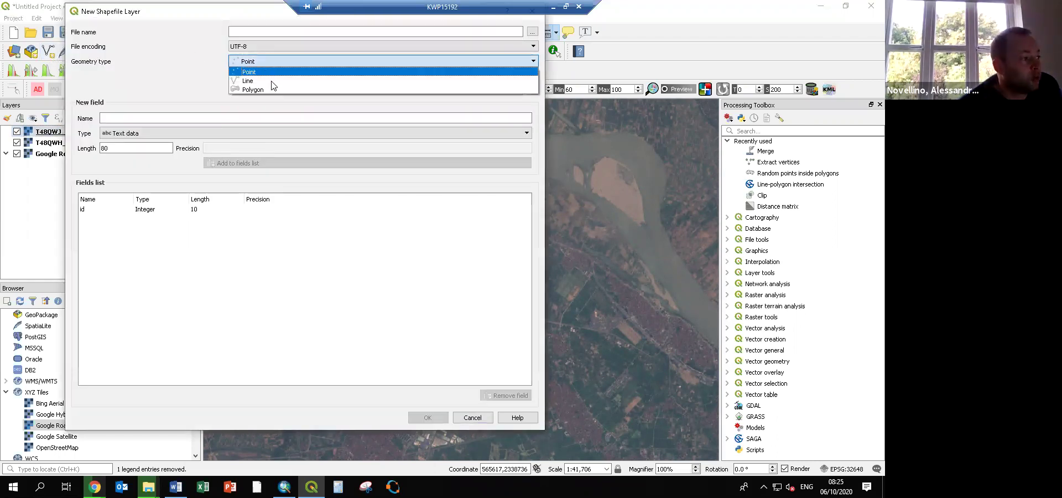
left_click(273, 91)
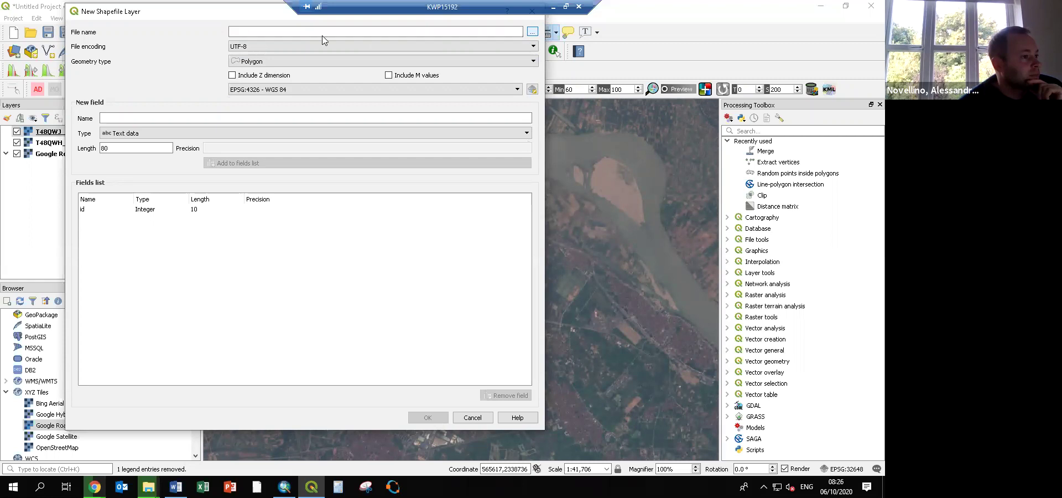
Name the new shapefile mining_sites in the check\training folder on the Desktop and create the layer.
left_click(533, 31)
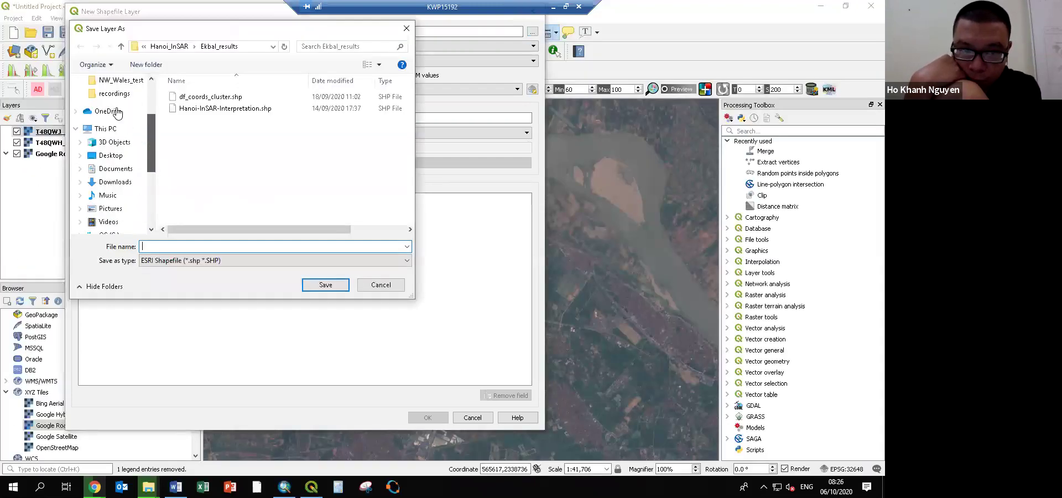
left_click(111, 104)
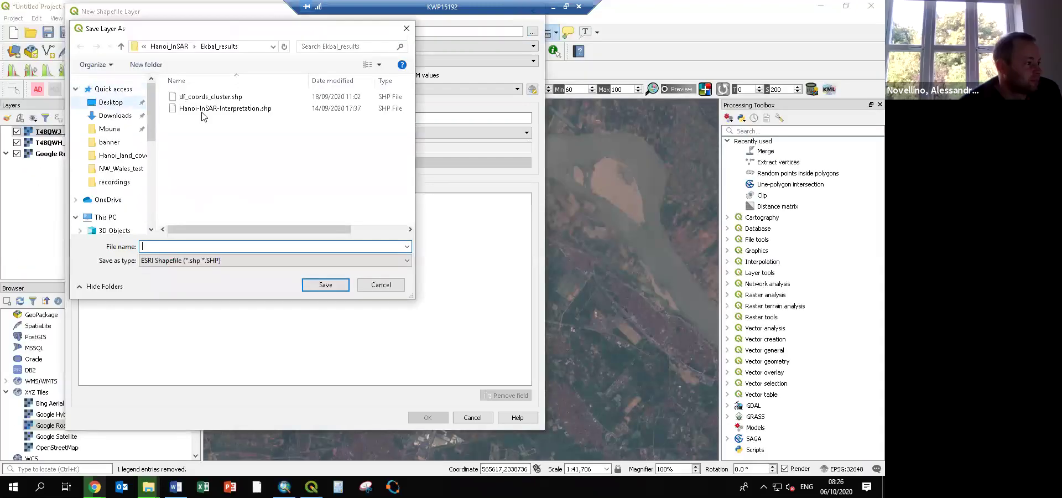
double_click(202, 108)
double_click(202, 100)
left_click(217, 245)
type("mi")
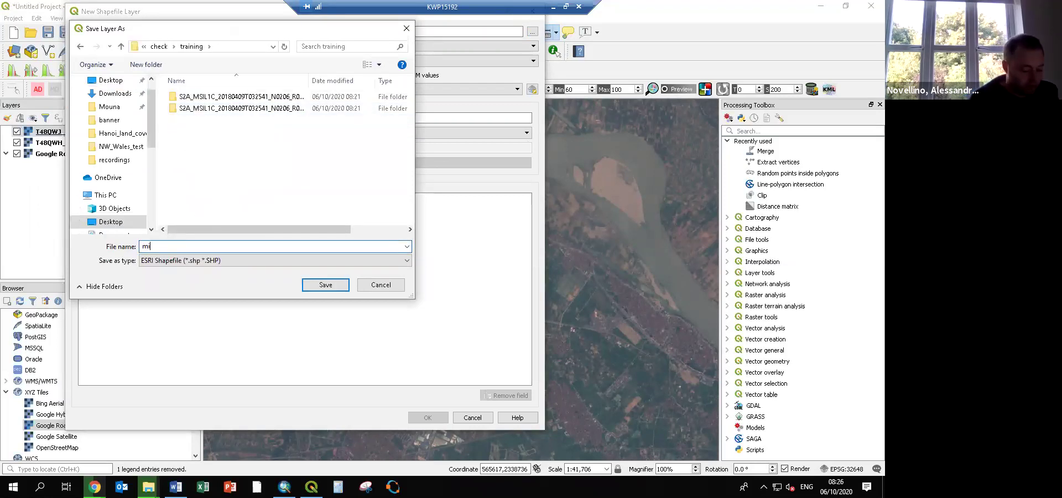
type("ning_sites")
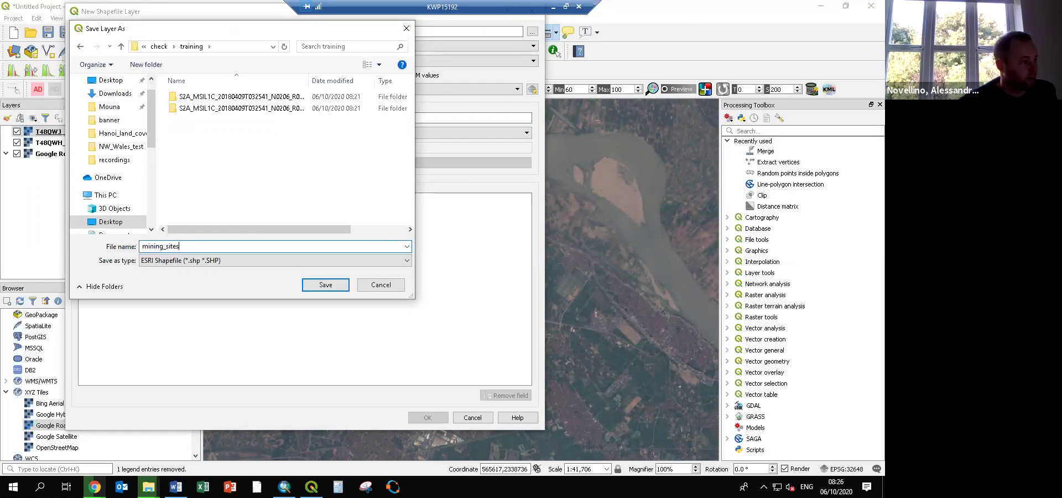
left_click(325, 284)
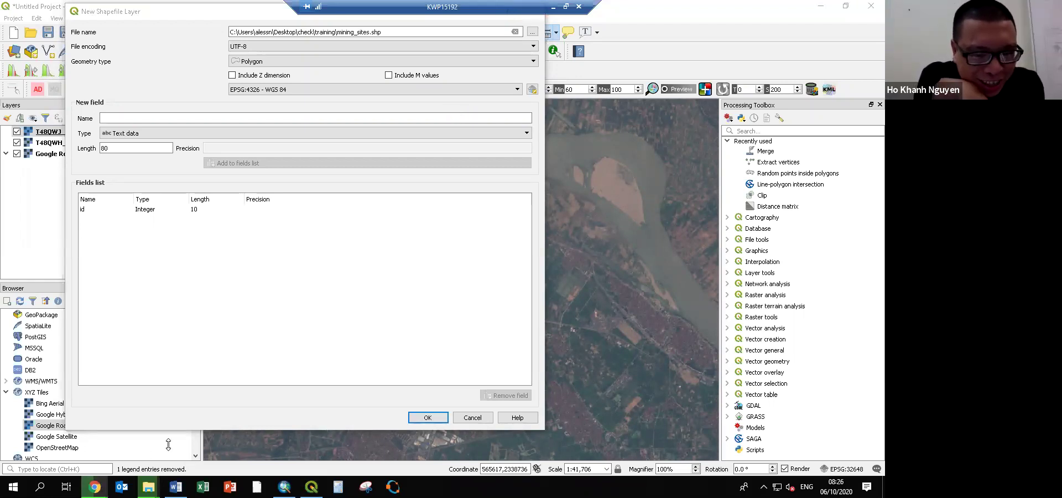
mouse_move(95, 486)
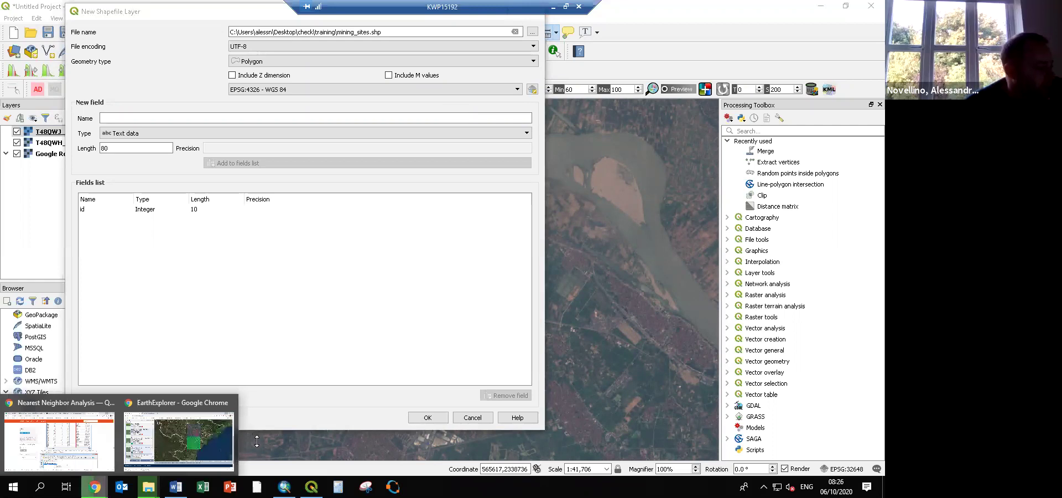
left_click(59, 440)
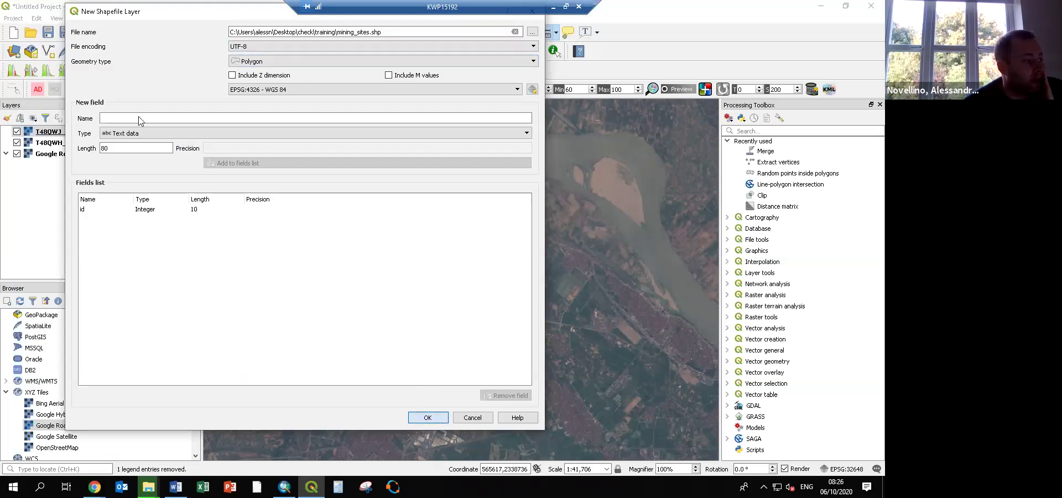
key("Escape")
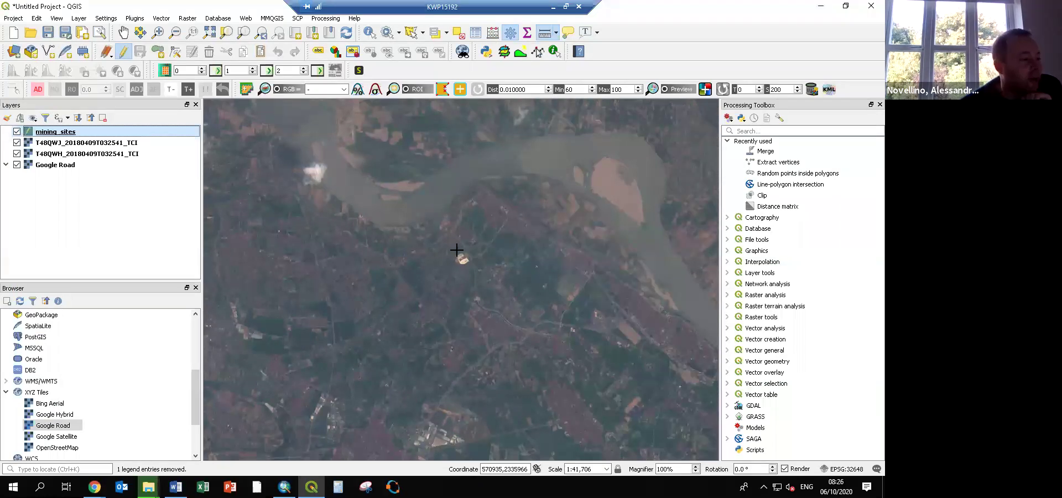
Examine the river and its banks in the true-colour image to find a bright bare site for digitizing.
scroll(466, 256, "up", 1)
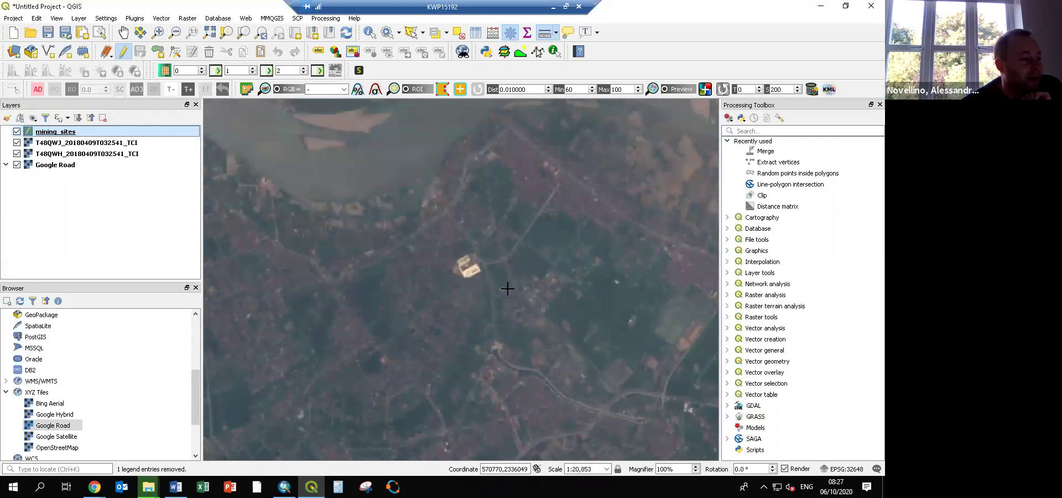
scroll(507, 288, "down", 1)
scroll(491, 206, "down", 1)
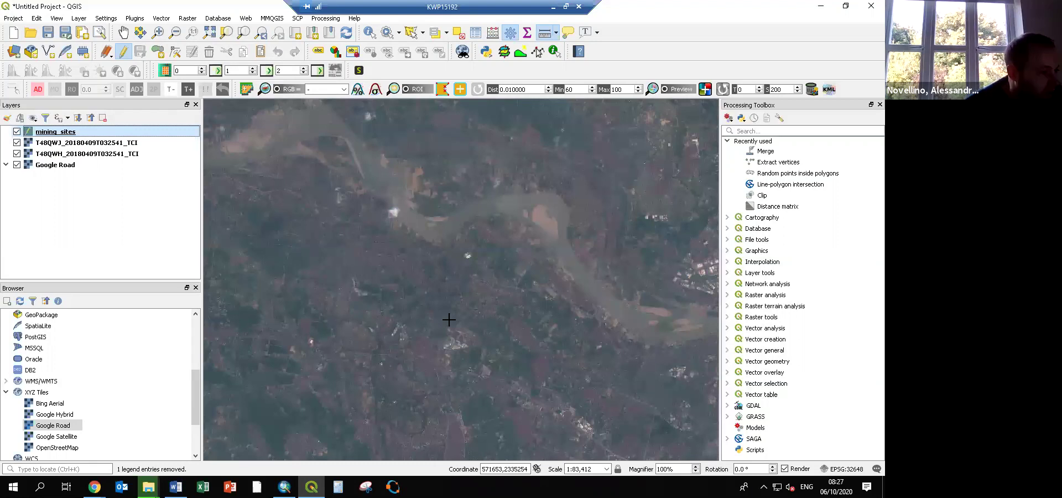
scroll(448, 319, "up", 3)
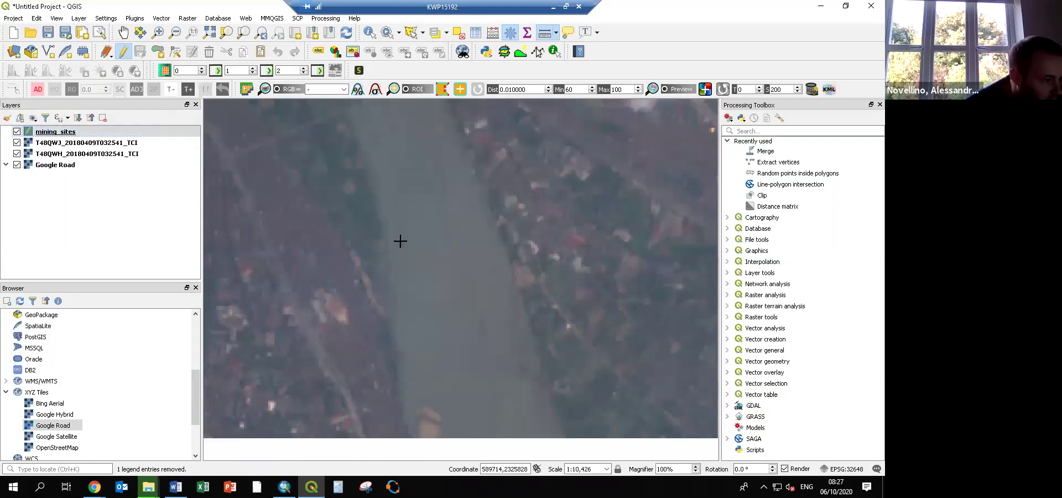
scroll(403, 242, "down", 1)
left_click_drag(444, 265, 296, 173)
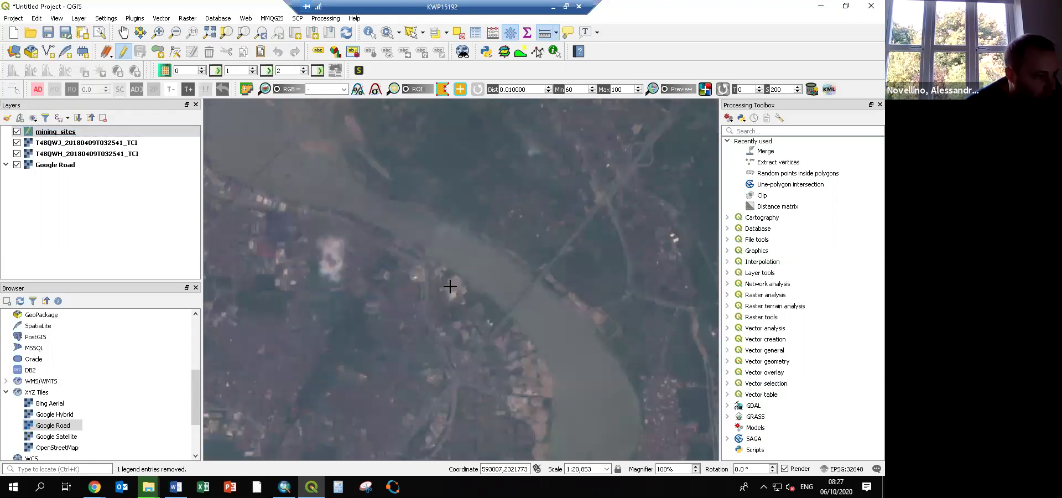
scroll(450, 285, "up", 1)
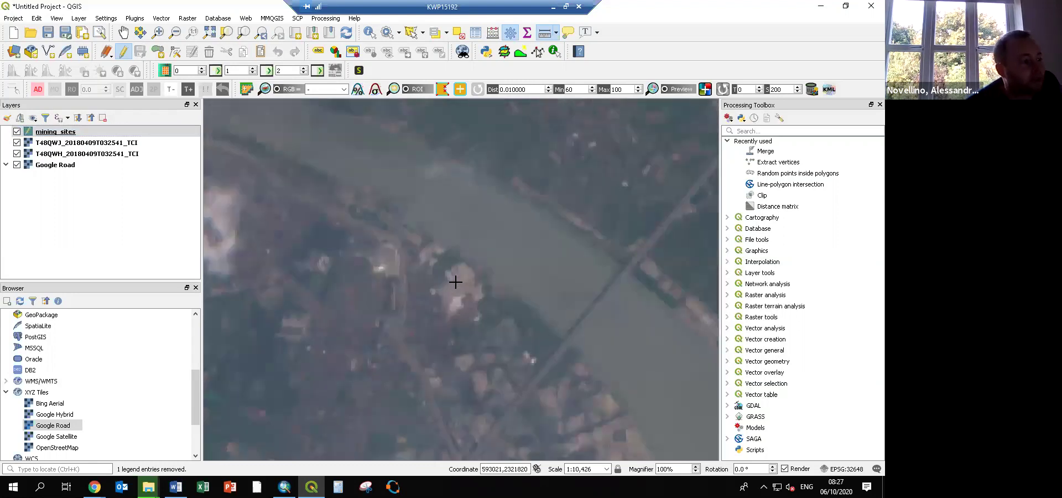
scroll(455, 282, "up", 1)
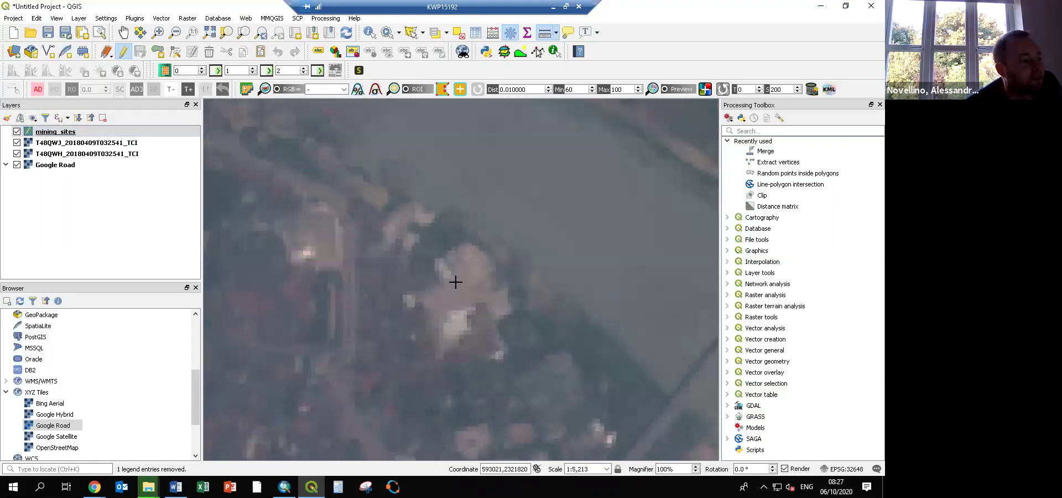
left_click(465, 239)
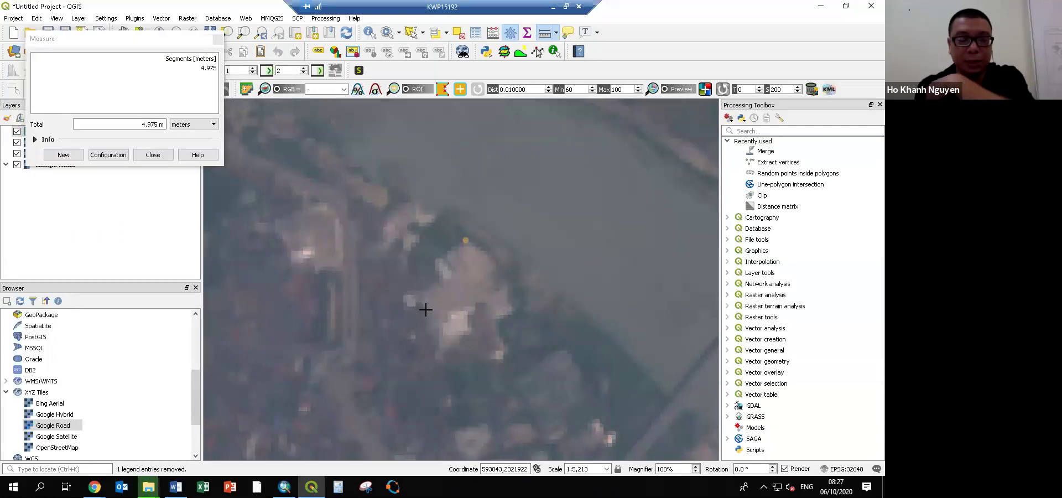
left_click(436, 258)
left_click(445, 282)
left_click(418, 297)
left_click(438, 338)
left_click(438, 355)
left_click(455, 347)
left_click(479, 360)
left_click(504, 357)
left_click(508, 347)
left_click(498, 326)
left_click(502, 273)
left_click(486, 253)
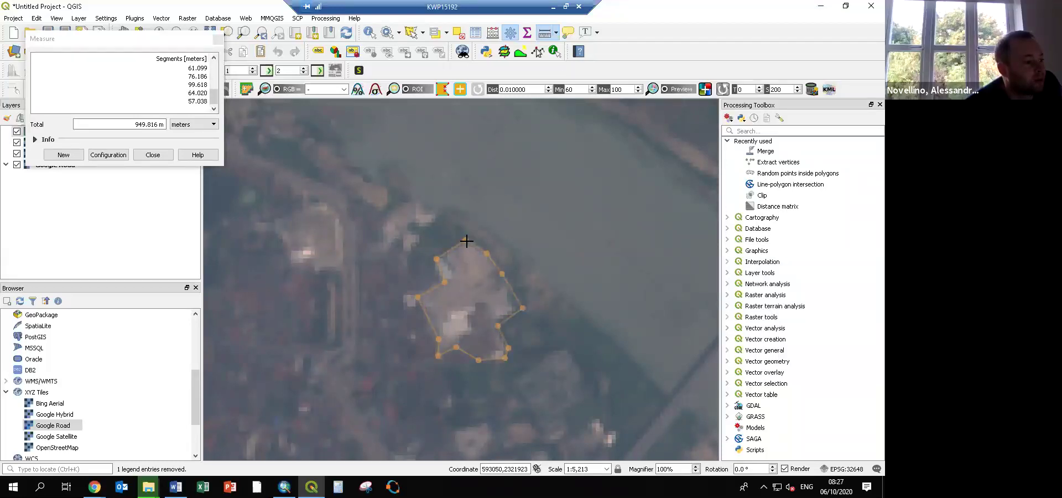
left_click(467, 241)
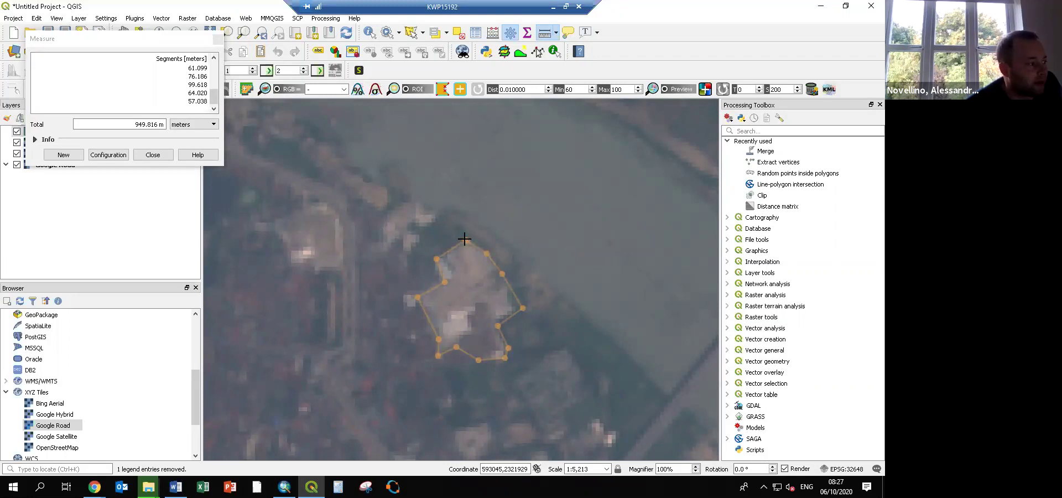
key("Escape")
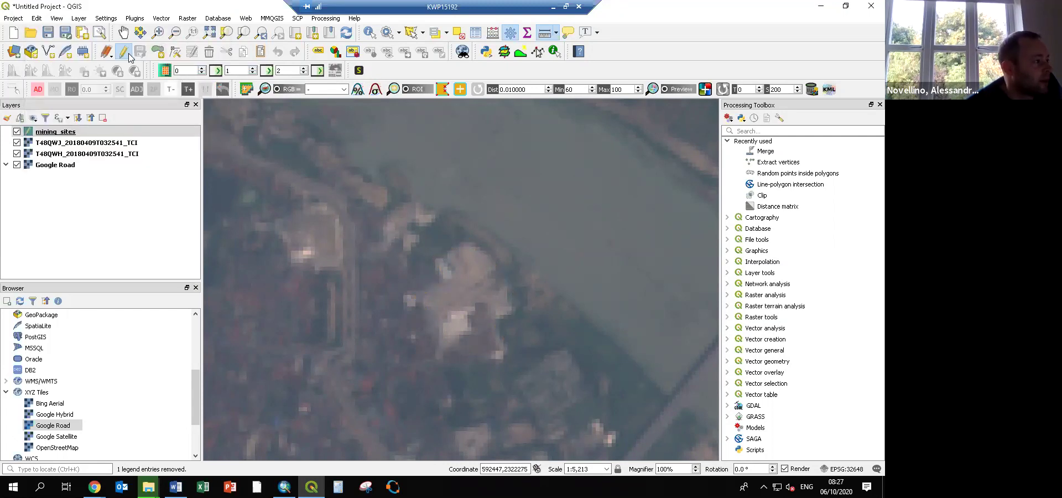
Enable editing on mining_sites and digitize a polygon around the bright bare site on the riverbank, giving it id 1.
left_click(78, 133)
left_click(124, 52)
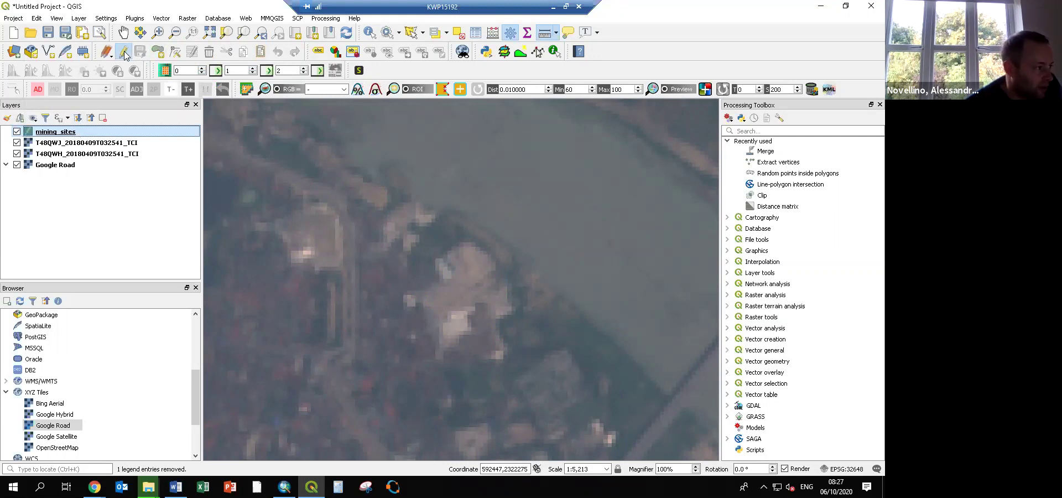
left_click(159, 53)
left_click(469, 240)
left_click(436, 257)
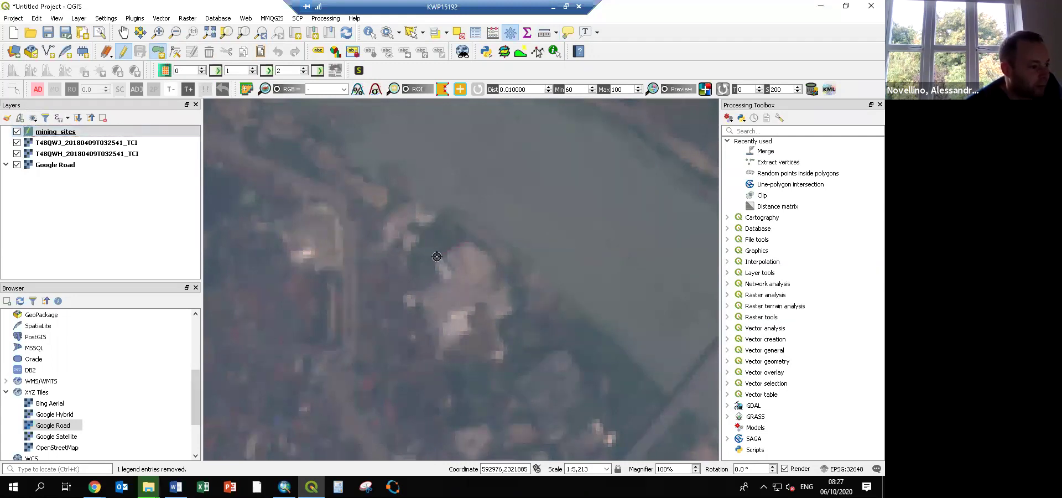
left_click(422, 296)
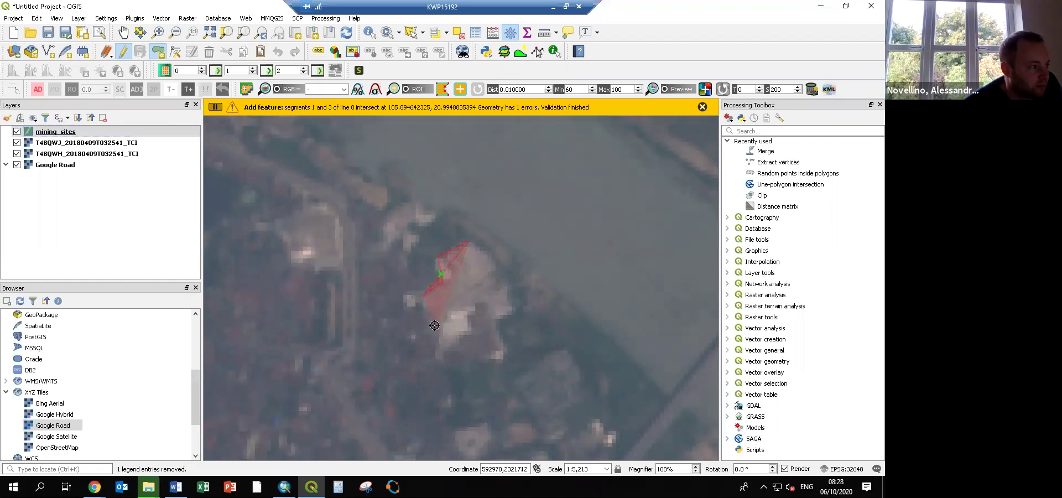
left_click(436, 353)
left_click(469, 341)
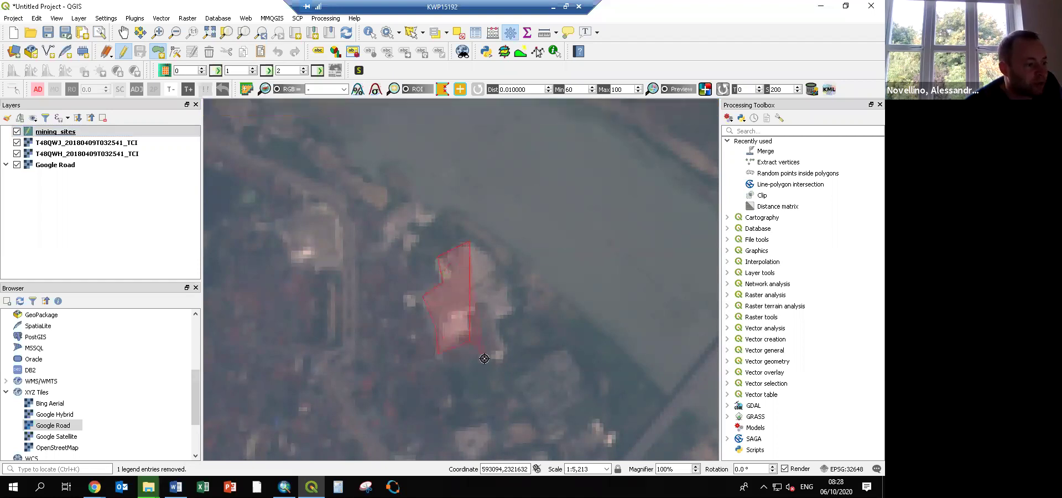
left_click(496, 355)
left_click(511, 346)
left_click(505, 326)
left_click(518, 306)
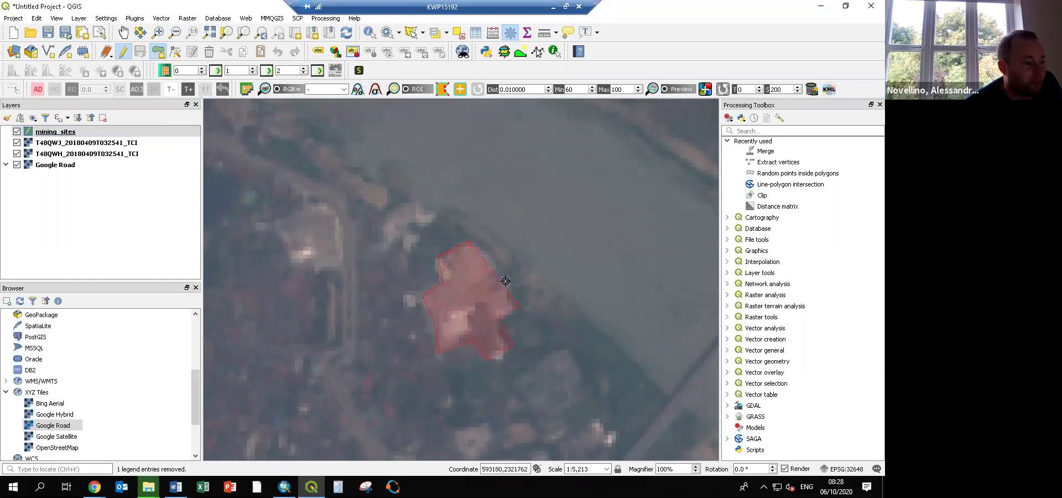
right_click(481, 249)
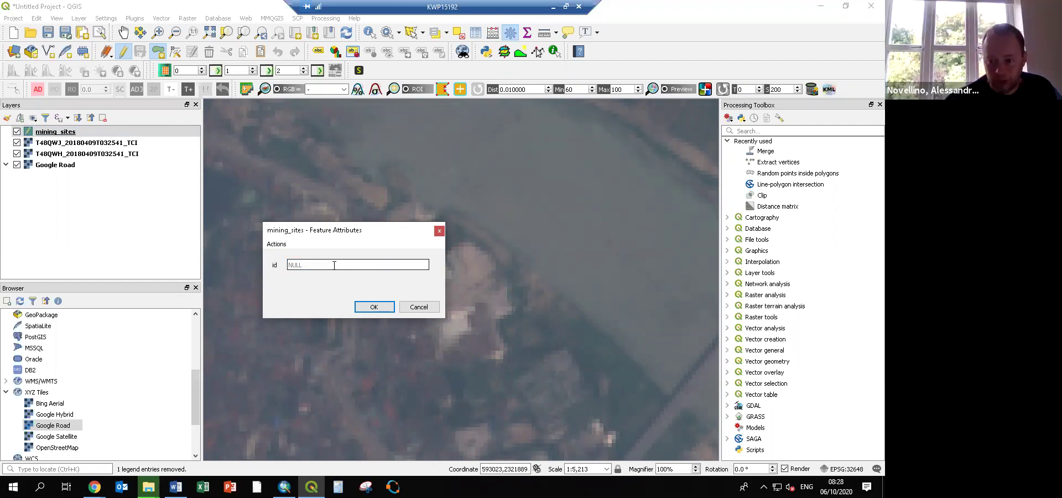
left_click(374, 307)
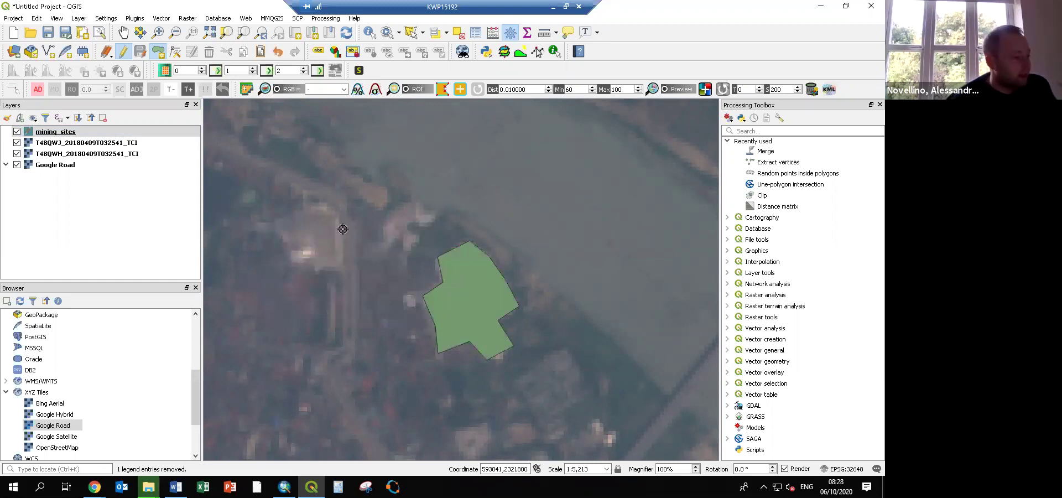
Digitize a second mining_sites polygon around the smaller bright site west of the first one, giving it id 2.
left_click(321, 202)
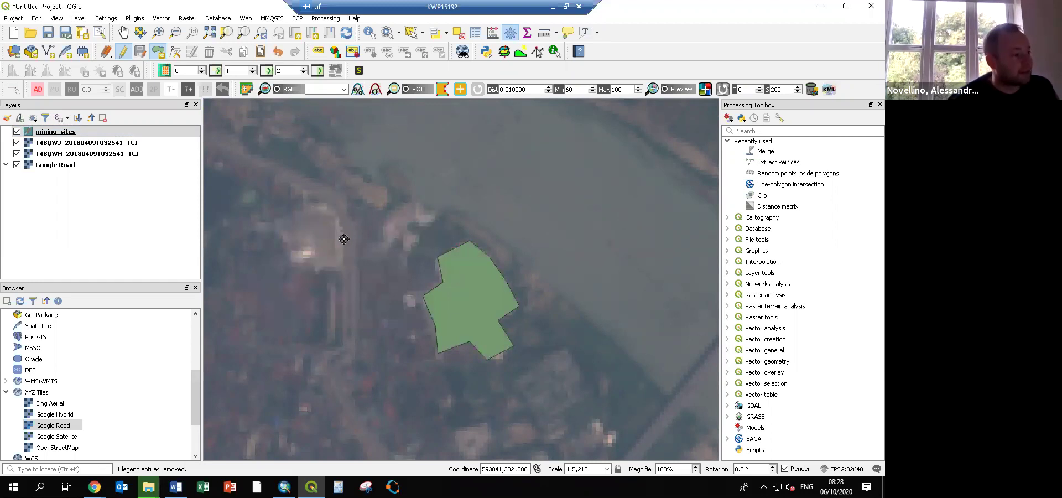
left_click(310, 266)
left_click(291, 252)
left_click(280, 227)
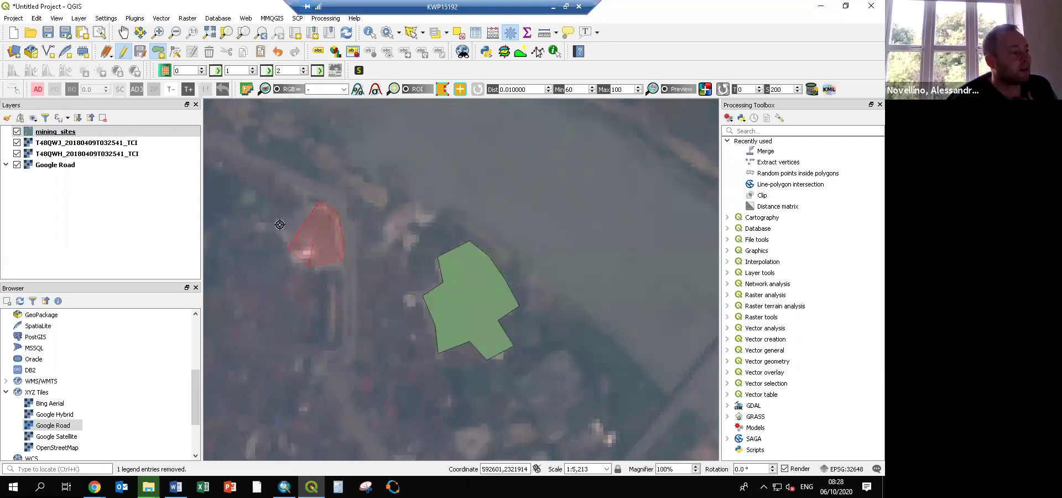
right_click(300, 210)
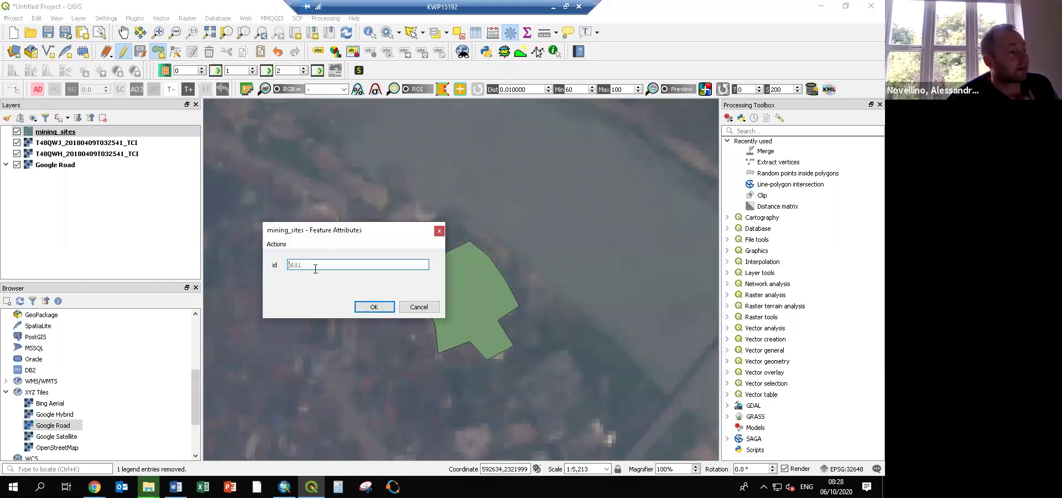
key("Return")
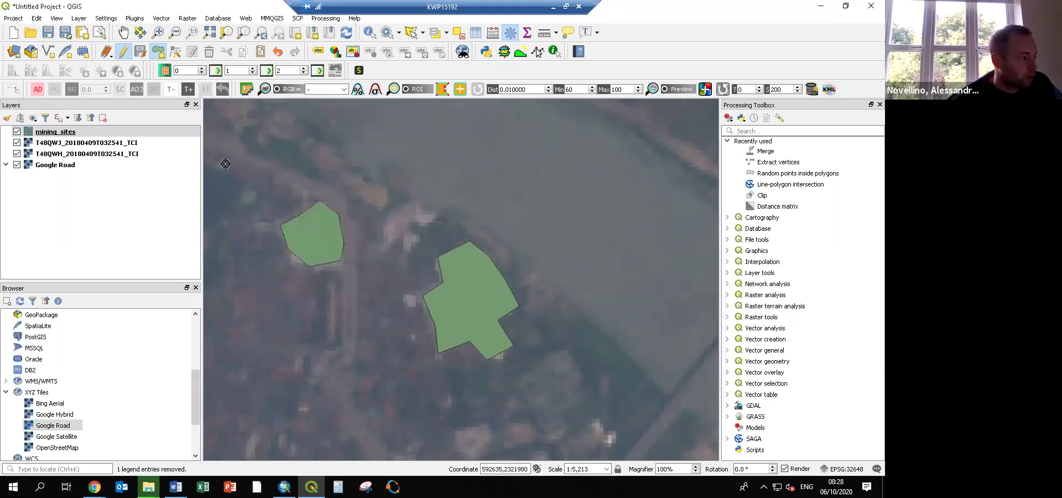
Review the id values of the digitized polygons in the mining_sites attribute table.
right_click(55, 131)
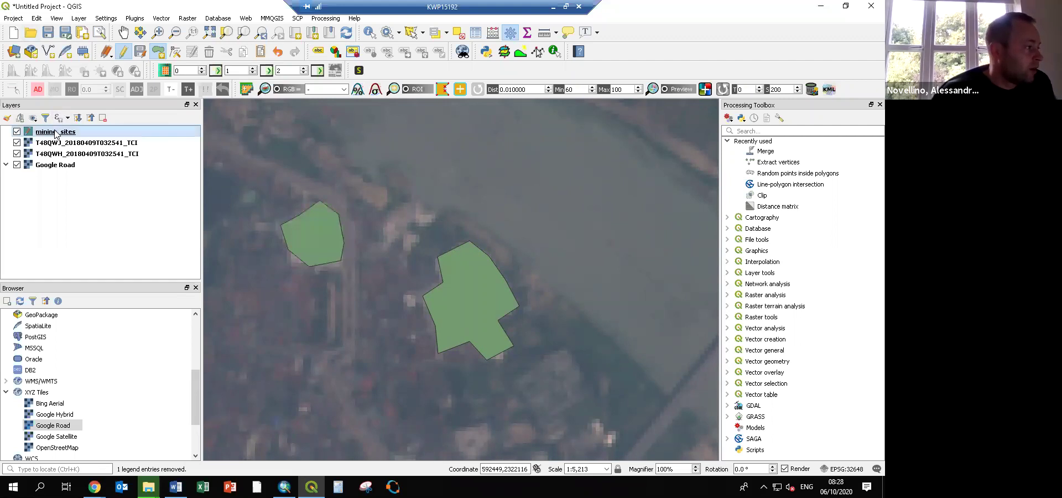
left_click(131, 242)
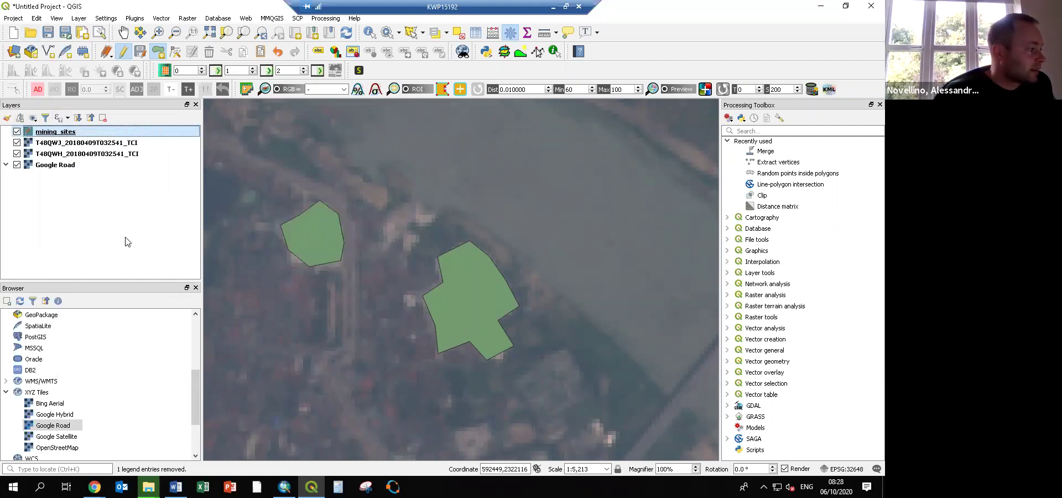
double_click(279, 197)
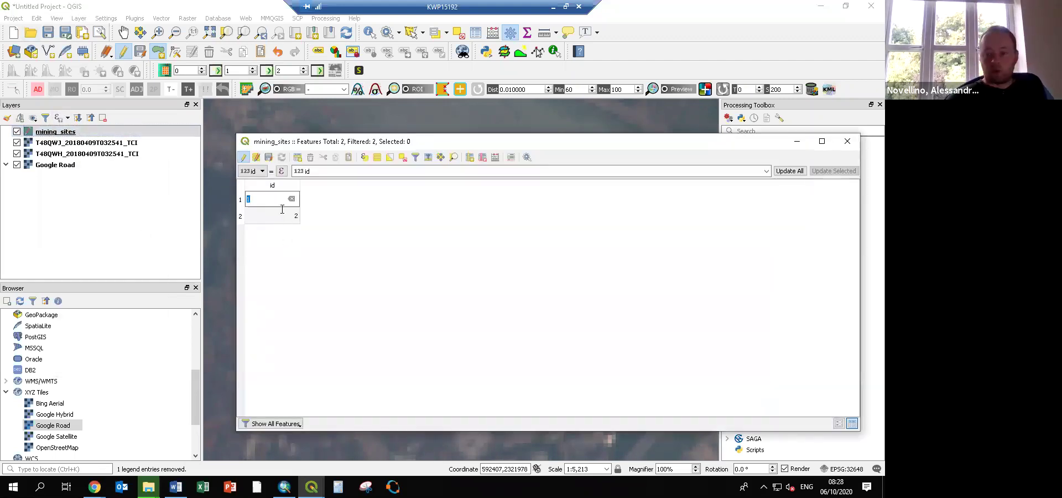
left_click(846, 141)
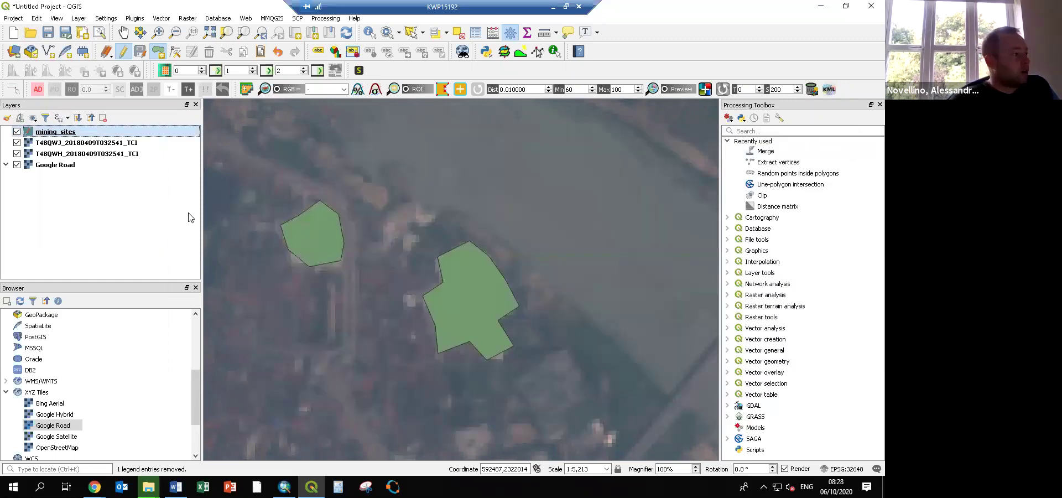
Stop editing mining_sites with its changes saved, and hide the layer on the map.
left_click(123, 53)
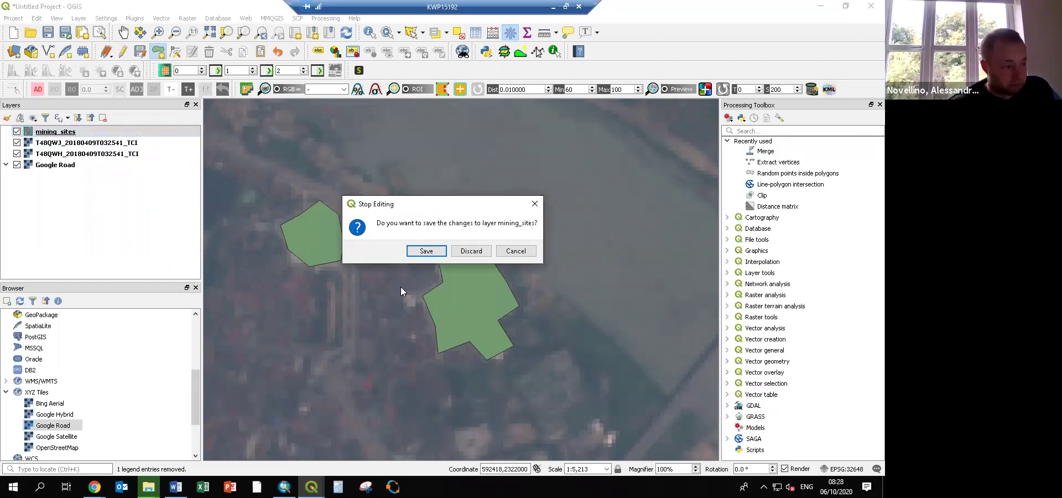
left_click(426, 250)
key("ctrl+shift+m")
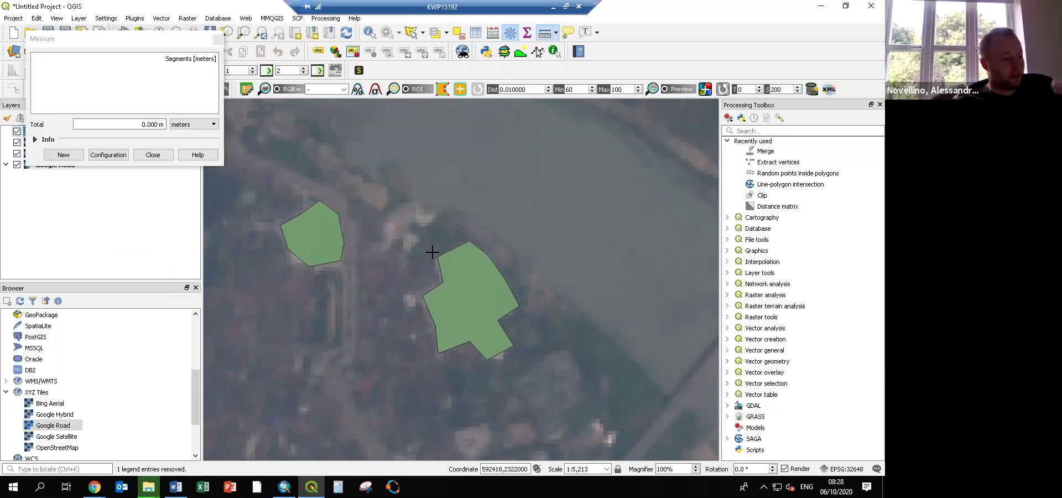
left_click(218, 40)
scroll(435, 288, "down", 1)
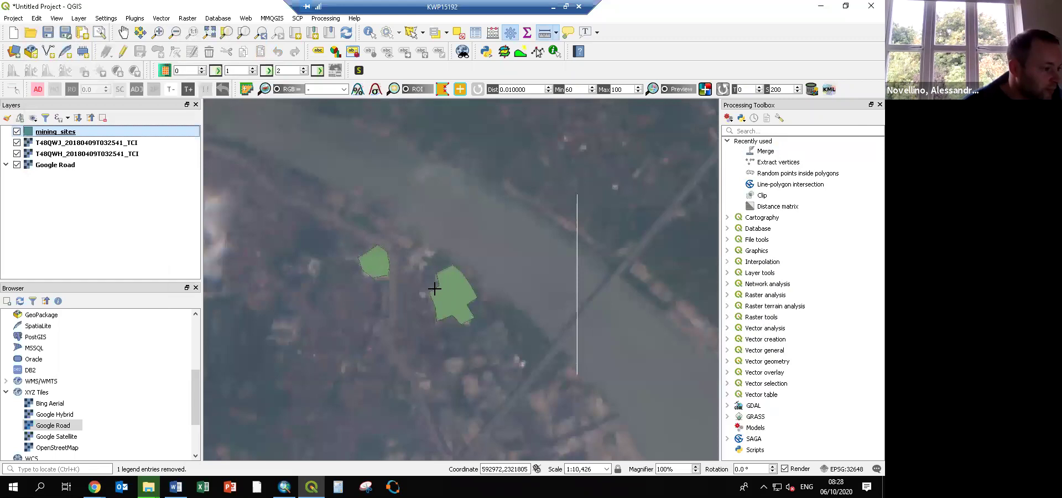
scroll(434, 292, "down", 1)
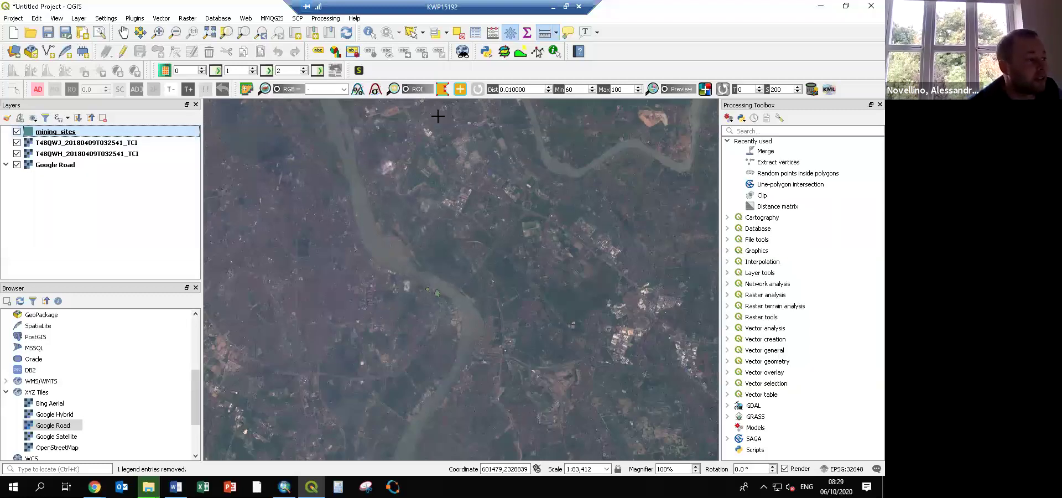
left_click(17, 132)
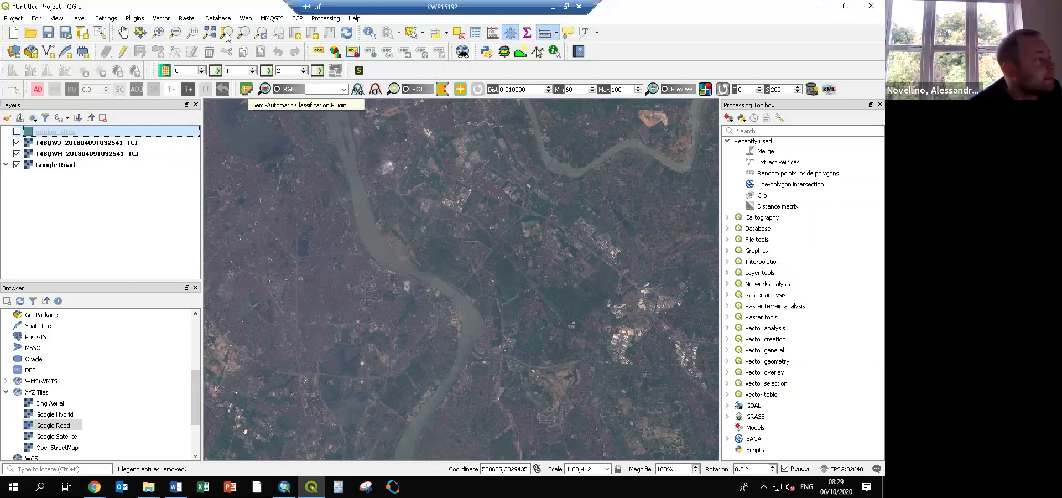
Search the installed plugins for "semi" to check the Semi-Automatic Classification Plugin, and view the plugin's main window.
left_click(135, 18)
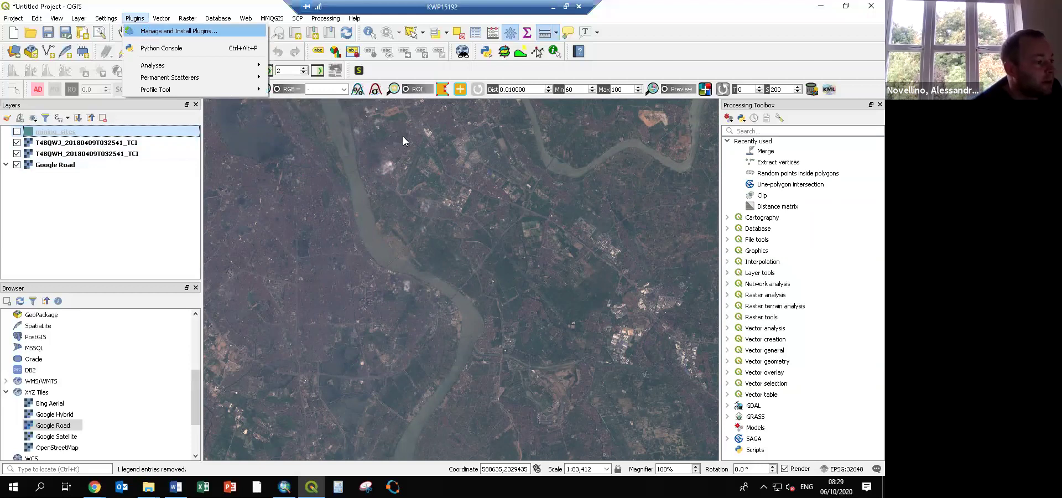
key("Return")
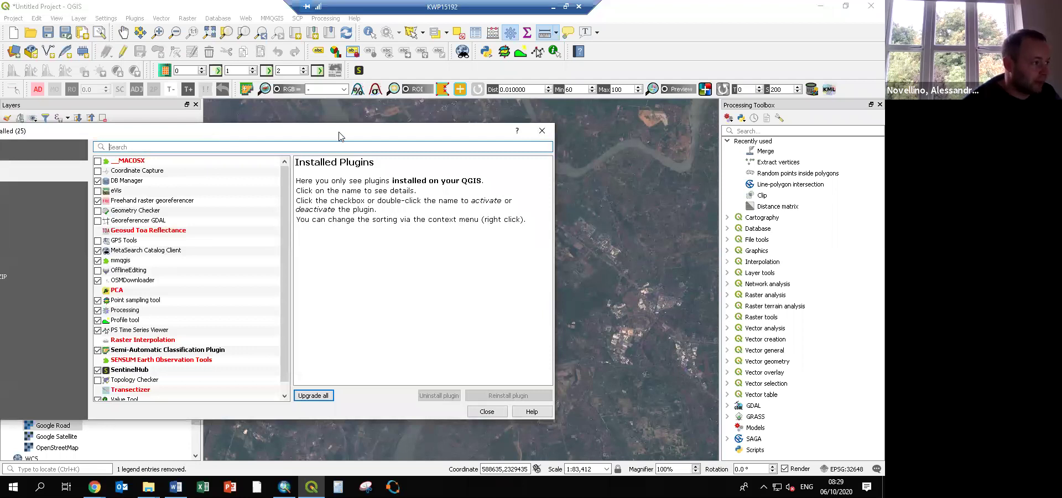
type("semin")
key("BackSpace")
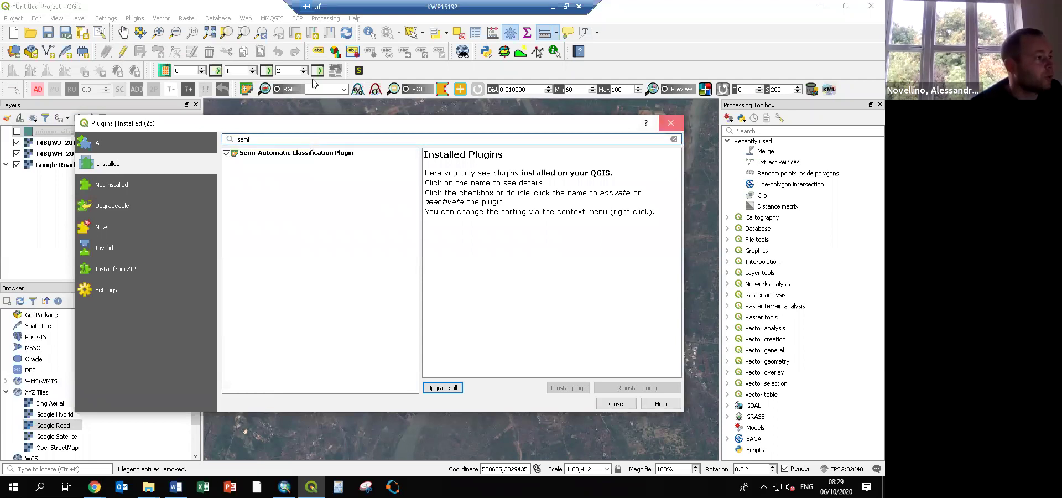
left_click(673, 123)
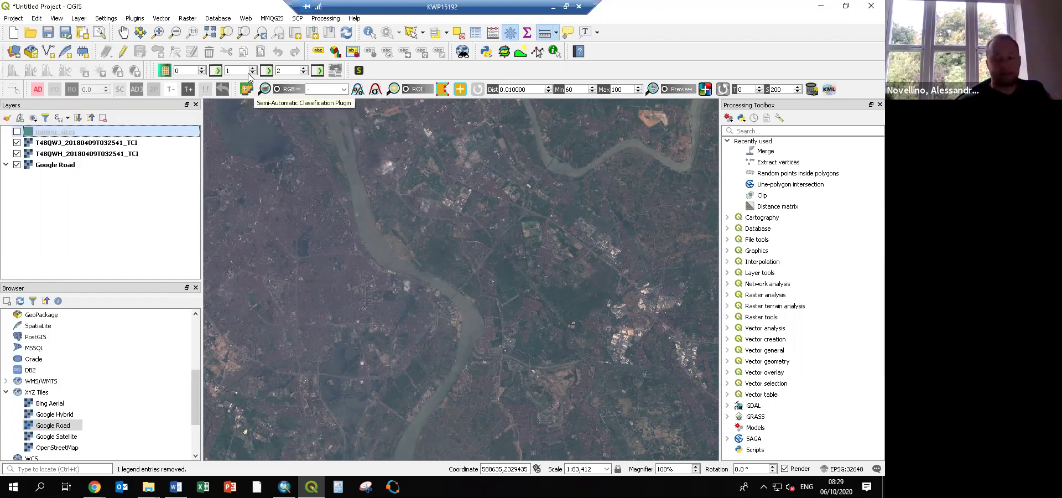
left_click(246, 89)
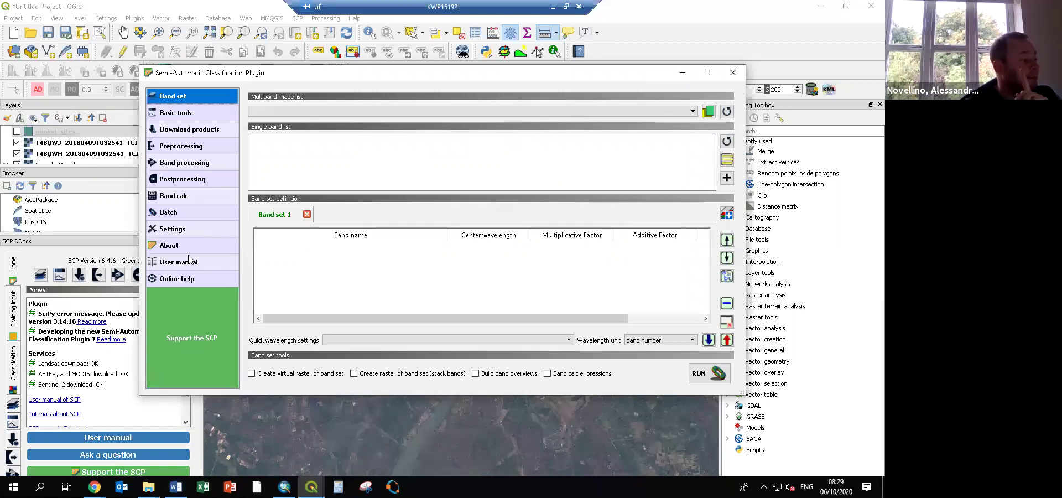
key("Escape")
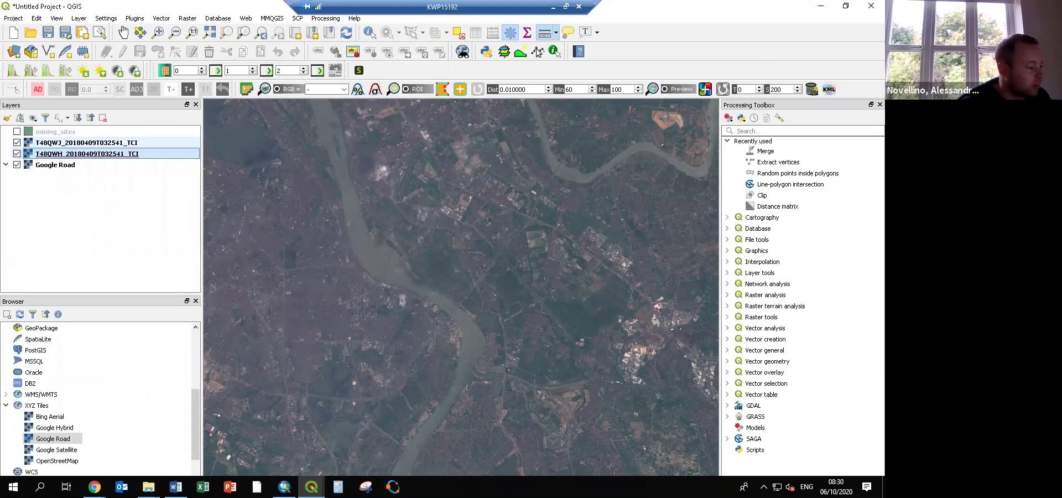
Remove the mining_sites layer and the two TCI rasters from the project, keeping only Google Road.
right_click(82, 133)
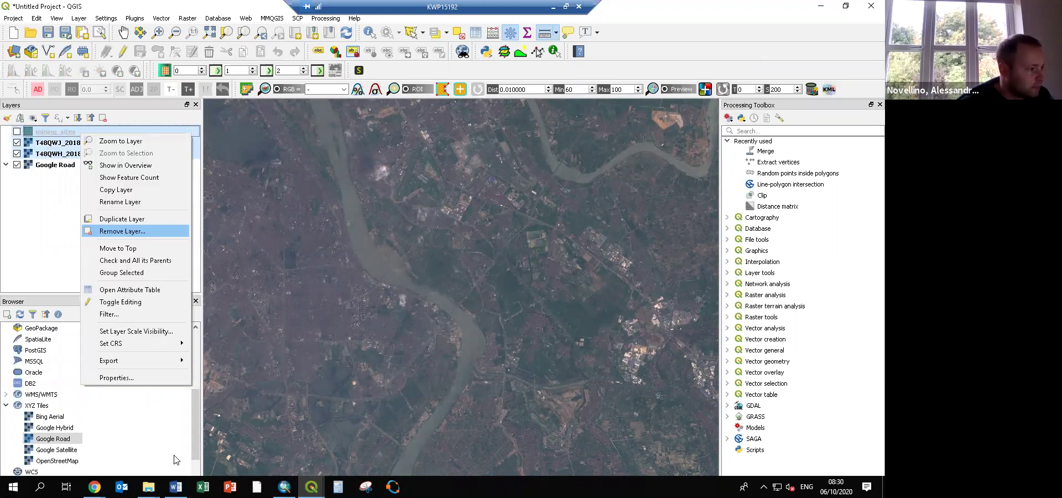
key("Return")
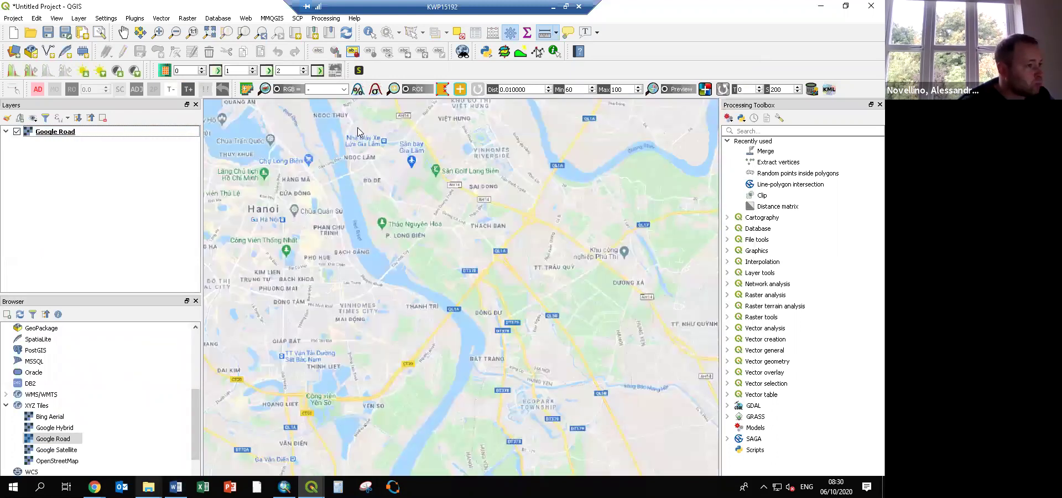
Load the thirteen T48QWJ band rasters, B01 to B12 including B8A, from the IMG_DATA folder into QGIS and collapse their legends.
key("alt+Tab")
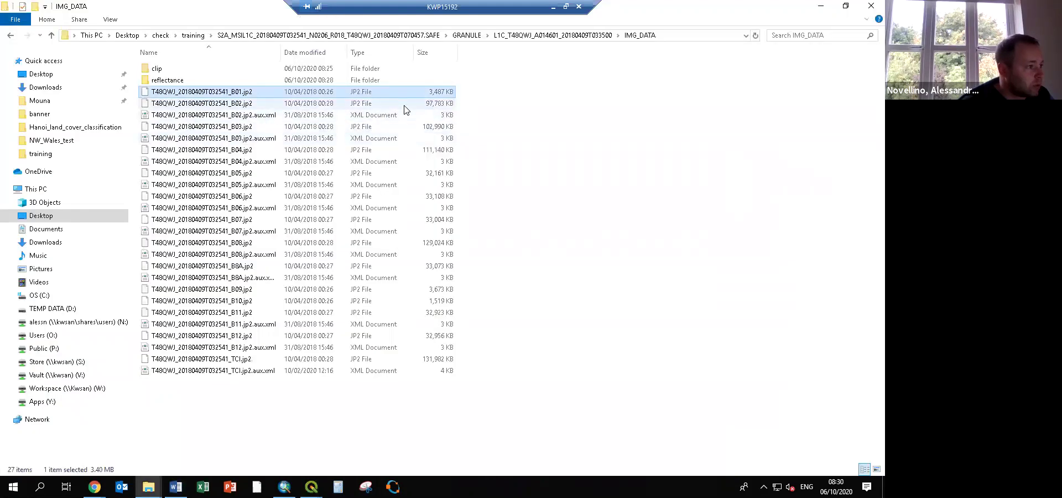
left_click(402, 104, "shift")
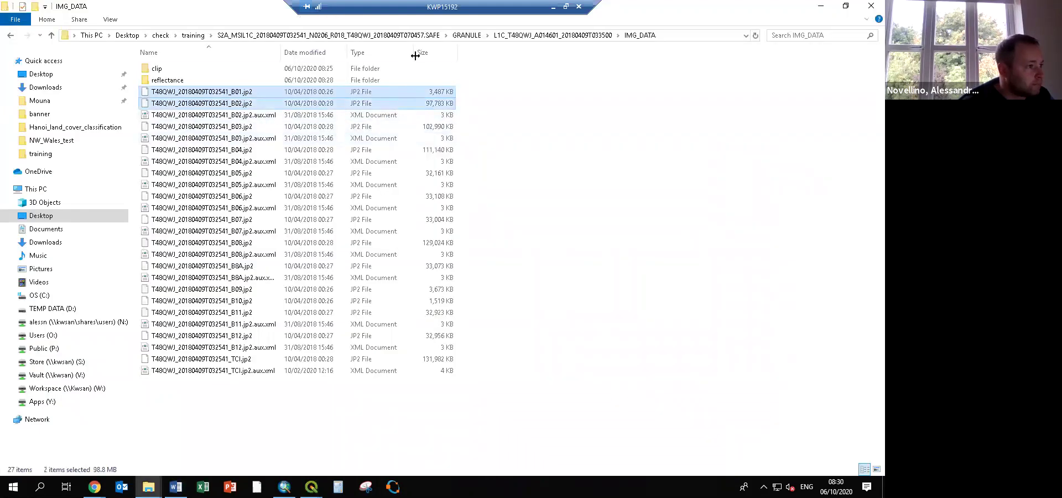
left_click(277, 92)
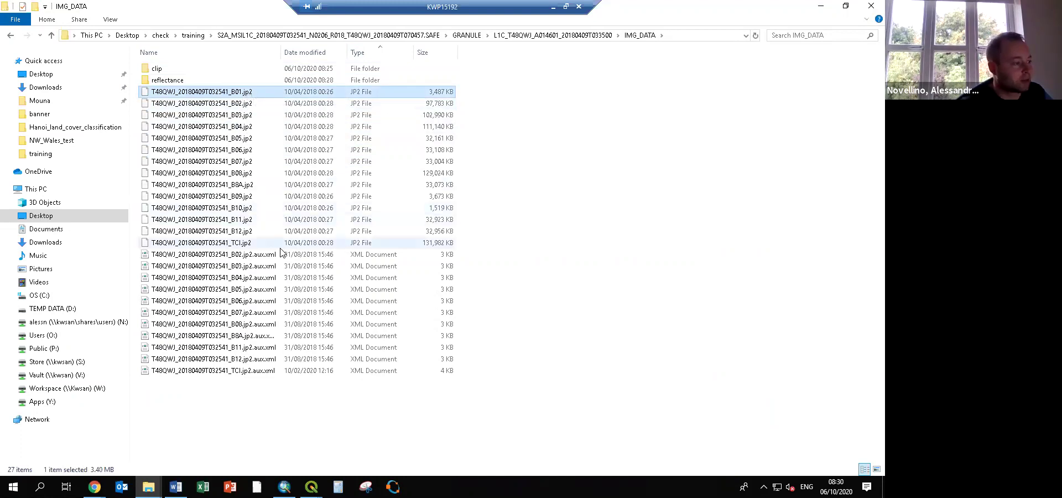
left_click(276, 231, "shift")
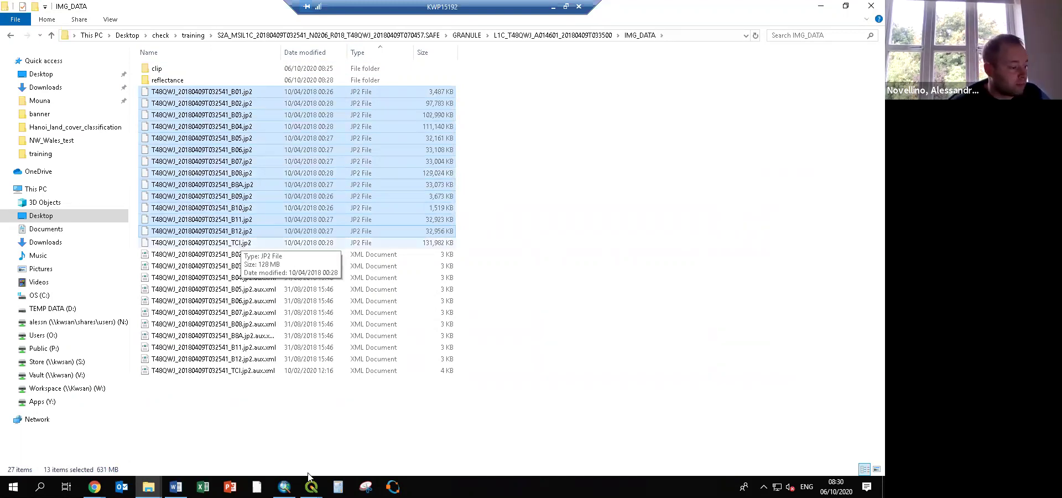
left_click_drag(309, 478, 249, 453)
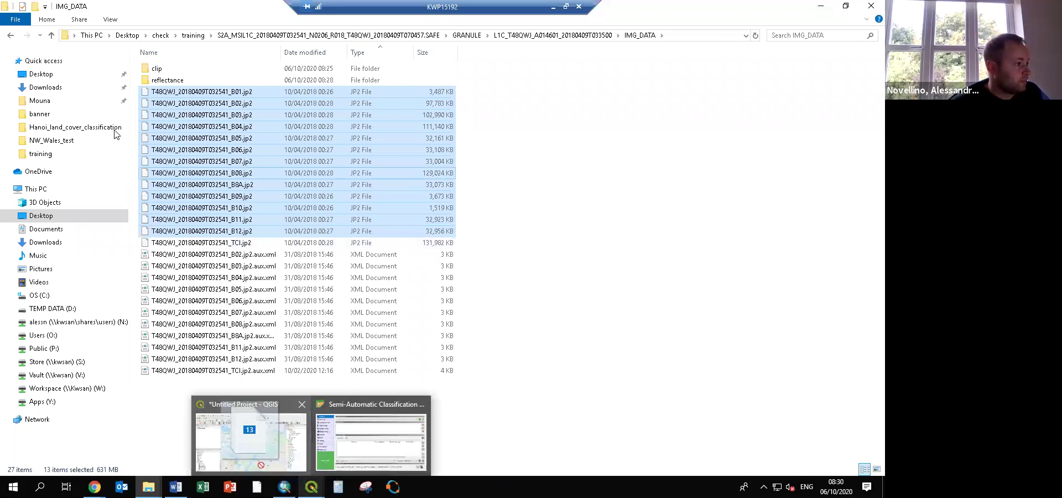
left_click_drag(116, 136, 90, 123)
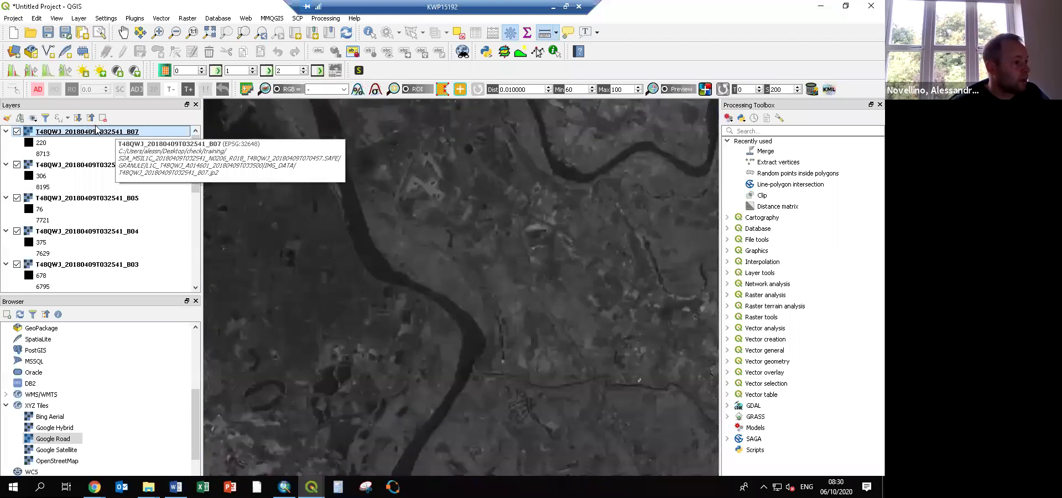
left_click(91, 117)
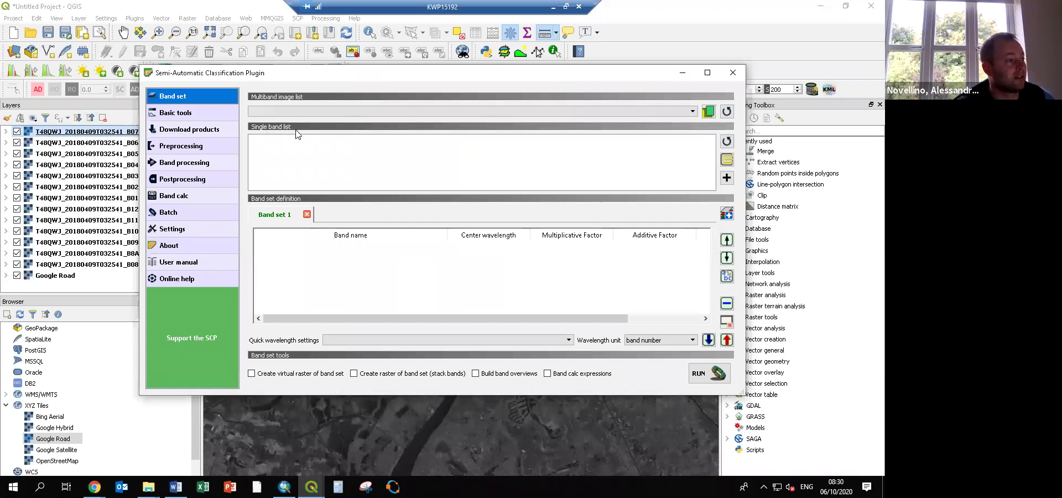
Refresh the plugin's single band list and add all T48QWJ bands, without Google Road, to Band set 1.
left_click(728, 143)
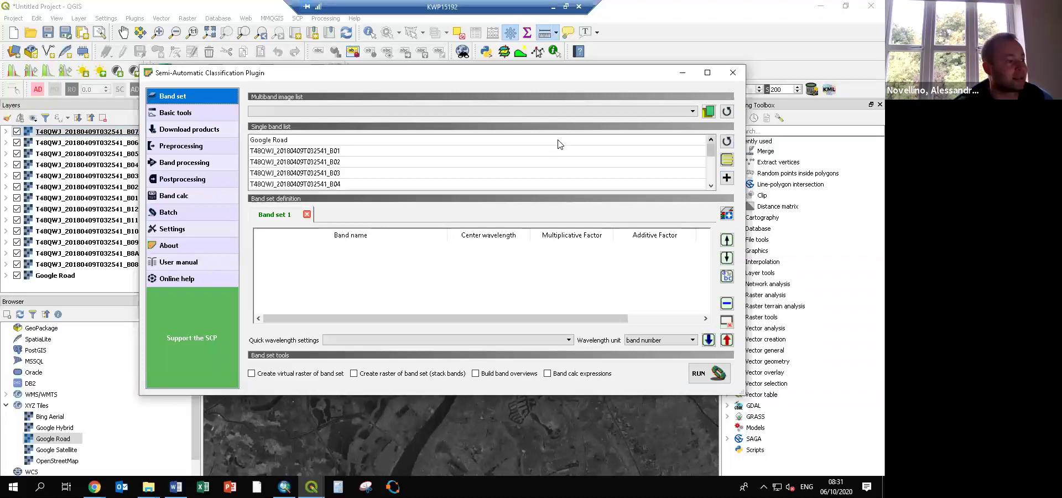
left_click(350, 152)
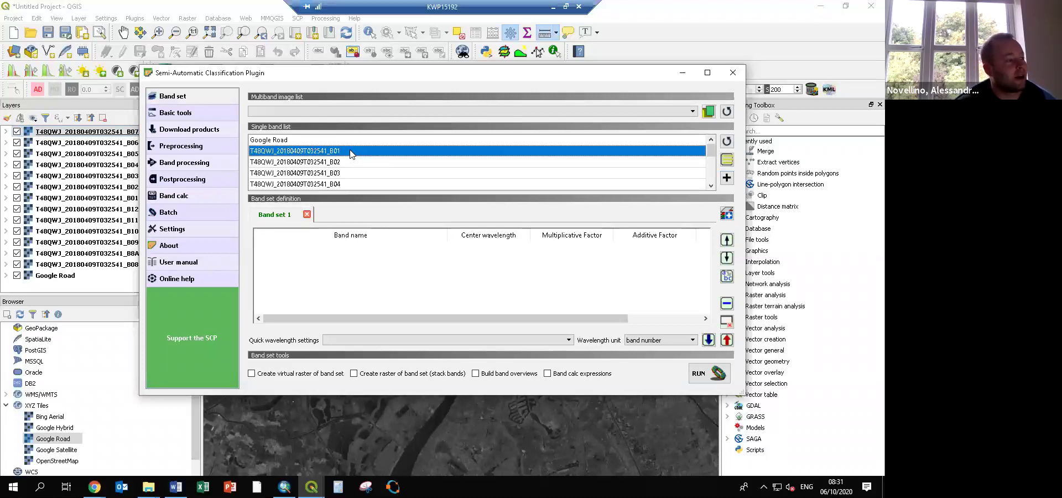
scroll(352, 163, "down", 3)
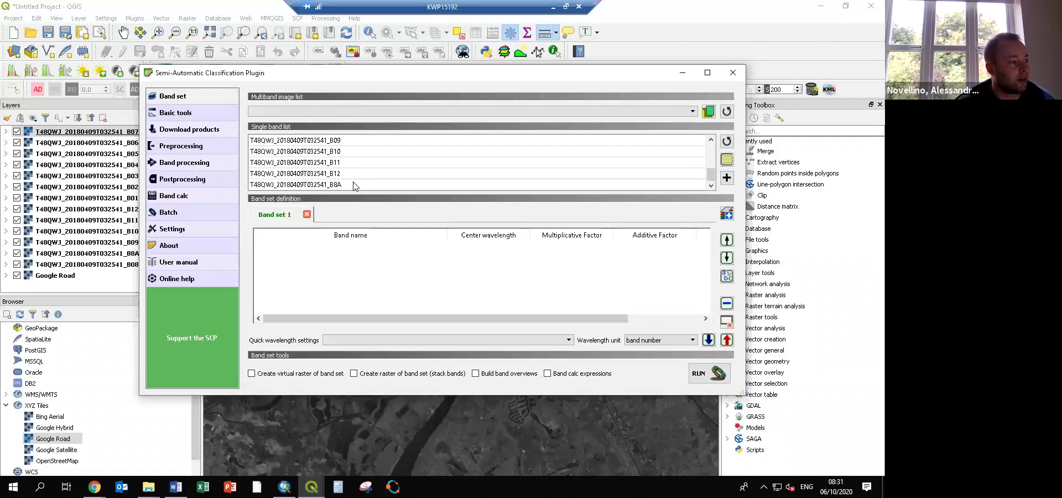
key("ctrl+a")
scroll(553, 149, "up", 3)
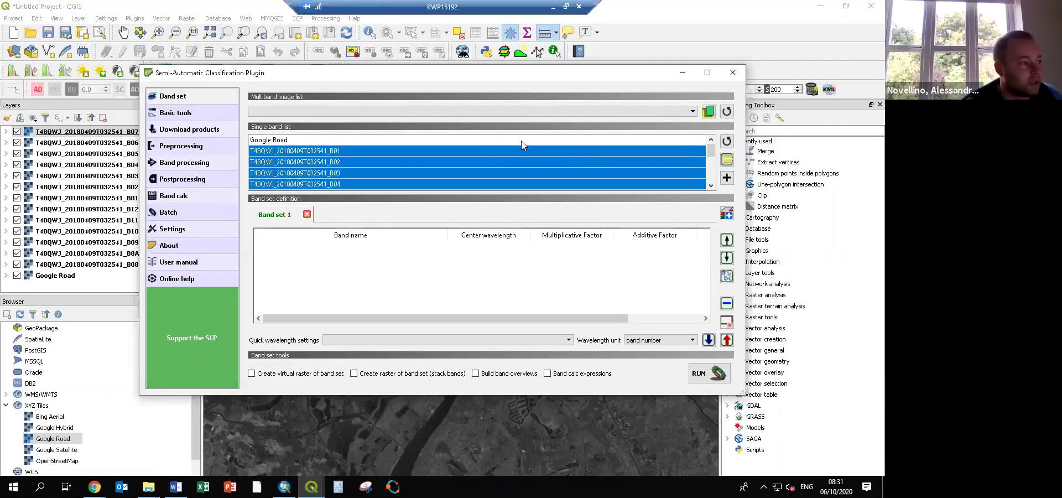
left_click(726, 178)
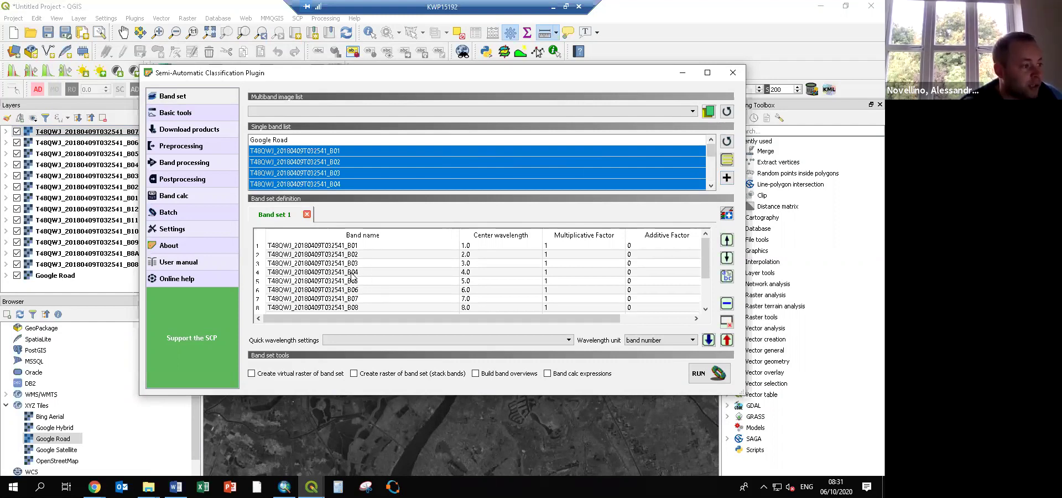
Reorder Band set 1 so that band B8A sits between B08 and B09.
scroll(352, 275, "down", 2)
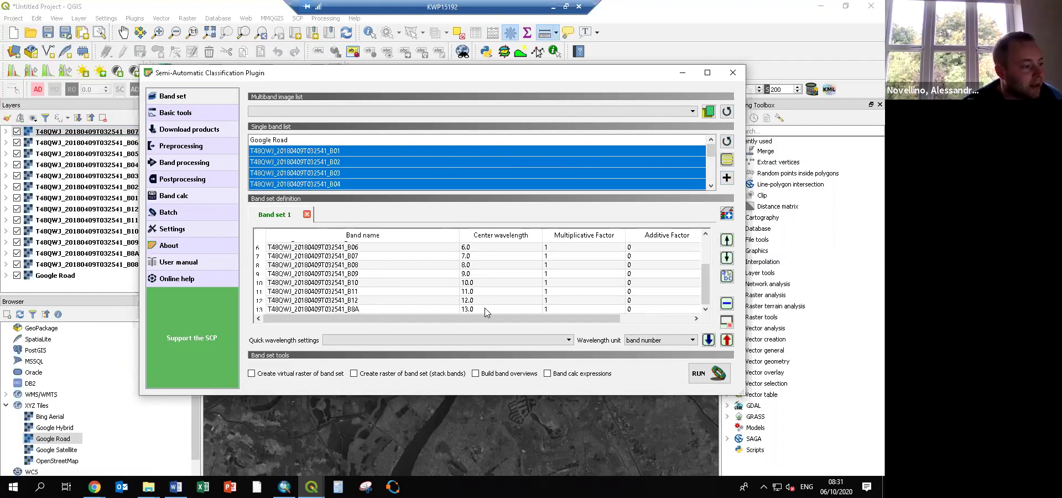
left_click(726, 239)
left_click(726, 239)
left_click(726, 239)
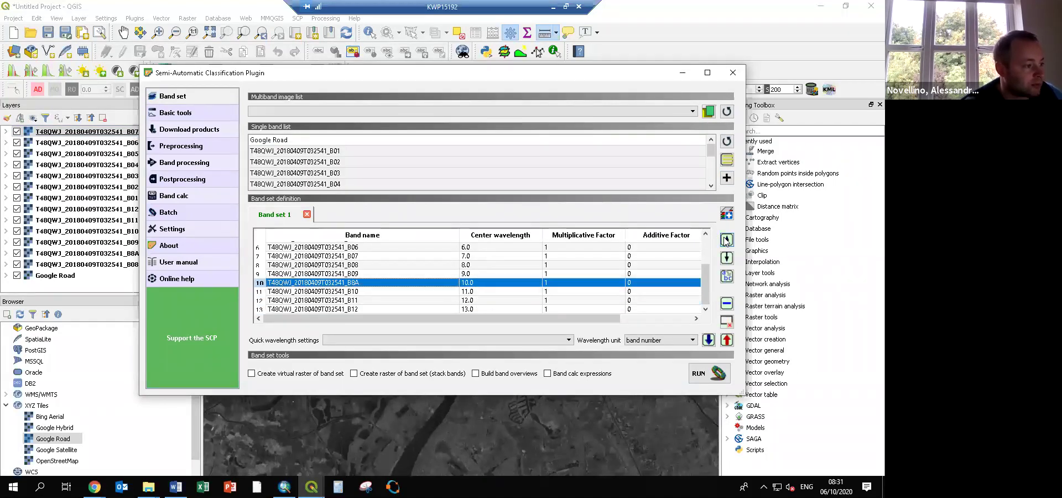
left_click(726, 240)
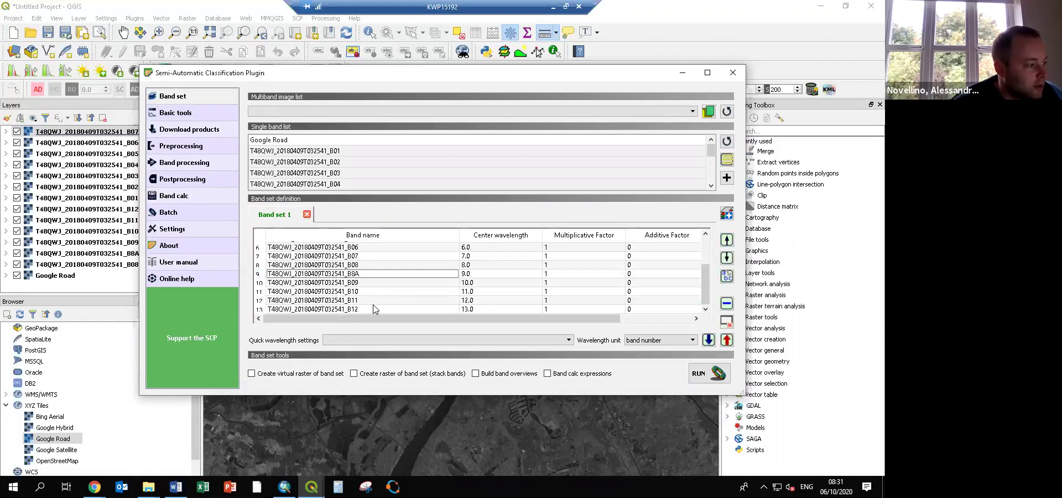
scroll(370, 267, "up", 2)
scroll(371, 258, "down", 2)
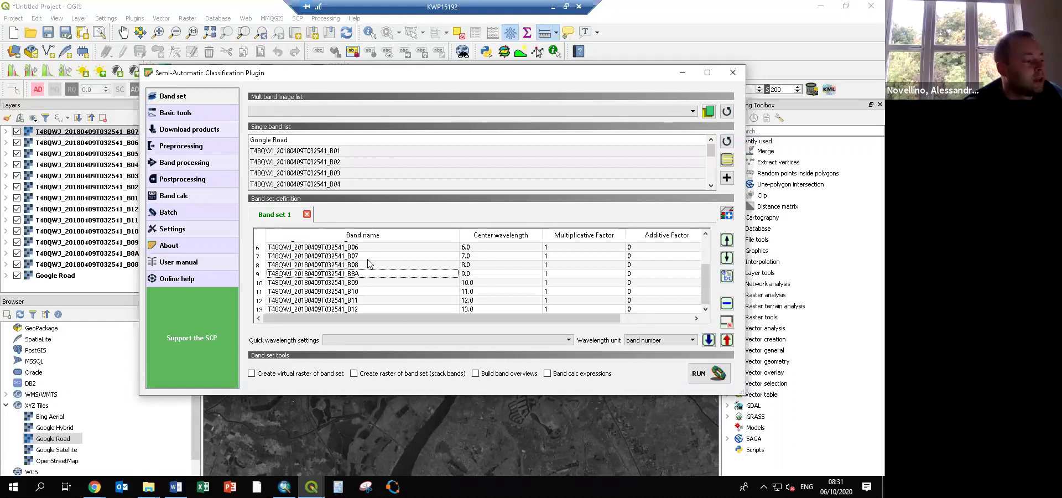
Apply the Sentinel-2 [bands 2, 3, 4, 5, 6, 7, 8, 8A, 11, 12] quick wavelength setting to Band set 1 and check the center wavelengths.
left_click(436, 341)
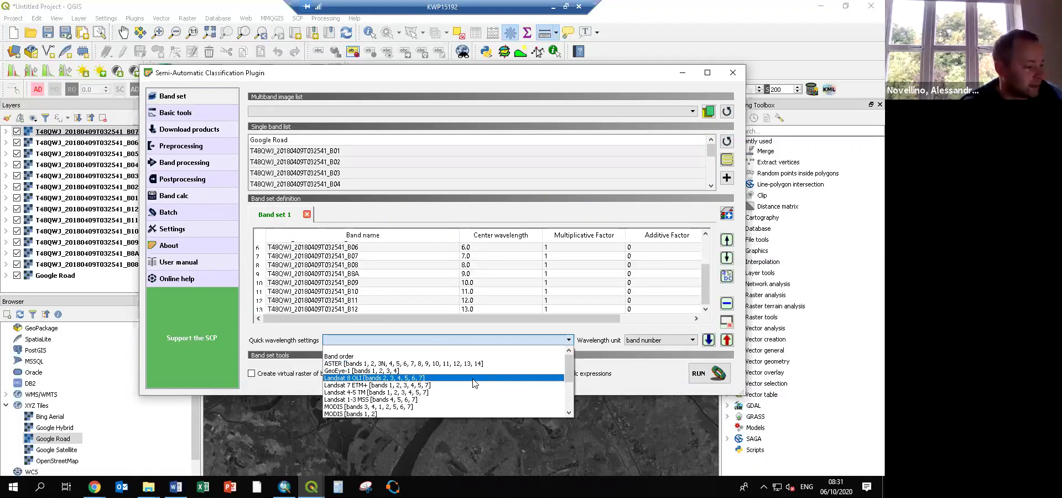
scroll(474, 383, "down", 2)
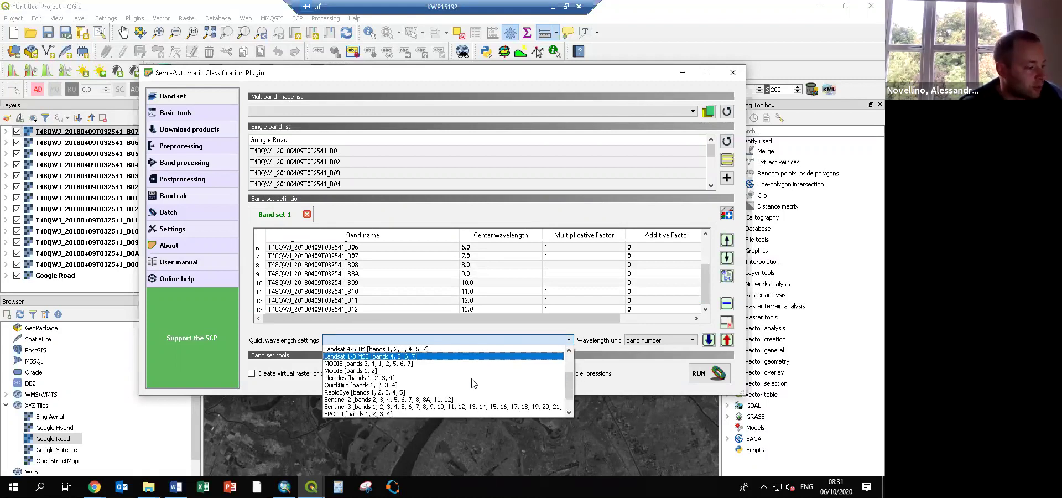
left_click(452, 402)
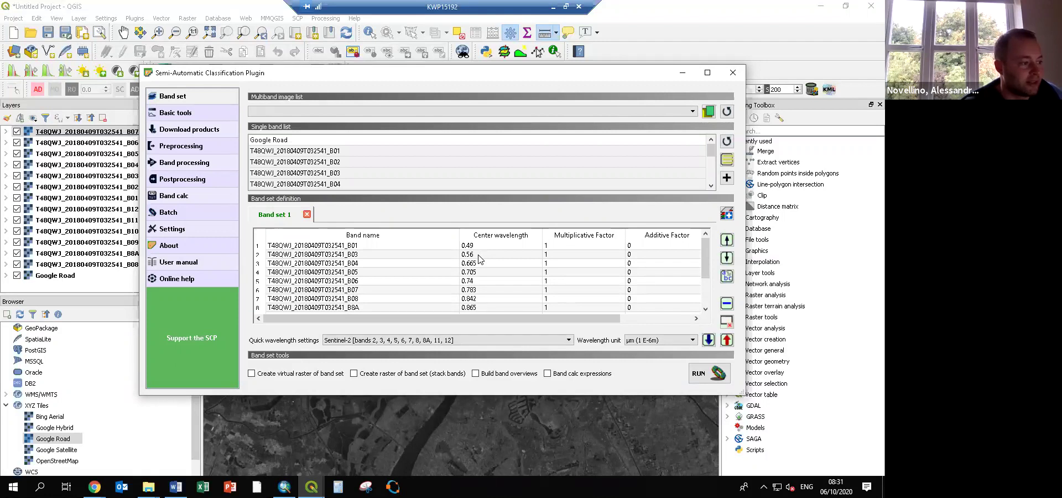
scroll(478, 259, "down", 2)
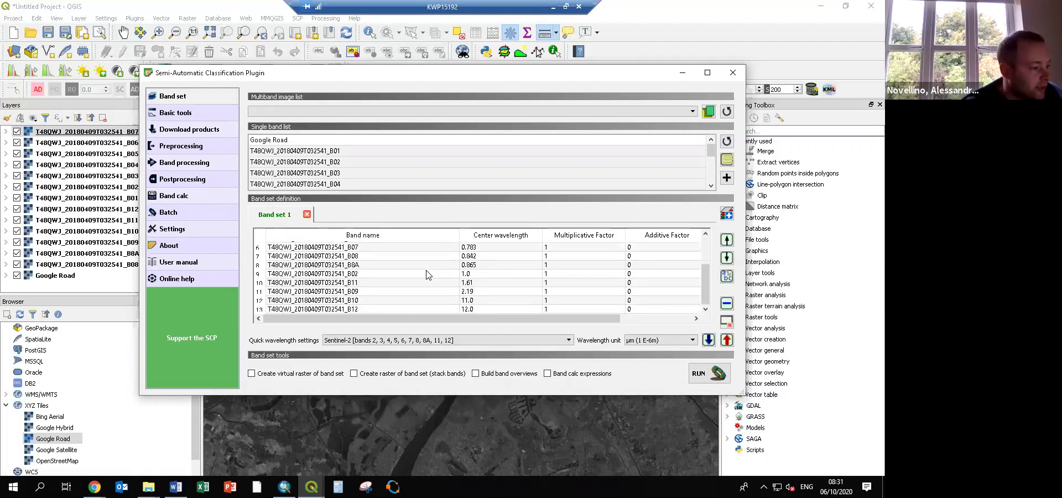
scroll(428, 275, "up", 2)
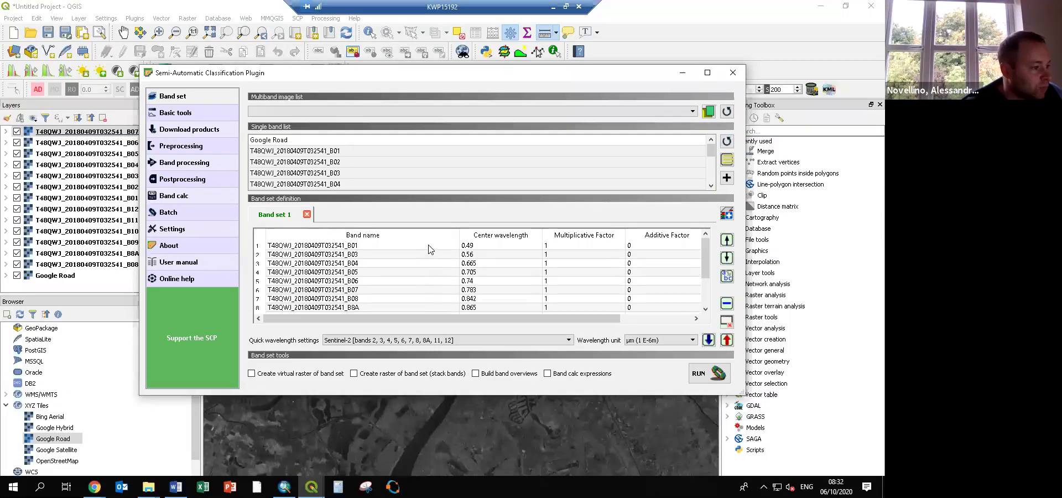
Clear all bands from Band set 1 and confirm the clearing.
left_click(348, 245)
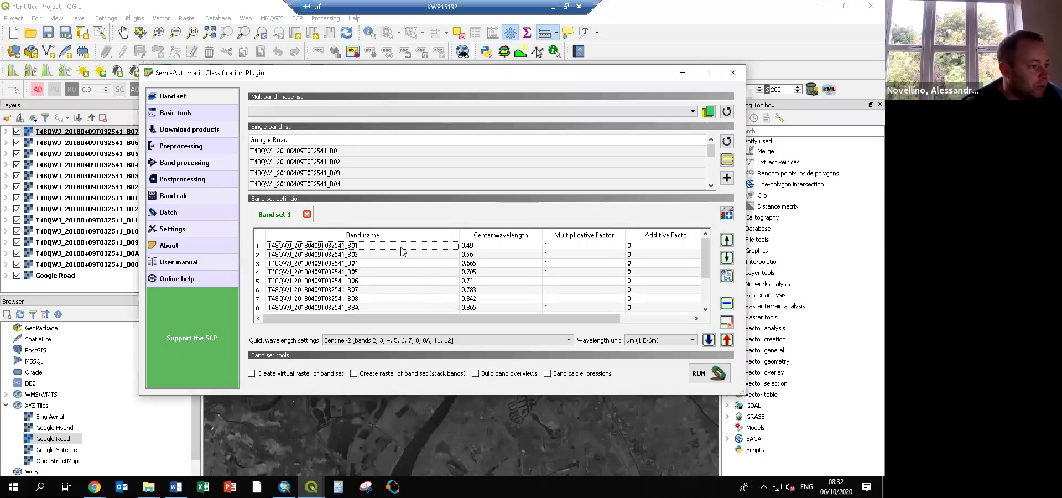
left_click(469, 248)
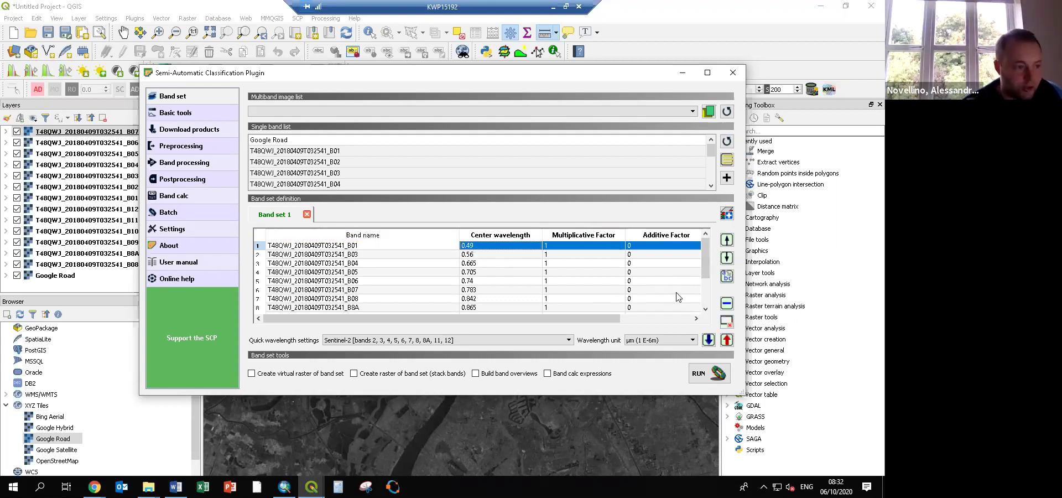
left_click(725, 326)
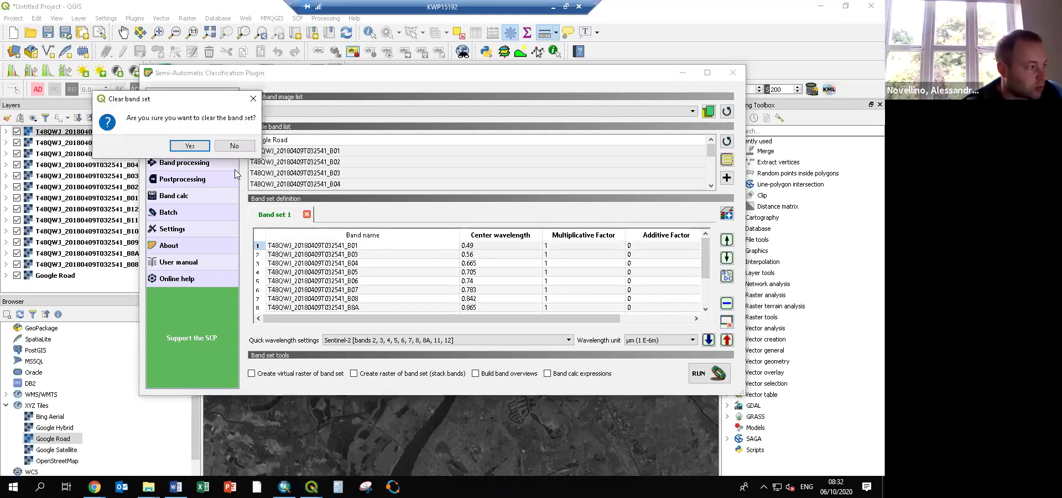
left_click(194, 145)
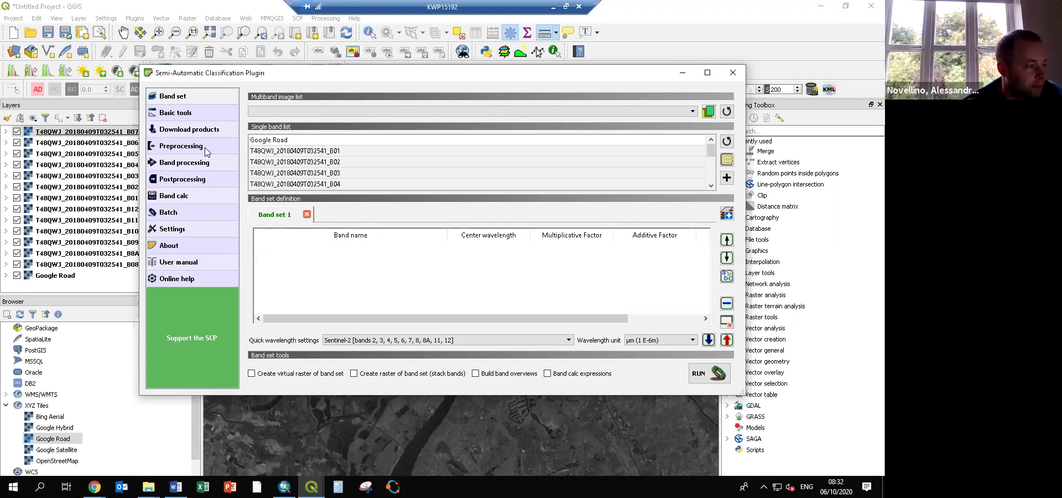
Add only T48QWJ bands B02 to B08, B8A, B11 and B12 to Band set 1, leaving out B01, B09 and B10.
left_click(376, 166)
left_click(376, 162)
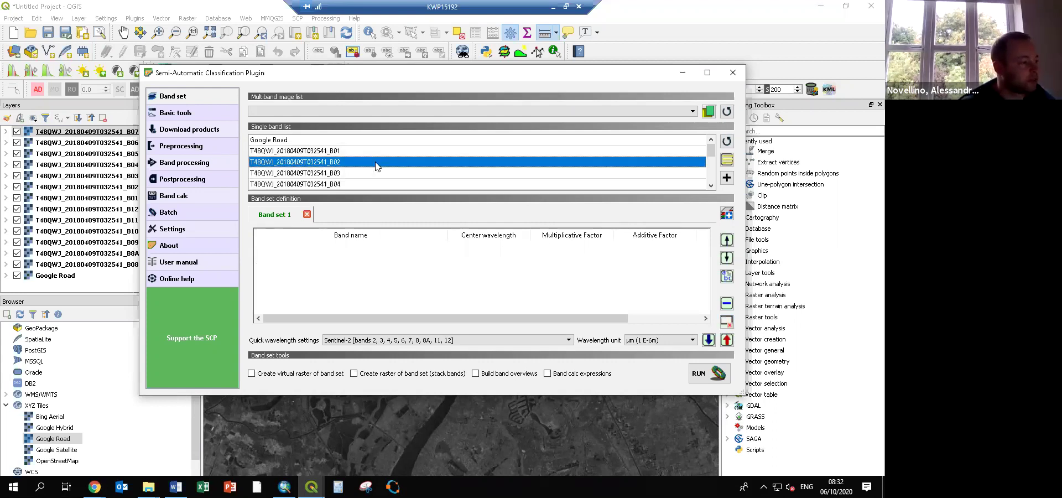
scroll(374, 184, "down", 3)
left_click(349, 169, "shift")
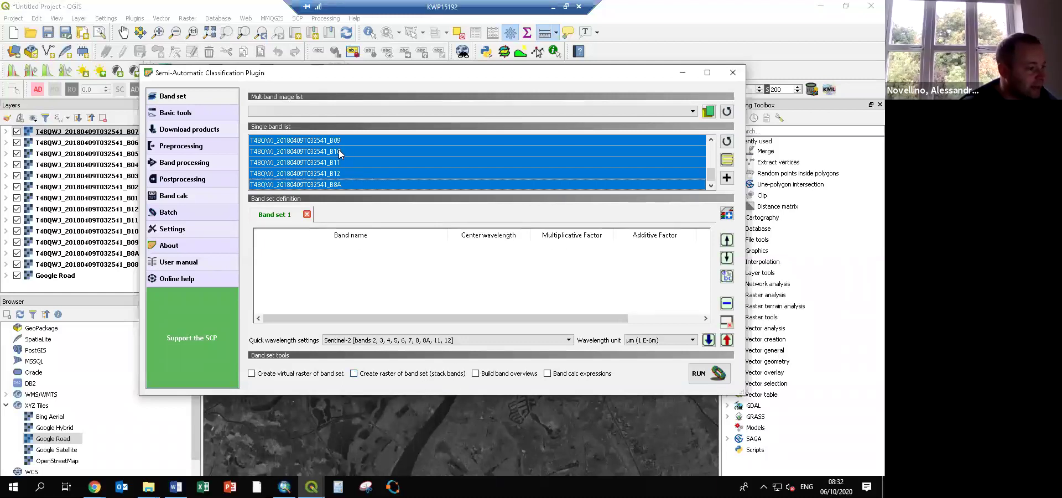
scroll(342, 157, "up", 2)
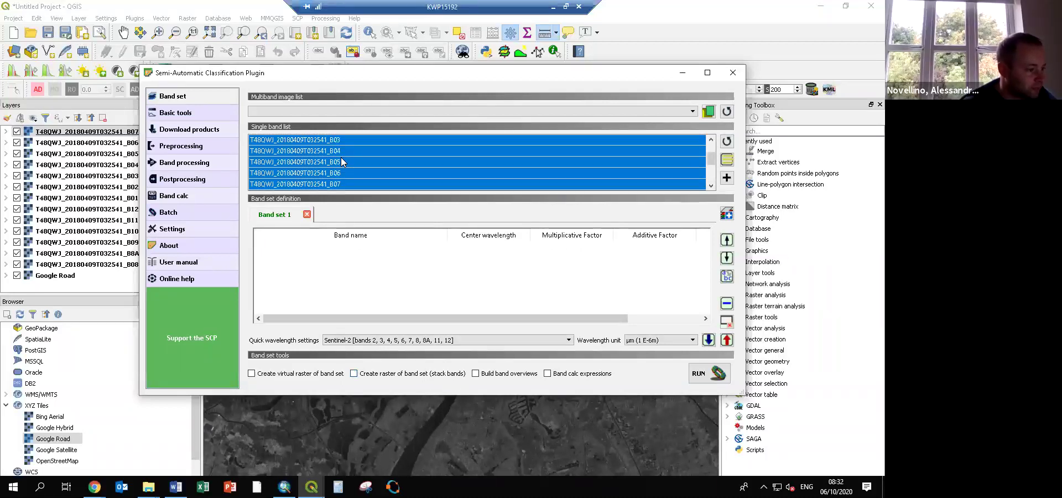
scroll(340, 157, "down", 1)
left_click(452, 163, "shift")
left_click(725, 180)
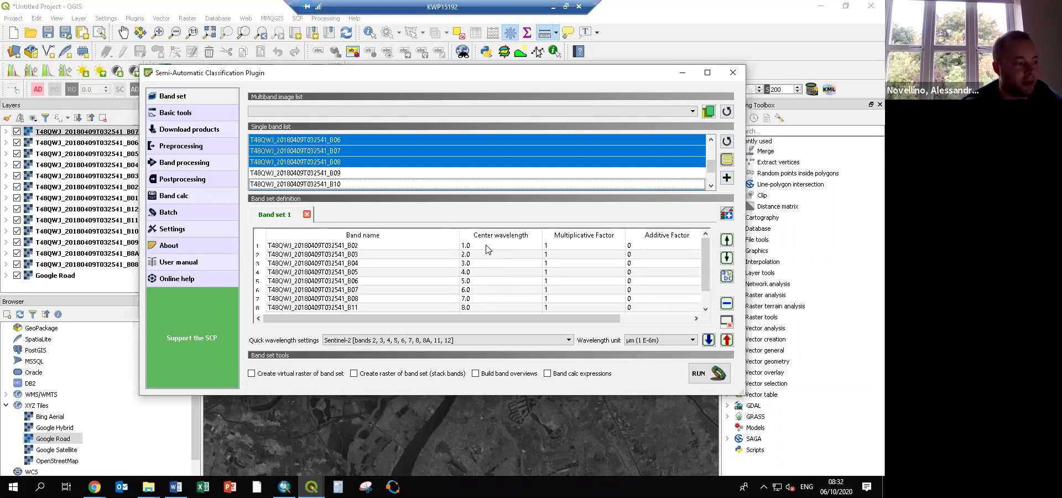
Apply the Sentinel-2 [bands 2, 3, 4, 5, 6, 7, 8, 8A, 11, 12] wavelength preset to Band set 1 and review each band's center wavelength.
left_click(488, 342)
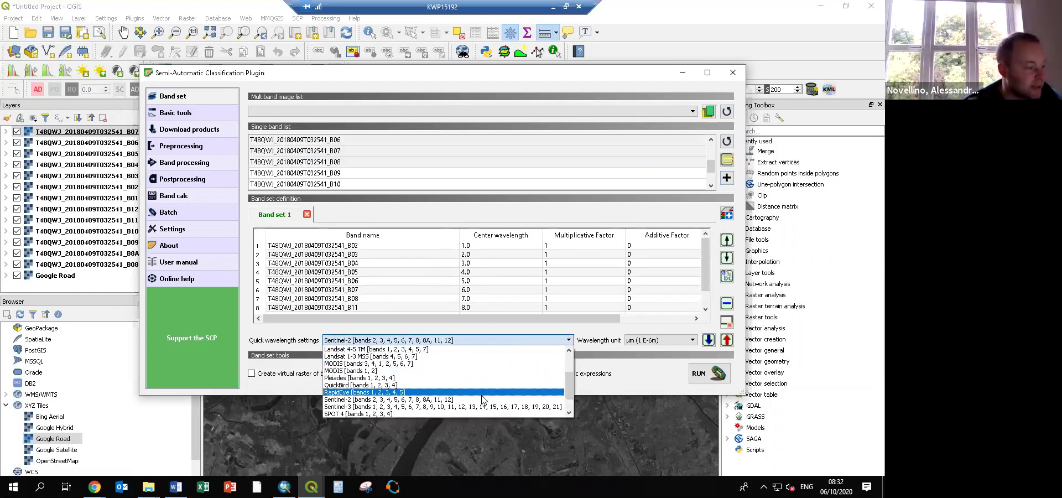
left_click(485, 399)
left_click(474, 340)
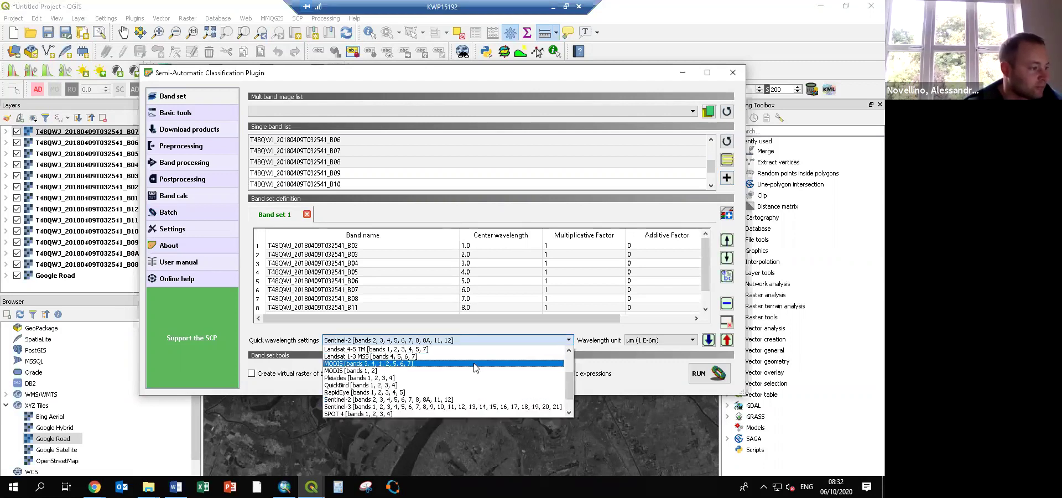
left_click(473, 363)
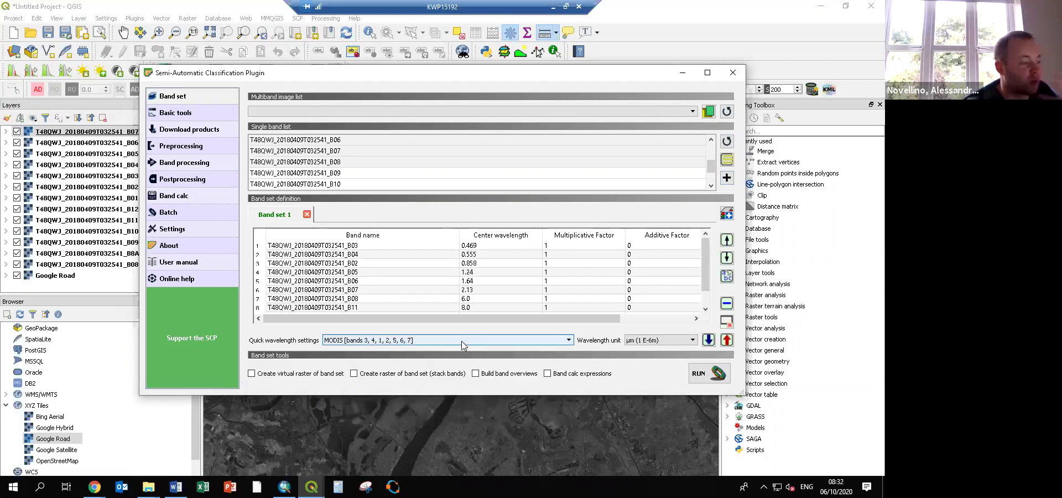
left_click(461, 341)
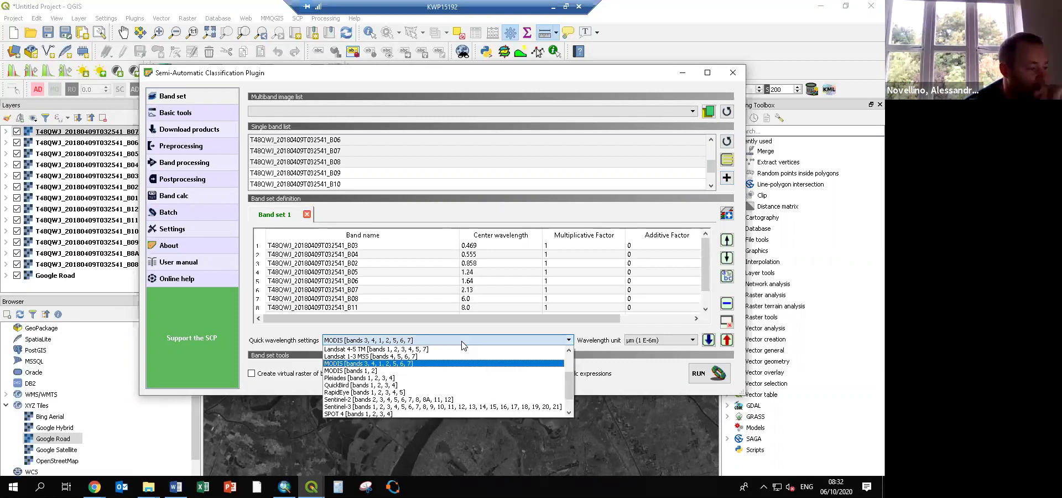
left_click(475, 399)
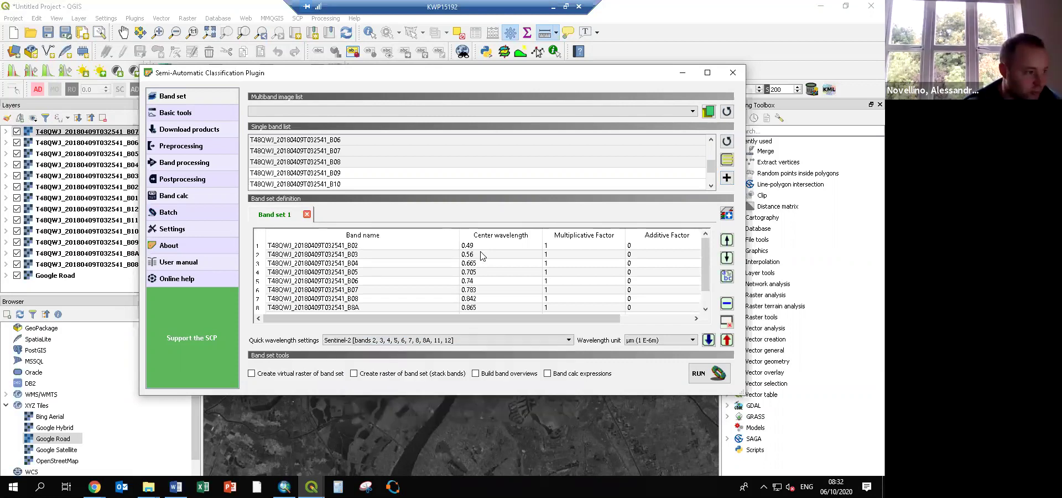
scroll(479, 255, "down", 1)
scroll(475, 255, "up", 1)
scroll(473, 255, "down", 1)
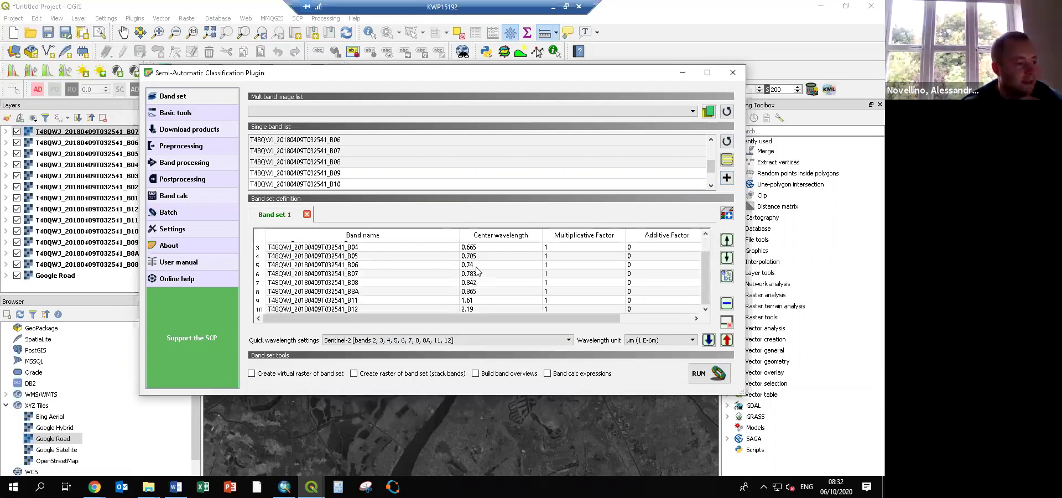
scroll(472, 254, "up", 1)
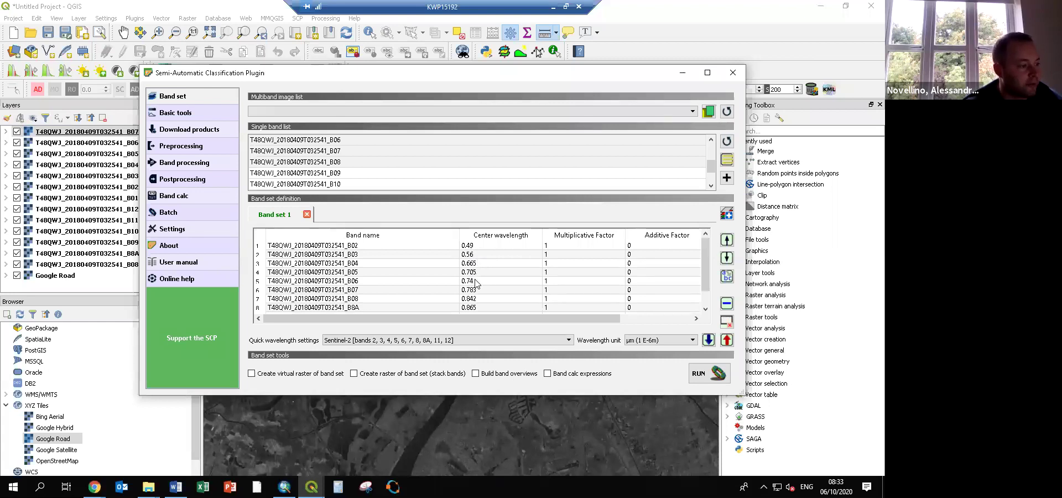
scroll(475, 273, "down", 1)
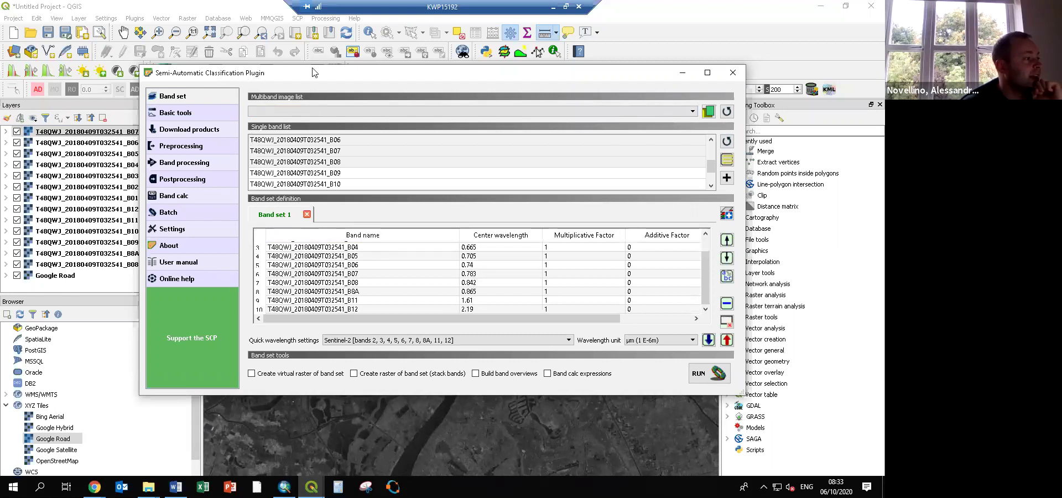
Set the band set's RGB color composite to 3-2-1, then return to the plugin window and review the Band set 1 list.
left_click_drag(356, 65, 598, 53)
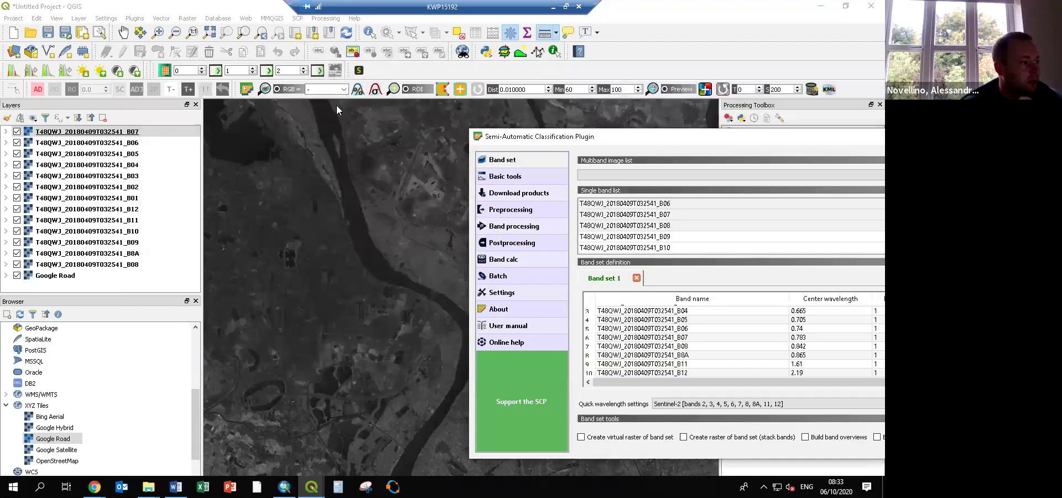
left_click(337, 90)
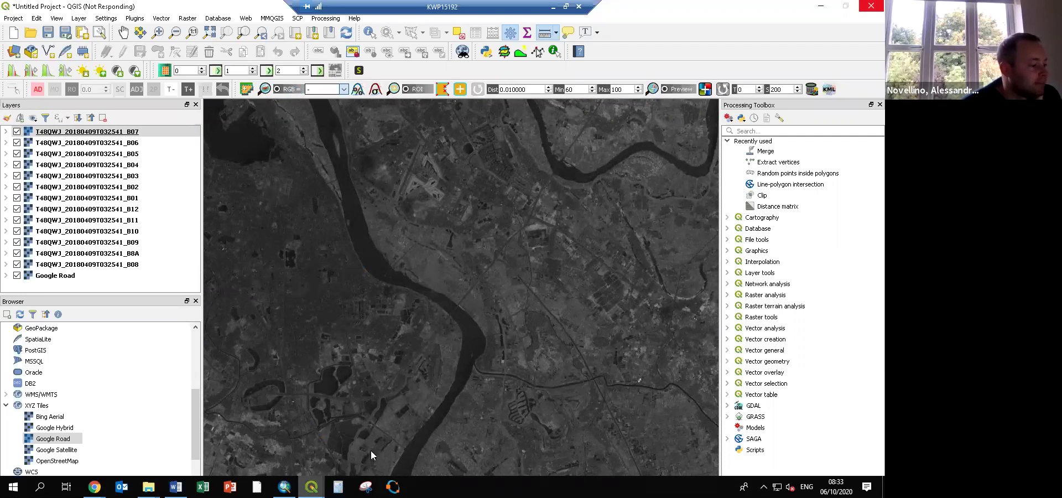
mouse_move(311, 487)
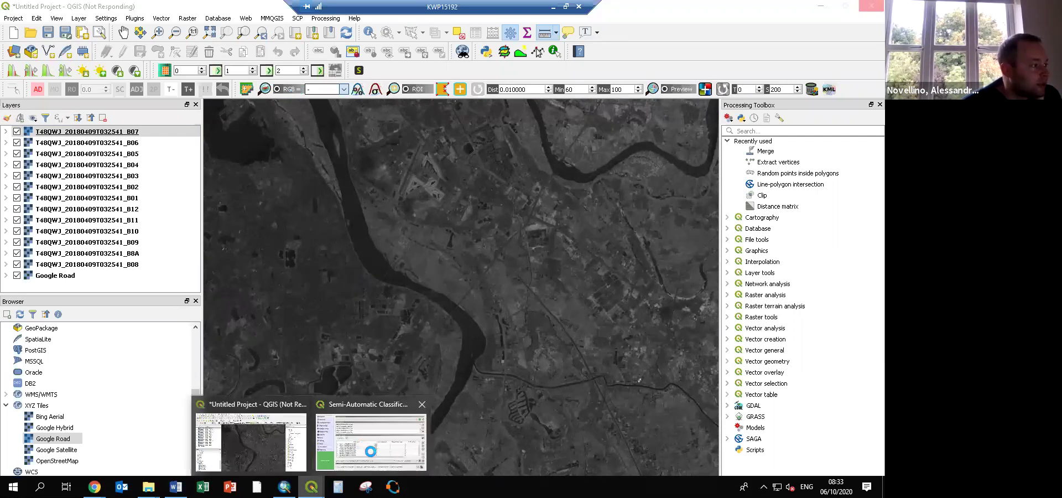
left_click(372, 453)
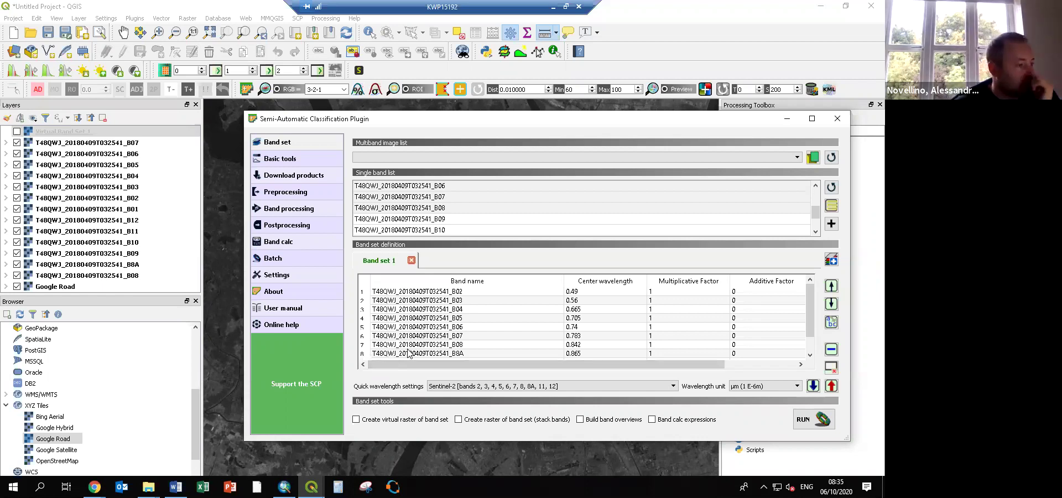
scroll(456, 326, "down", 1)
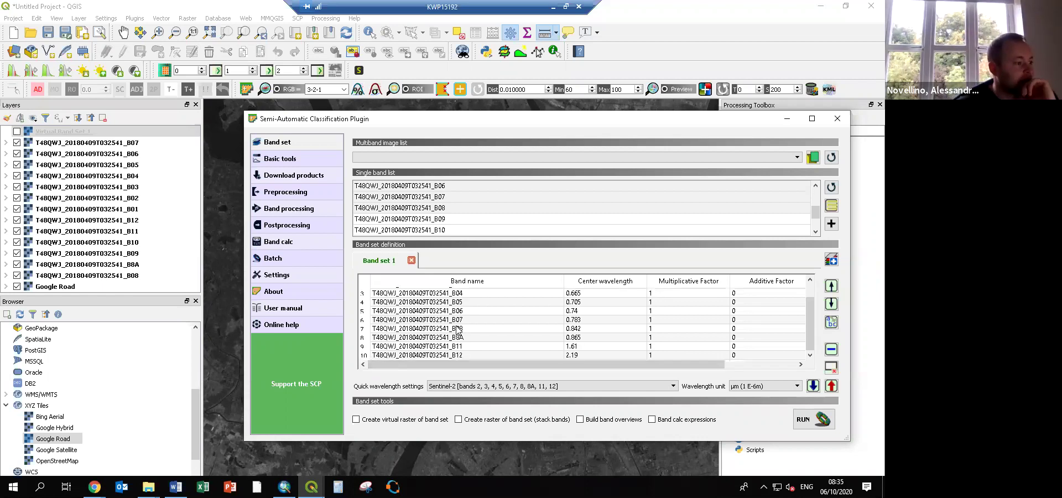
Open the Sentinel-2 conversion in Preprocessing and start choosing the band directory, widening the folder dialog to show full names.
left_click(303, 195)
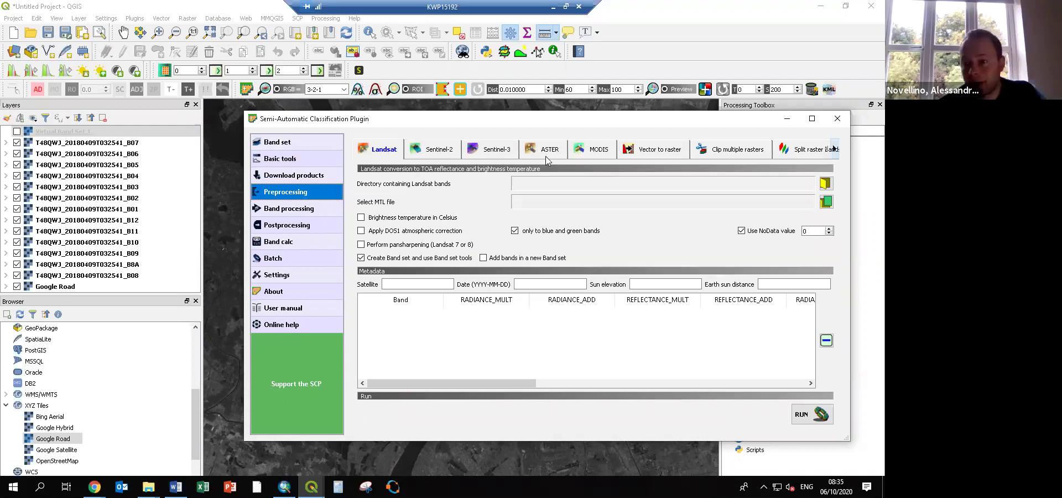
left_click(456, 160)
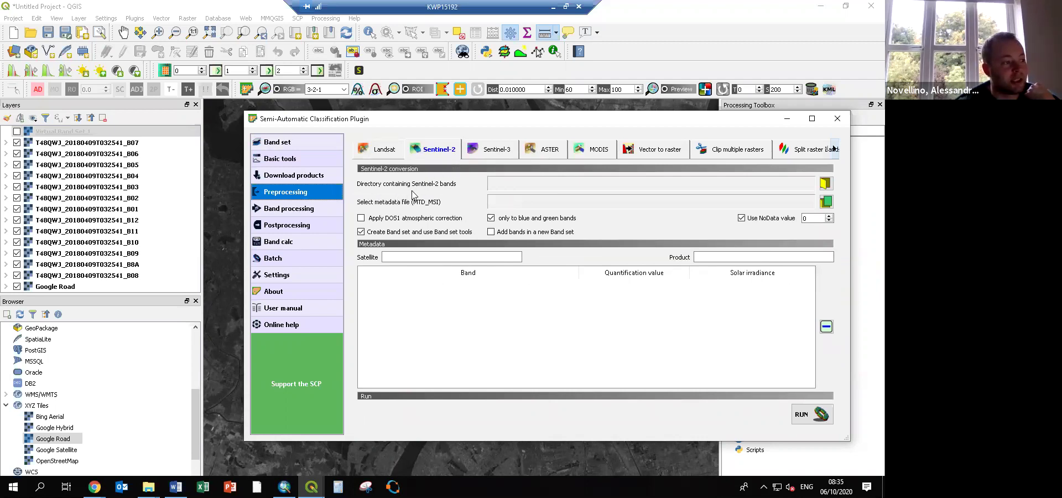
left_click(822, 189)
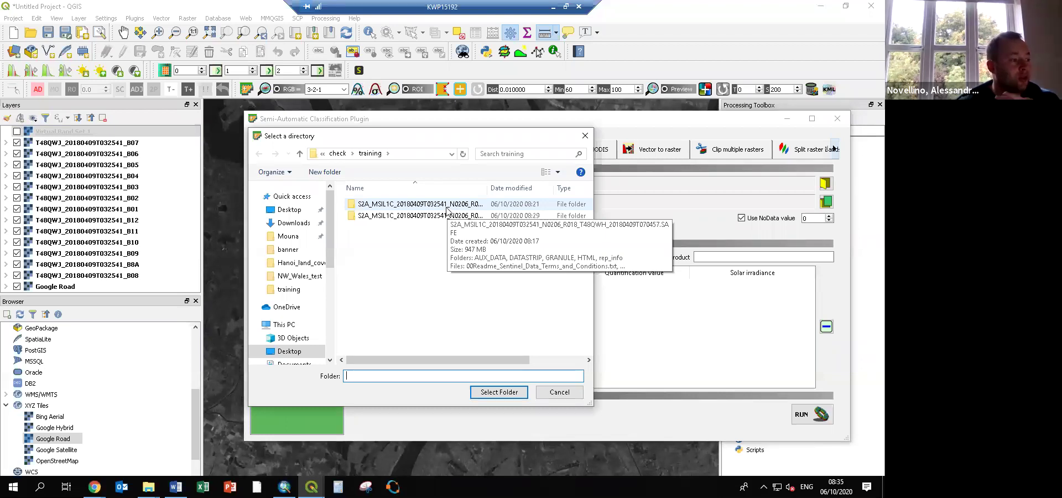
left_click_drag(246, 214, 91, 214)
left_click_drag(330, 188, 479, 193)
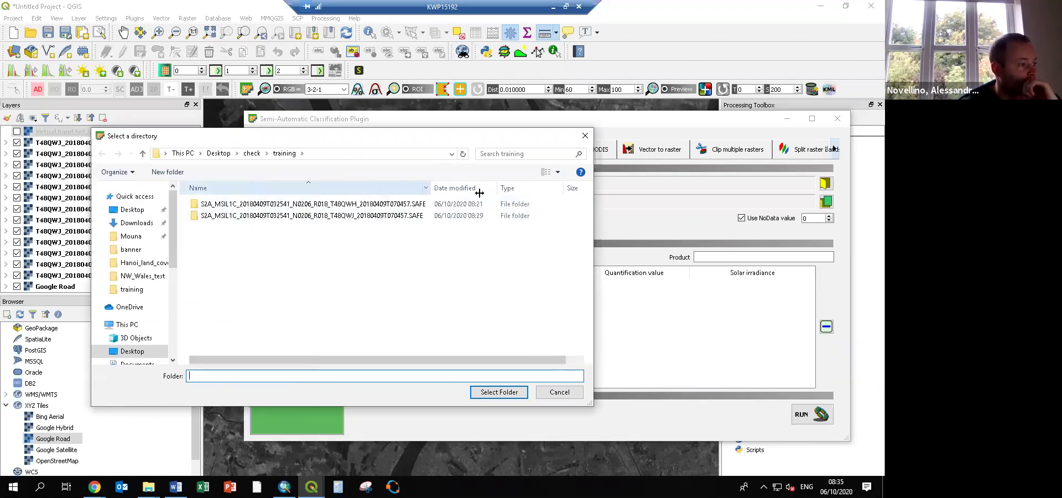
Load the T48QWH granule's IMG_DATA folder as the Sentinel-2 band directory and review the listed bands.
double_click(458, 204)
double_click(350, 230)
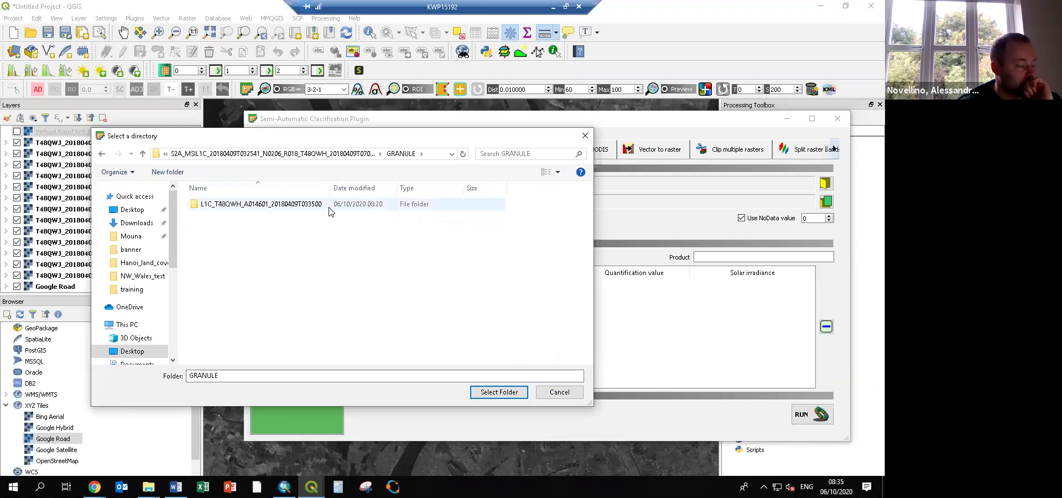
double_click(329, 206)
double_click(326, 216)
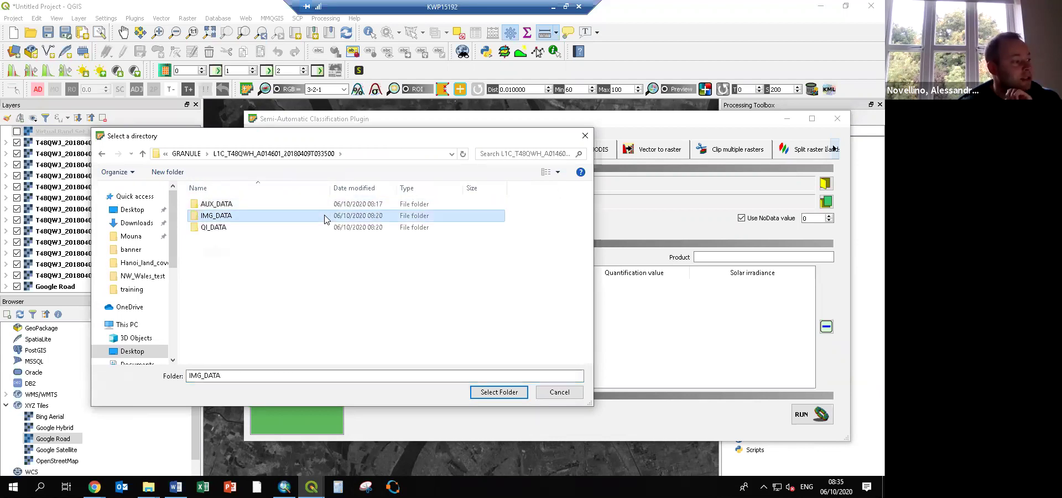
left_click(326, 153)
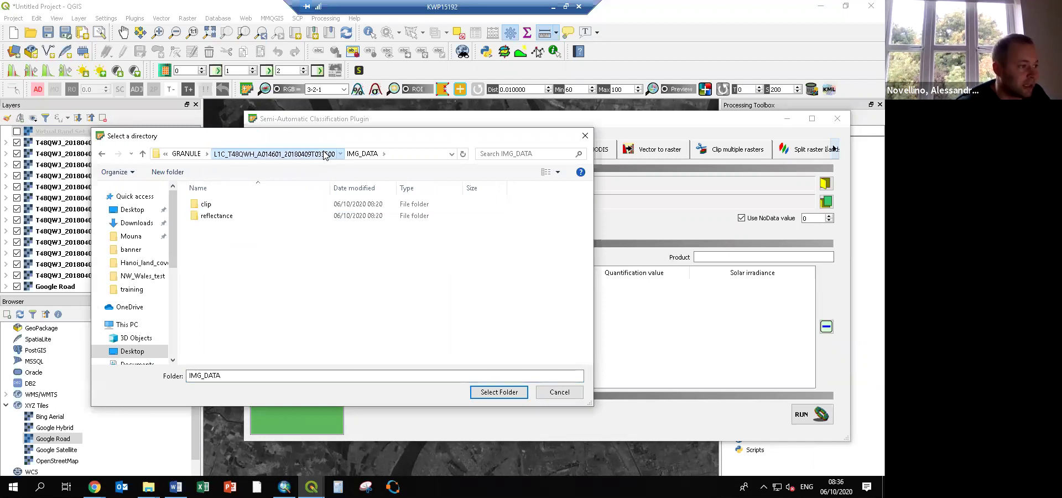
left_click(148, 487)
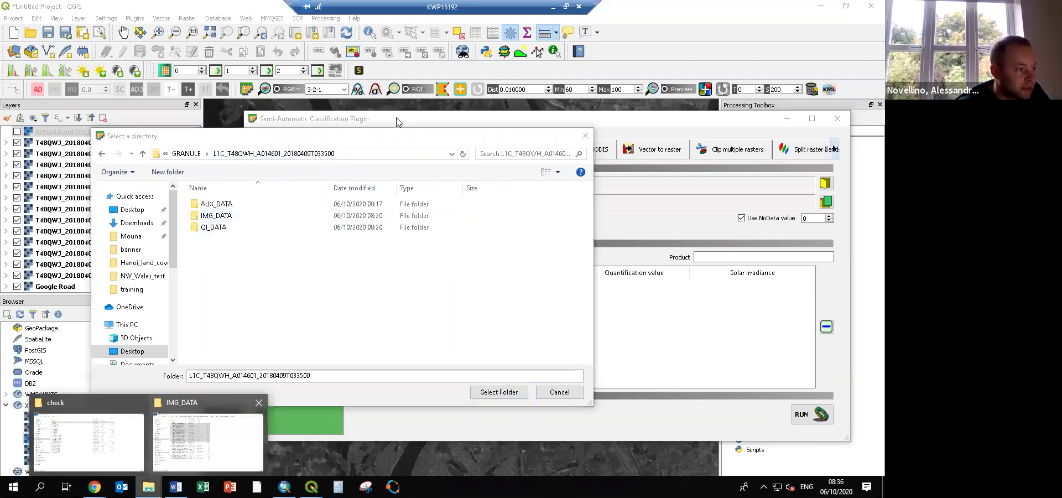
key("alt+Tab")
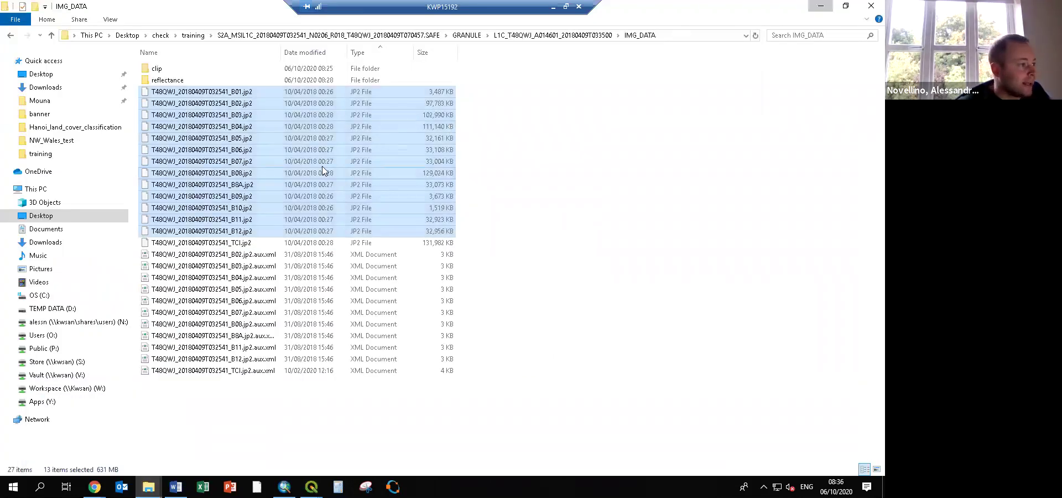
key("alt+Tab")
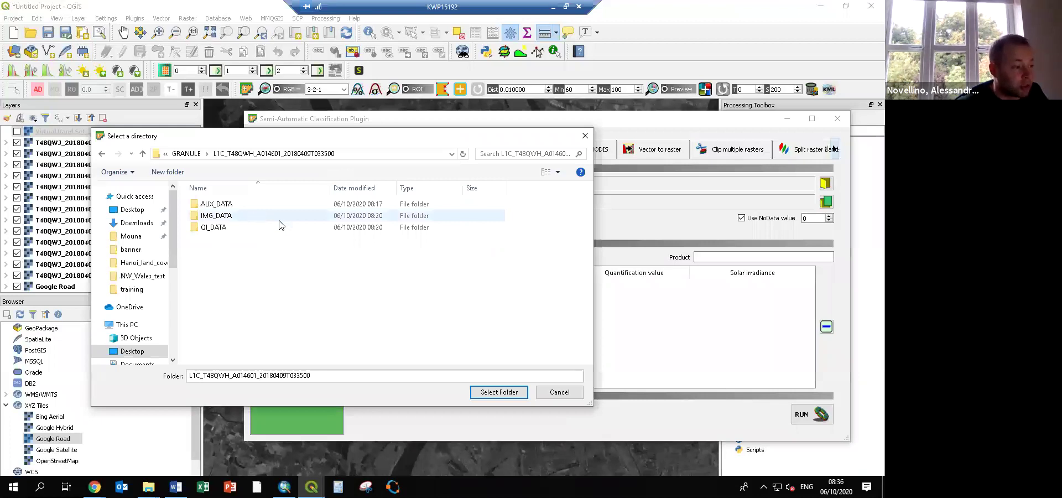
left_click(516, 391)
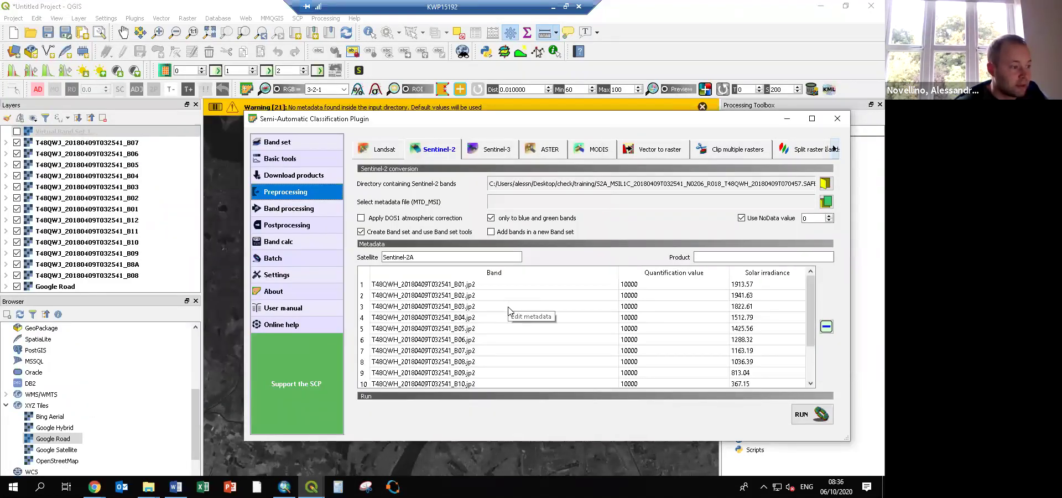
scroll(519, 337, "down", 1)
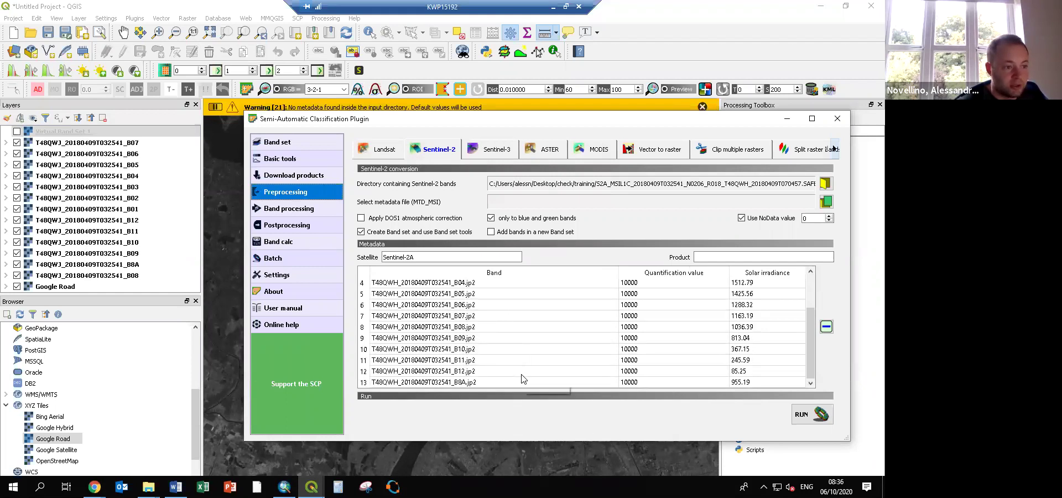
scroll(523, 378, "up", 1)
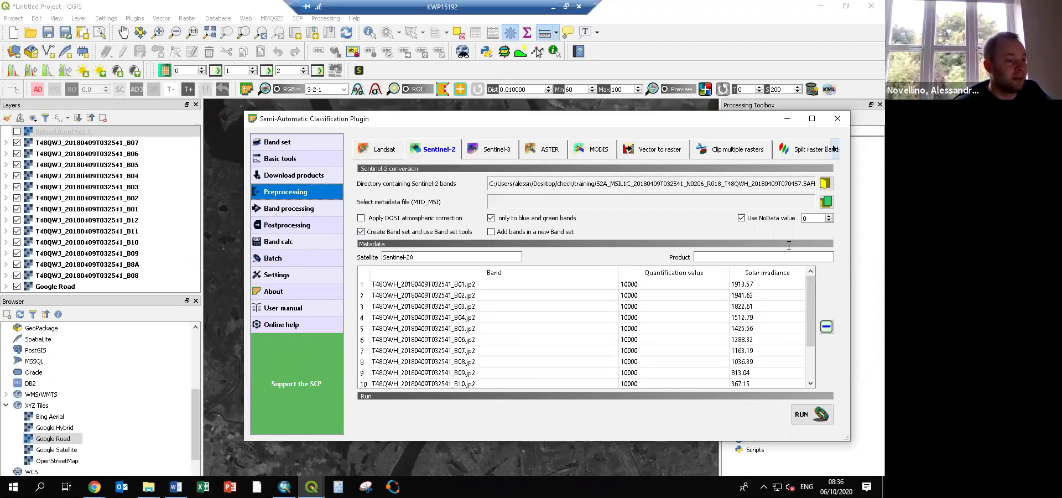
Locate MTD_MSIL1C.xml in the T48QWJ and T48QWH SAFE folders in File Explorer, then return to the plugin window in QGIS.
left_click(148, 486)
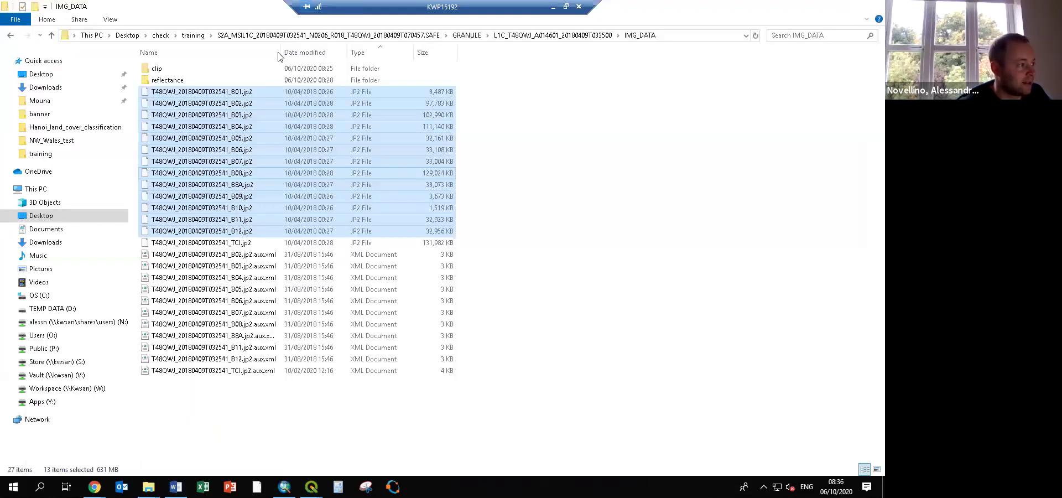
left_click(286, 35)
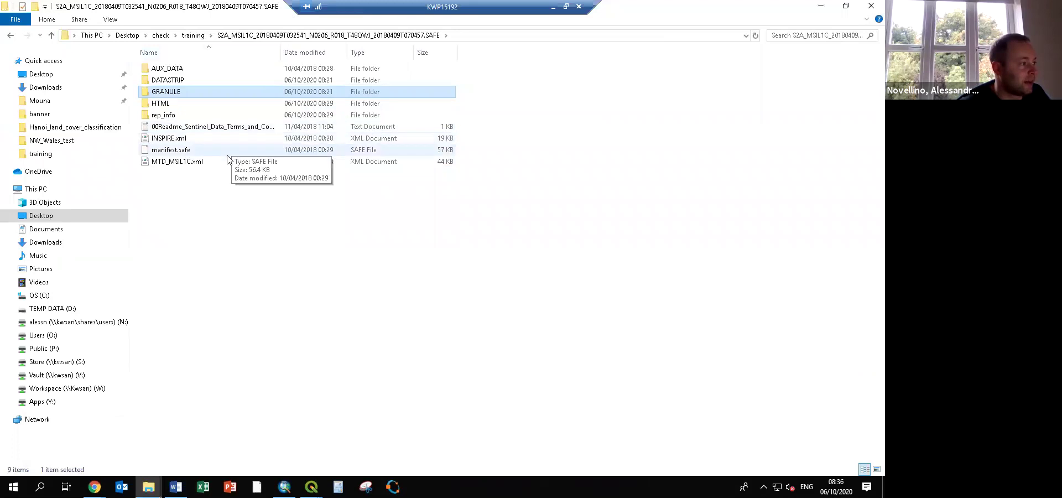
left_click(164, 163)
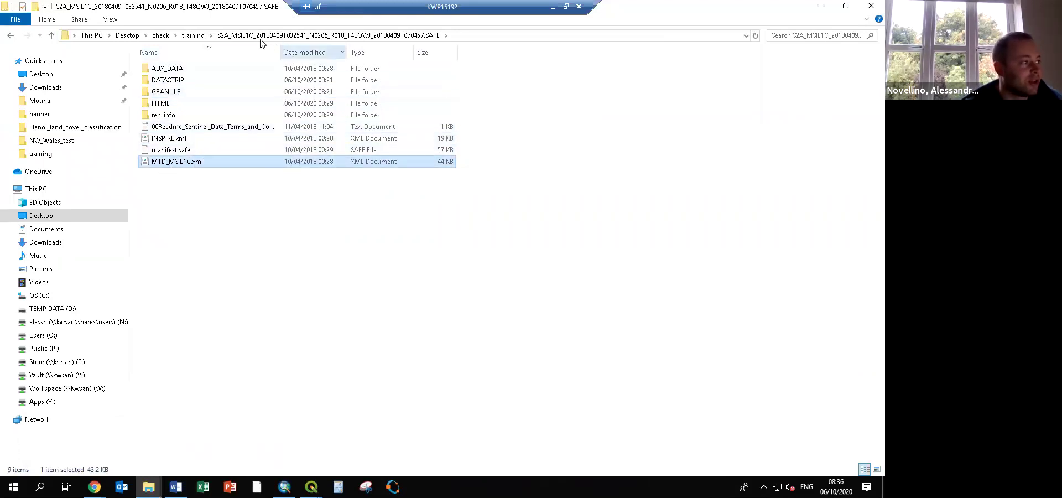
left_click(195, 35)
double_click(235, 70)
left_click(236, 162)
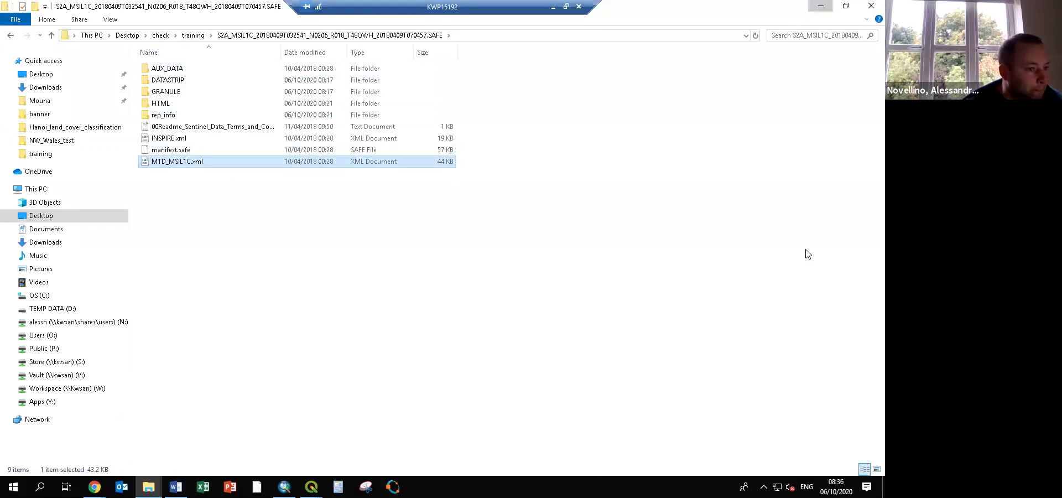
key("alt+Tab")
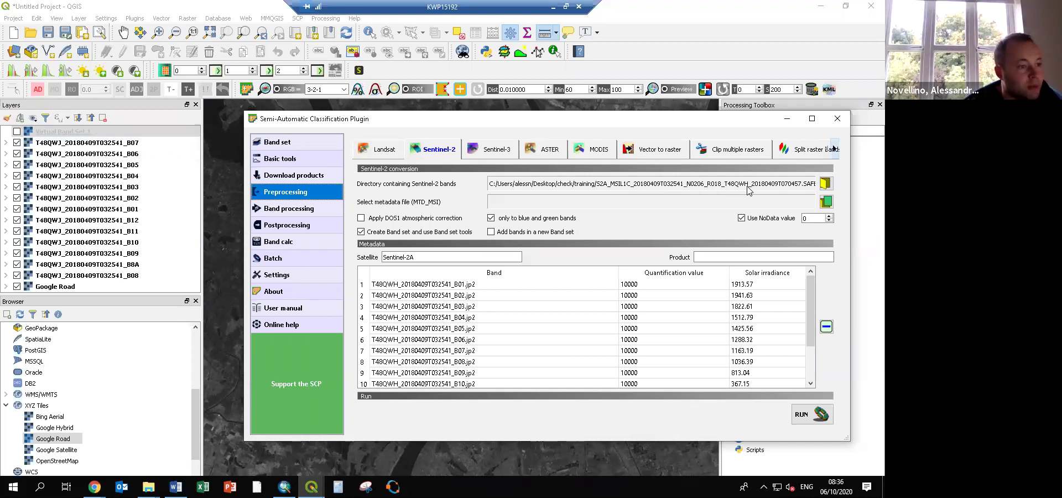
Set the Sentinel-2 band directory to IMG_DATA inside the T48QWJ SAFE folder's granule.
left_click(825, 183)
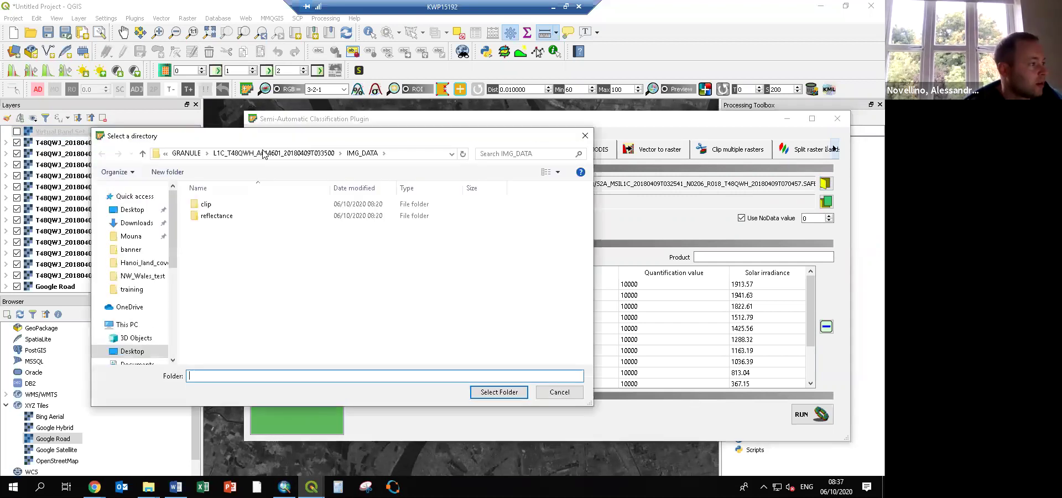
left_click(263, 153)
left_click(192, 154)
left_click(194, 154)
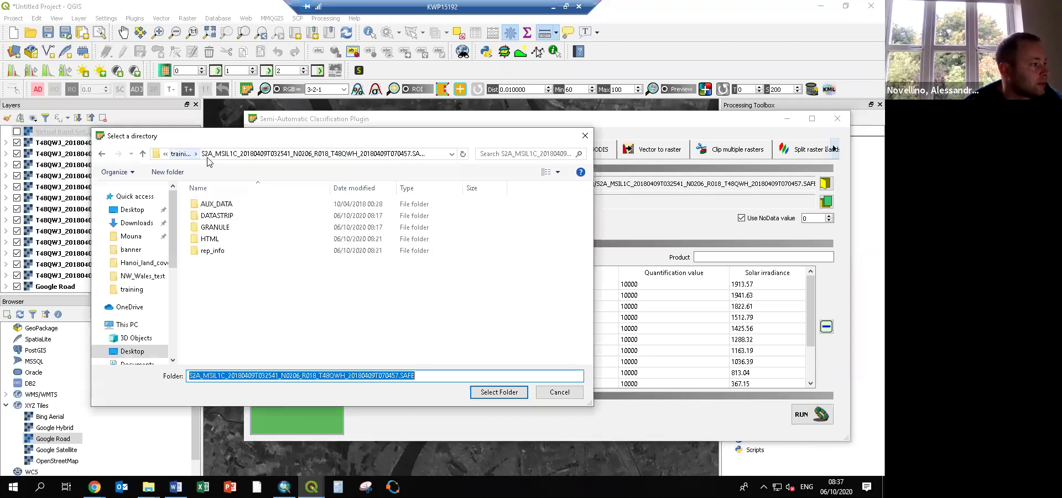
left_click(235, 154)
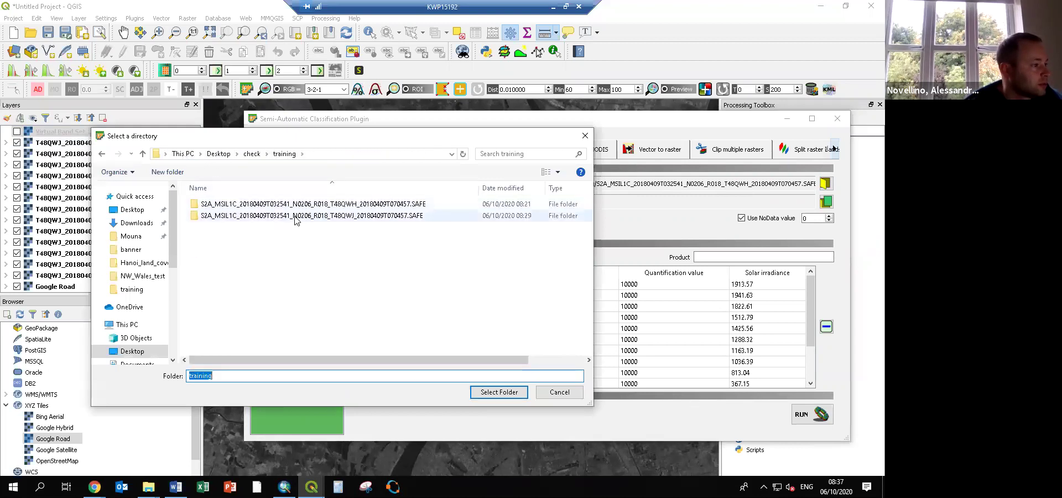
double_click(375, 216)
left_click(290, 228)
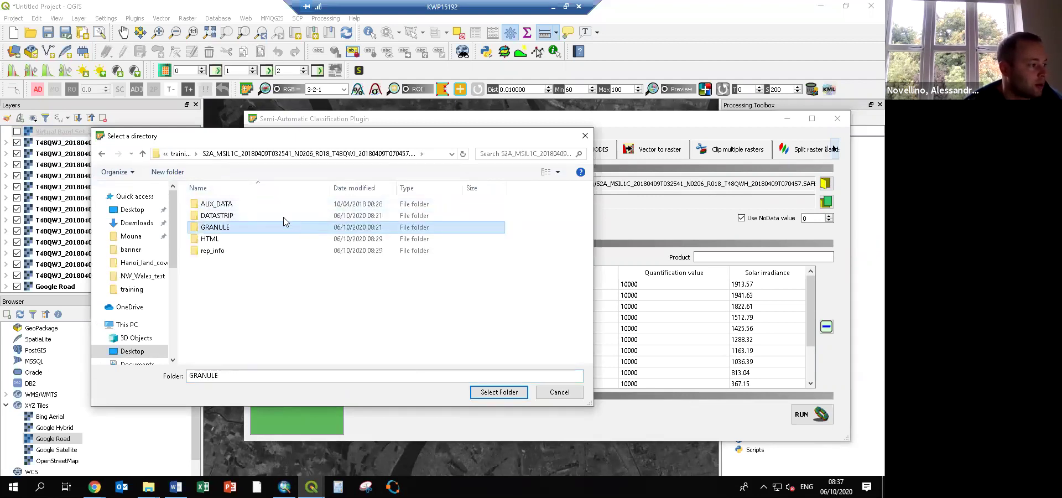
double_click(283, 224)
double_click(269, 204)
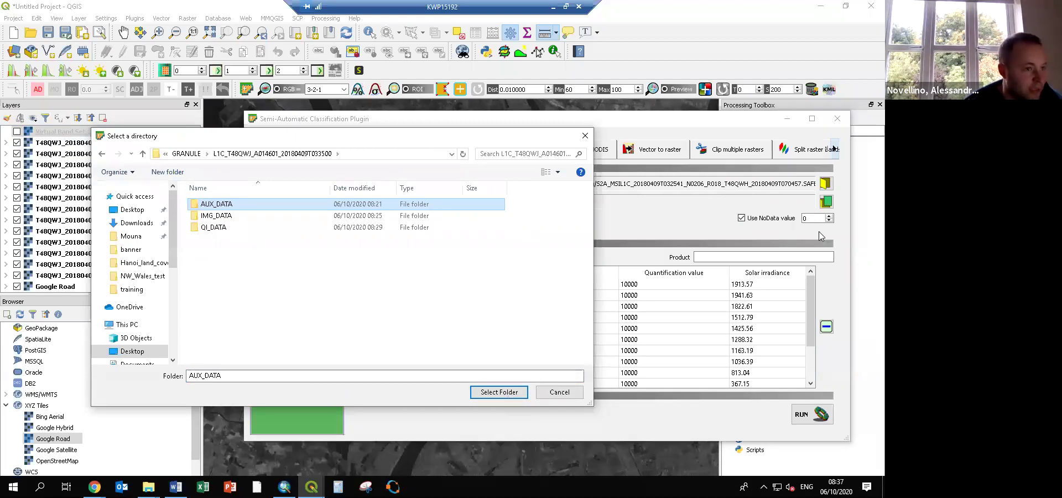
left_click(499, 392)
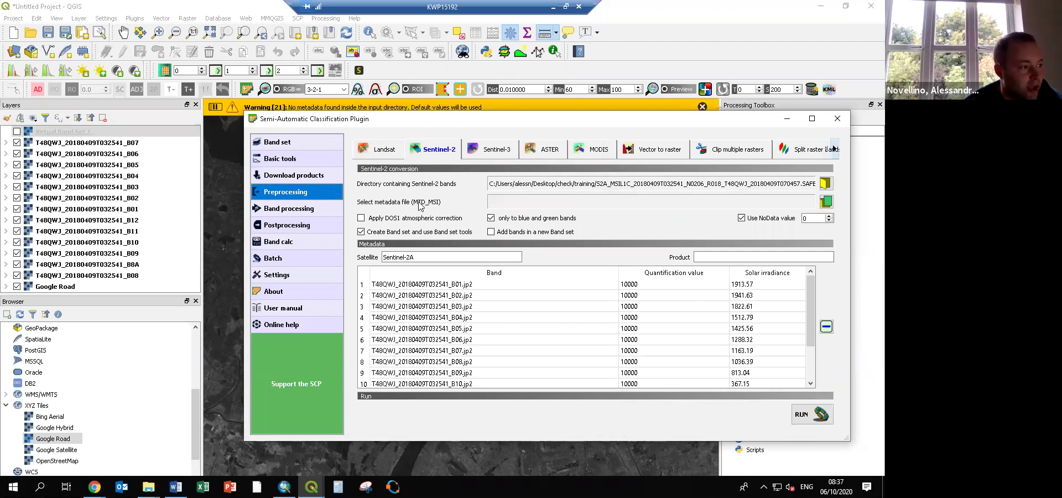
Load MTD_MSIL1C.xml from the T48QWJ SAFE folder as the conversion's metadata file and review the band metadata table.
left_click(827, 203)
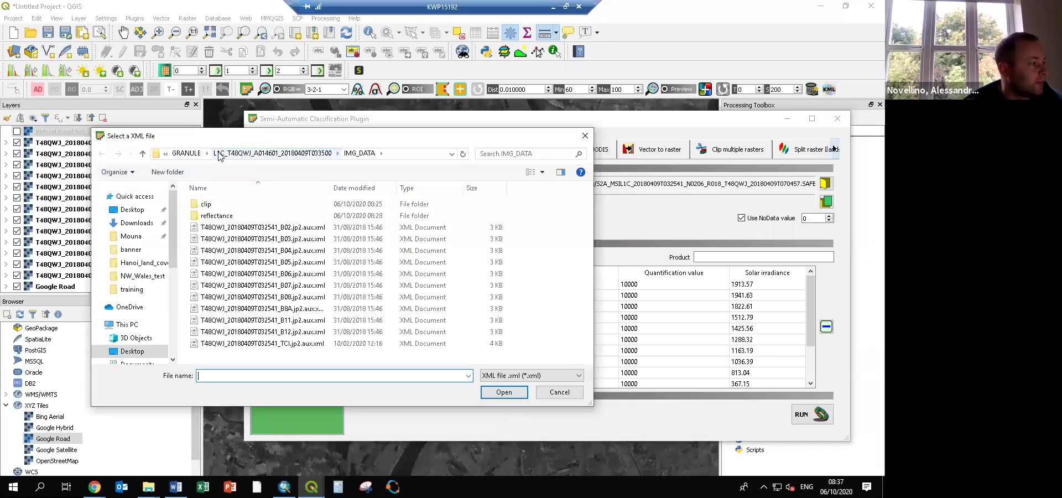
left_click(205, 156)
left_click(180, 159)
left_click(180, 155)
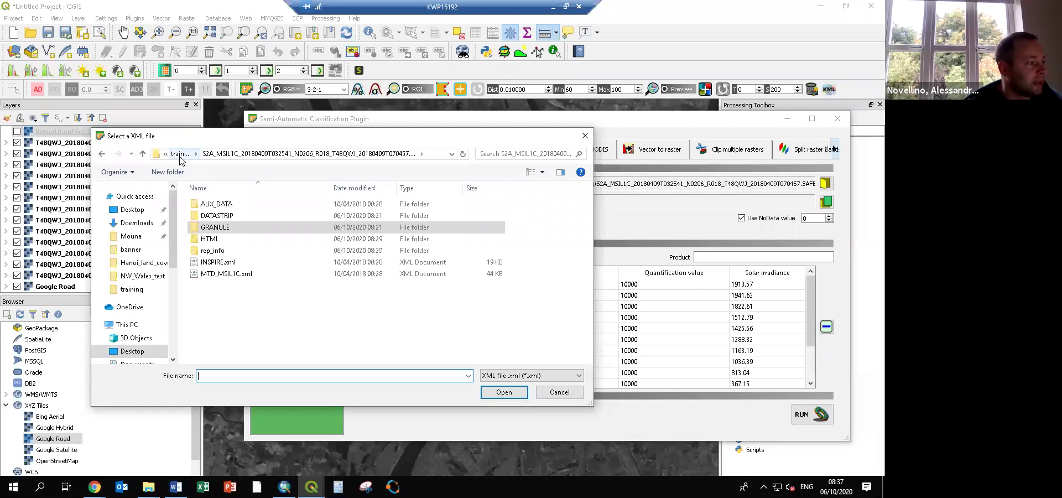
double_click(357, 215)
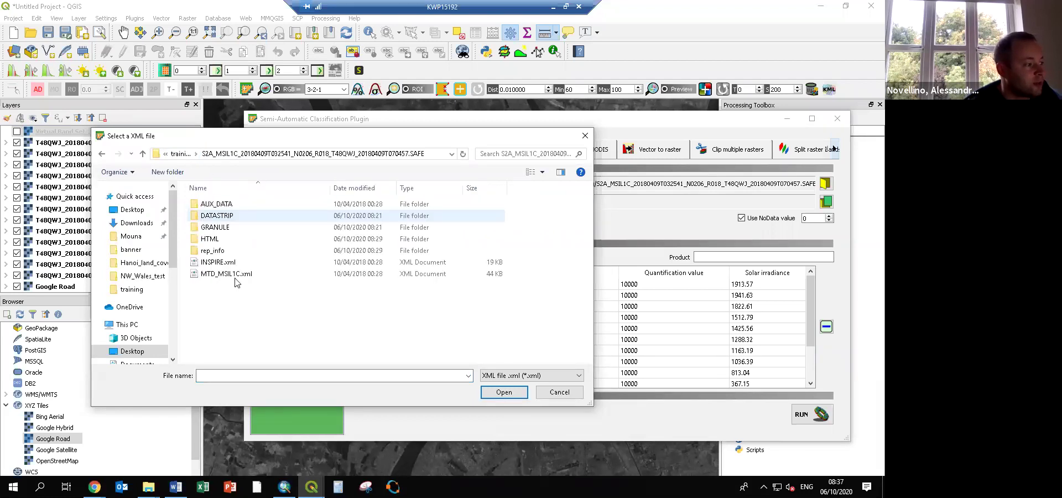
left_click(233, 275)
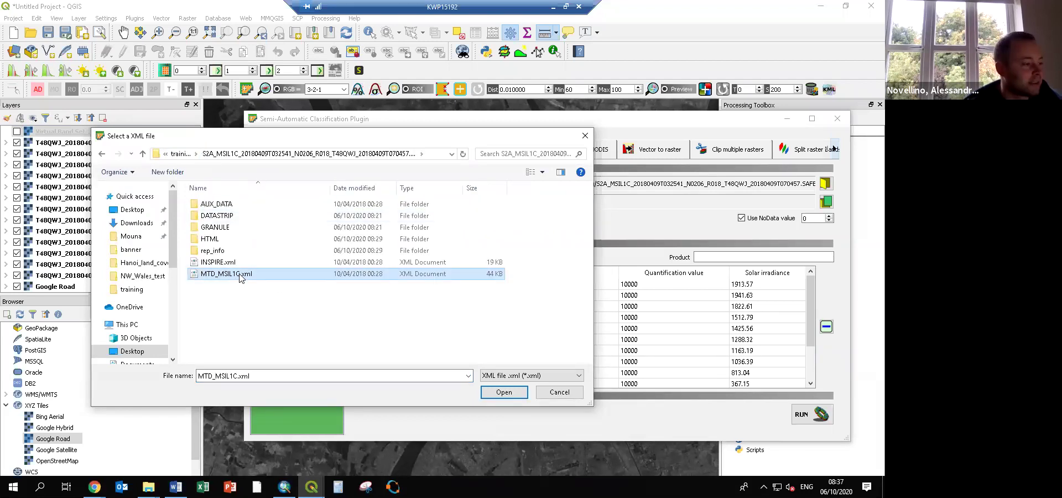
left_click(502, 391)
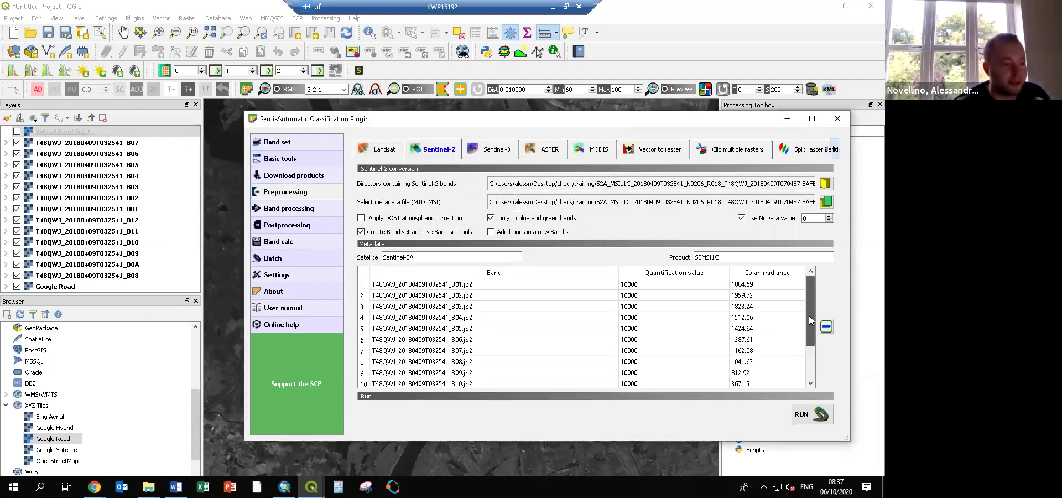
left_click_drag(807, 290, 808, 338)
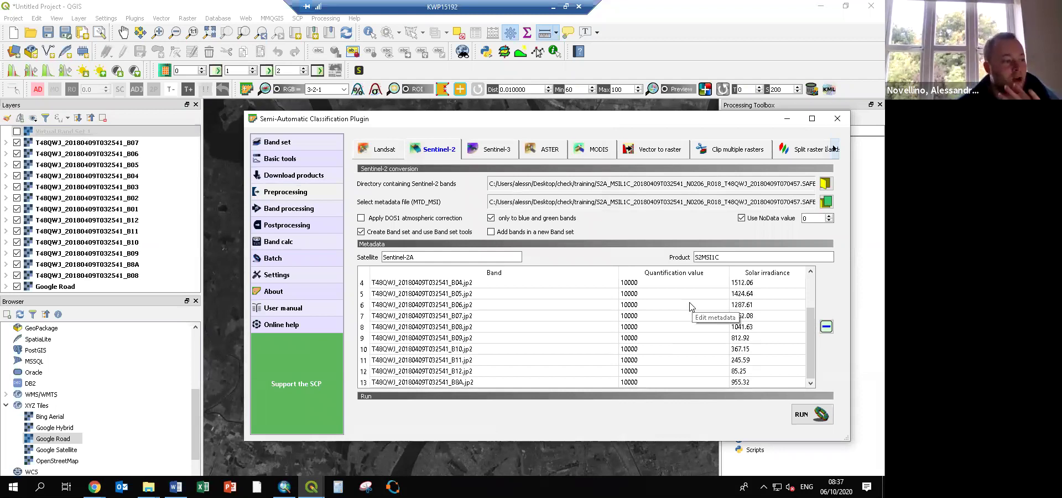
scroll(690, 306, "up", 1)
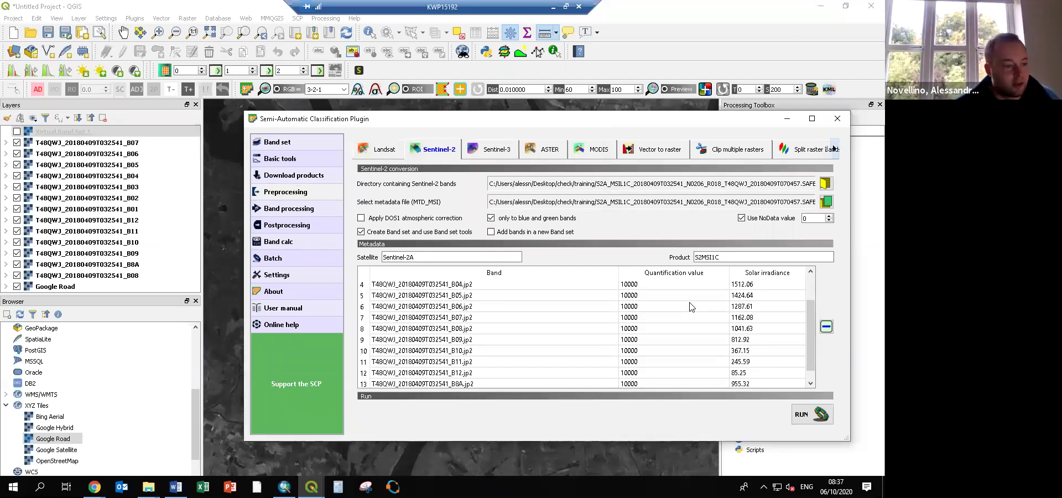
Start running the Sentinel-2 conversion and cancel at the output directory choice.
left_click(808, 422)
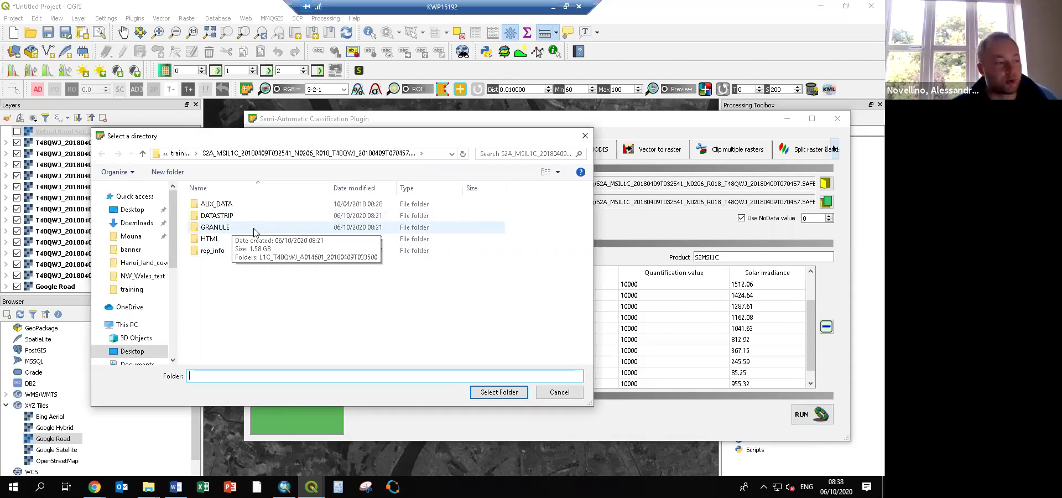
left_click(585, 135)
Close the plugin window and remove all T48QWJ band layers, B01 to B12 and B8A, keeping Google Road.
left_click(839, 119)
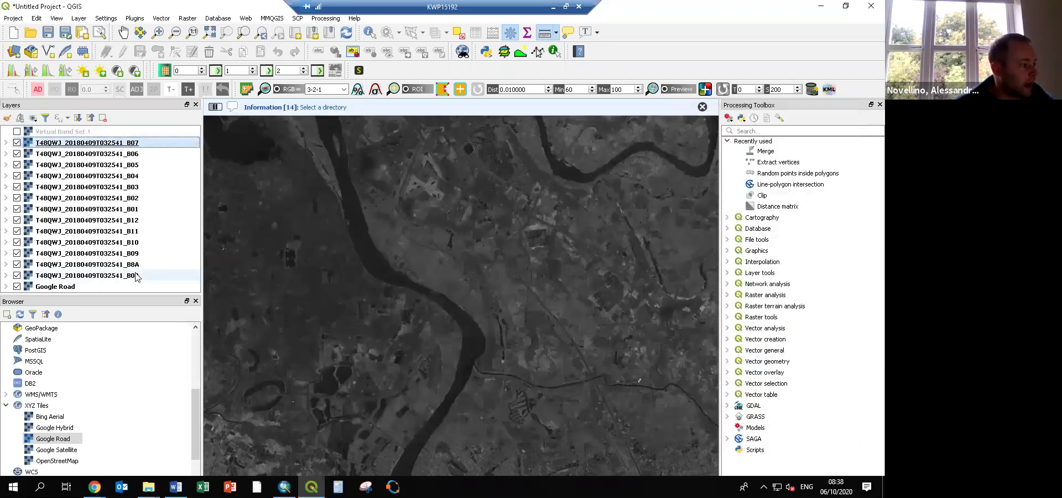
left_click(139, 274, "shift")
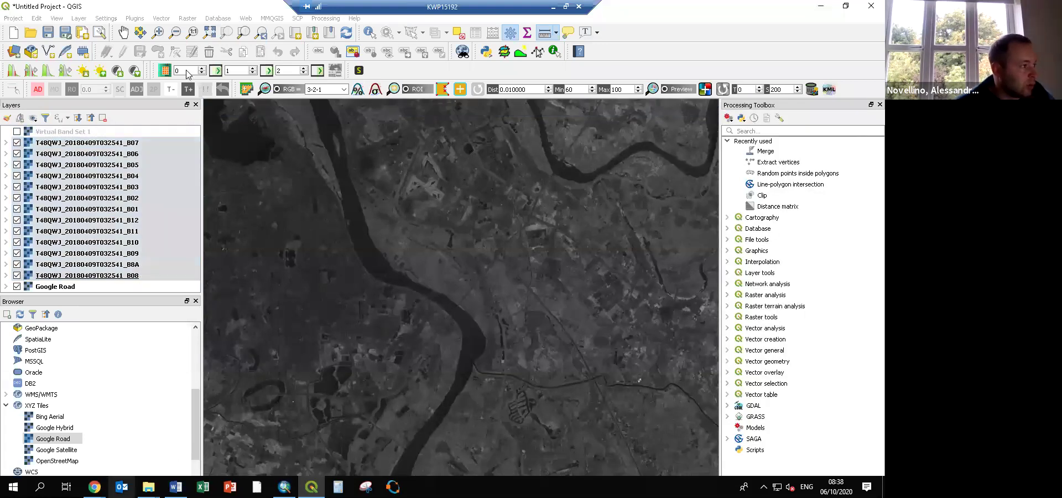
key("ctrl+d")
Switch to File Explorer and open the reflectance folder inside the T48QWJ granule's IMG_DATA folder.
key("alt+Tab")
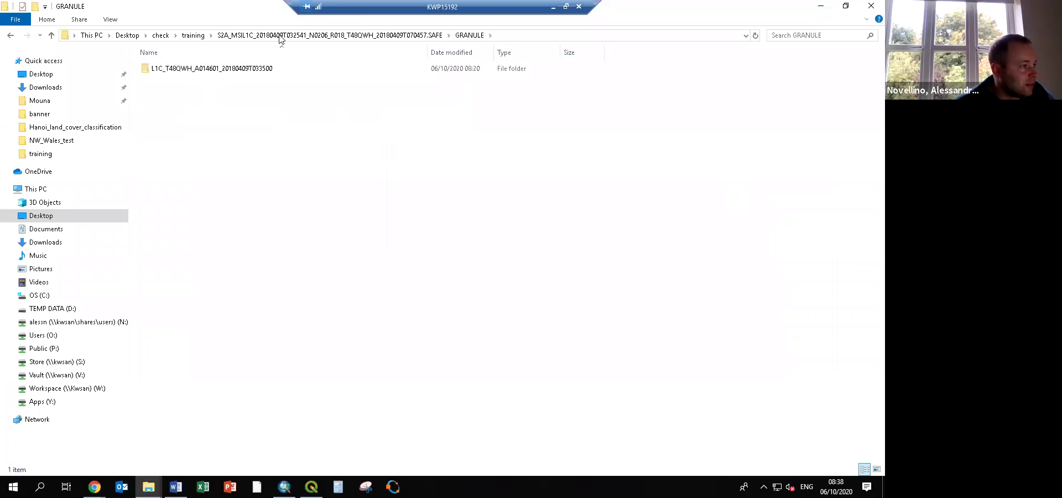
left_click(193, 35)
left_click(283, 80)
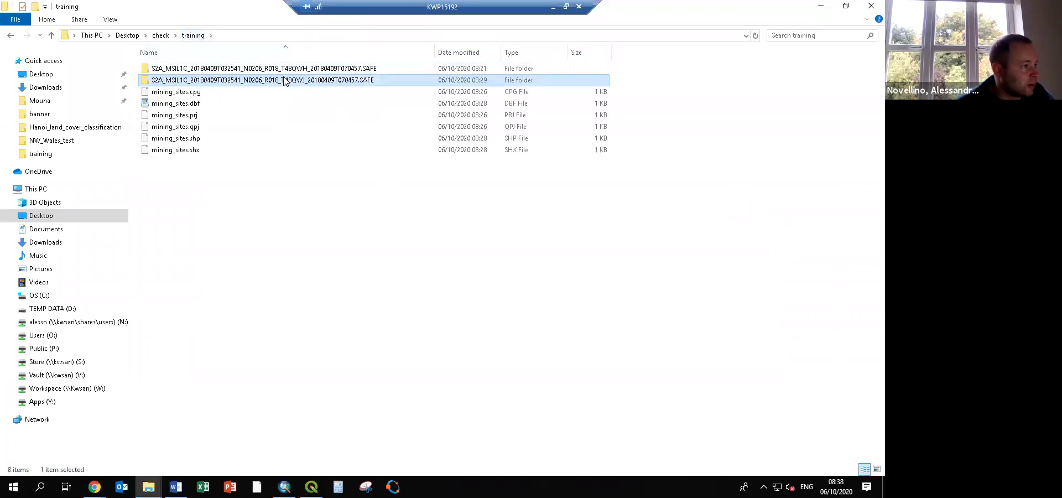
double_click(283, 80)
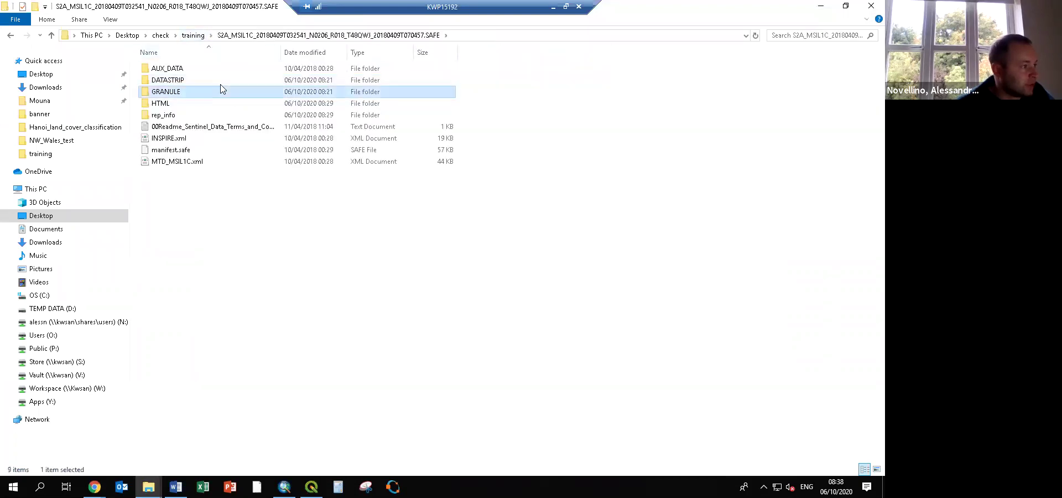
double_click(220, 90)
double_click(214, 70)
double_click(215, 81)
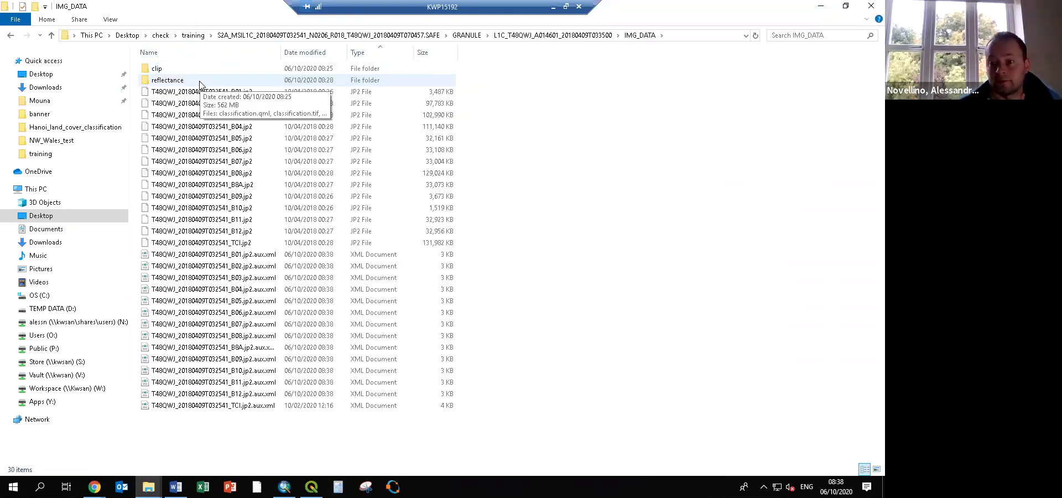
double_click(200, 82)
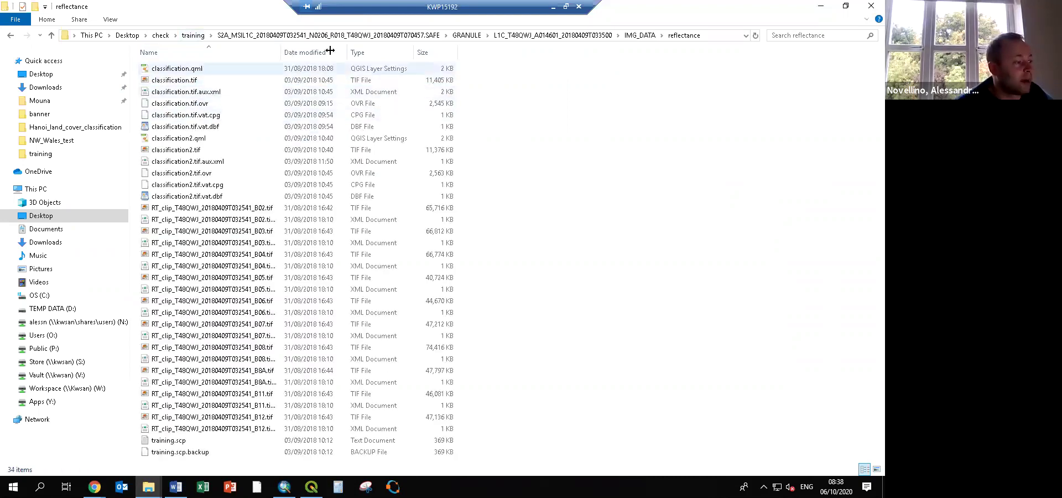
Sort the reflectance files by type and add the ten RT_clip T48QWJ TIF bands, B02 to B12, to the QGIS project.
left_click_drag(330, 50, 518, 51)
left_click(324, 203)
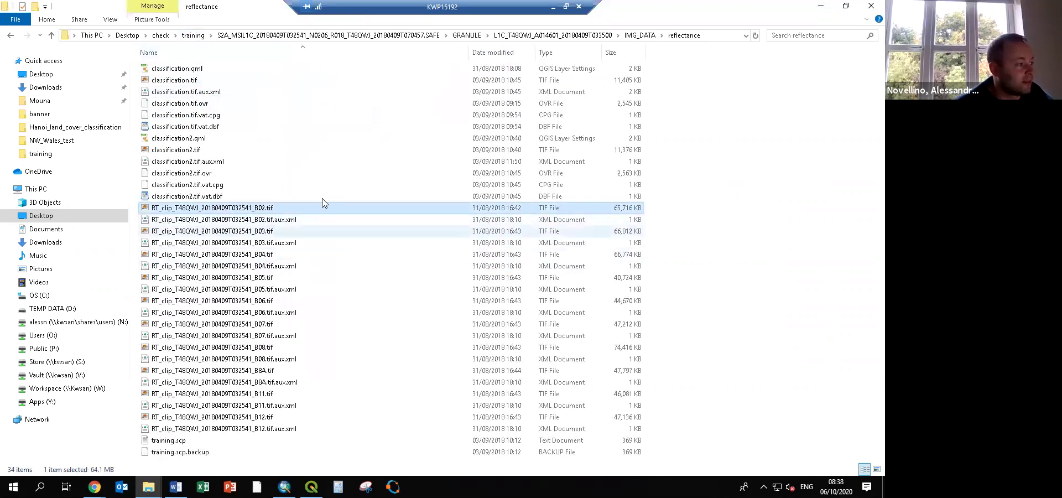
left_click(549, 52)
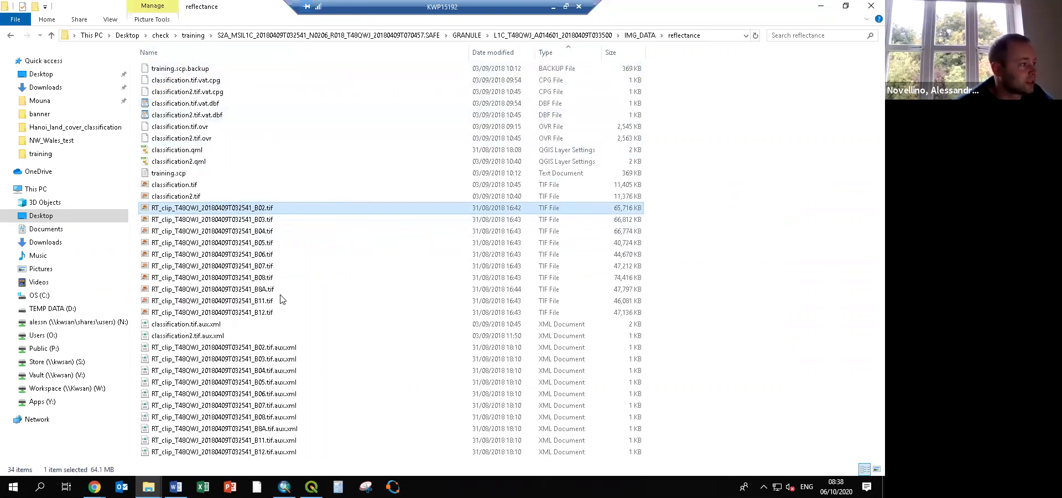
left_click(279, 312, "shift")
left_click_drag(279, 312, 320, 495)
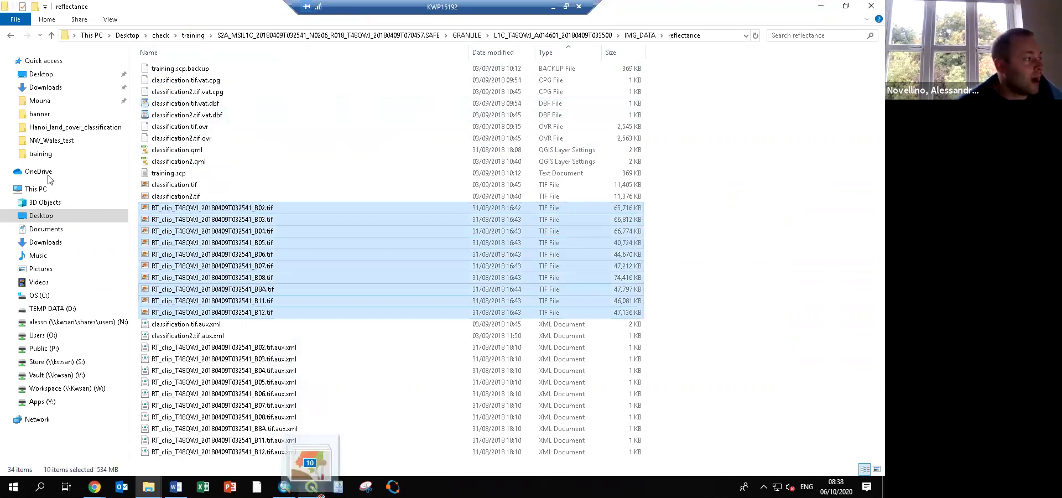
left_click_drag(320, 496, 64, 156)
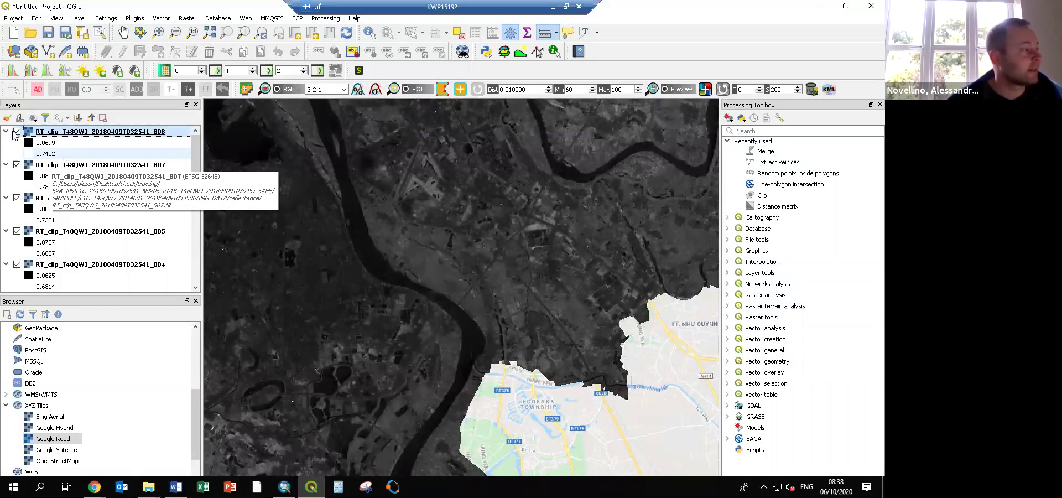
Collapse the legends of all layers and hide the Google Road basemap.
left_click(91, 121)
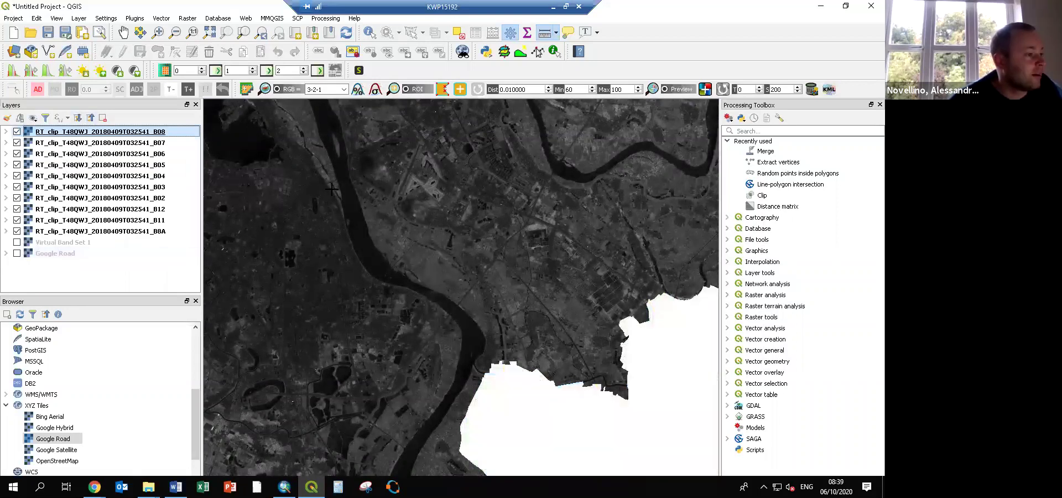
scroll(331, 189, "down", 1)
left_click(372, 241)
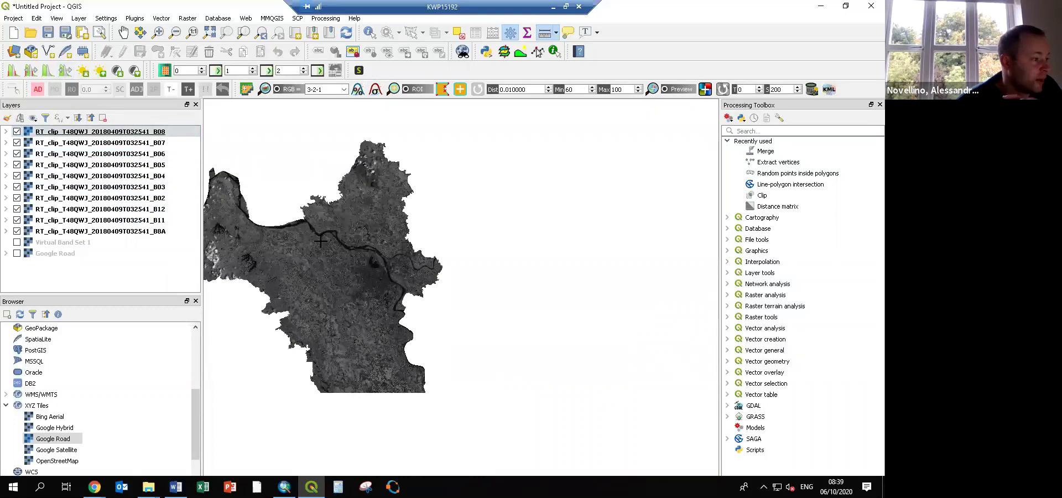
left_click_drag(440, 250, 549, 259)
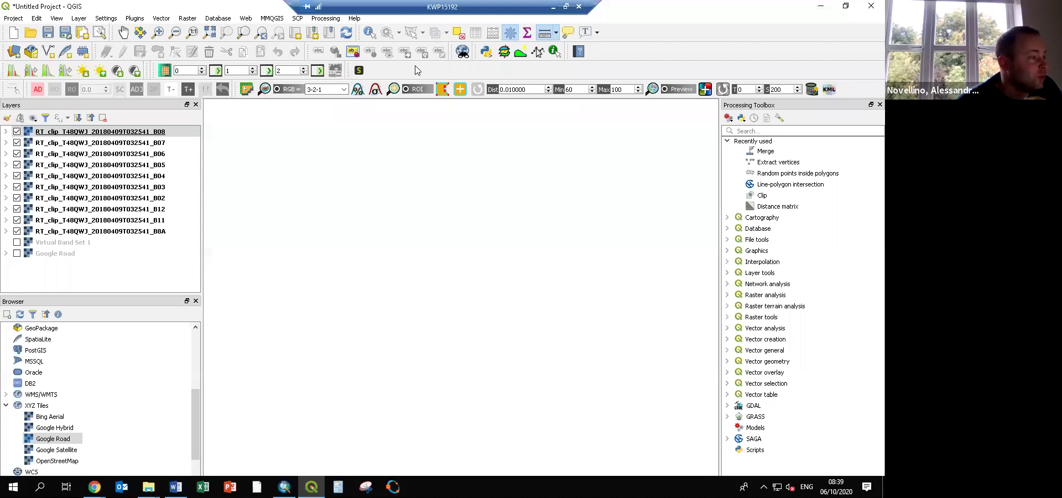
Switch to File Explorer, open the T48QWJ granule's IMG_DATA folder and add the original T48QWJ_20180409T032541_B02 image to the QGIS project.
key("alt+Tab")
key("alt+Up")
key("alt+Up")
key("alt+Up")
key("alt+Up")
double_click(277, 90)
double_click(279, 70)
double_click(271, 84)
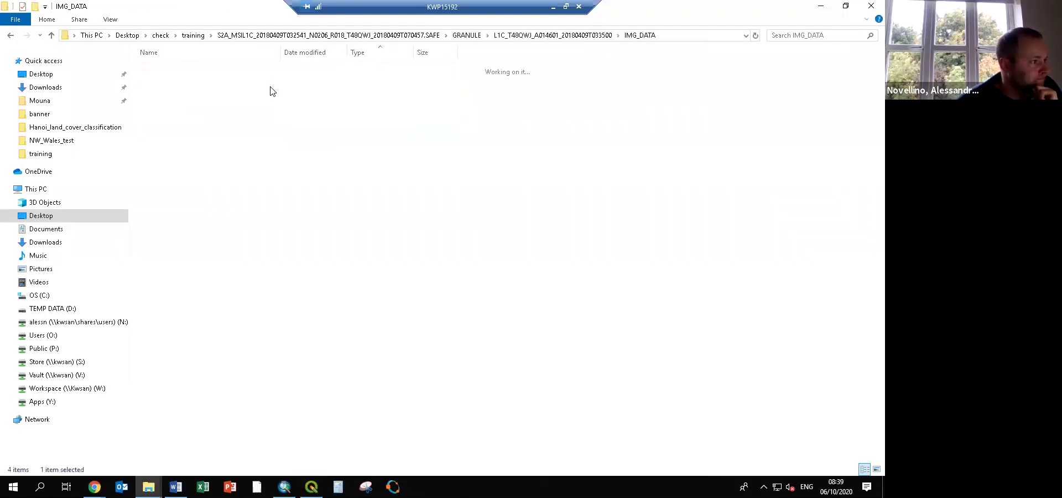
left_click(248, 104)
left_click_drag(335, 392, 49, 150)
Hide every RT_clip band except B02, compare its legend values with the original B02 layer, and hide the original.
left_click(17, 164)
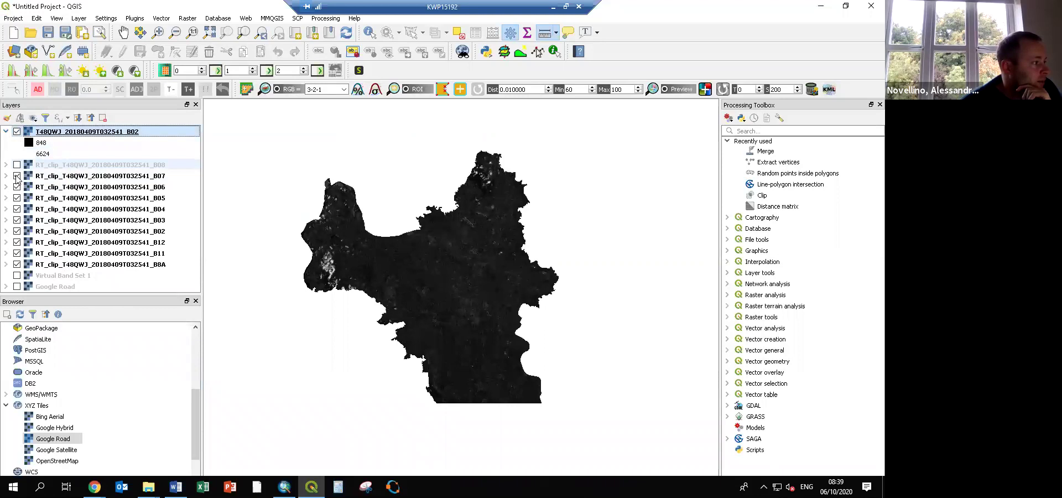
left_click(17, 175)
left_click(16, 186)
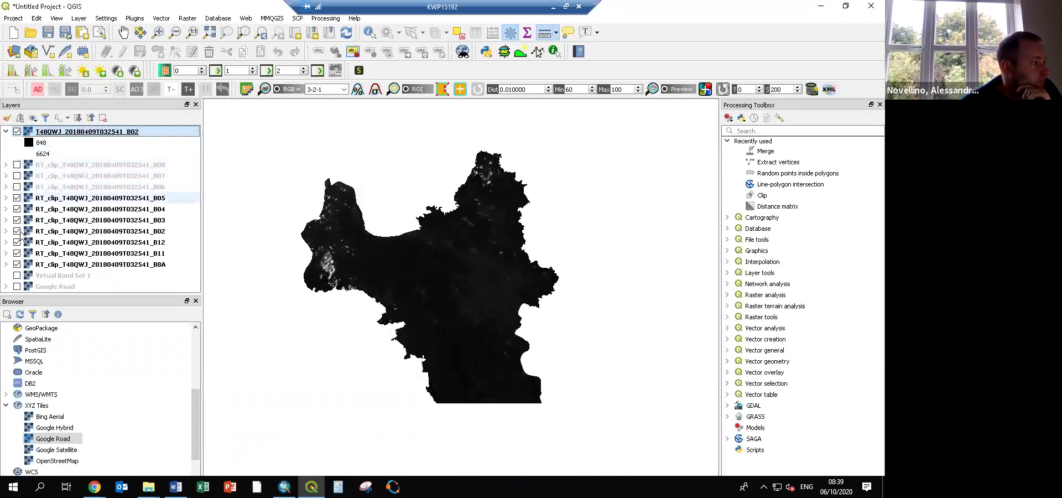
left_click(17, 242)
left_click(17, 252)
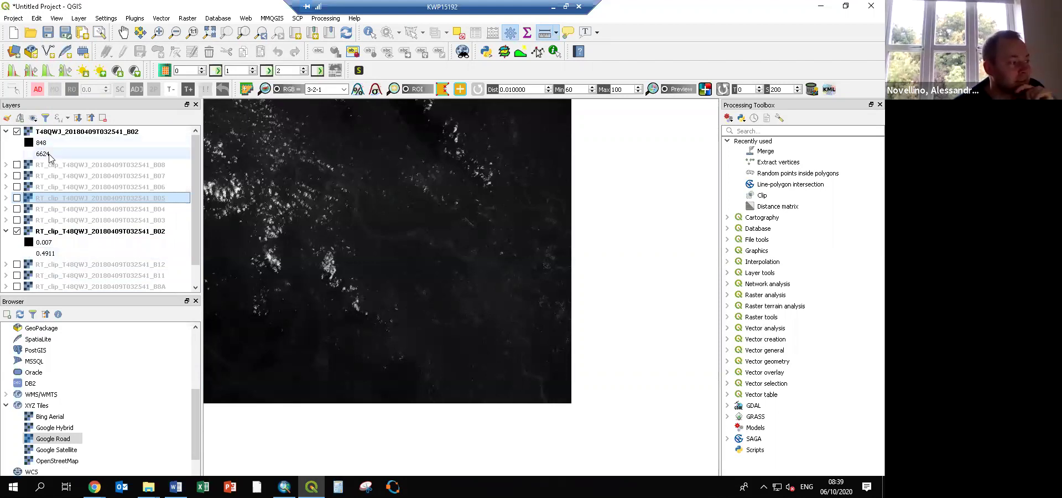
left_click(17, 131)
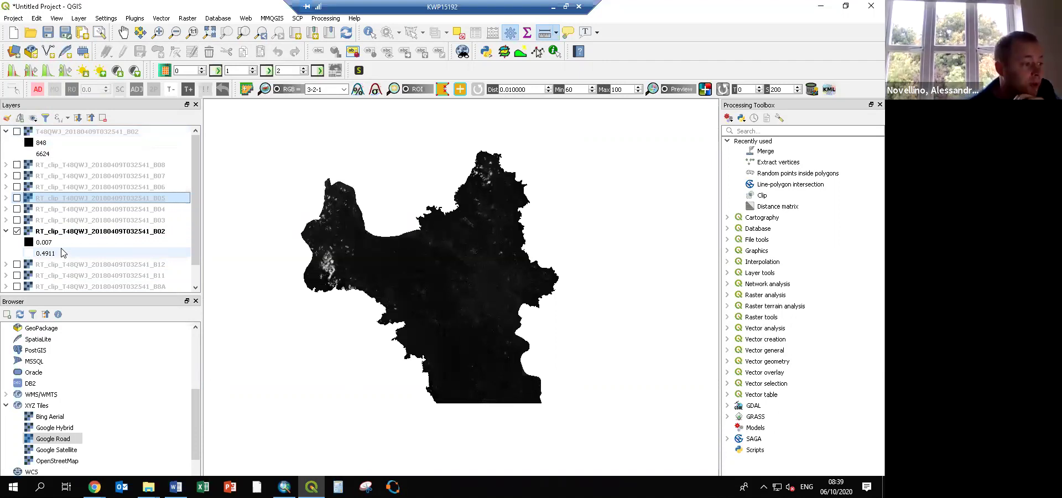
Collapse both B02 legends and remove the original T48QWJ_20180409T032541_B02 layer from the project.
left_click(6, 132)
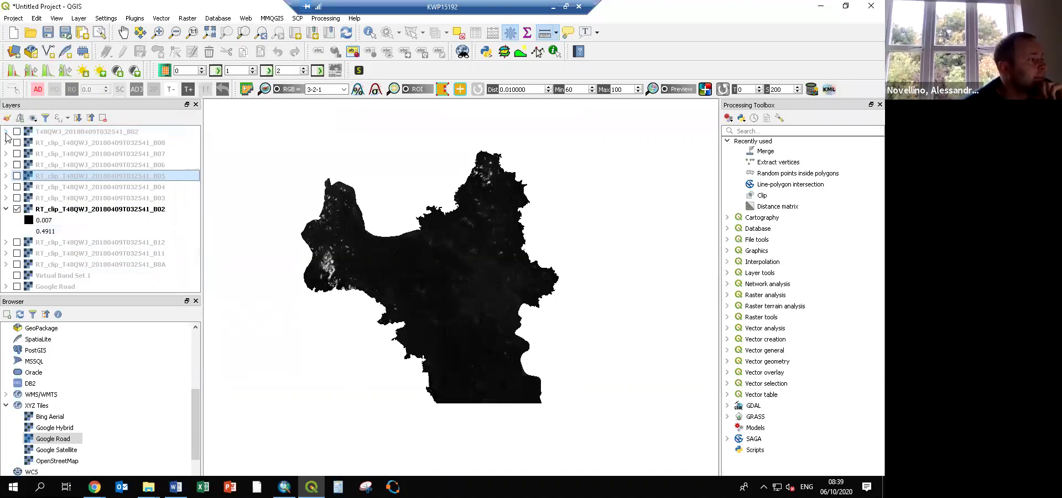
left_click(11, 209)
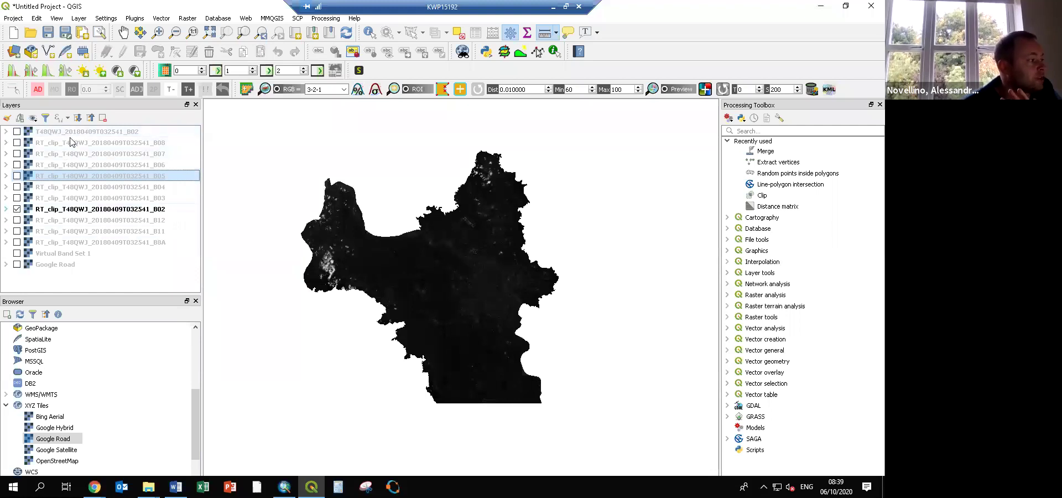
right_click(72, 132)
left_click(127, 228)
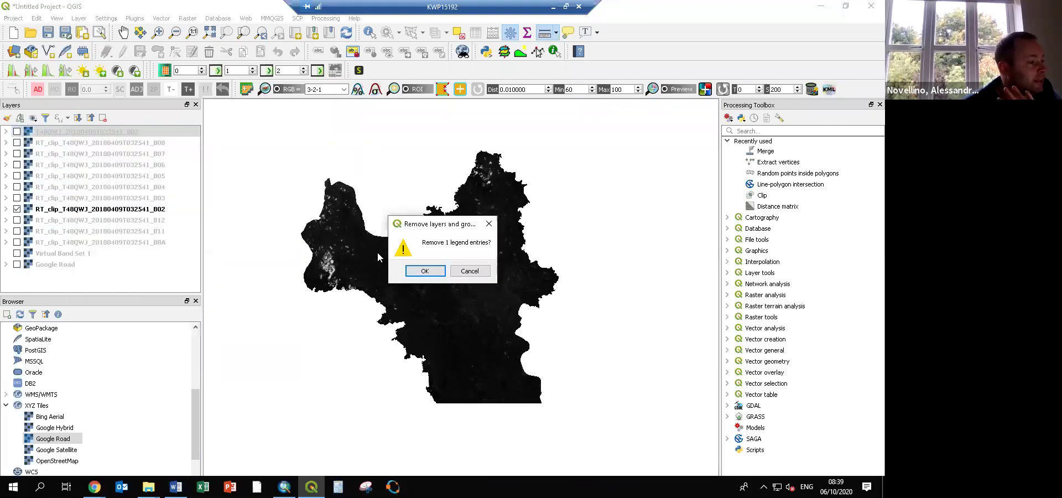
left_click(414, 268)
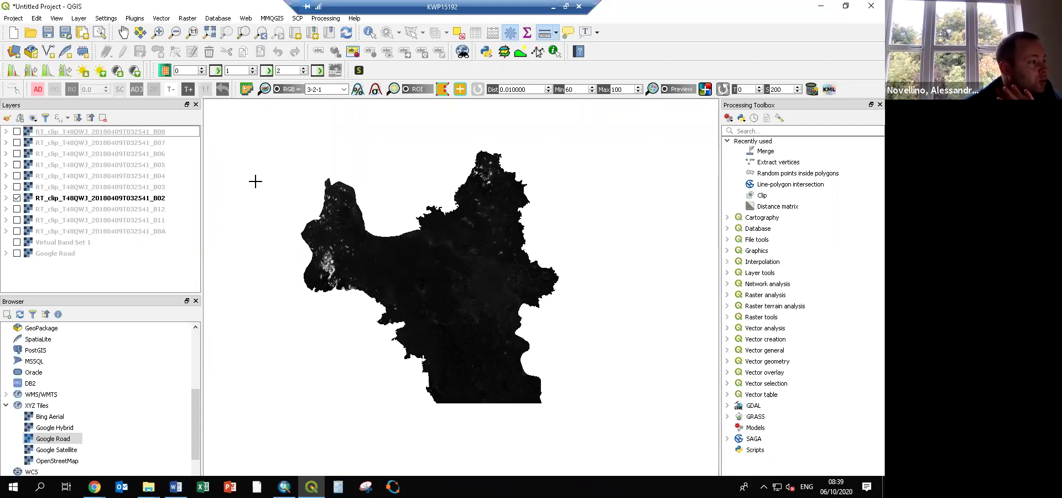
Open the Semi-Automatic Classification Plugin's band set and refresh its single band list.
left_click(246, 89)
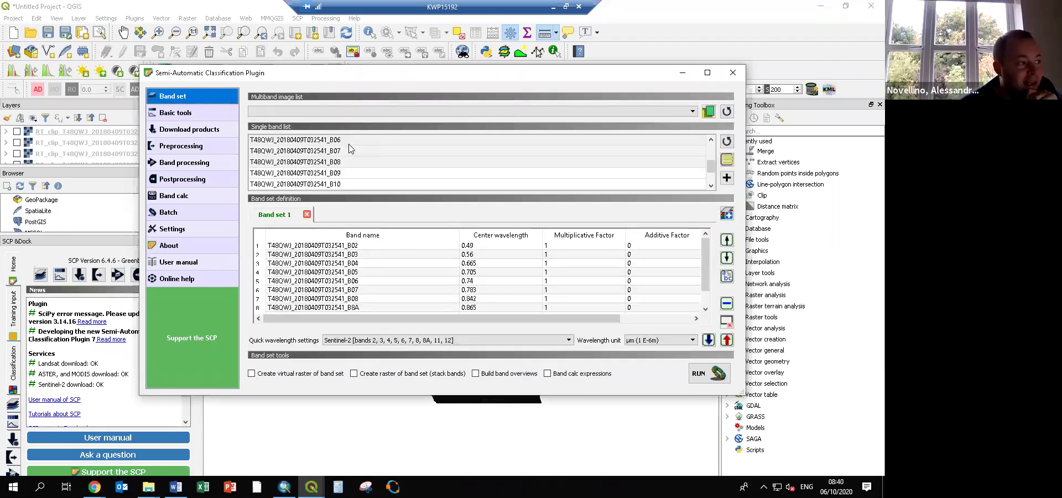
scroll(353, 163, "up", 2)
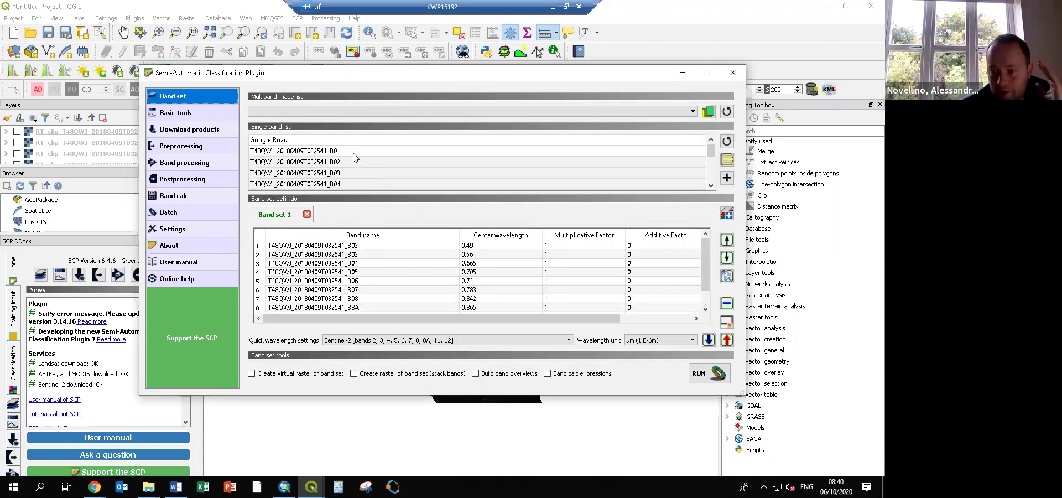
left_click(726, 143)
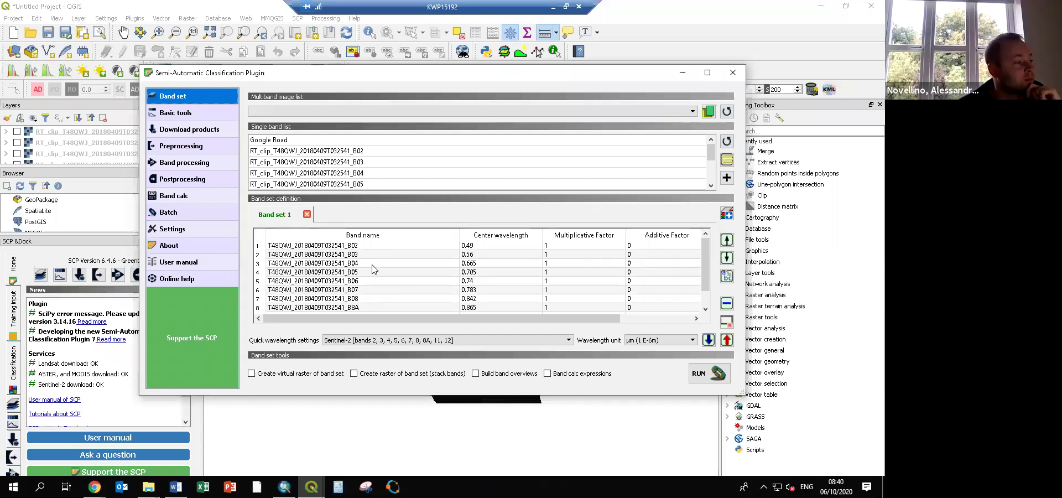
Clear all the old T48QWJ bands from Band set 1.
left_click(379, 247)
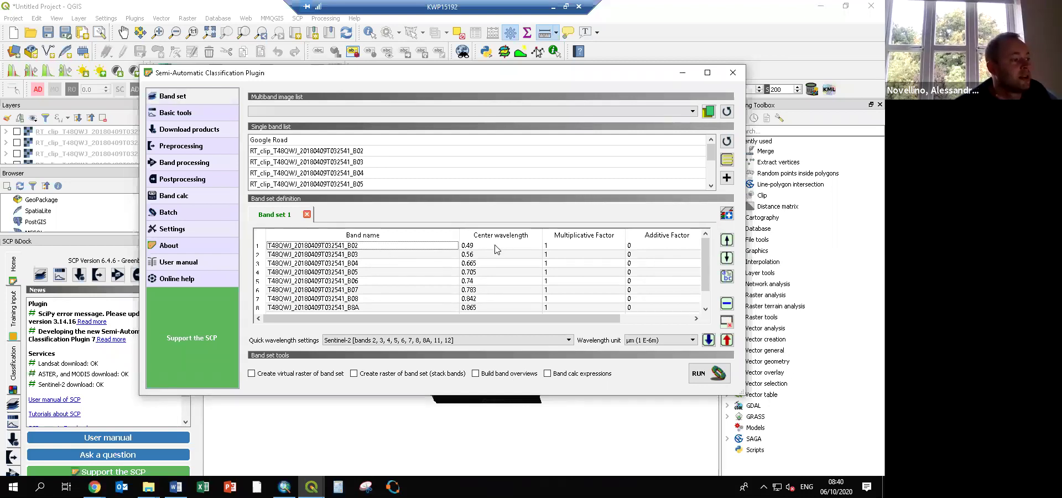
left_click_drag(489, 250, 499, 347)
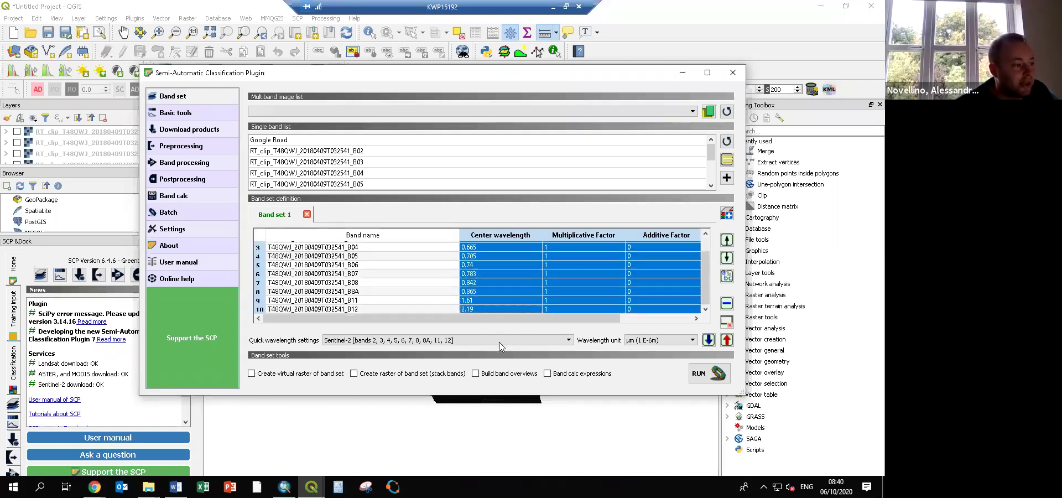
left_click(726, 320)
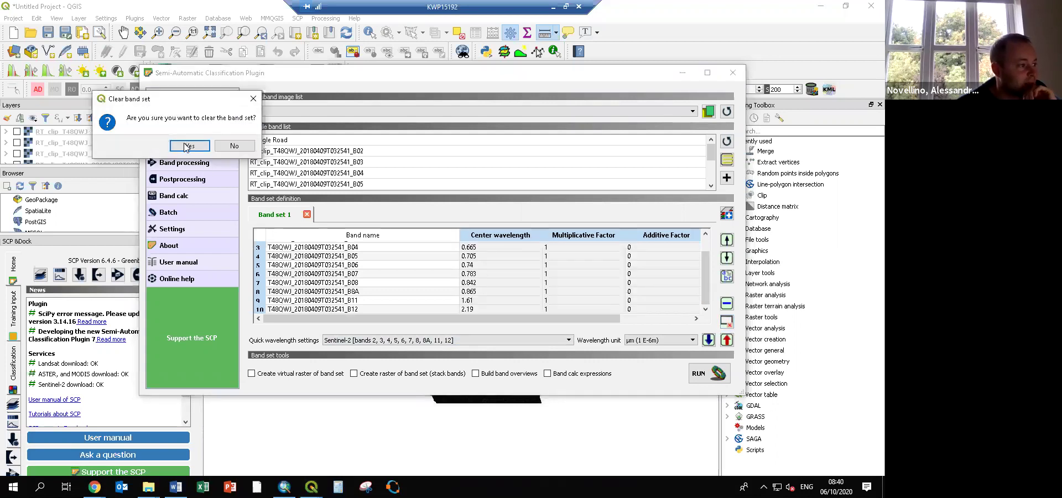
left_click(187, 146)
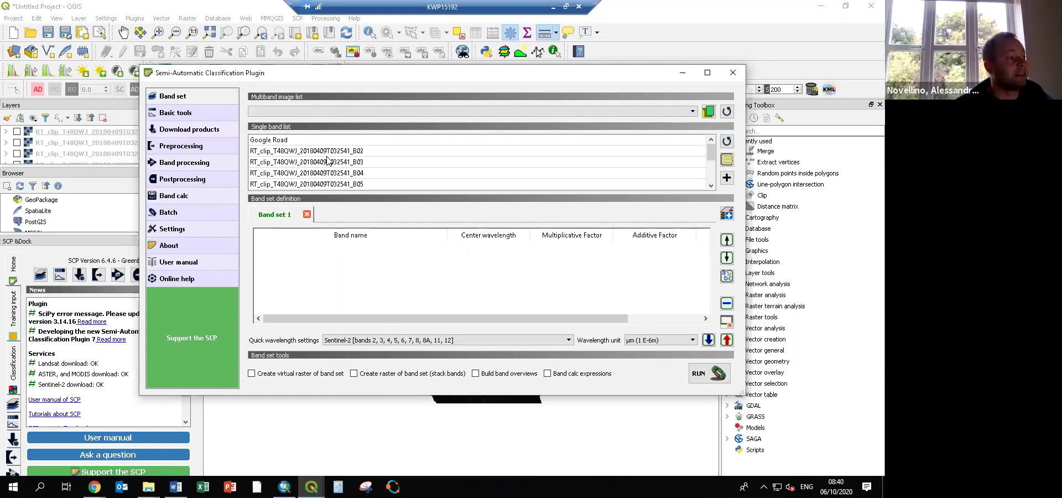
Switch to File Explorer, open the Workspace (W:) drive, check its teams folder and return to the drive's root.
left_click(149, 487)
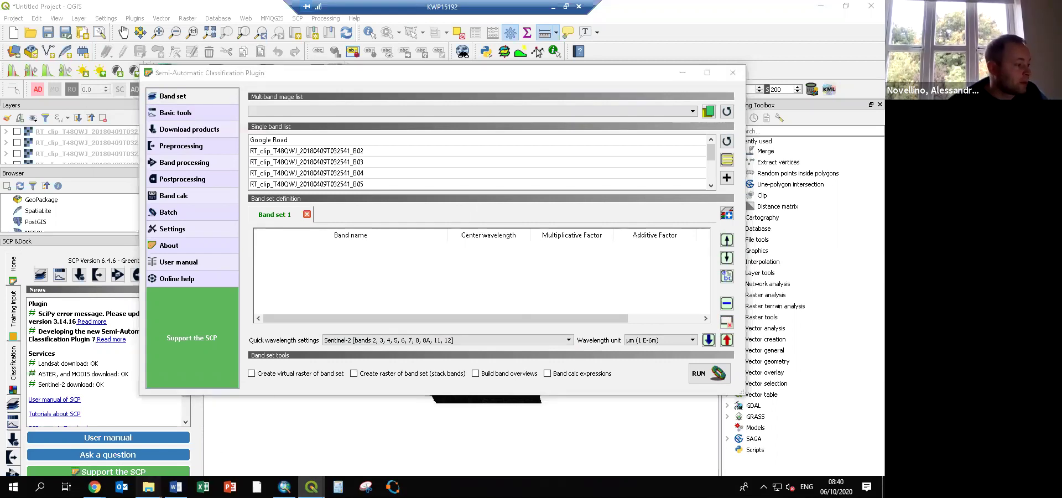
left_click(124, 462)
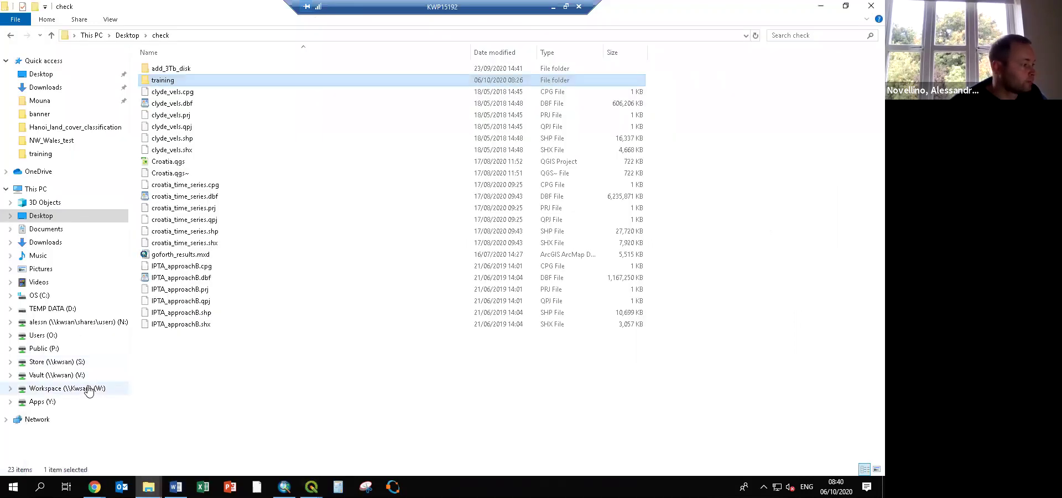
left_click(83, 388)
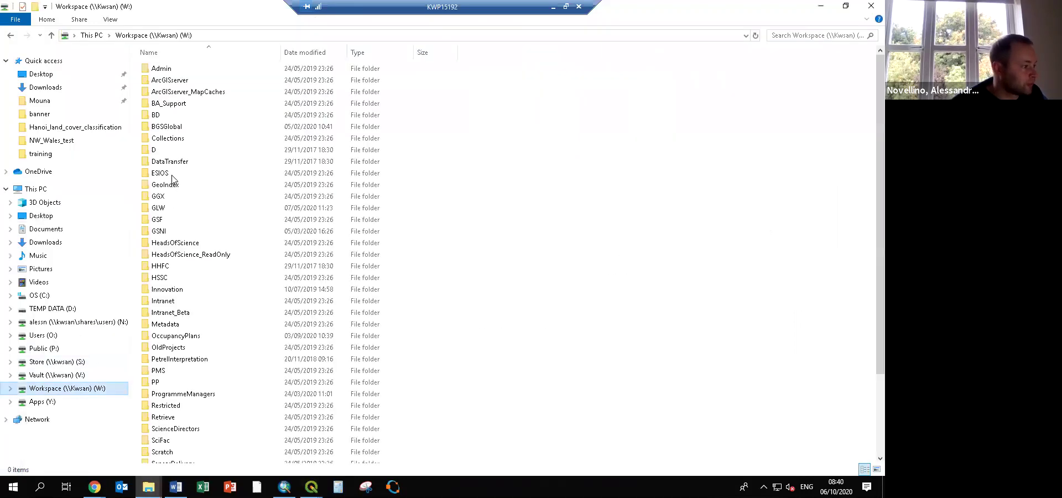
scroll(208, 408, "down", 3)
double_click(210, 409)
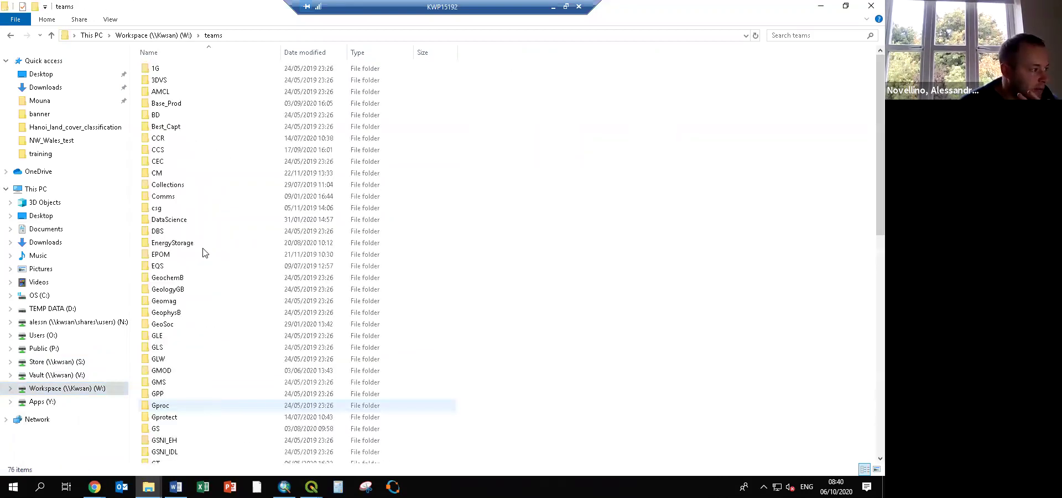
left_click(176, 39)
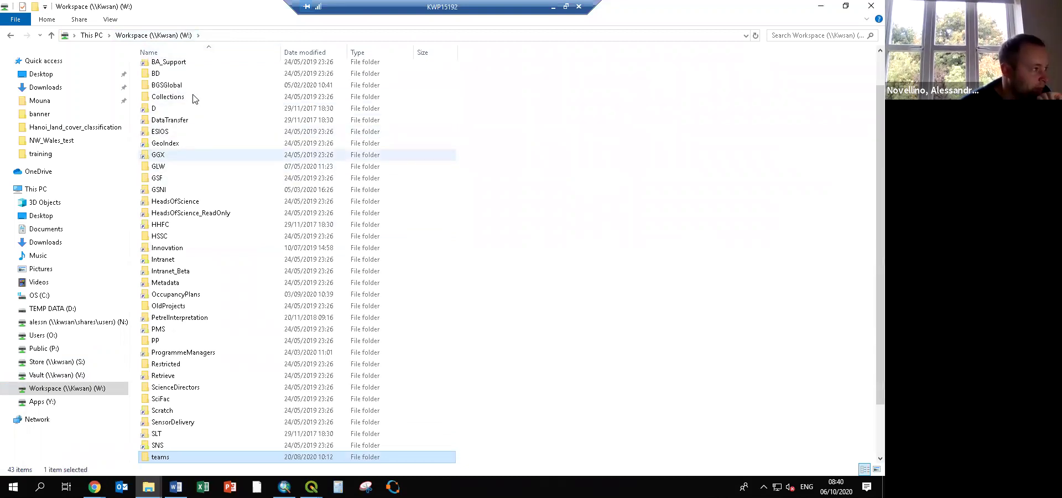
Open the GIS folder of the Hanoi_land_cover_classification project under BGSGlobal, GlobalHazards, Data, Projects.
double_click(186, 86)
double_click(185, 104)
double_click(183, 83)
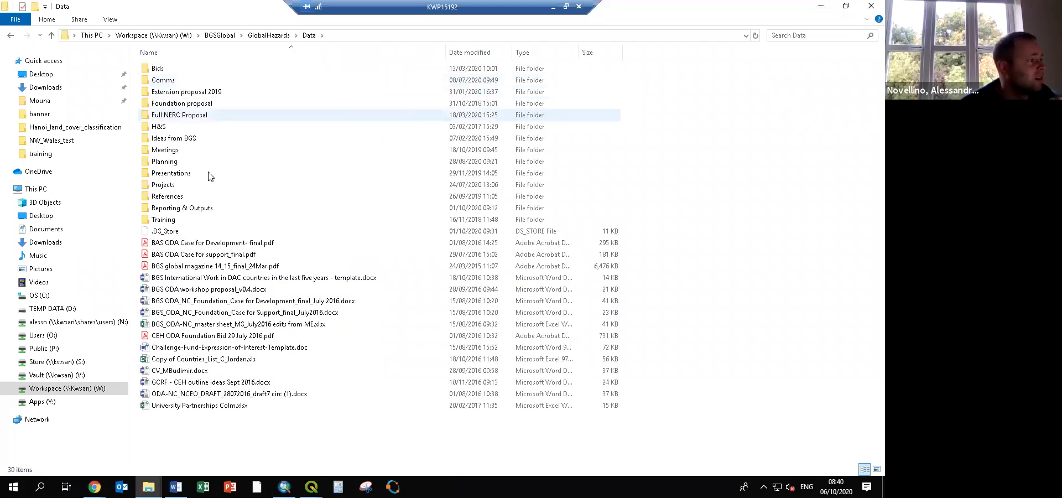
double_click(209, 185)
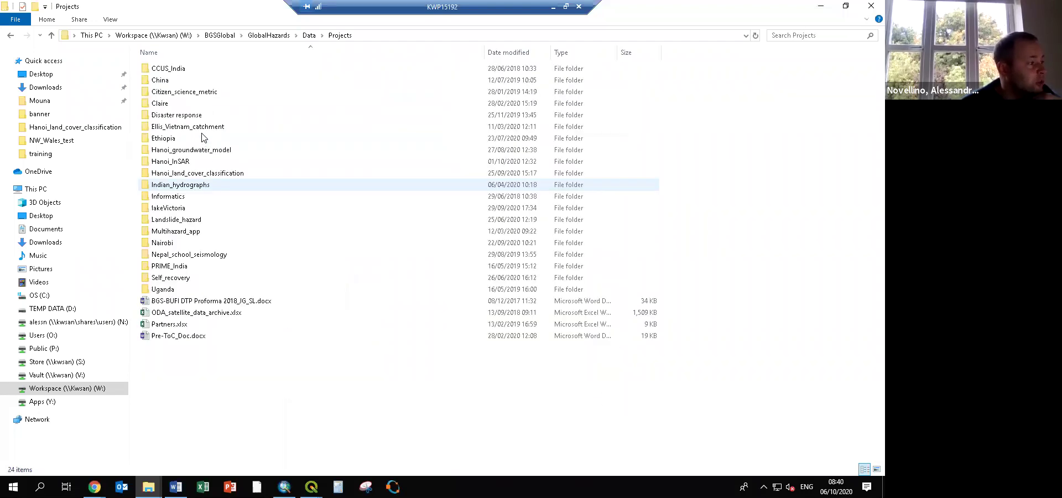
double_click(206, 175)
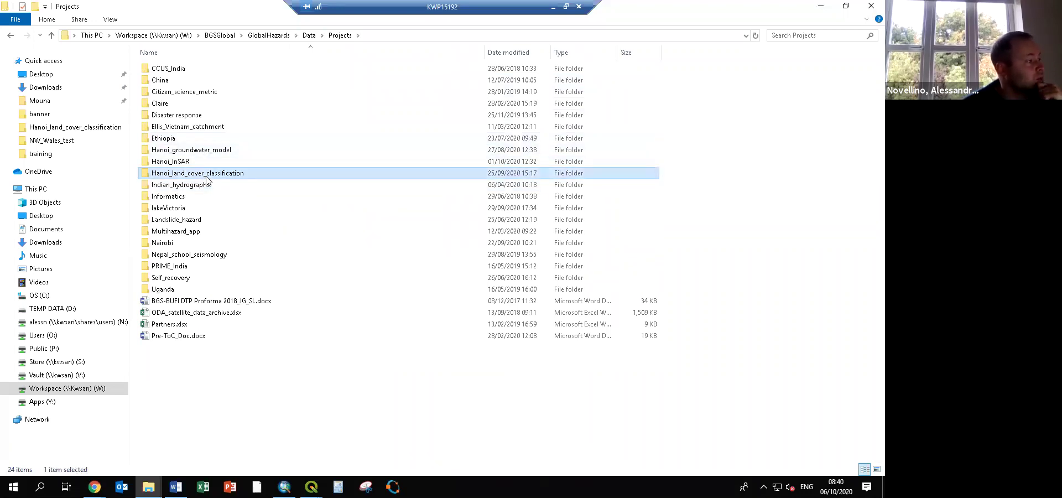
double_click(193, 124)
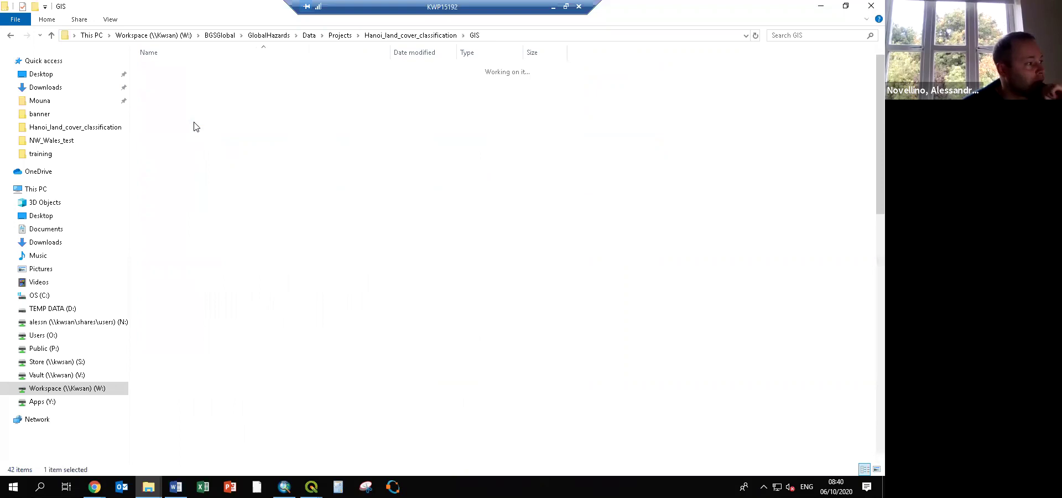
Add the Clip_Hanoi_zones_UTM layer to the QGIS project and close the SCP dock.
left_click_drag(236, 221, 252, 453)
left_click_drag(95, 126, 498, 332)
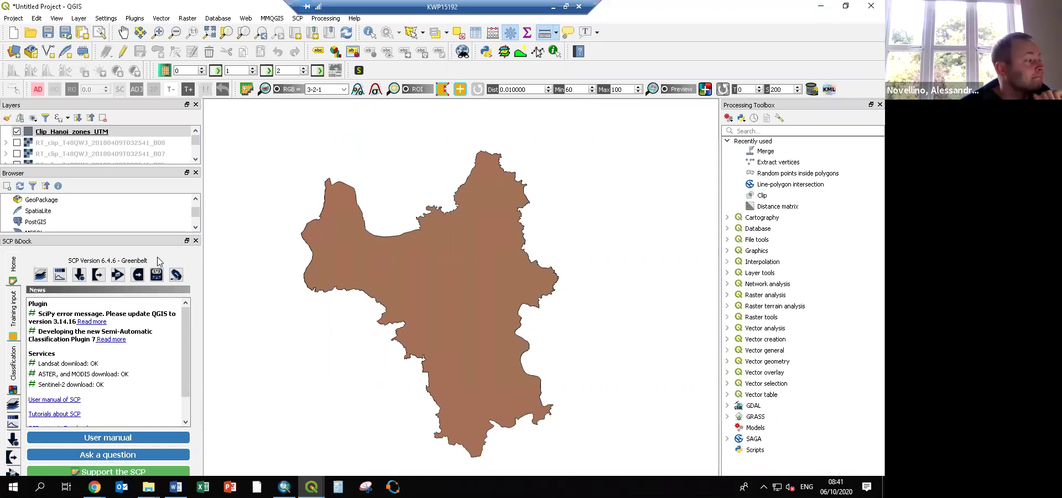
left_click(196, 240)
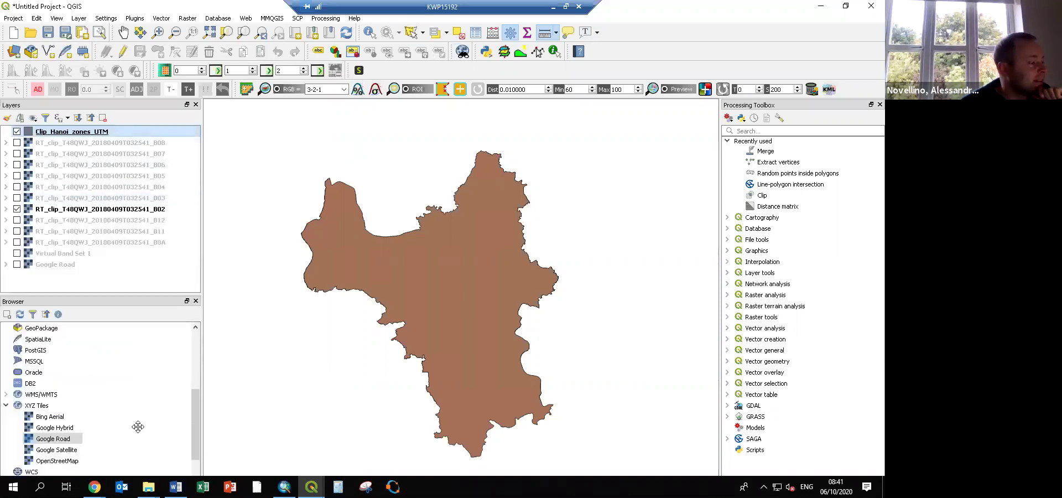
Switch to the File Explorer window on IMG_DATA, check its reflectance subfolder and return to IMG_DATA.
left_click(149, 486)
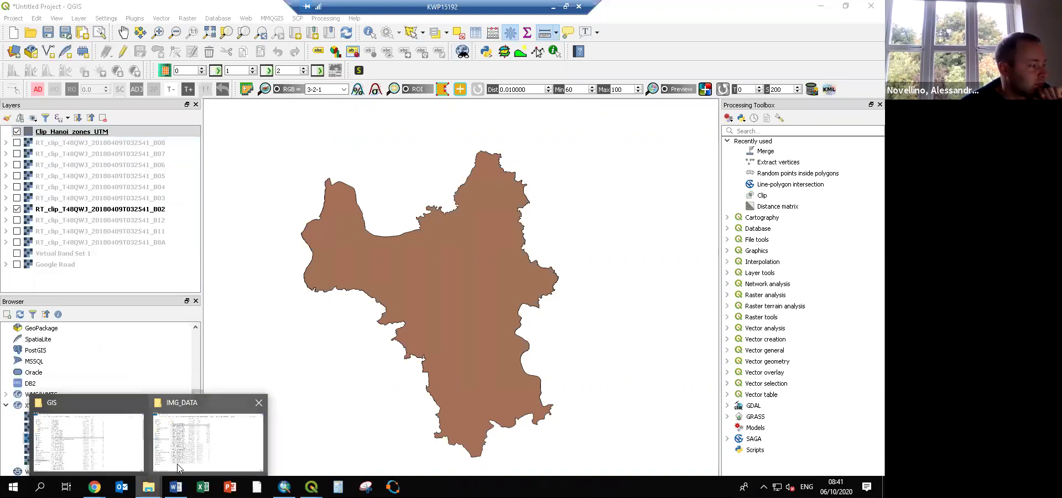
mouse_move(178, 469)
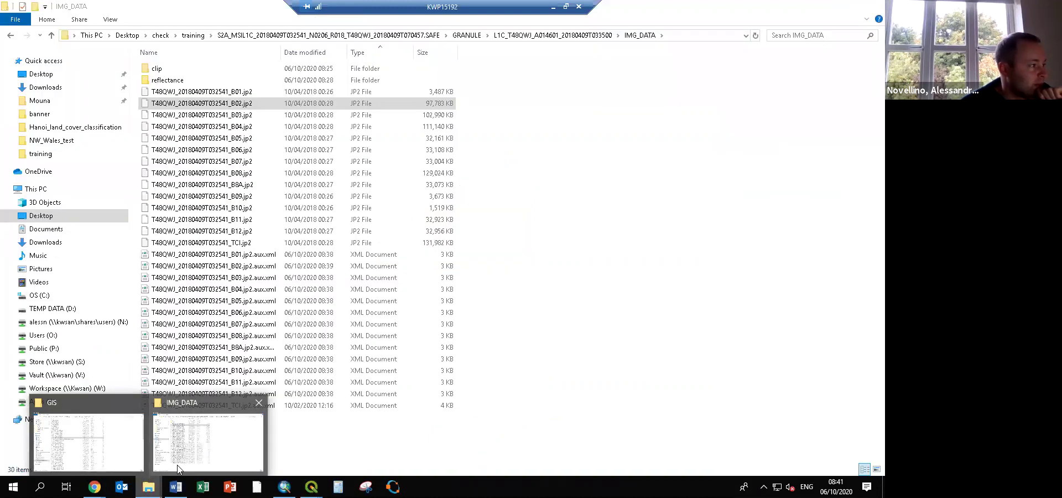
left_click(176, 469)
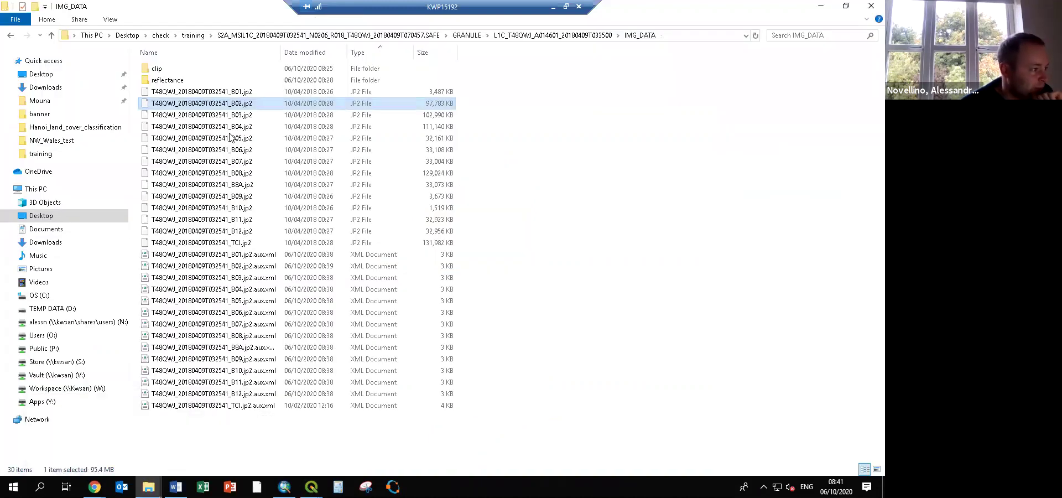
double_click(192, 82)
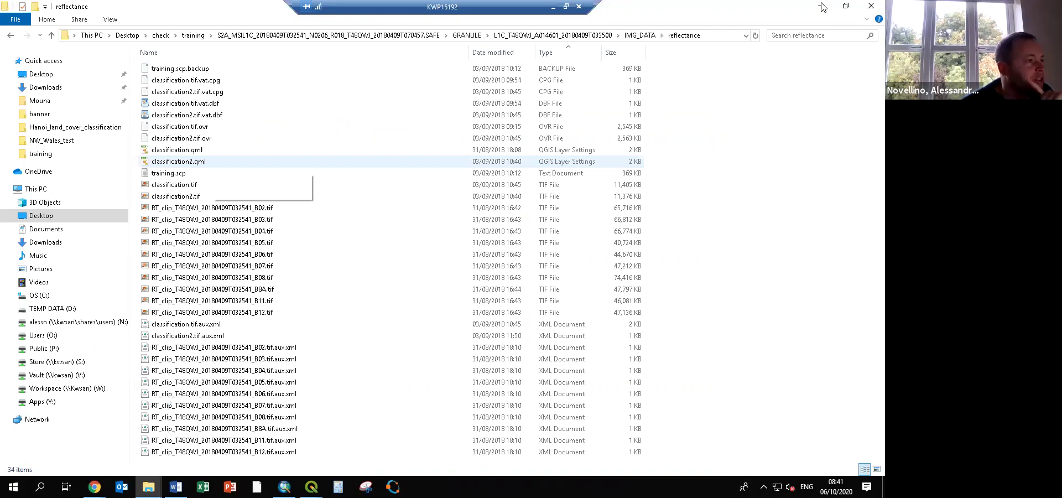
left_click(505, 37)
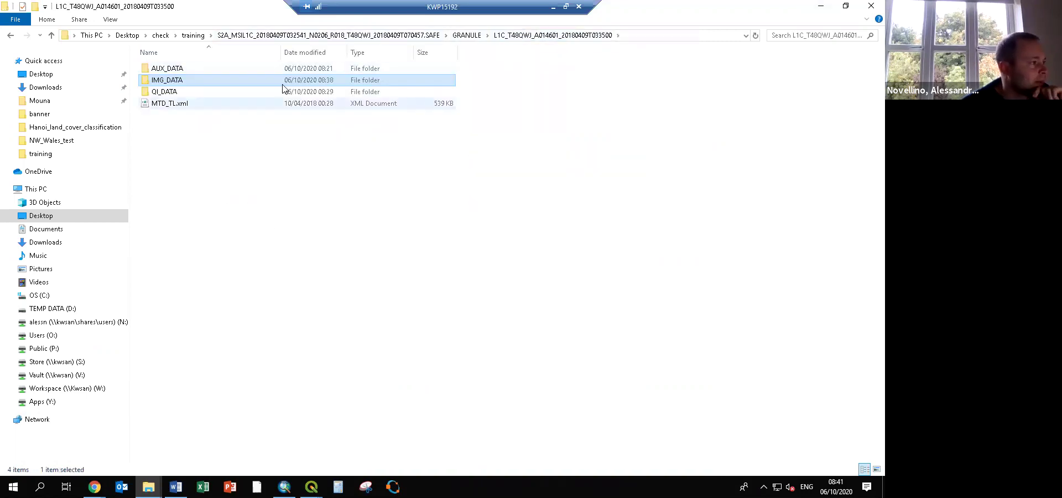
double_click(257, 81)
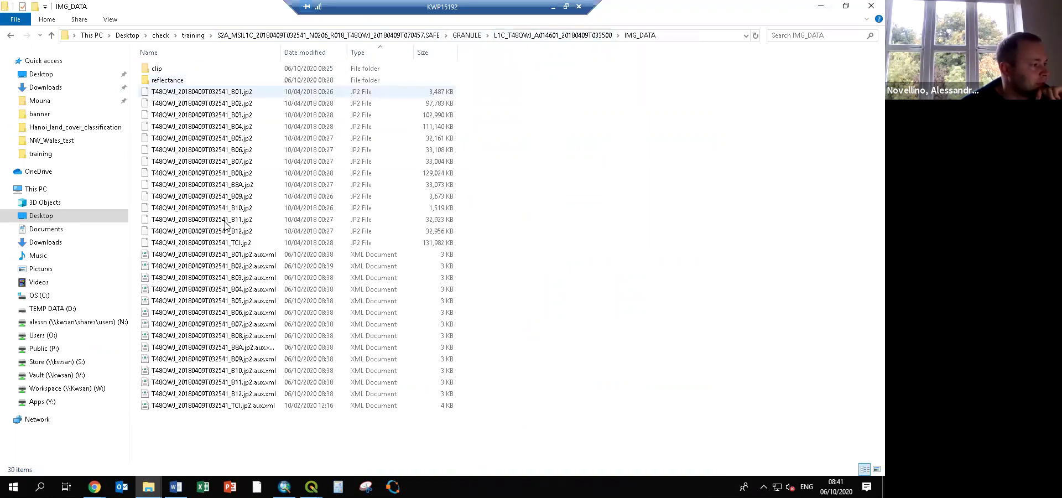
Add T48QWJ_20180409T032541_B11.jp2 to the QGIS project, place it beneath Clip_Hanoi_zones_UTM and collapse its legend.
left_click(225, 221)
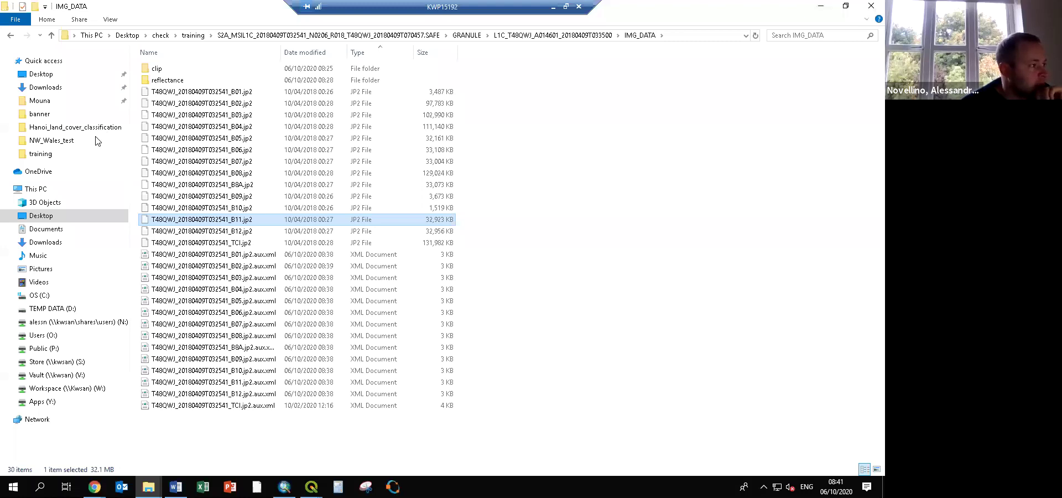
key("alt+Tab")
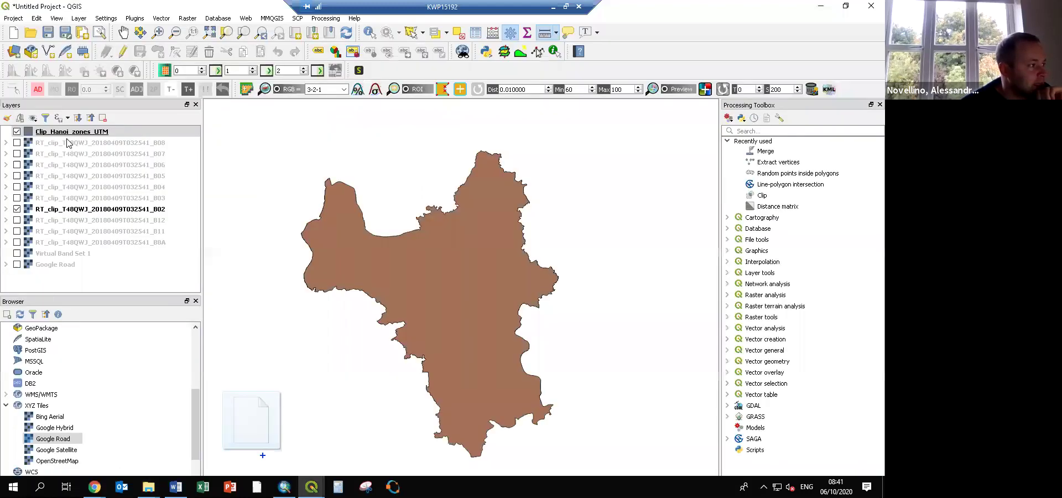
left_click_drag(441, 274, 453, 271)
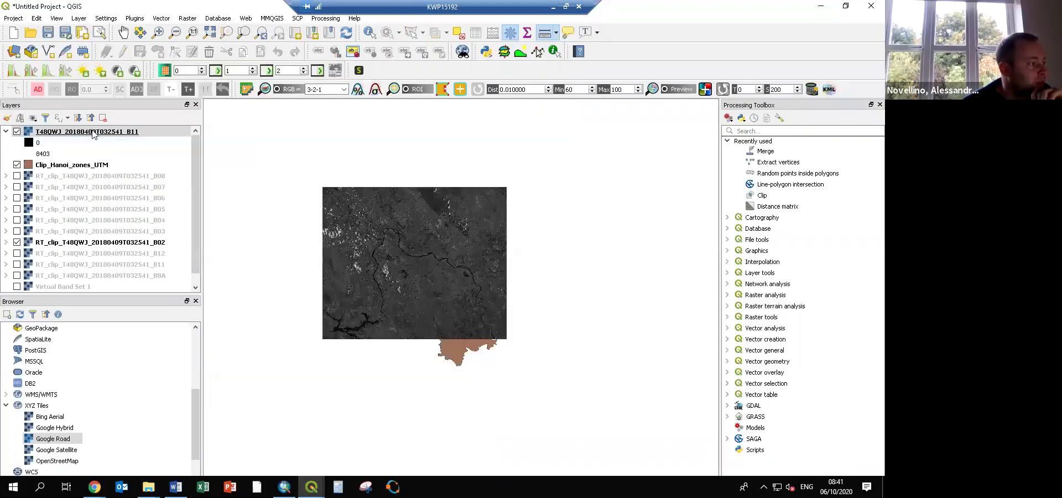
left_click(6, 142)
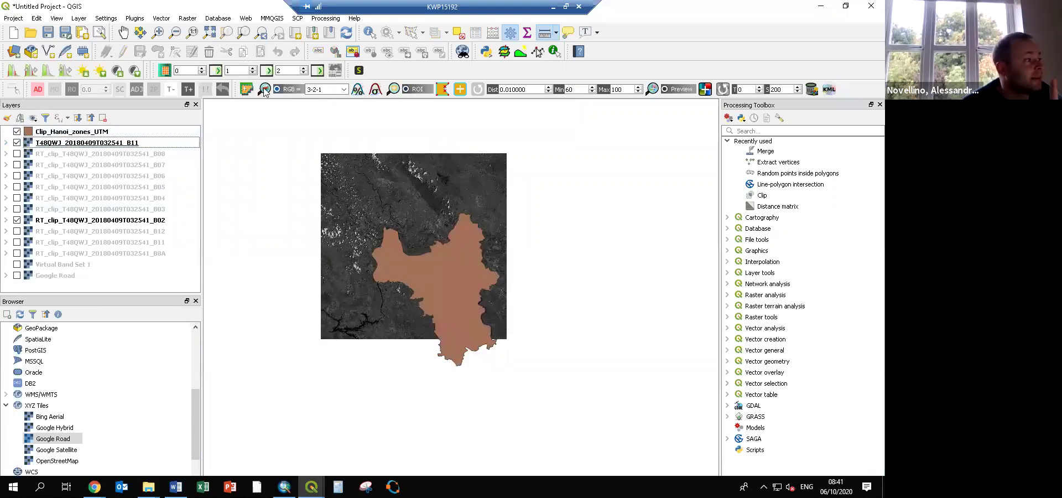
Add the RT_clip_T48QWJ bands B02 to B8A to Band set 1 in the Semi-Automatic Classification Plugin.
left_click(246, 90)
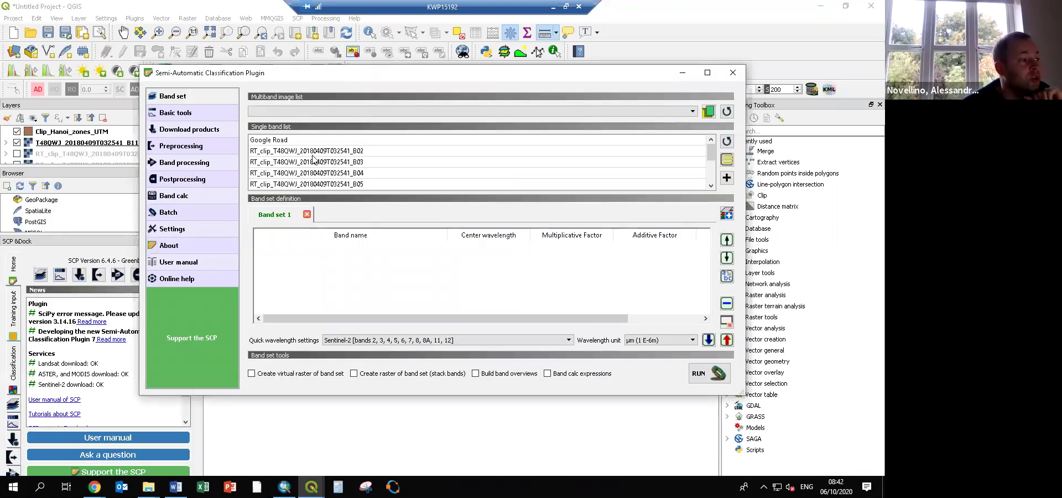
left_click_drag(379, 155, 387, 205)
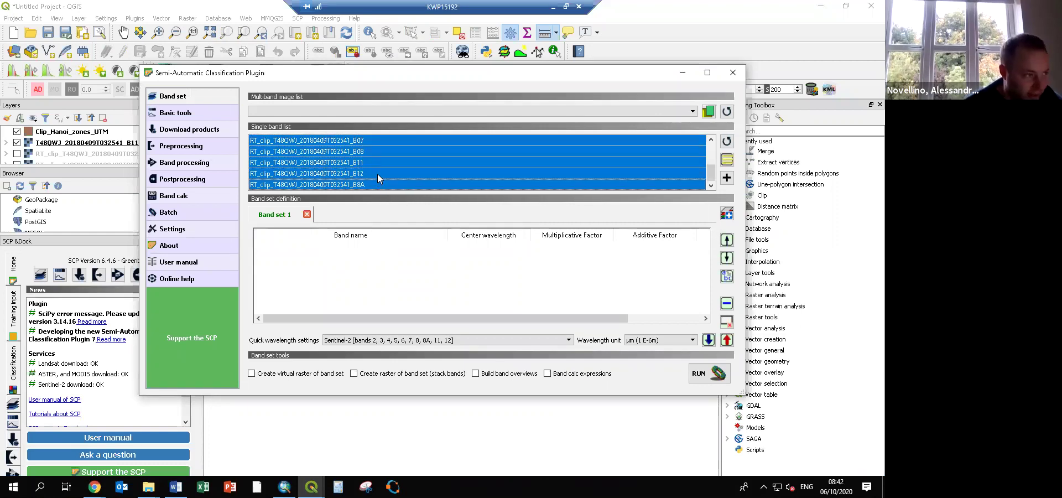
left_click(726, 177)
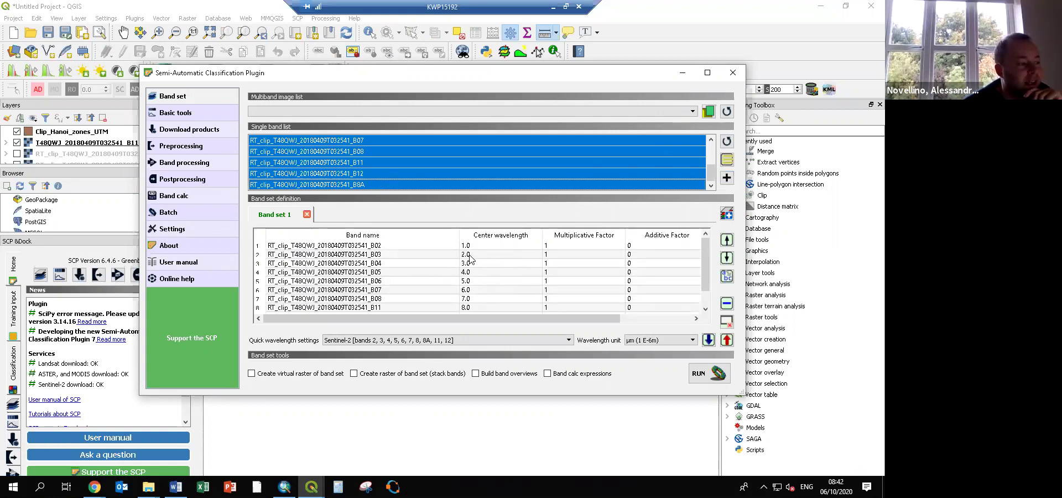
Apply the Sentinel-2 quick wavelength settings to Band set 1 and check the center wavelengths of its bands.
left_click(482, 340)
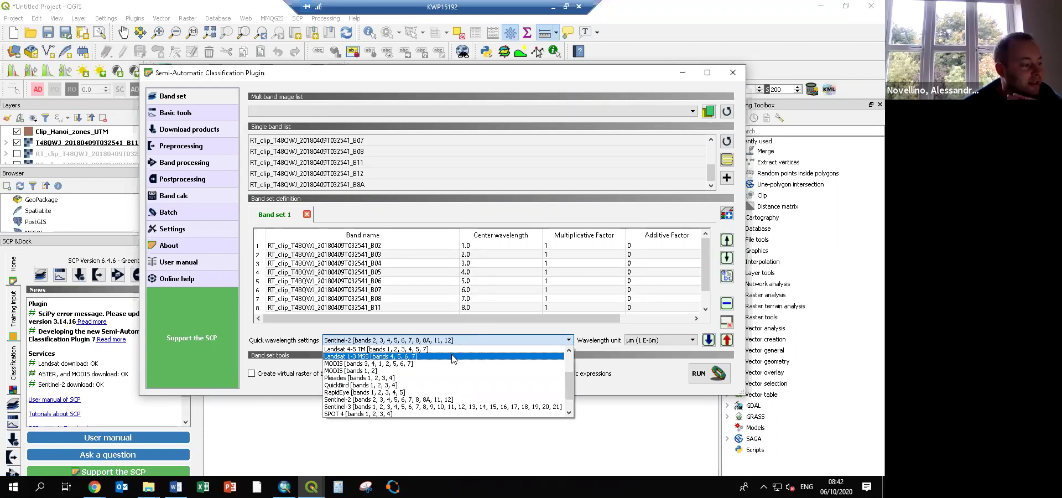
key("m")
key("Return")
left_click(481, 343)
left_click(479, 399)
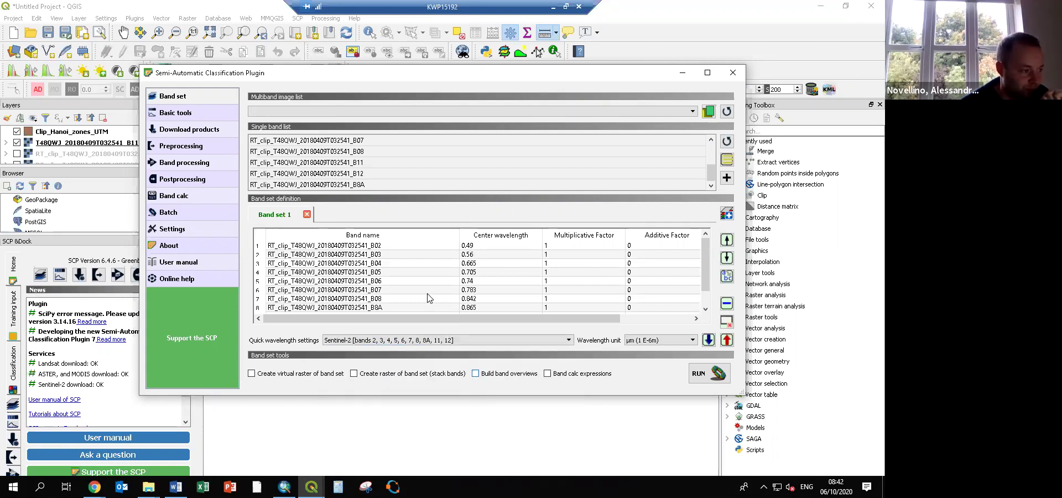
scroll(428, 299, "down", 1)
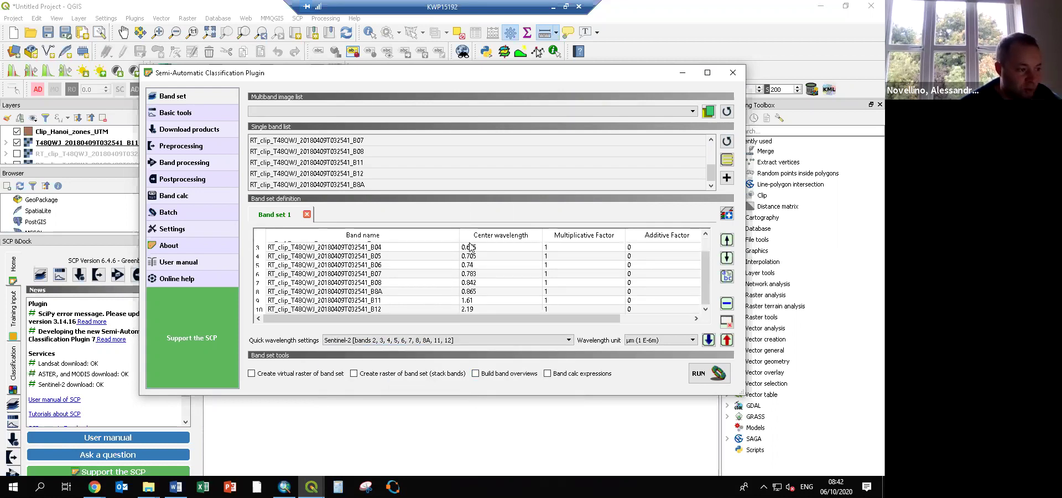
Look at the Clip multiple rasters preprocessing tool and review the bands listed in Band set 1.
left_click(183, 149)
left_click(625, 105)
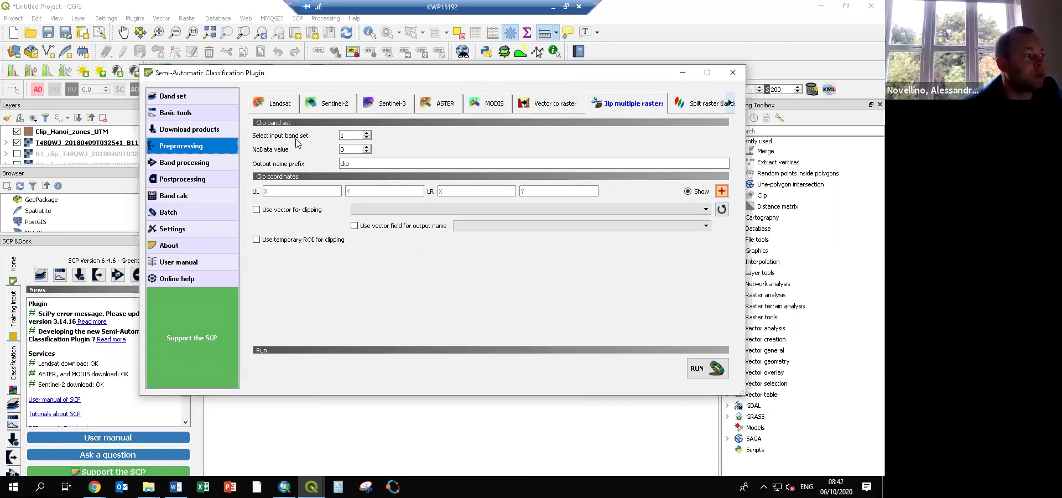
left_click(185, 97)
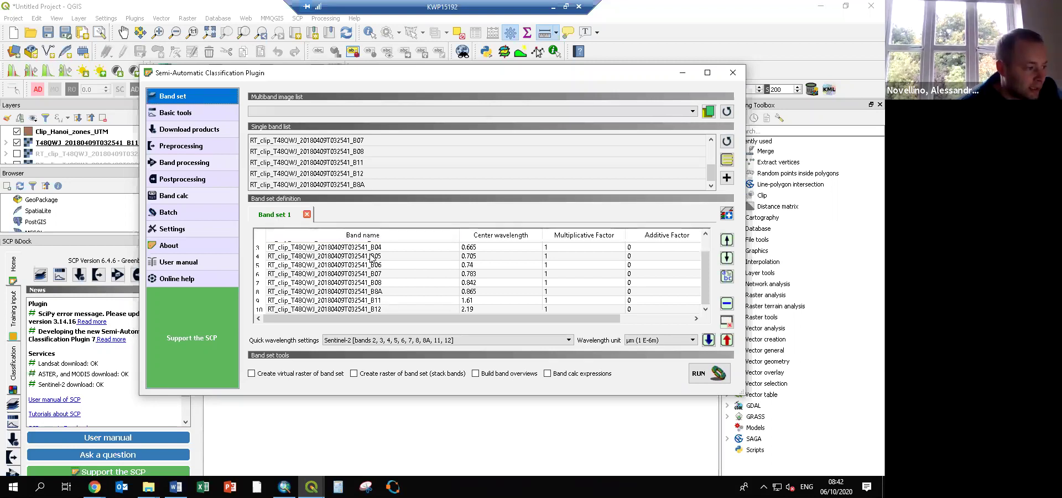
scroll(371, 257, "up", 1)
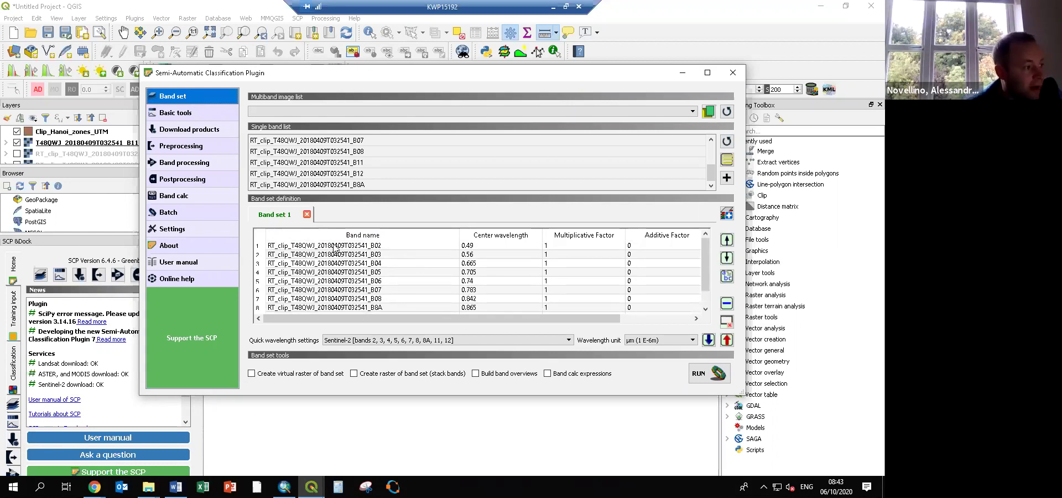
scroll(340, 254, "down", 1)
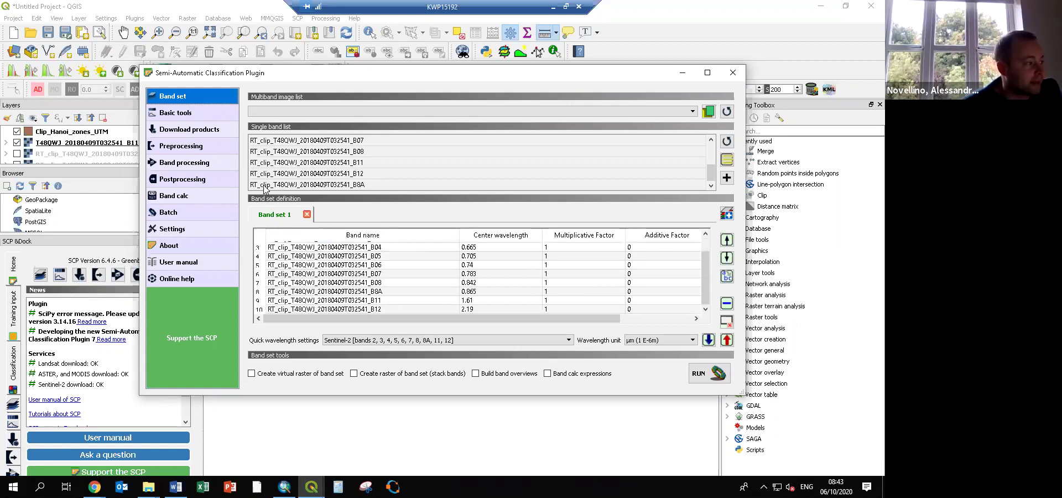
Refresh the vector list of the Clip multiple rasters tool to load Clip_Hanoi_zones_UTM as the clipping vector.
left_click(203, 154)
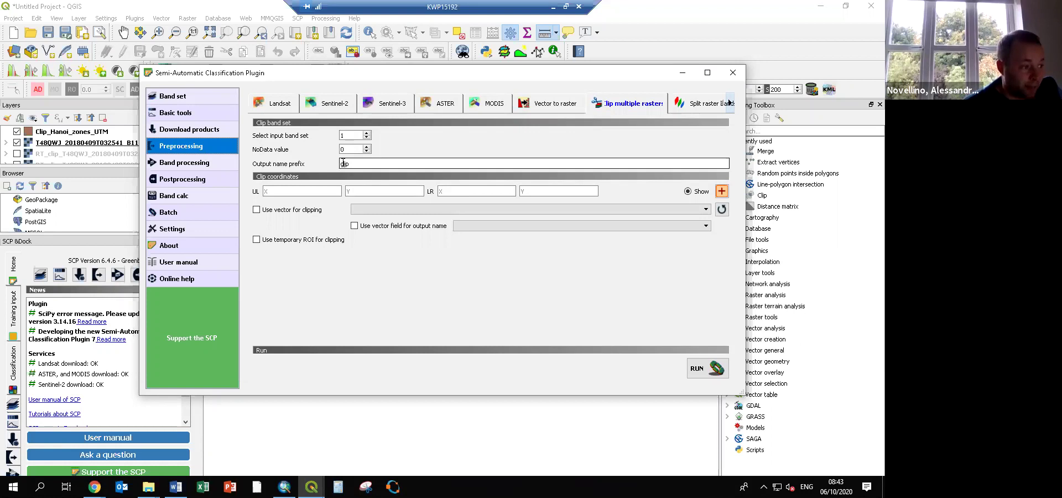
left_click(722, 209)
left_click(722, 210)
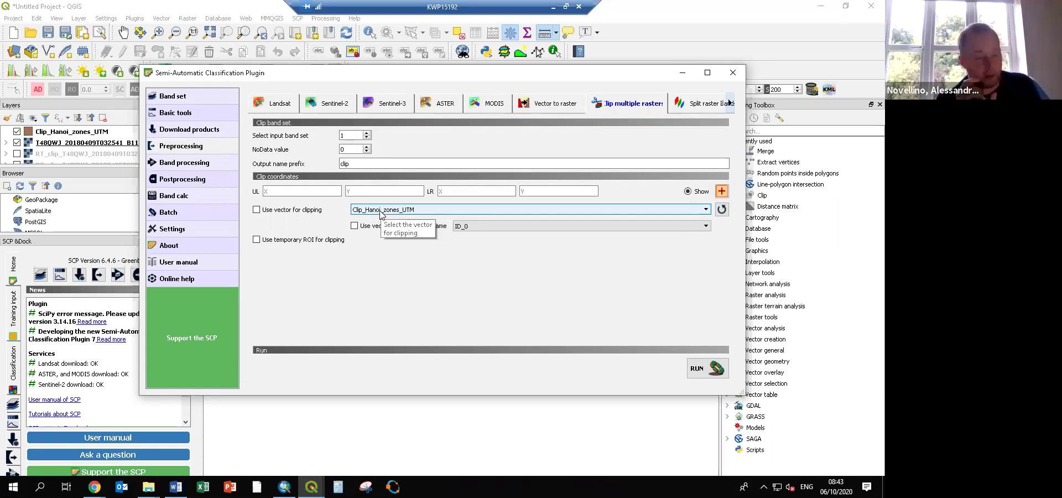
Run Clip multiple rasters with the training folder under Desktop > check as the output directory.
left_click(710, 369)
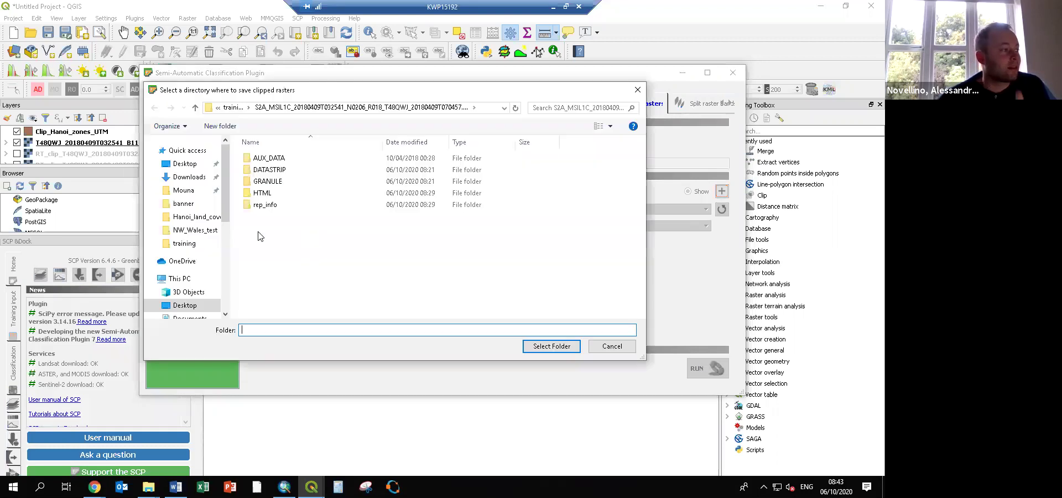
left_click(194, 165)
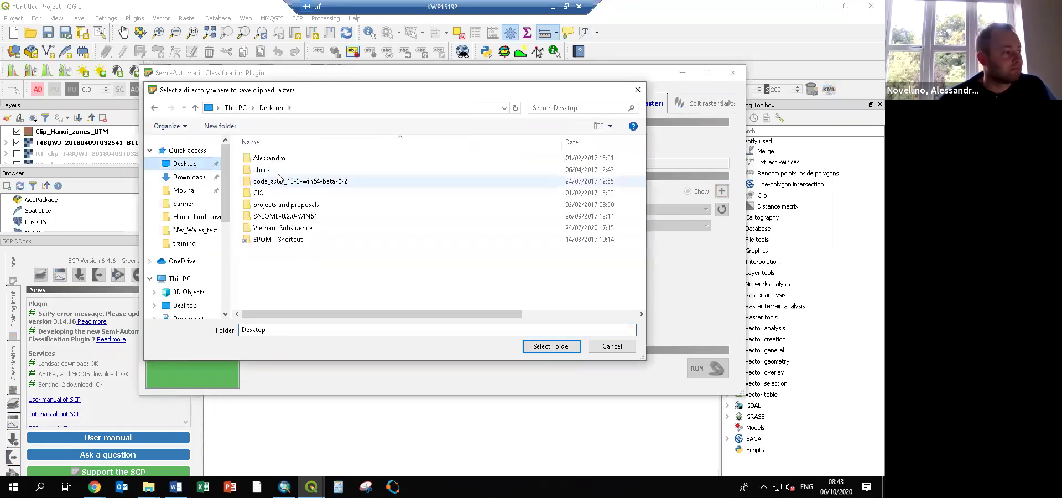
double_click(278, 172)
double_click(278, 159)
left_click(304, 108)
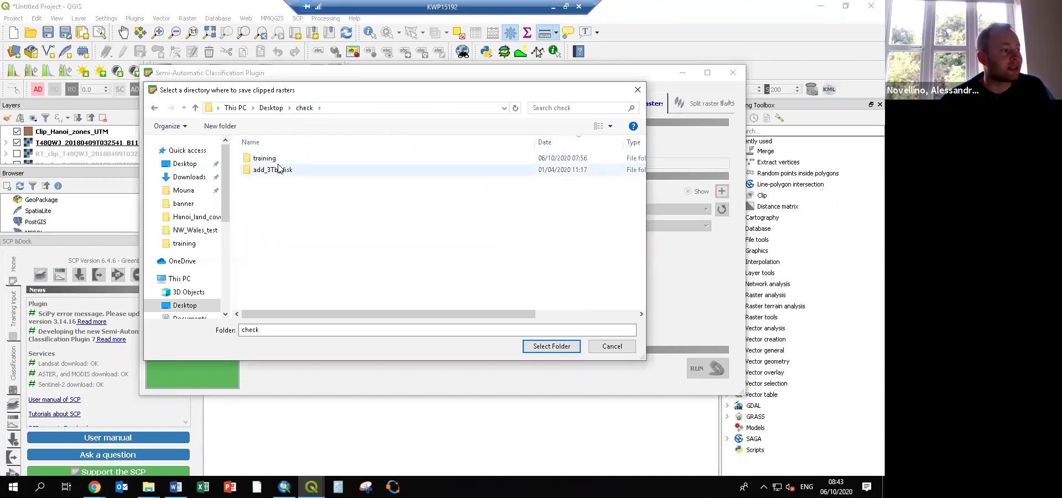
left_click(274, 160)
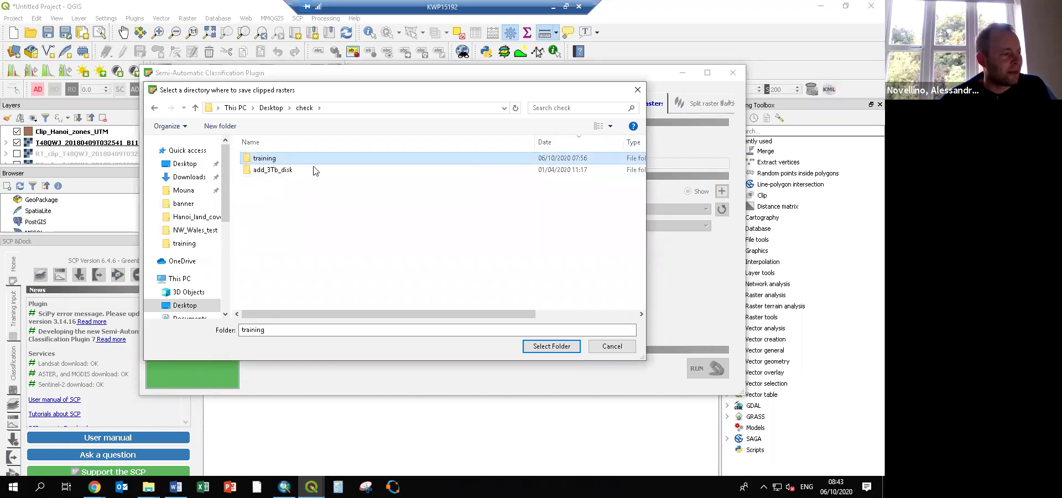
left_click(546, 347)
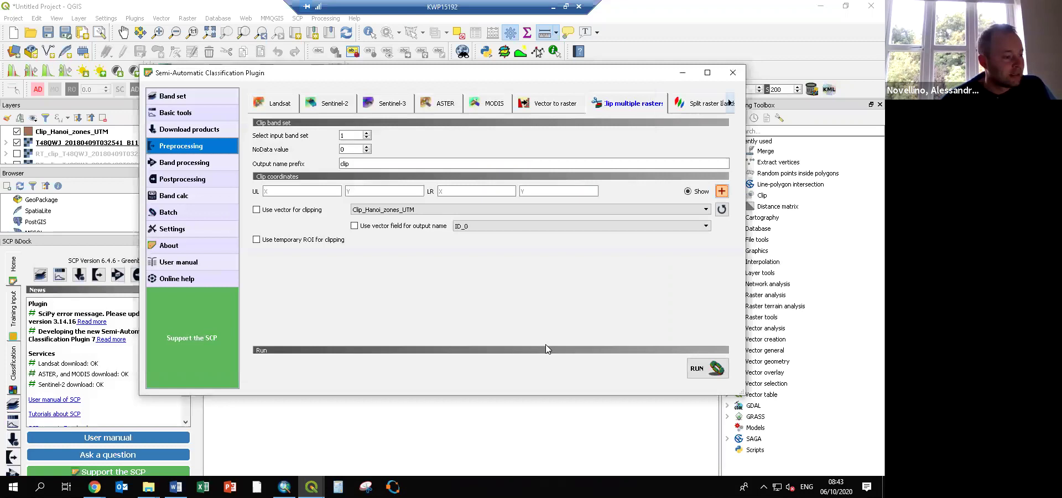
Review Band set 1 and the contents of the training folder, and return to the Clip multiple rasters settings.
left_click(186, 101)
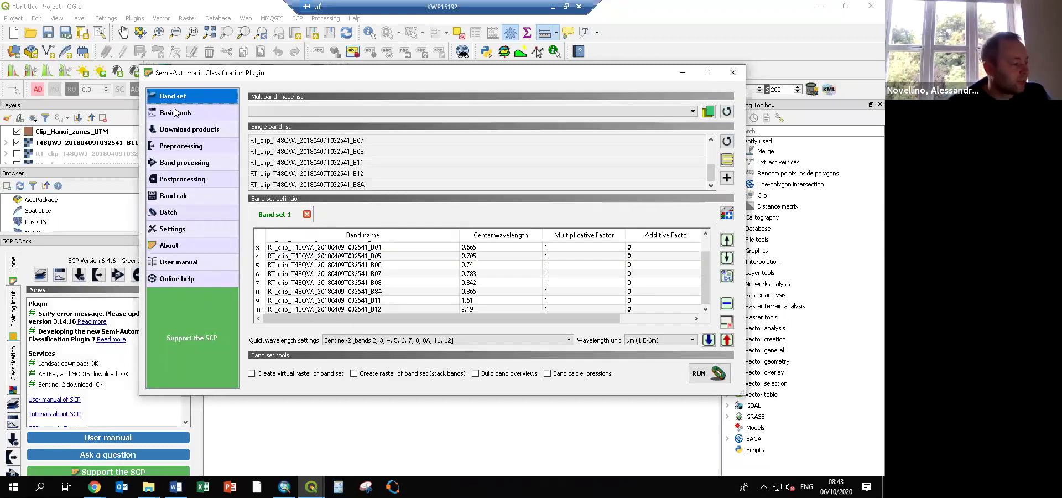
left_click(109, 459)
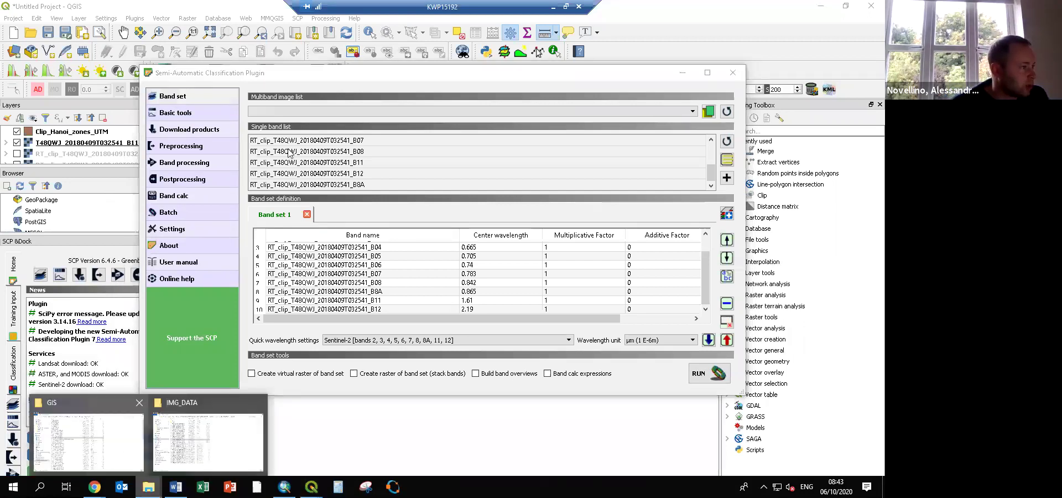
key("alt+Left")
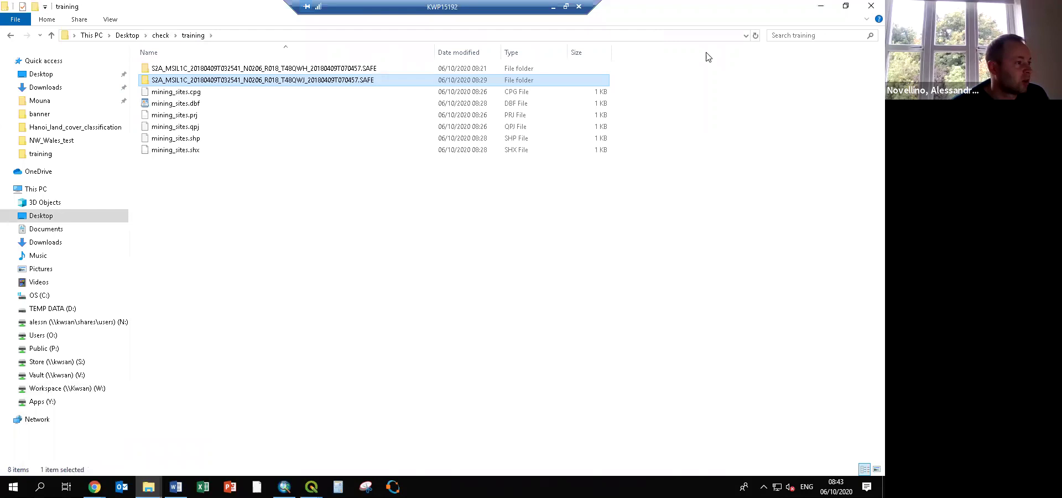
left_click(828, 6)
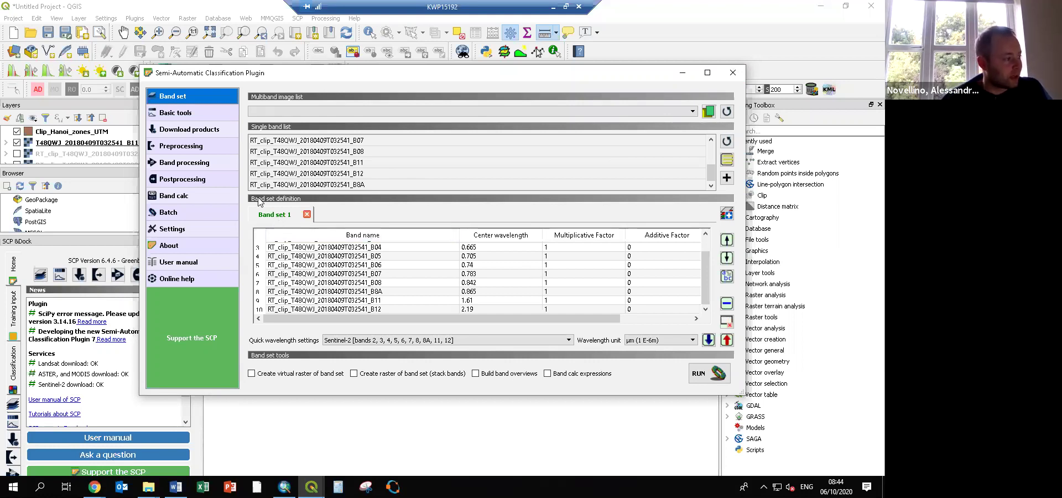
left_click(208, 148)
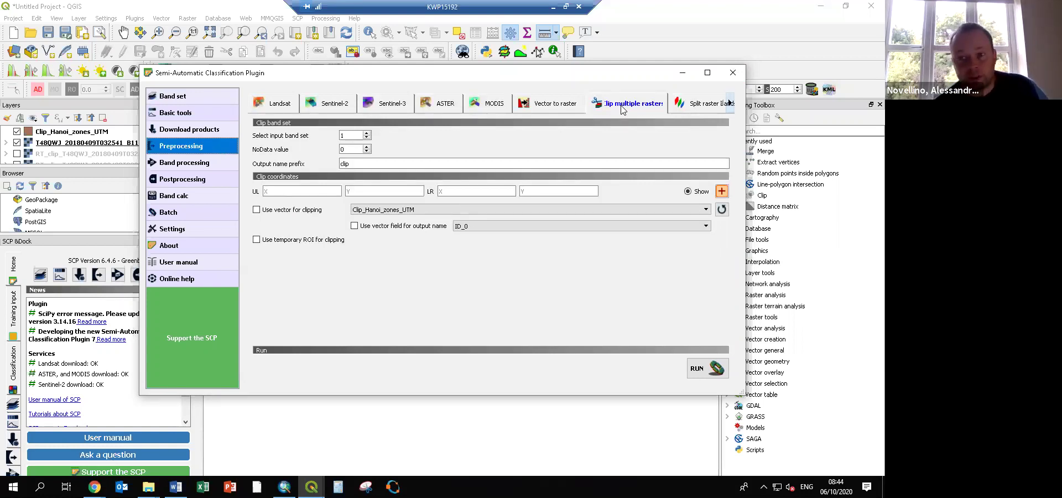
Hide the T48QWJ_20180409T032541_B11 layer and show RT_clip_T48QWJ_20180409T032541_B08 on the map.
left_click(17, 143)
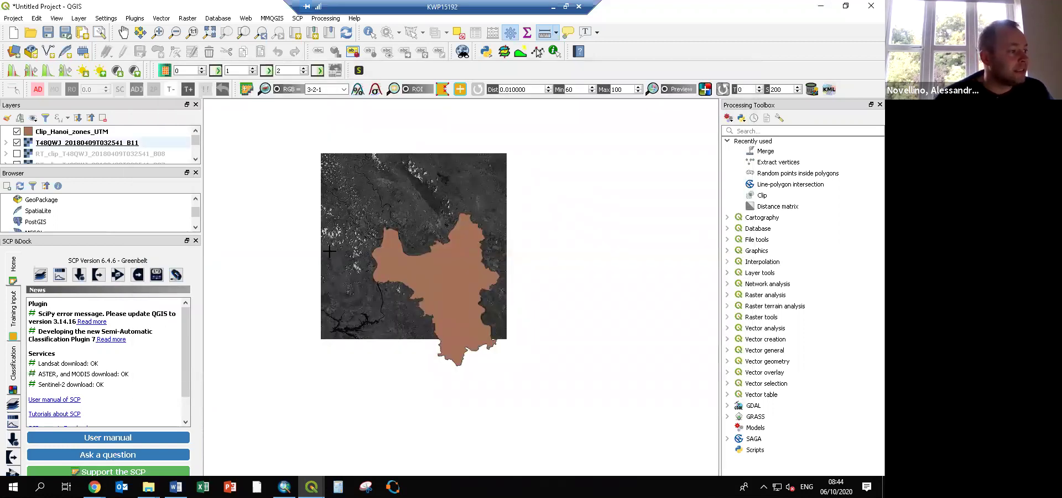
left_click(16, 143)
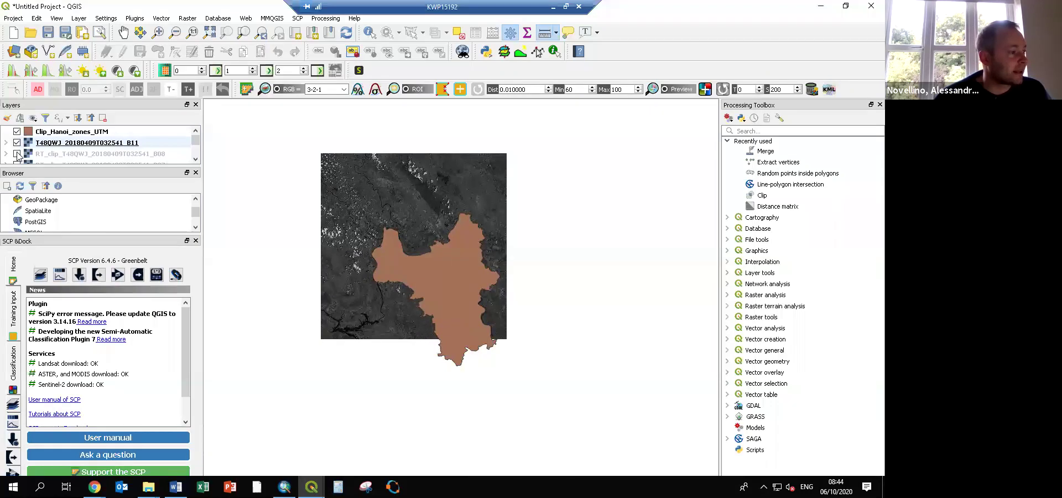
left_click(16, 153)
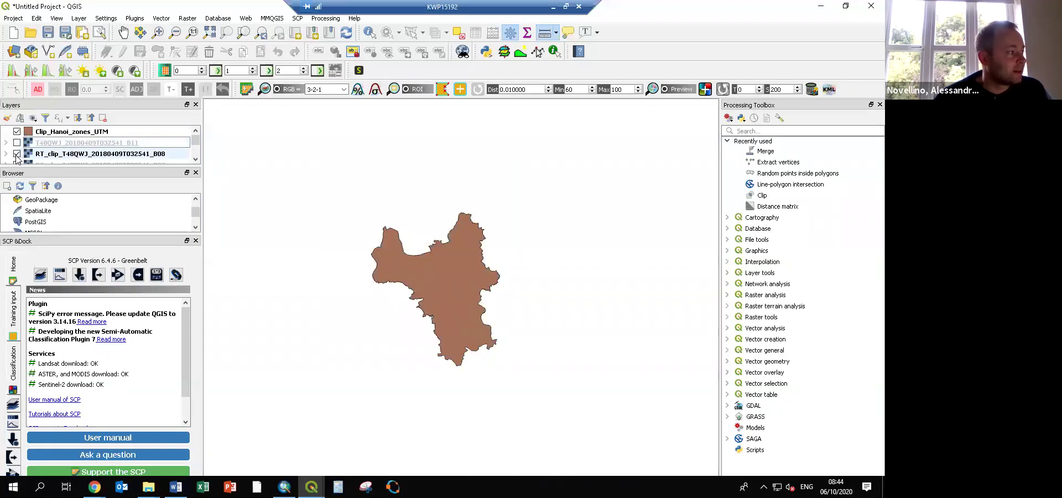
Hide the Clip_Hanoi_zones_UTM layer, close the SCP dock and remove the unclipped T48QWJ_20180409T032541_B11 layer.
left_click(16, 131)
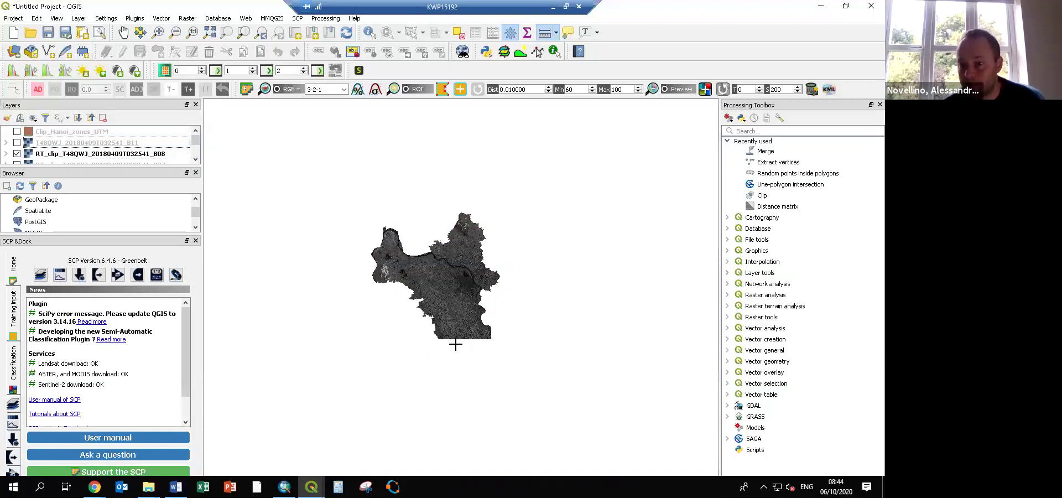
left_click(196, 241)
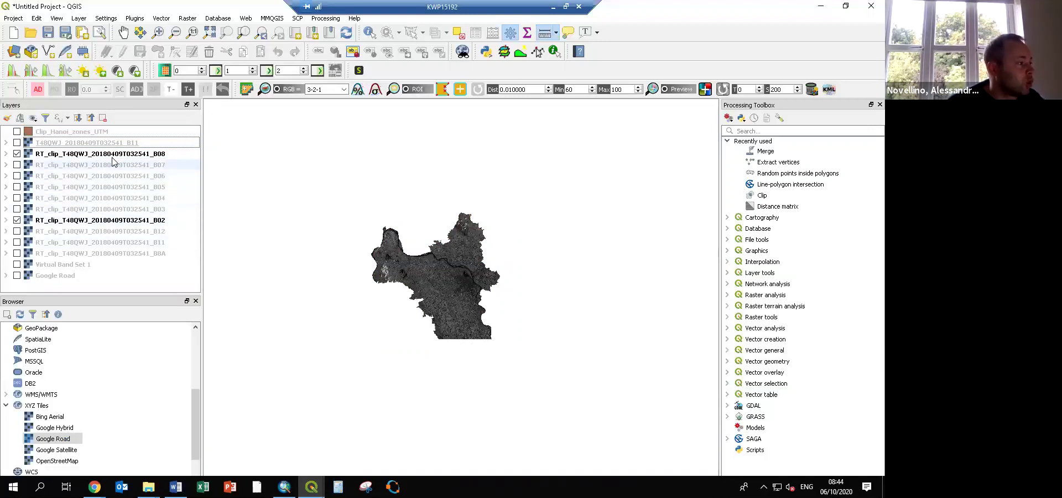
right_click(90, 143)
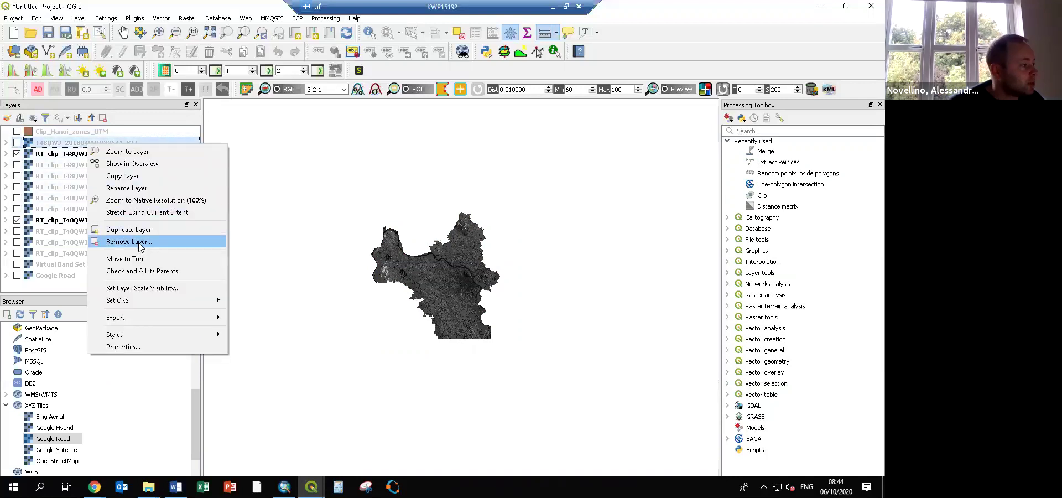
left_click(141, 241)
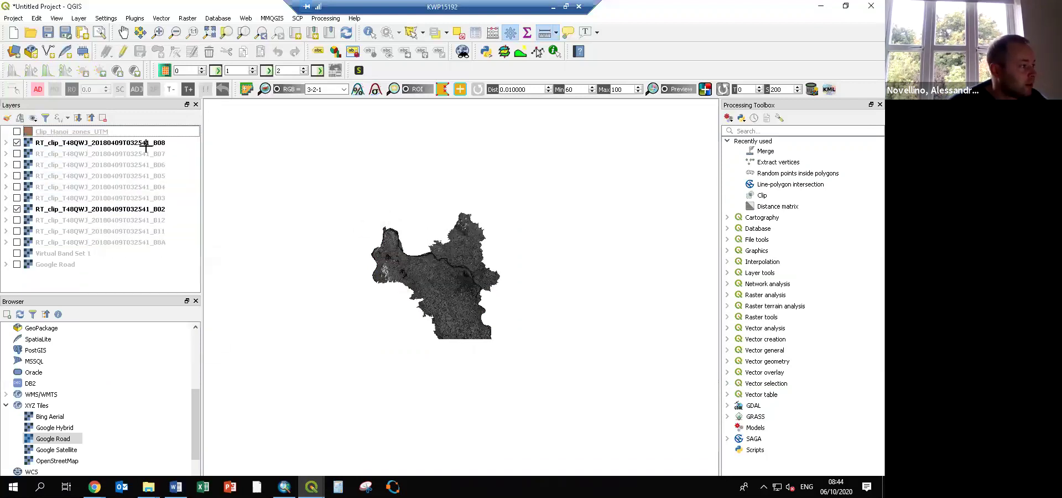
Group all RT_clip_T48QWJ band layers under the name T48QWJ, and hide and collapse the group.
left_click(134, 242, "shift")
right_click(134, 231)
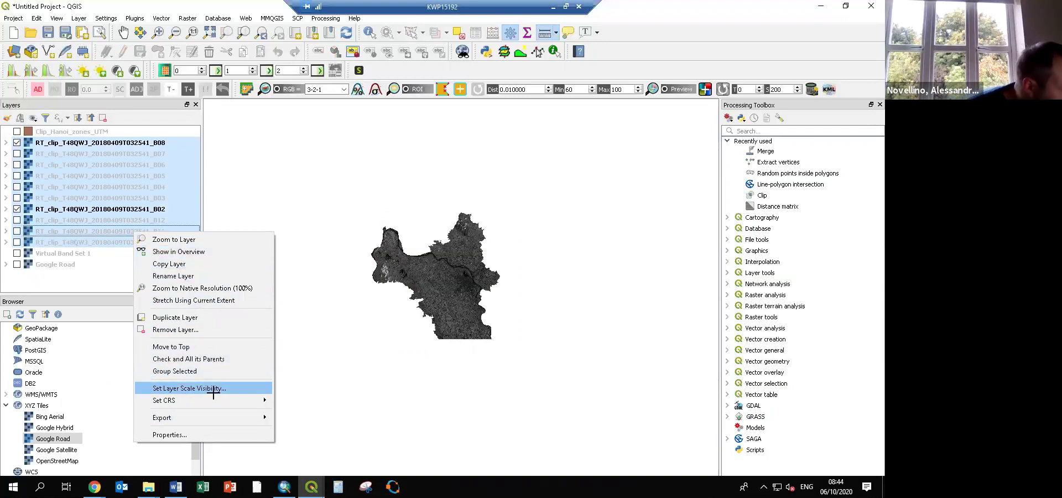
left_click(208, 370)
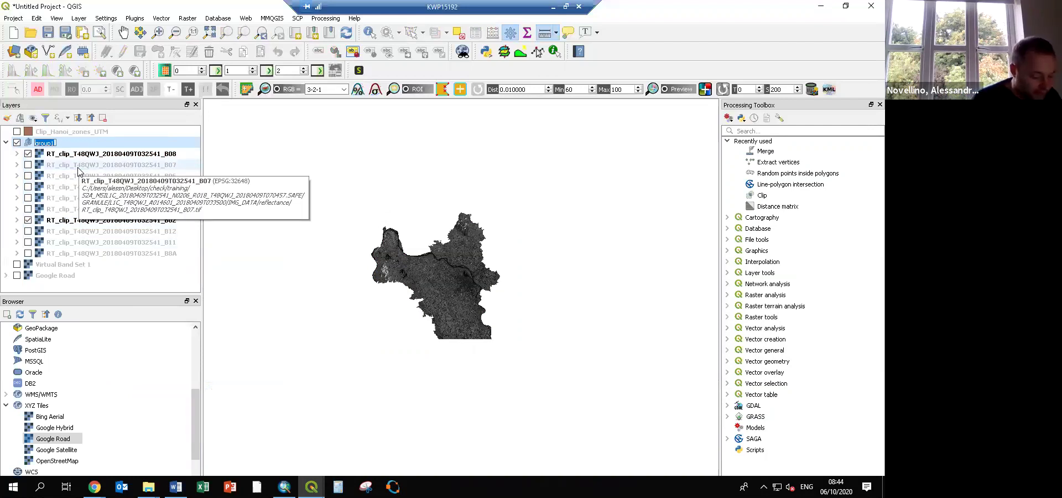
type("T48WJ")
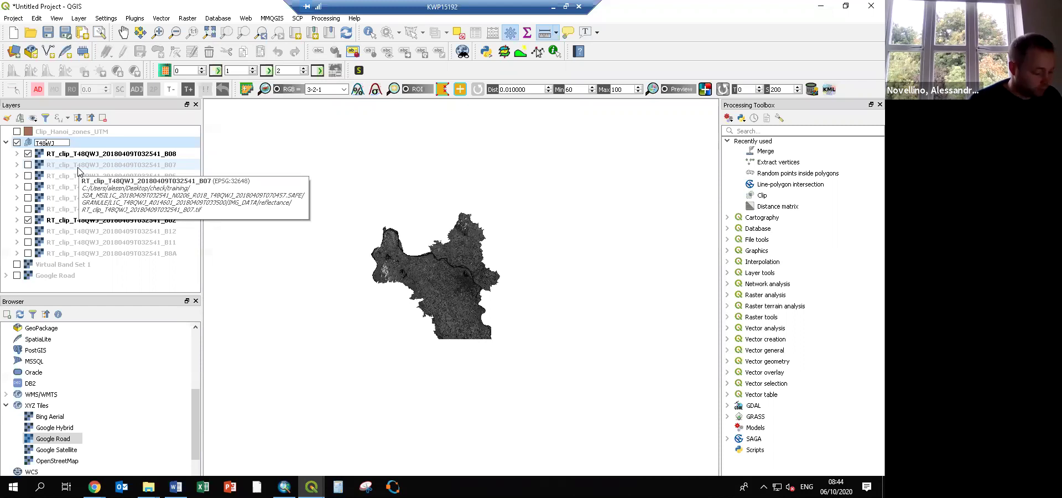
key("Return")
left_click(17, 142)
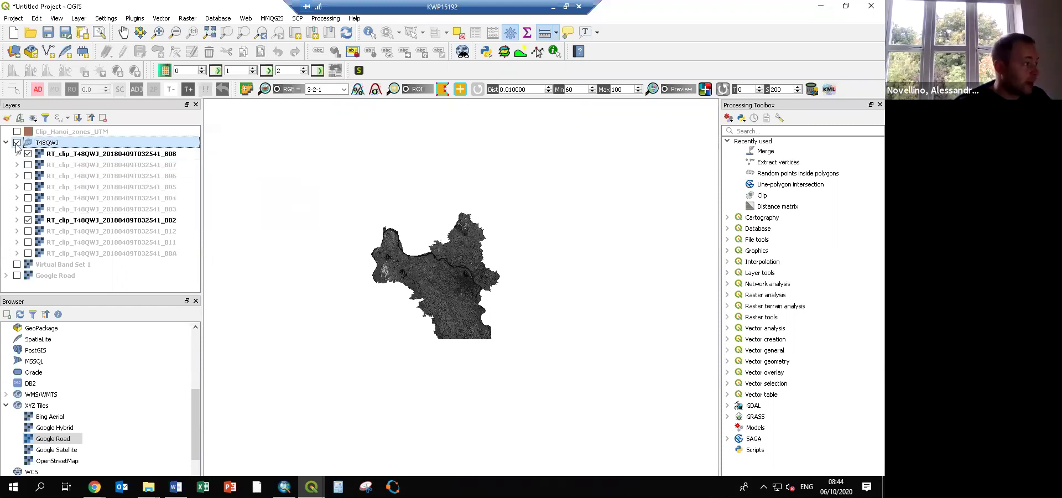
left_click(6, 142)
Switch to File Explorer and open the T48QWH tile's IMG_DATA > reflectance folder inside the training folder.
left_click(149, 487)
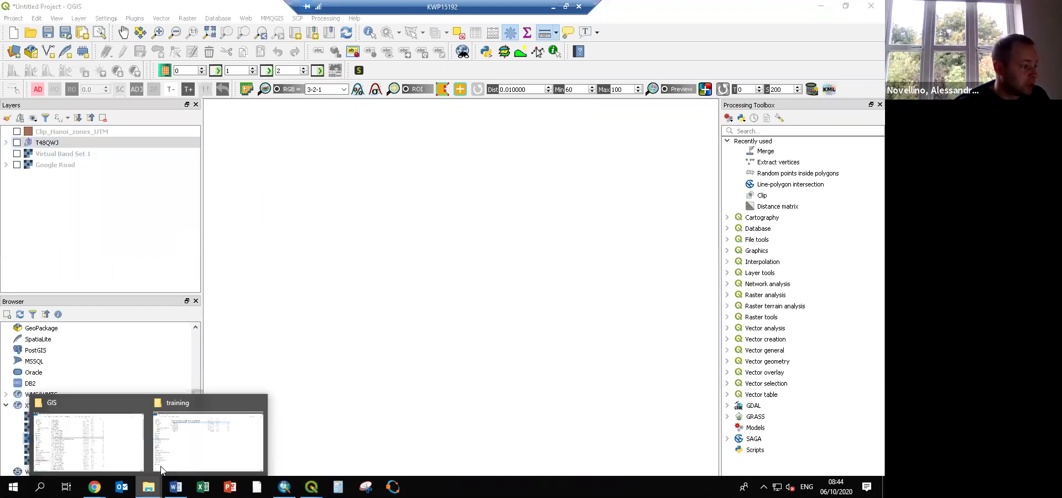
mouse_move(178, 469)
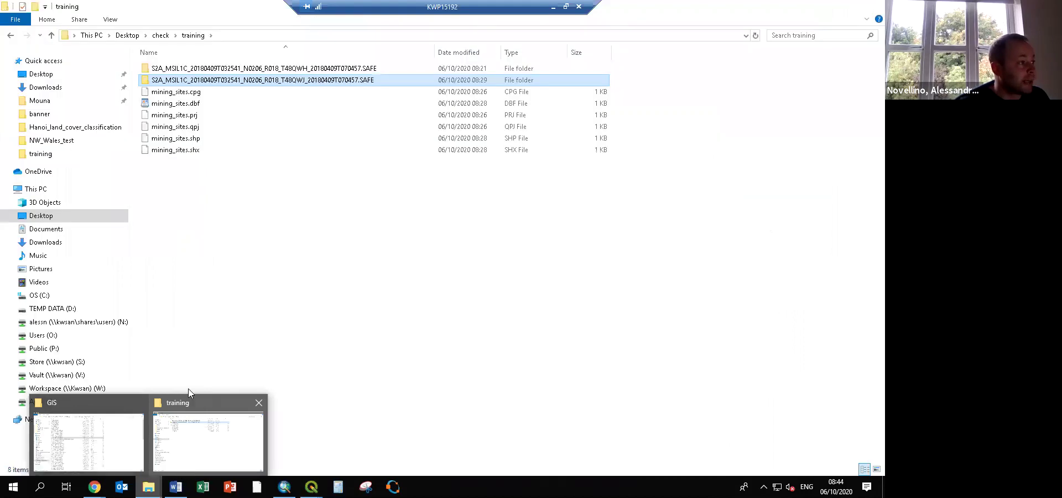
double_click(247, 88)
double_click(246, 88)
double_click(241, 70)
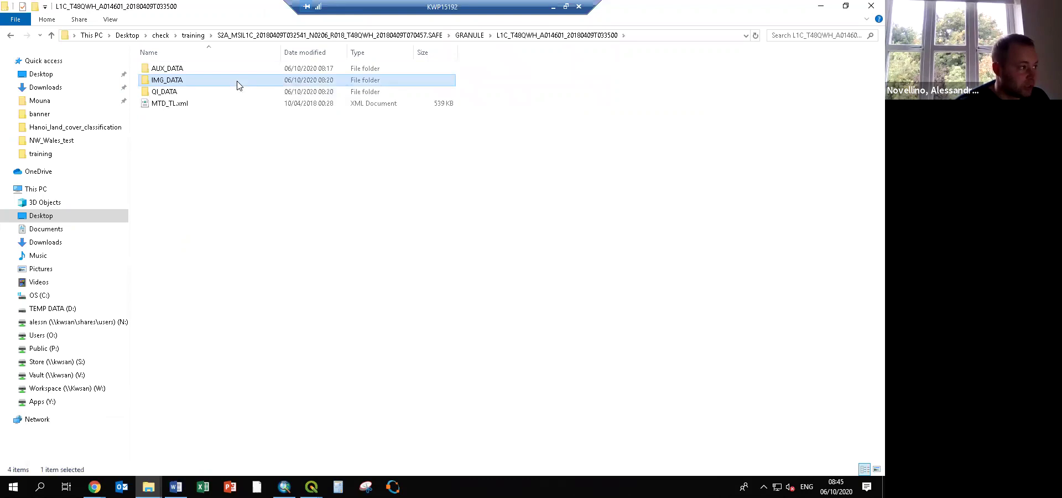
double_click(237, 82)
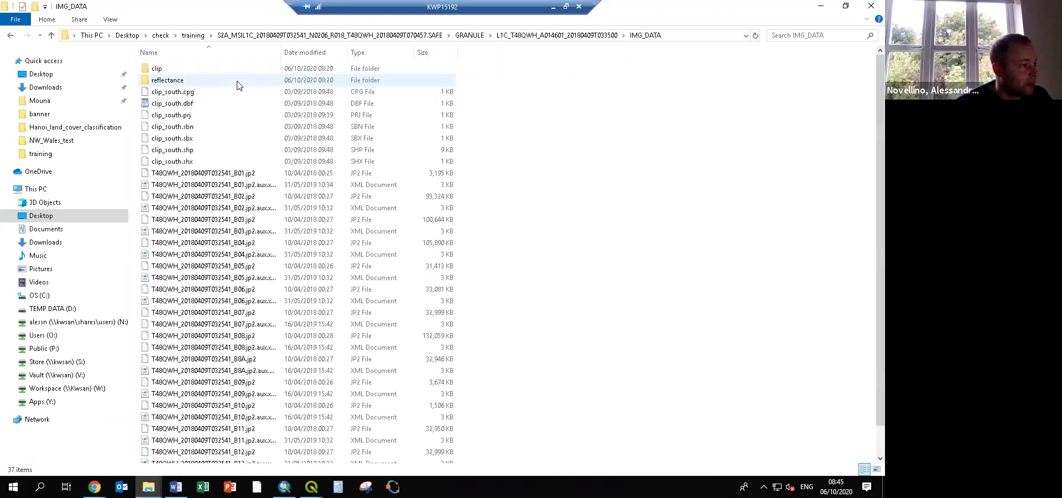
double_click(238, 85)
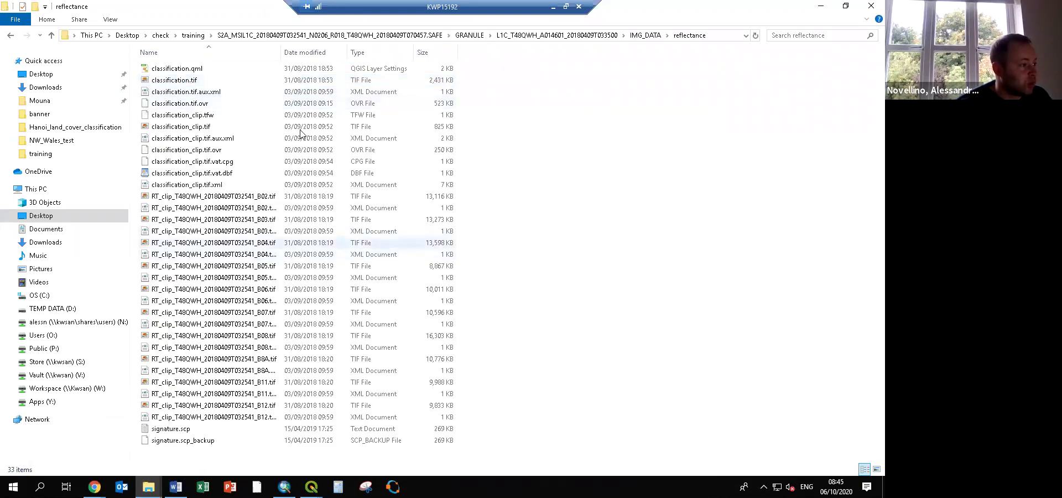
Sort the reflectance files by type and load the ten RT_clip_T48QWH band TIFs into the QGIS project.
left_click_drag(288, 56, 453, 55)
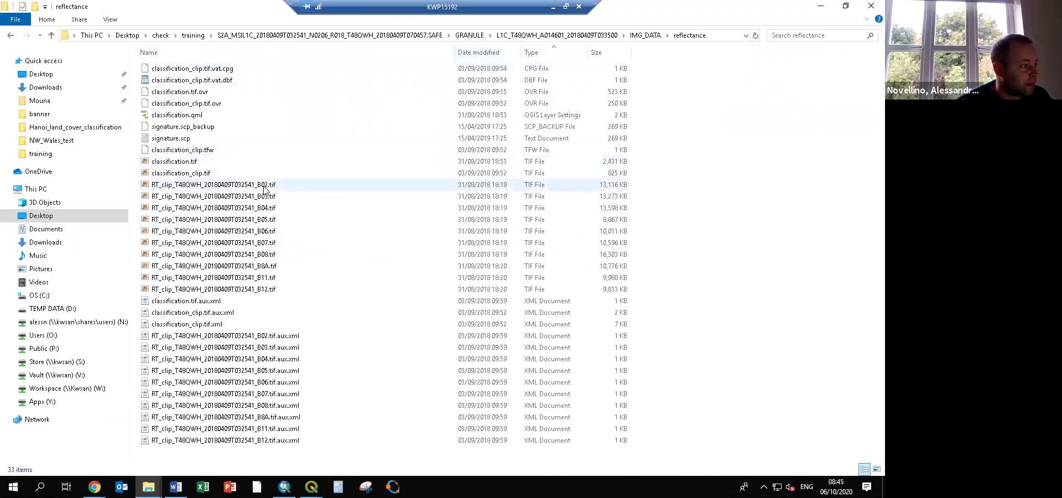
left_click(266, 184)
left_click(287, 293, "shift")
mouse_move(311, 485)
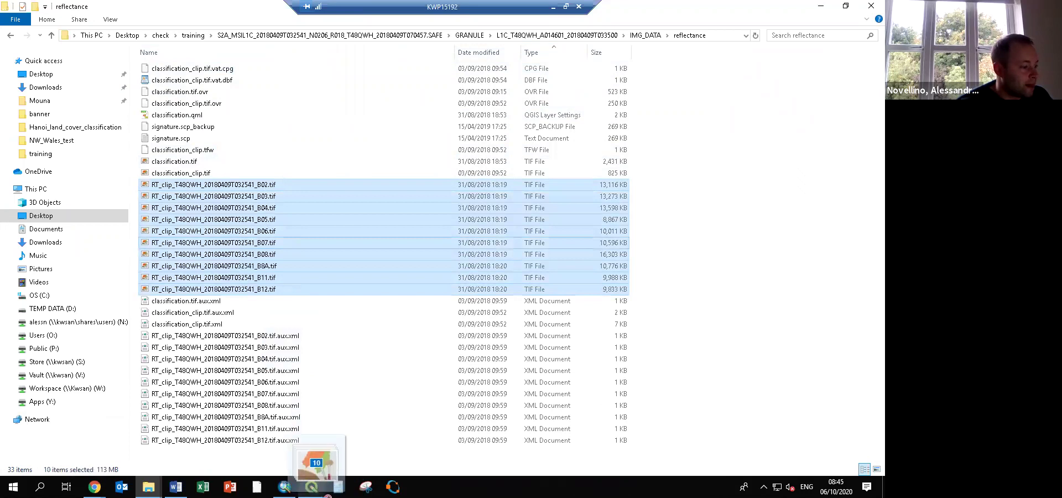
left_click_drag(252, 457, 252, 456)
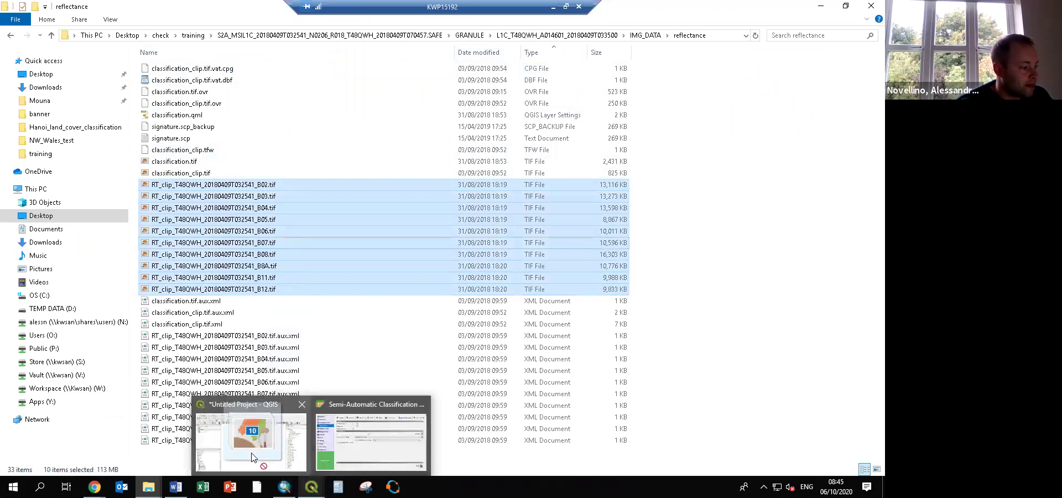
left_click_drag(234, 410, 94, 124)
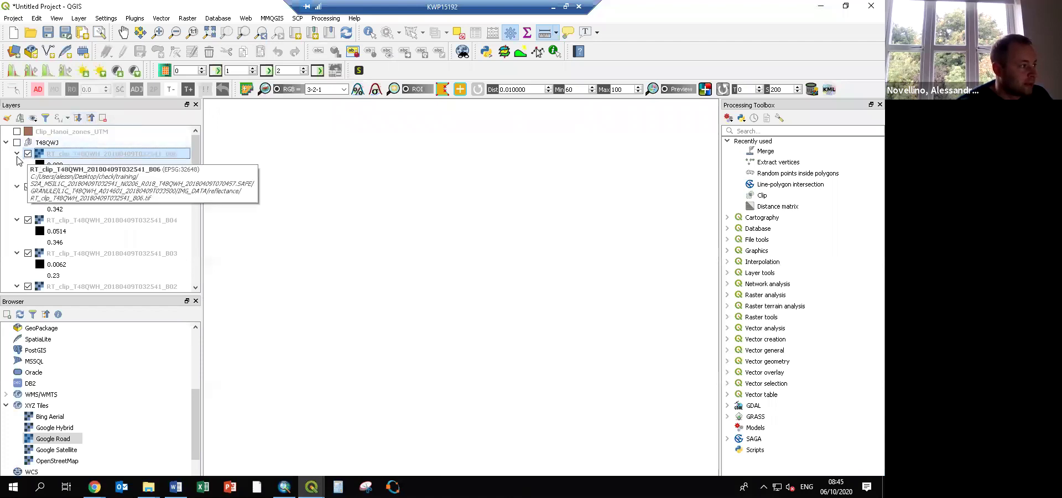
Collapse all layer entries and move the RT_clip_T48QWH layers out of the T48QWJ group, placing them above it.
left_click(17, 154)
left_click(90, 117)
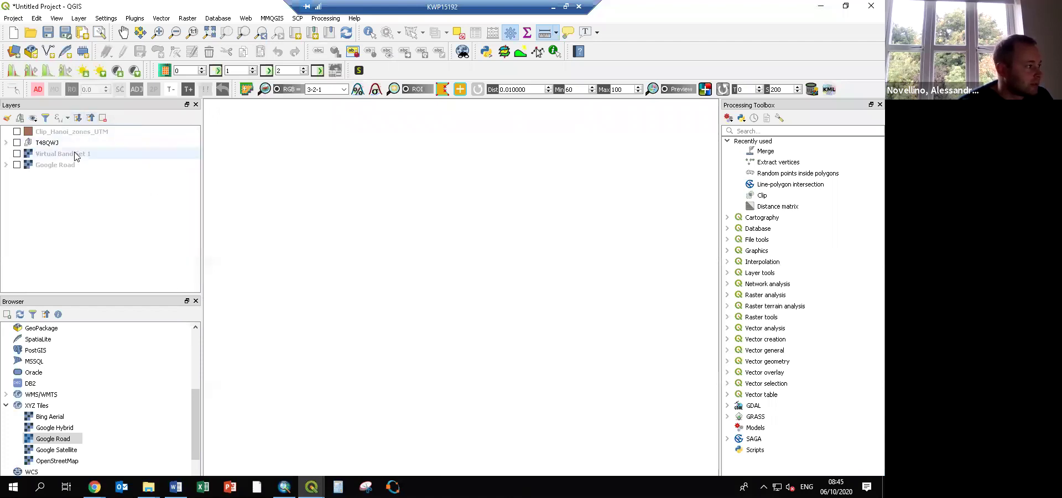
left_click(8, 142)
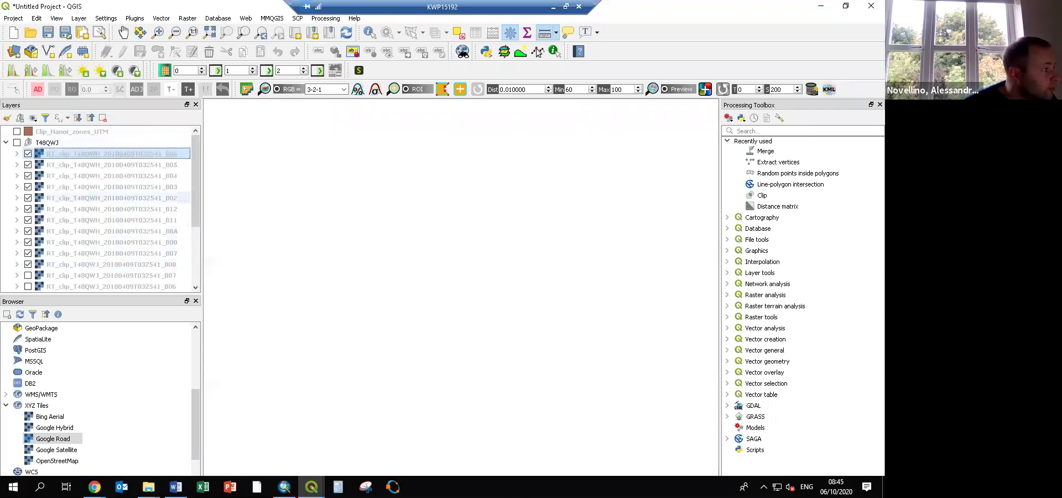
left_click_drag(82, 253, 56, 176)
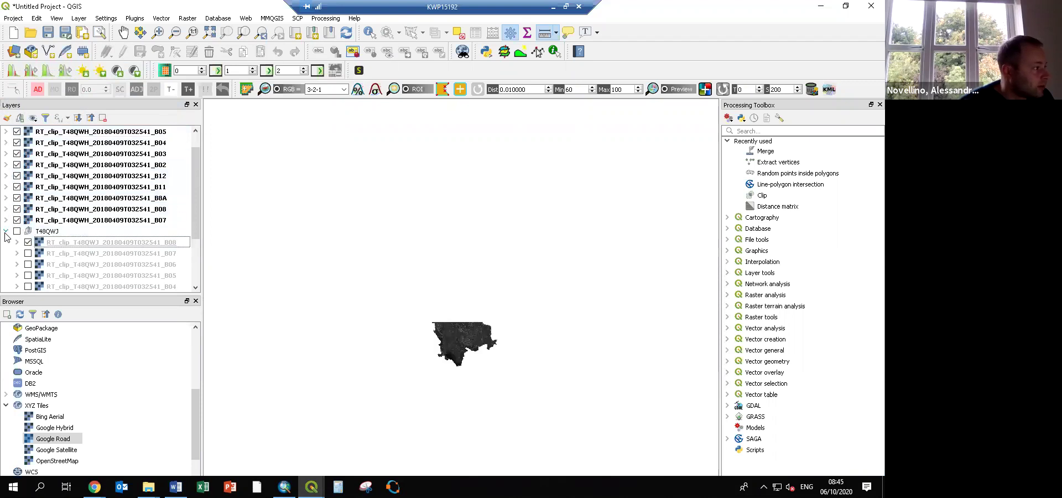
Group the ten RT_clip_T48QWH band layers under the name T48QWH.
left_click(79, 143, "shift")
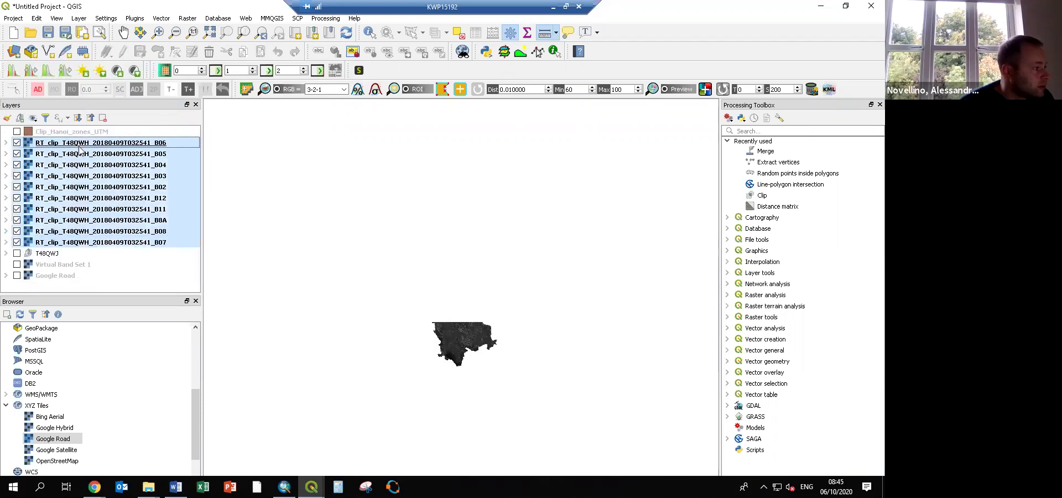
right_click(79, 142)
left_click(159, 268)
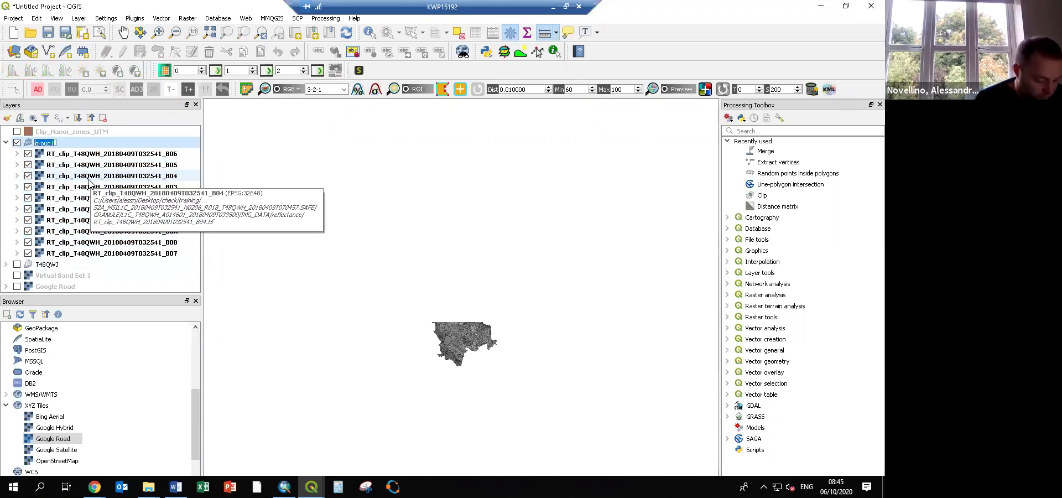
type("T48QWH")
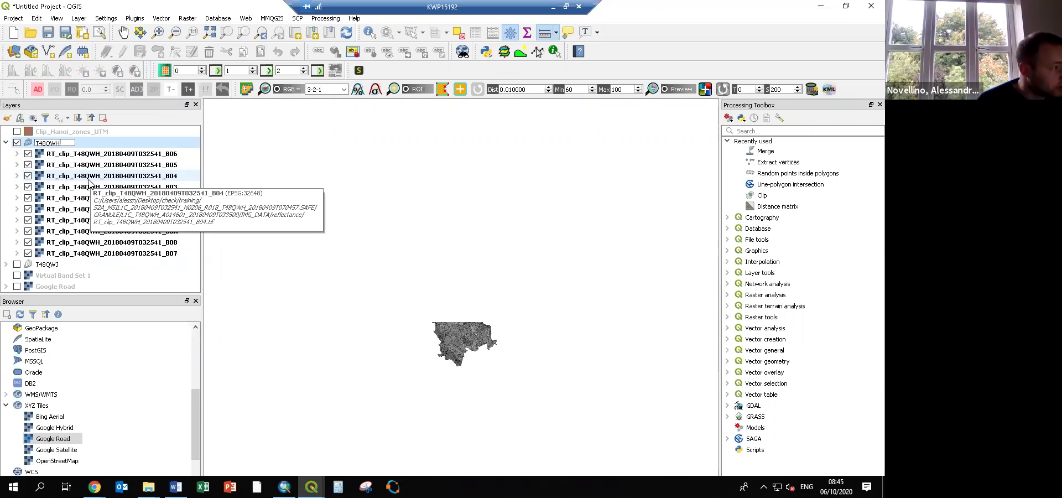
key("Return")
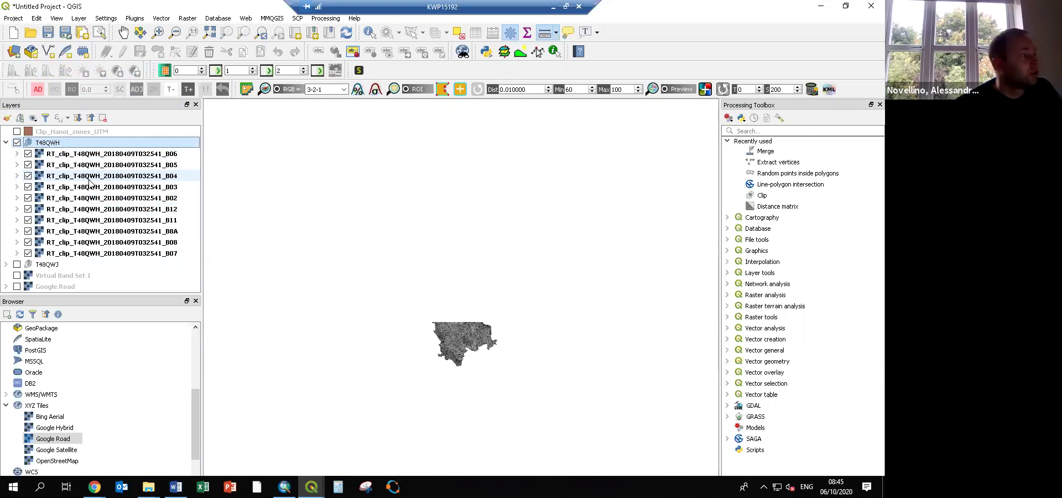
Show the T48QWJ group together with T48QWH and examine the seam between the two tiles.
left_click(16, 264)
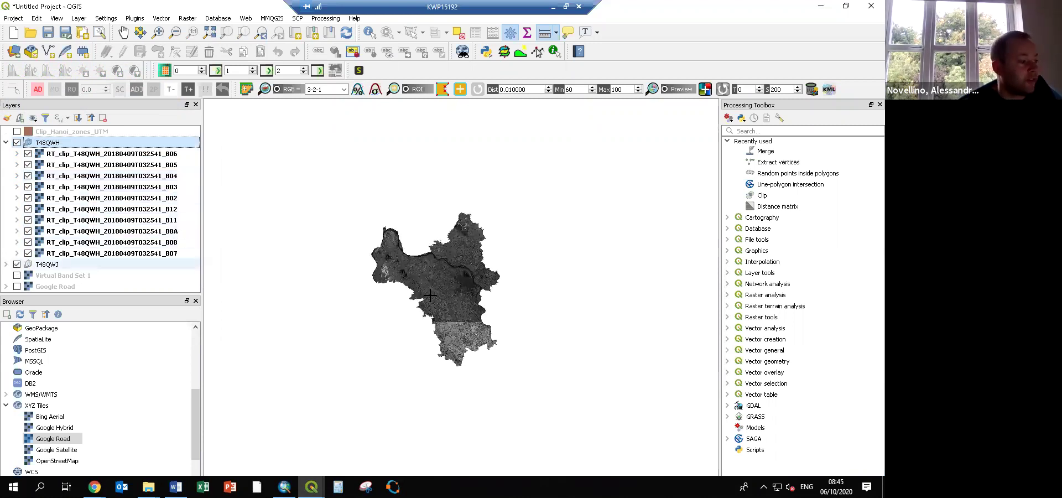
scroll(469, 334, "up", 2)
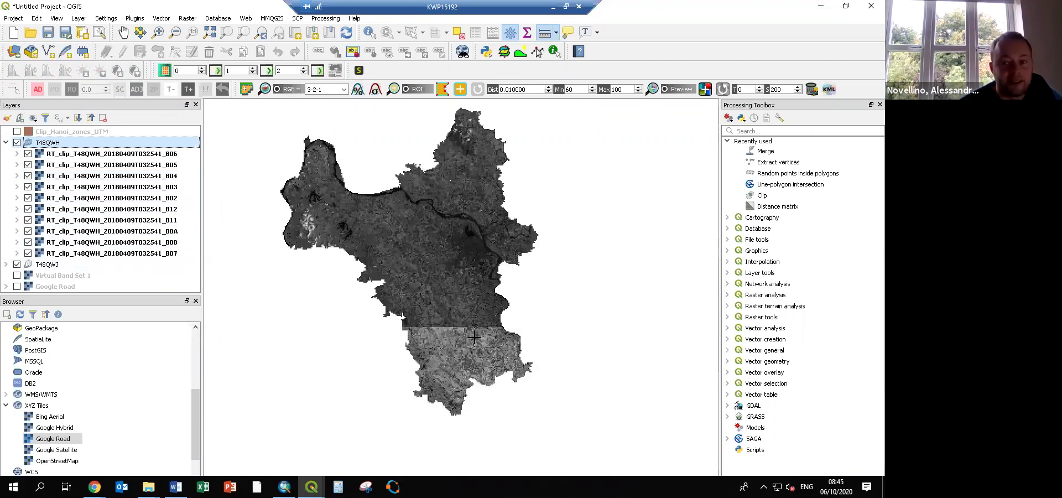
scroll(476, 334, "up", 1)
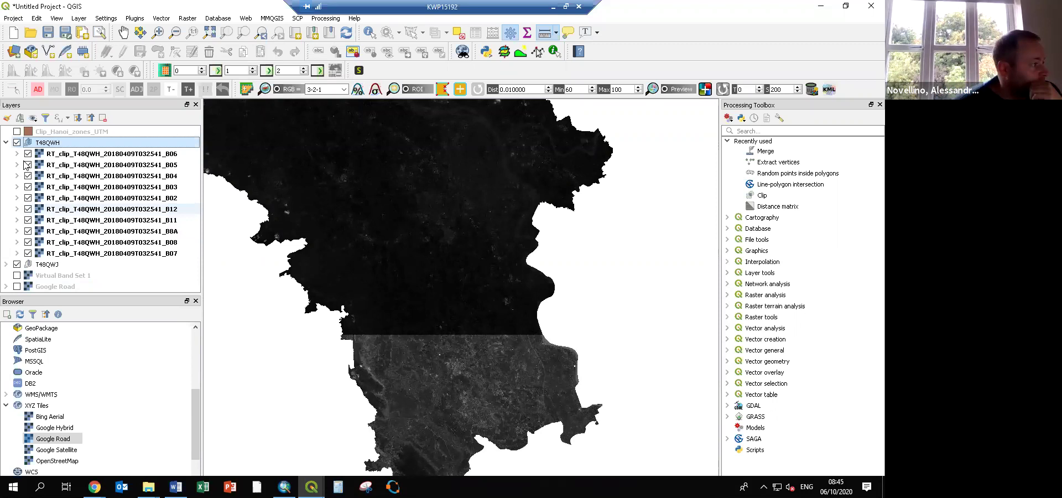
Leave only band B06 visible in both the T48QWH and T48QWJ groups, and collapse the groups.
left_click(28, 164)
left_click(28, 176)
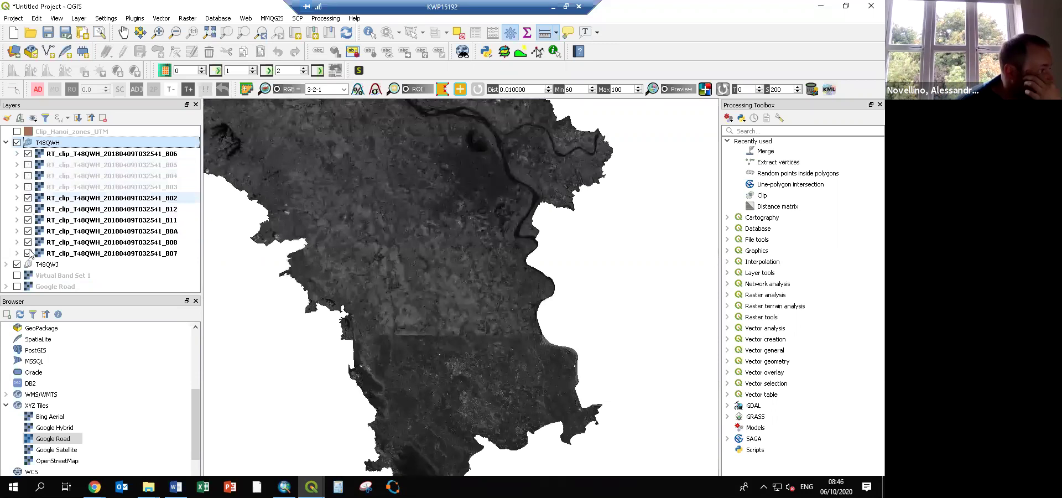
left_click(28, 253)
double_click(28, 264)
scroll(27, 268, "down", 1)
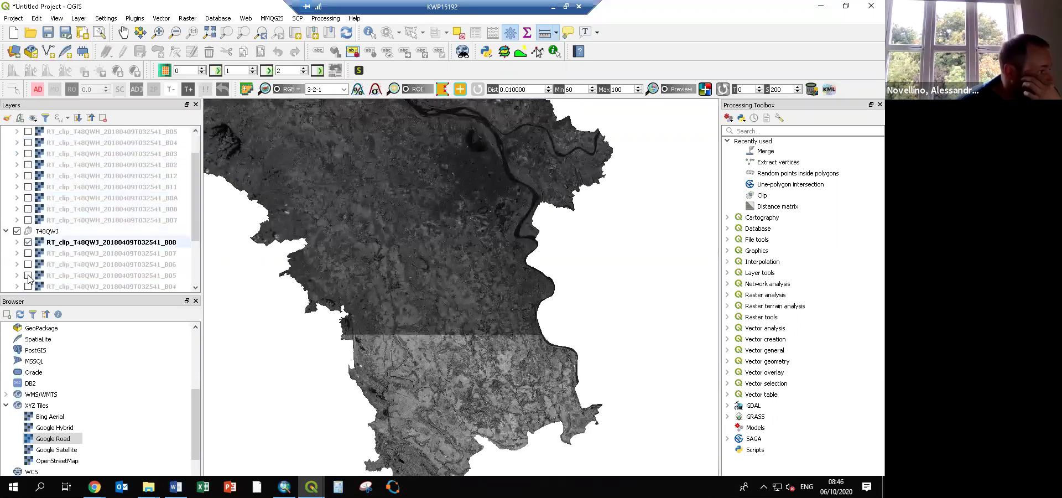
scroll(29, 276, "down", 3)
left_click(27, 230)
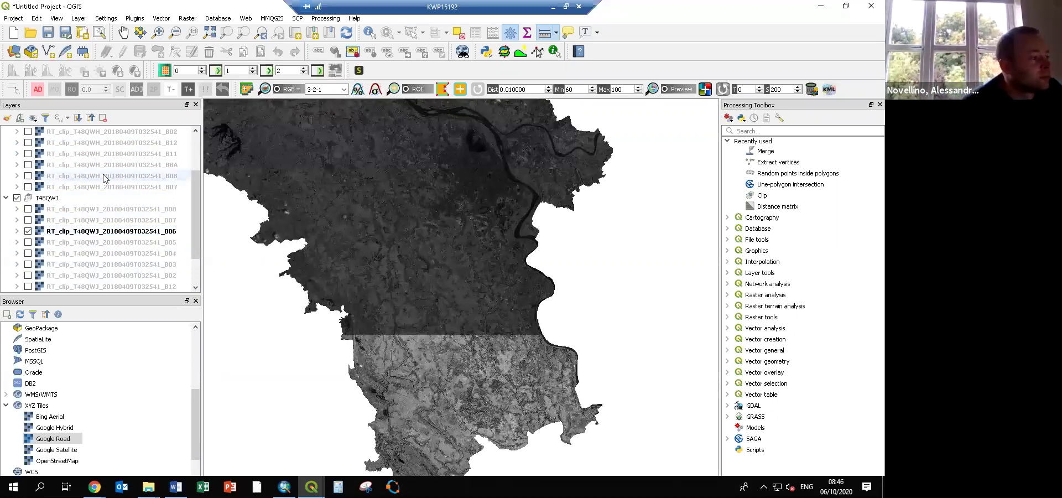
scroll(104, 177, "up", 1)
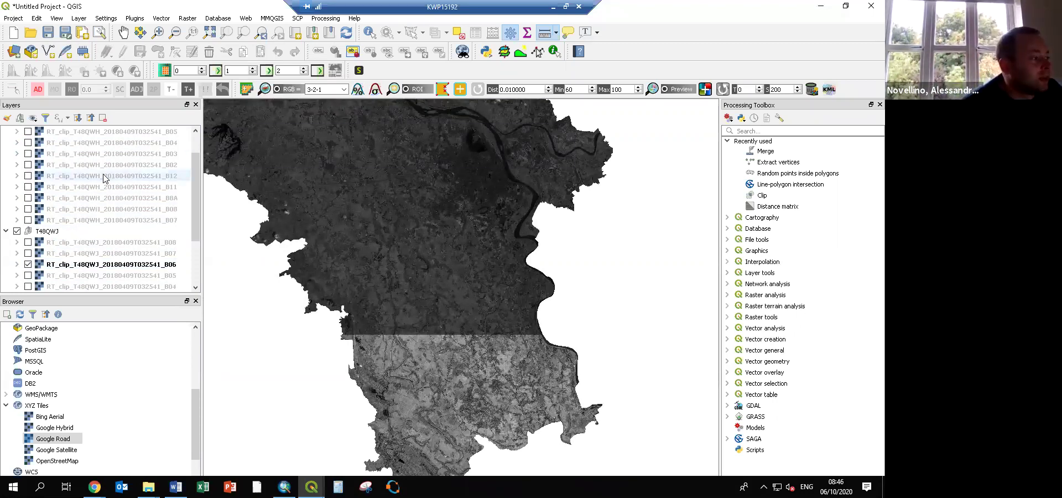
left_click(5, 158)
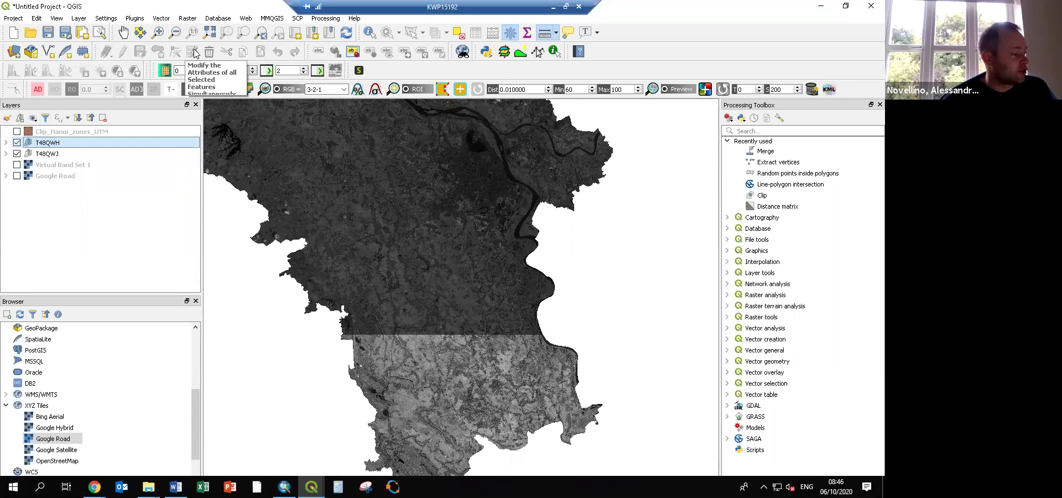
Bring up the Semi-Automatic Classification Plugin window and review the bands listed in Band set 1.
left_click(311, 487)
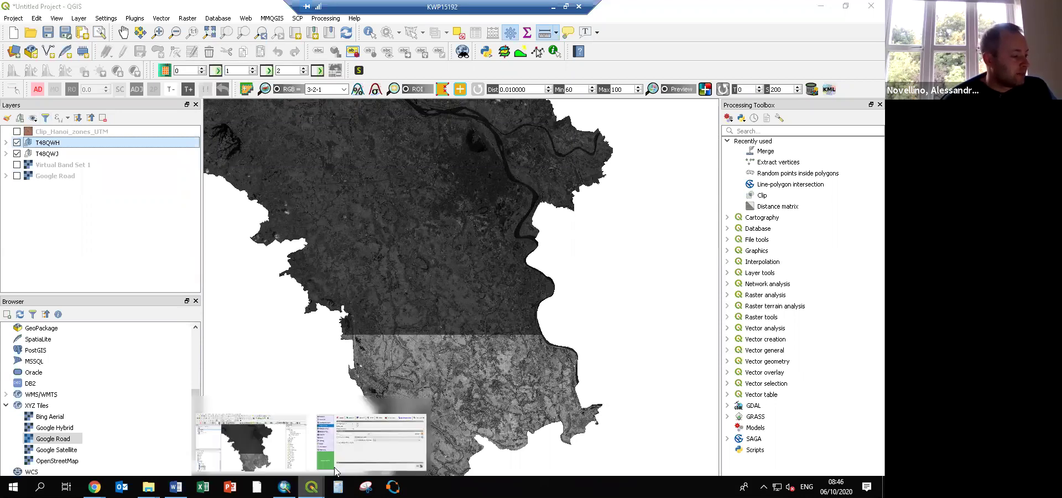
left_click(334, 466)
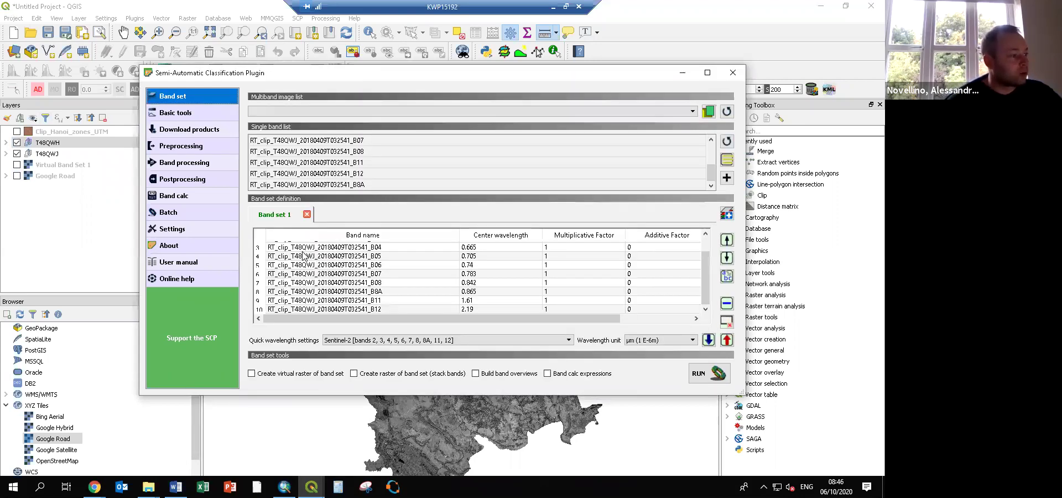
scroll(303, 254, "up", 1)
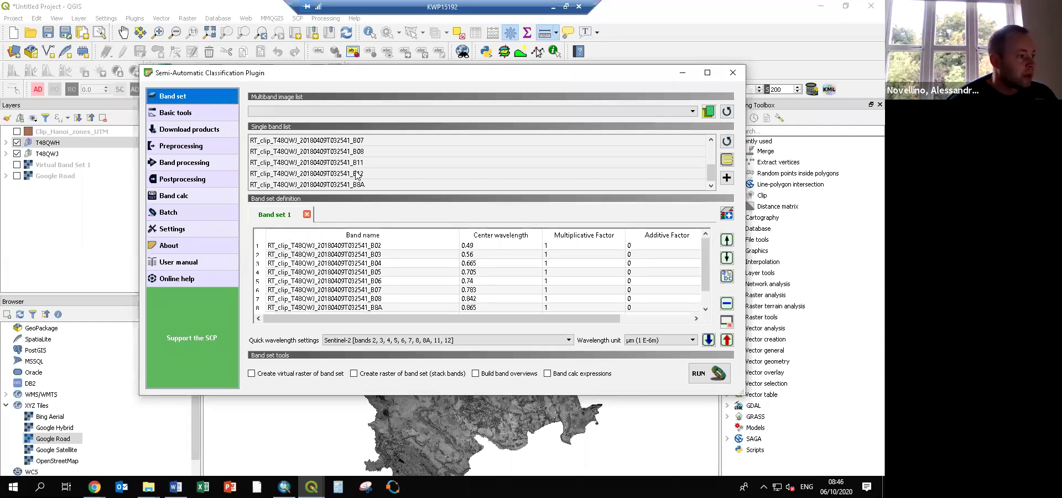
Refresh the single band list and create Band set 2, checking it against the T48QWJ bands in Band set 1.
left_click(727, 142)
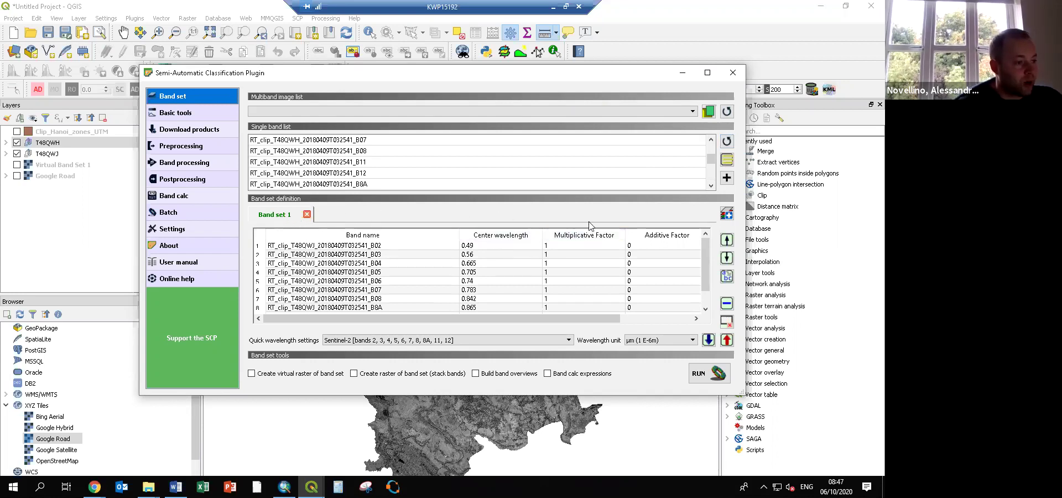
left_click(726, 216)
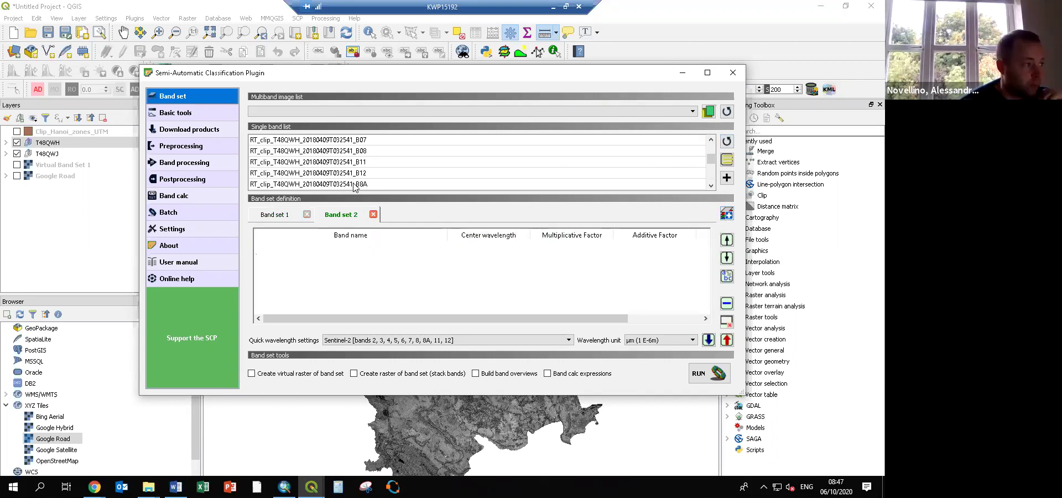
left_click(279, 215)
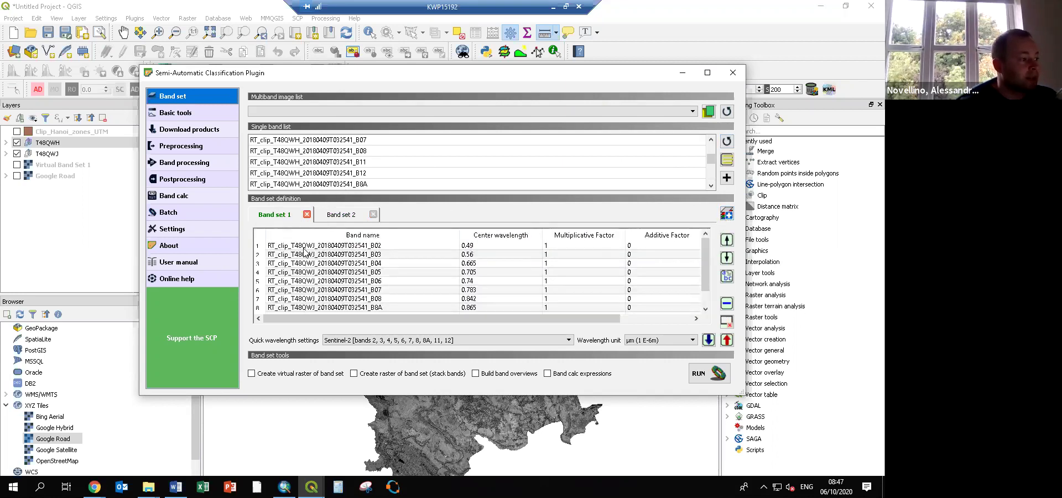
left_click(332, 216)
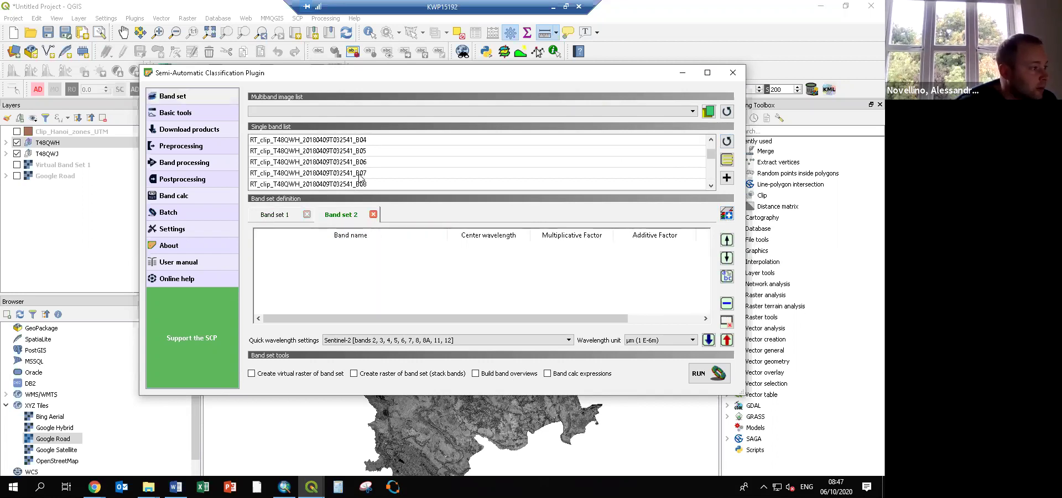
Add all ten RT_clip_T48QWH_20180409T032541 bands, B02 through B8A, to Band set 2.
left_click(352, 155)
scroll(360, 182, "down", 3)
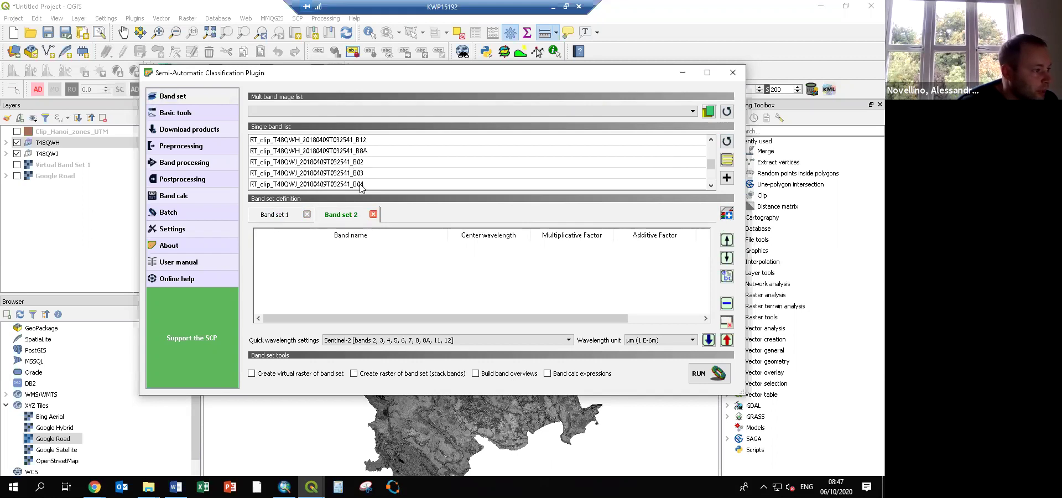
left_click(387, 151, "shift")
left_click(727, 178)
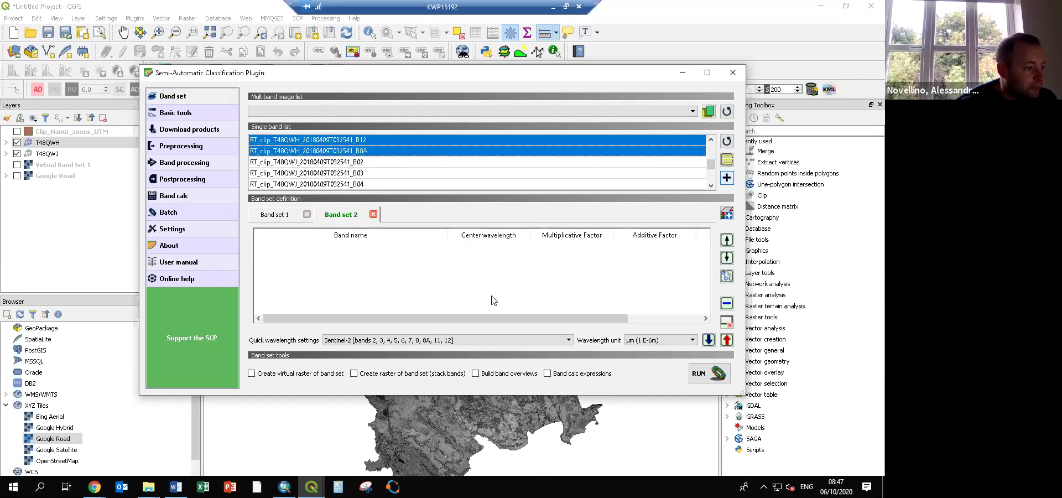
Apply the Sentinel-2 [bands 2, 3, 4, 5, 6, 7, 8, 8A, 11, 12] quick wavelength settings to Band set 2 and review its bands.
left_click(461, 339)
left_click(446, 341)
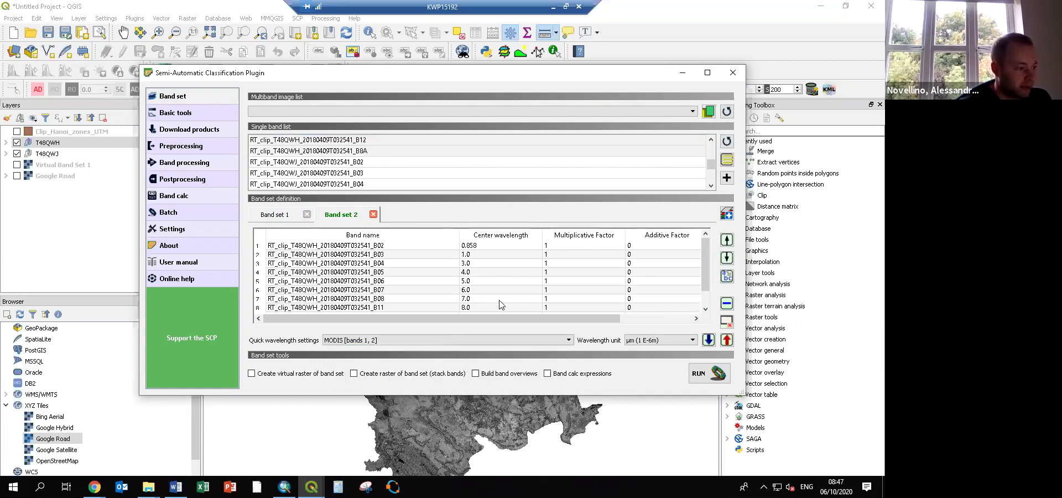
key("s")
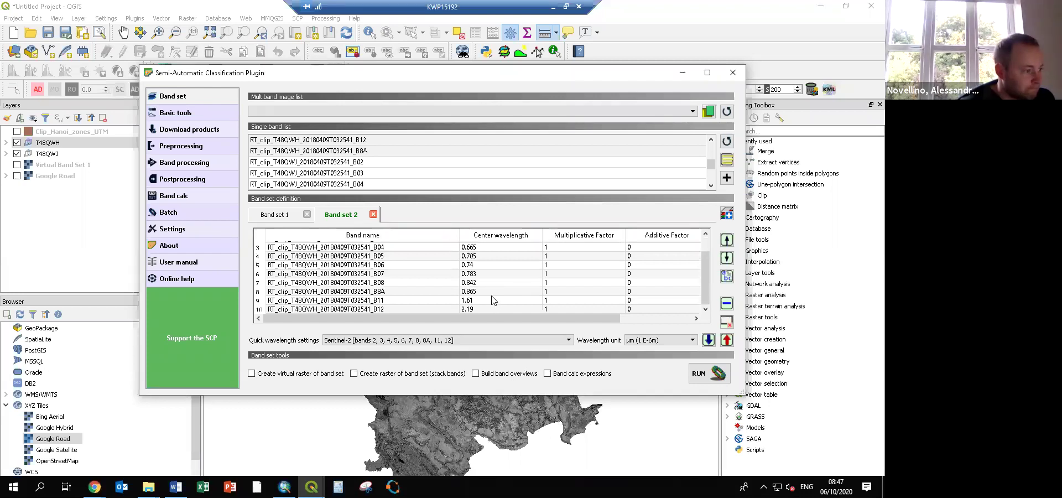
scroll(494, 300, "up", 1)
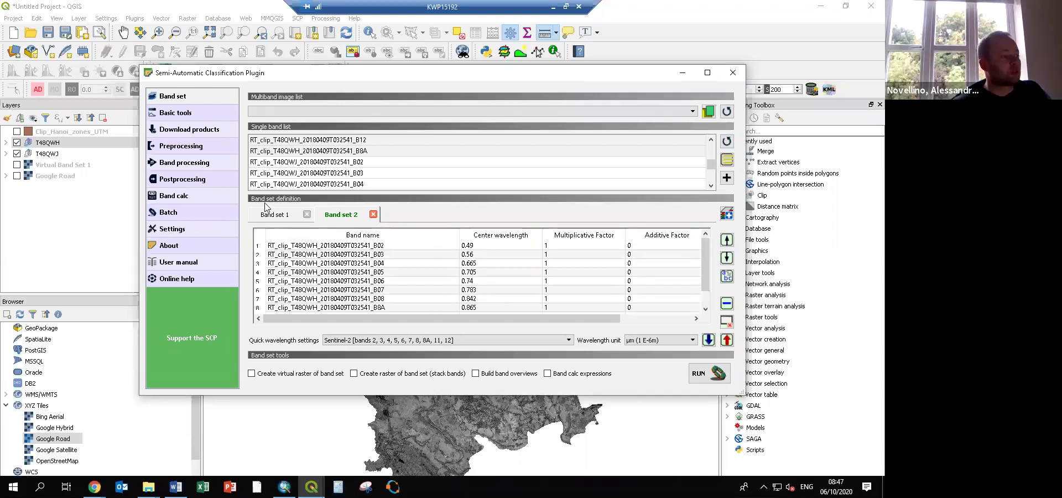
Open the Mosaic band sets preprocessing tool and check its band set list against the band set definitions.
left_click(212, 149)
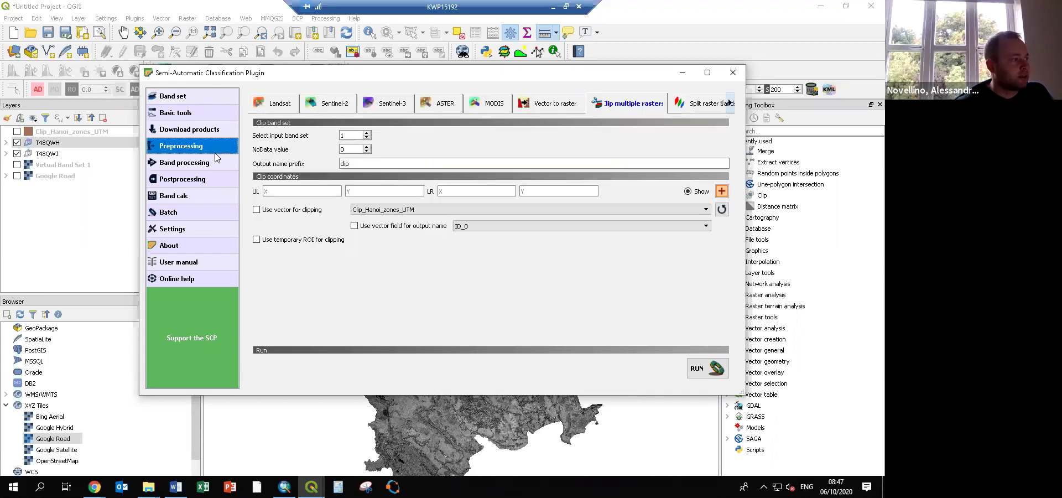
left_click(731, 103)
left_click(730, 106)
left_click(730, 106)
left_click(731, 106)
left_click(731, 106)
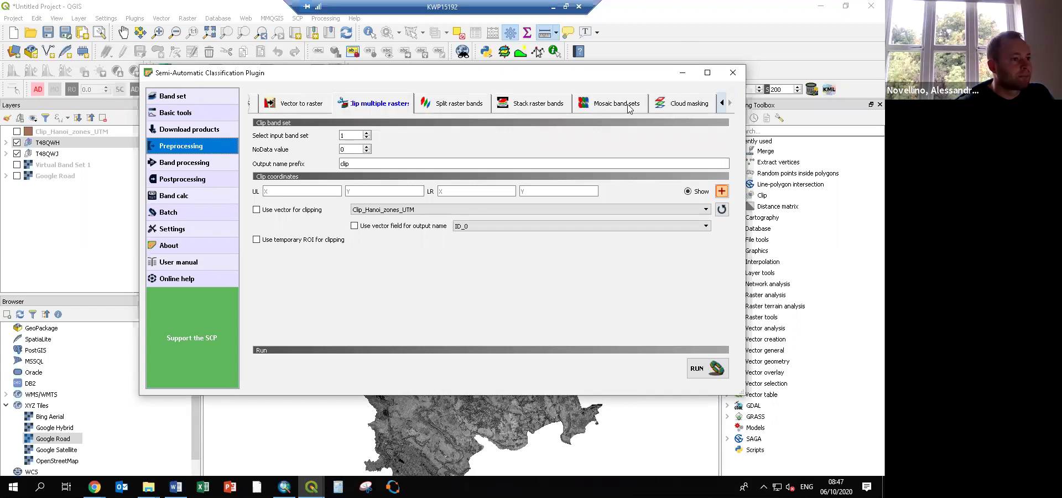
left_click(619, 108)
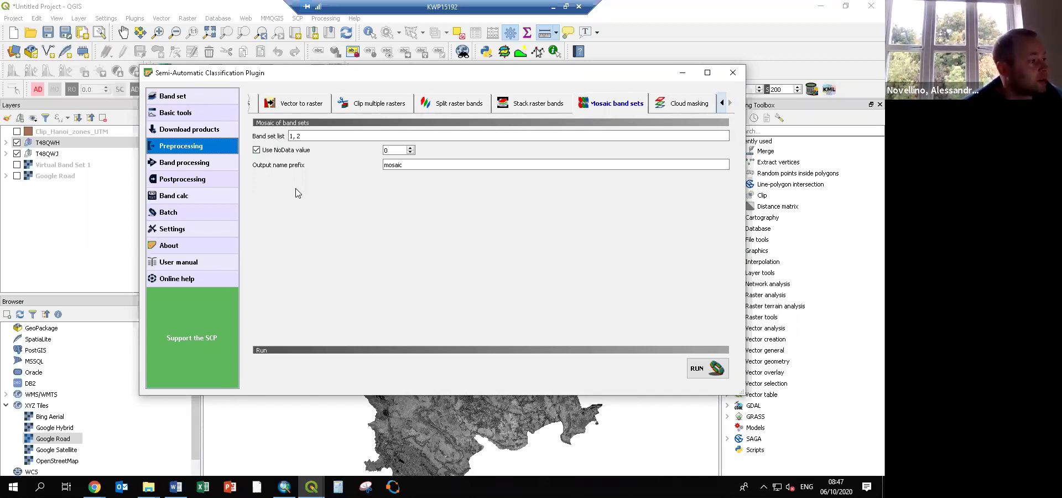
left_click(173, 95)
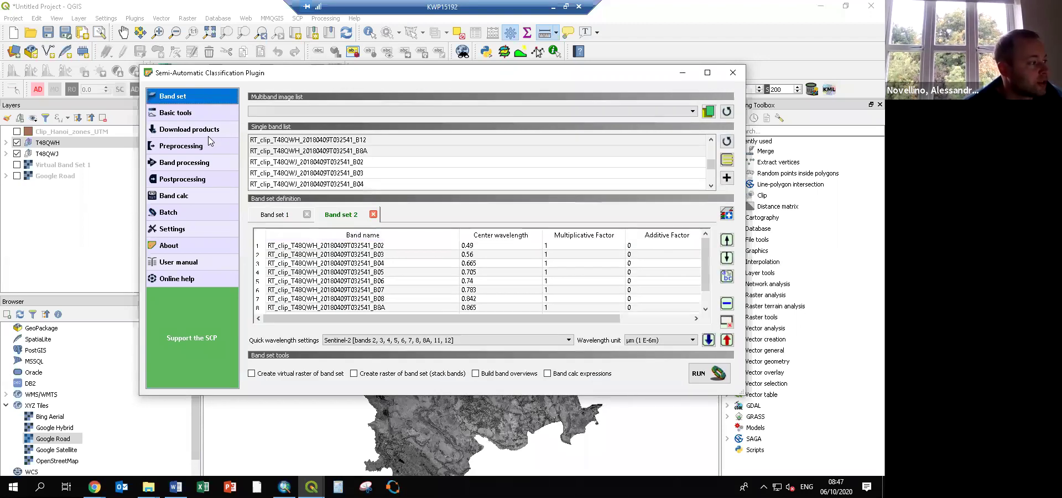
left_click(210, 147)
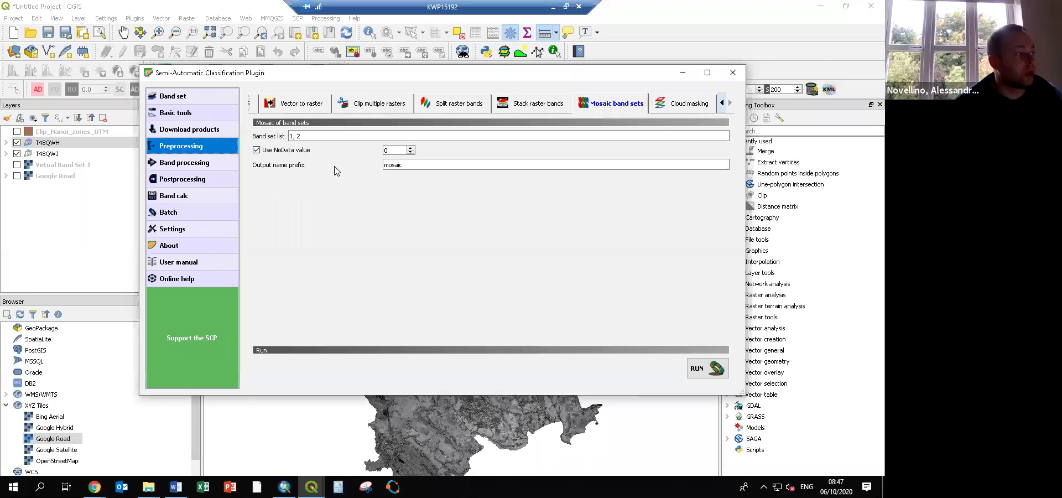
Expand the T48QWH layer group to inspect its bands and the tile seam, and return to the plugin window.
left_click(51, 159)
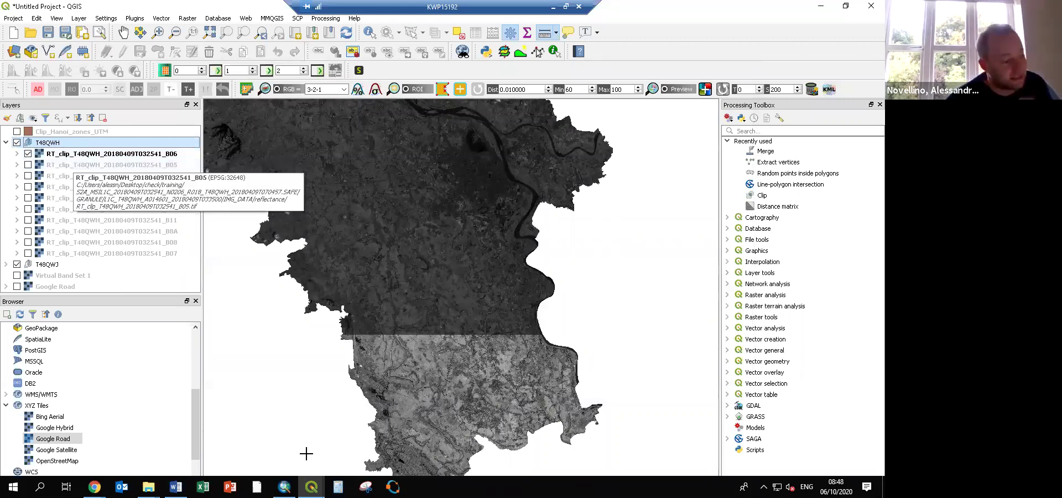
mouse_move(311, 486)
left_click(372, 434)
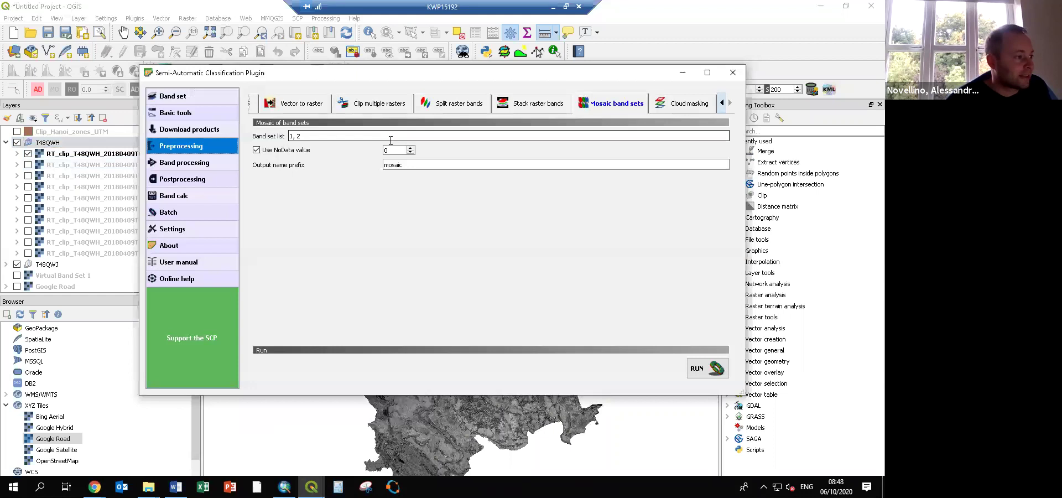
Run the mosaic of band sets 1 and 2 with NoData value 0 and prefix mosaic, saving to the check\training folder.
left_click(702, 367)
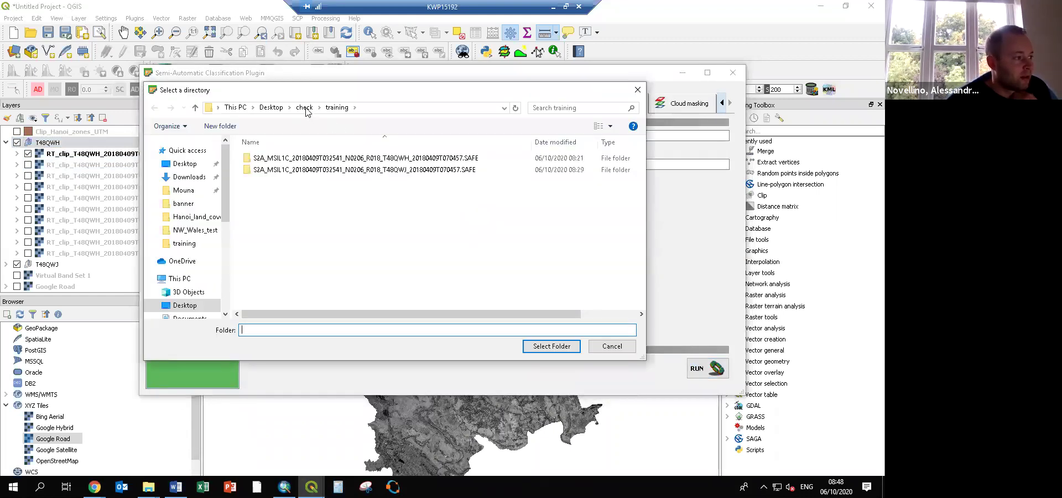
left_click(304, 107)
left_click(282, 161)
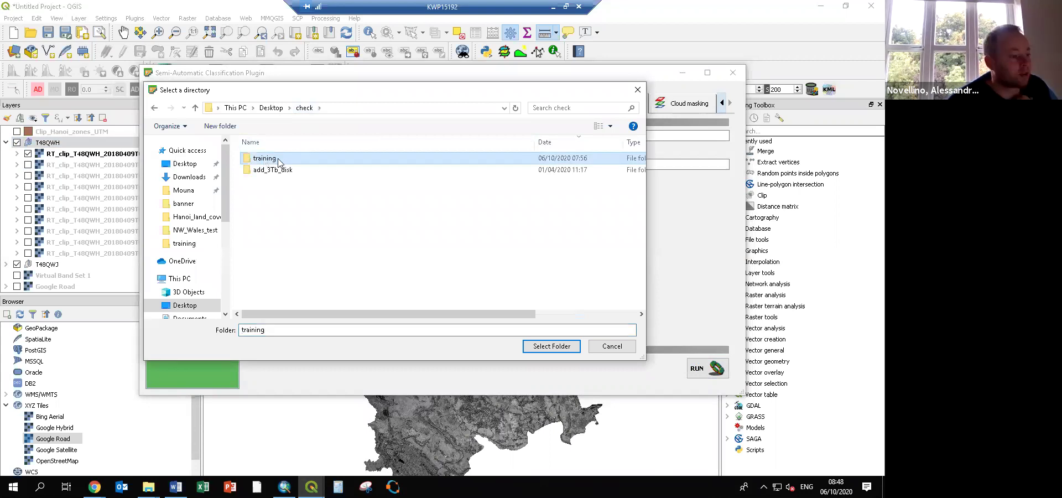
left_click(552, 346)
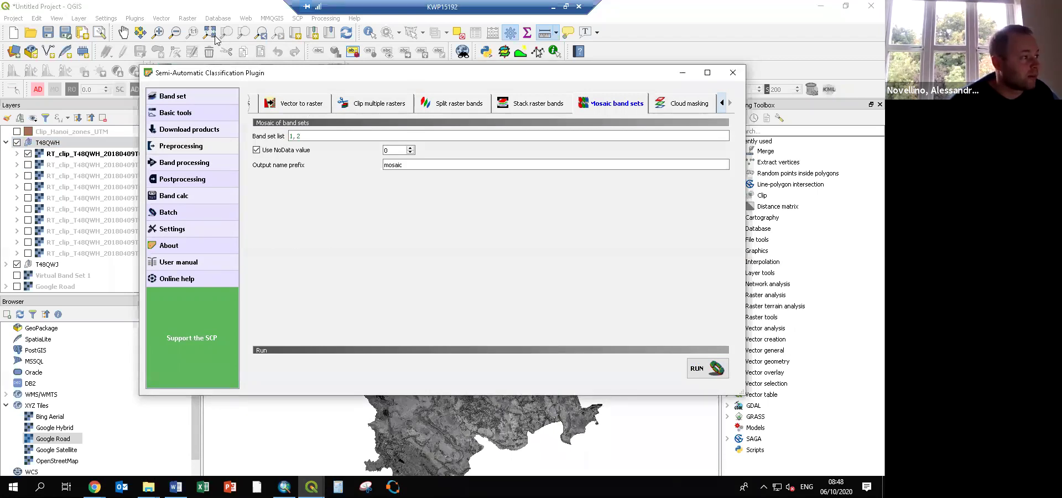
Switch to File Explorer, refresh the training folder to check the mosaic output files, and return to QGIS.
key("super+3")
left_click(194, 35)
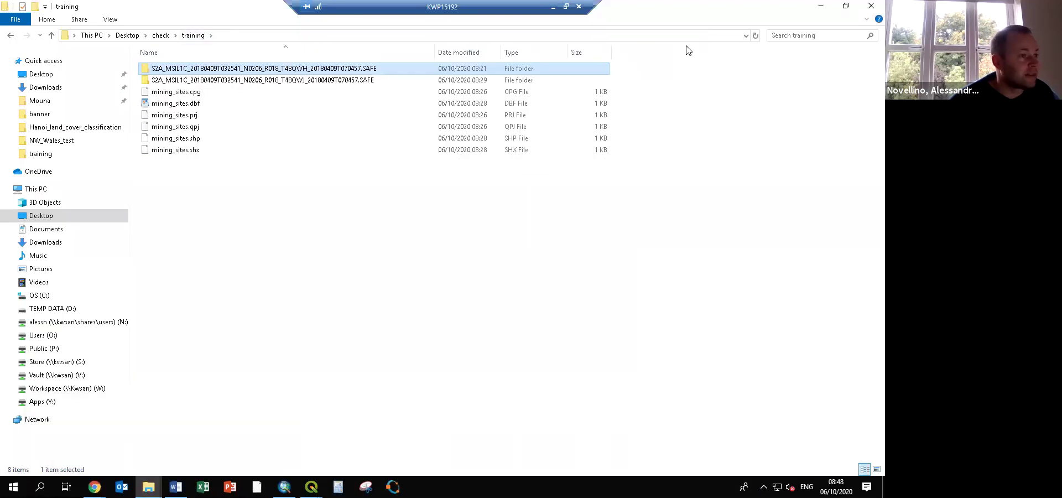
left_click(755, 35)
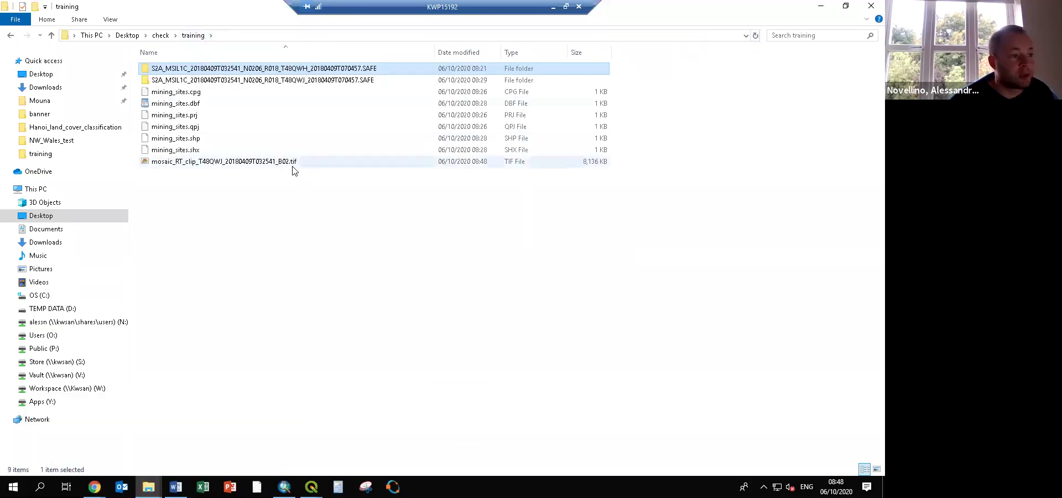
left_click(755, 36)
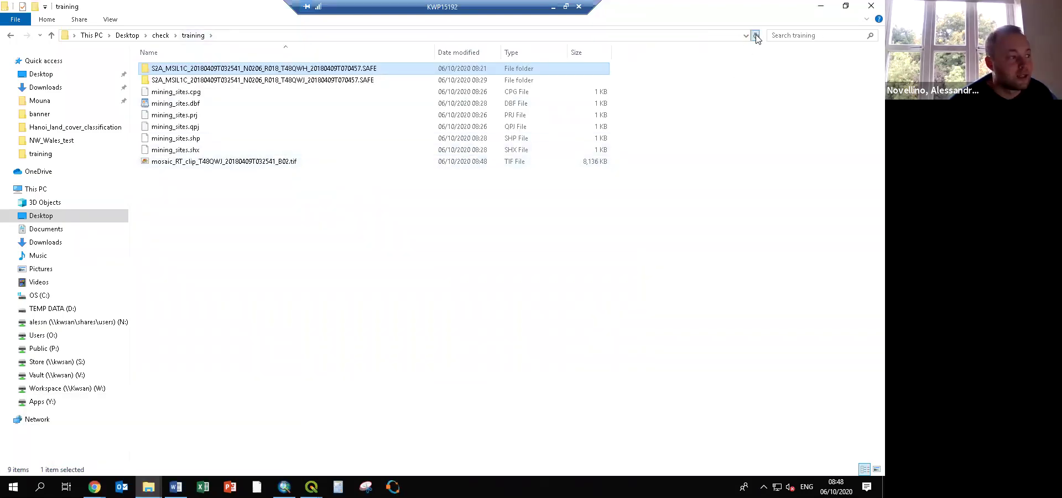
left_click(755, 36)
left_click(755, 35)
left_click(755, 36)
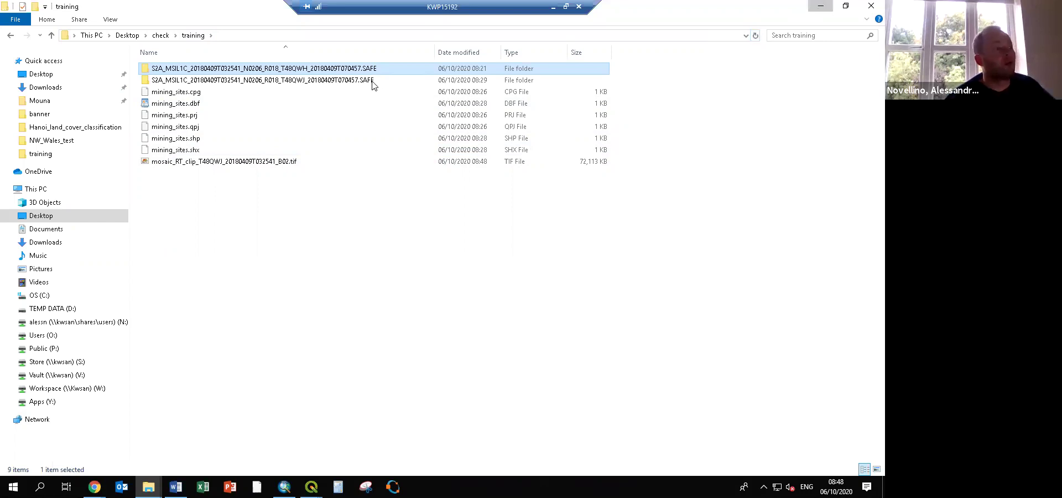
key("alt+Tab")
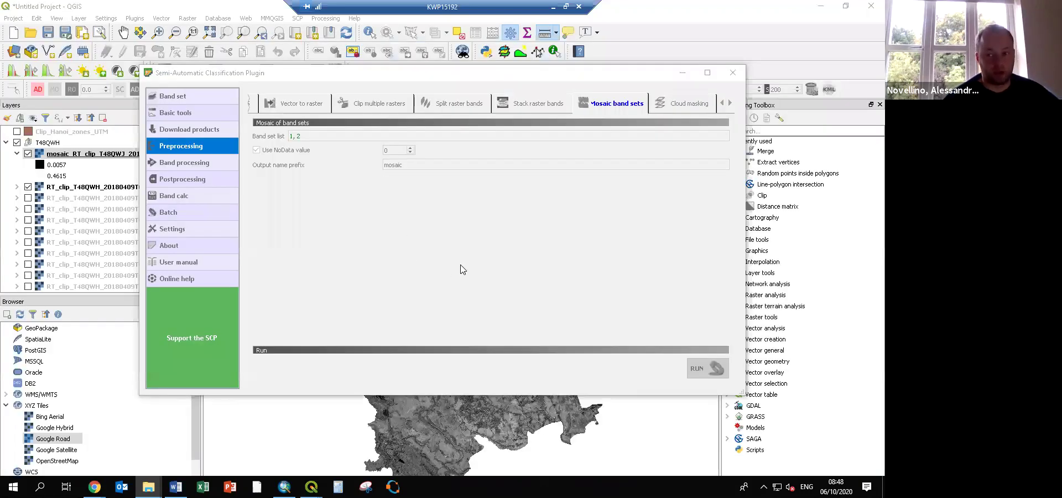
left_click(463, 268)
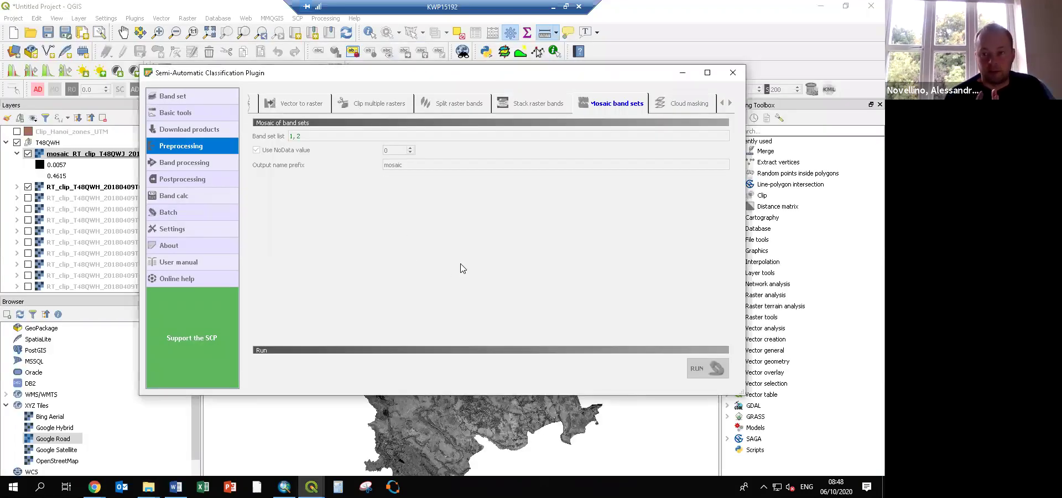